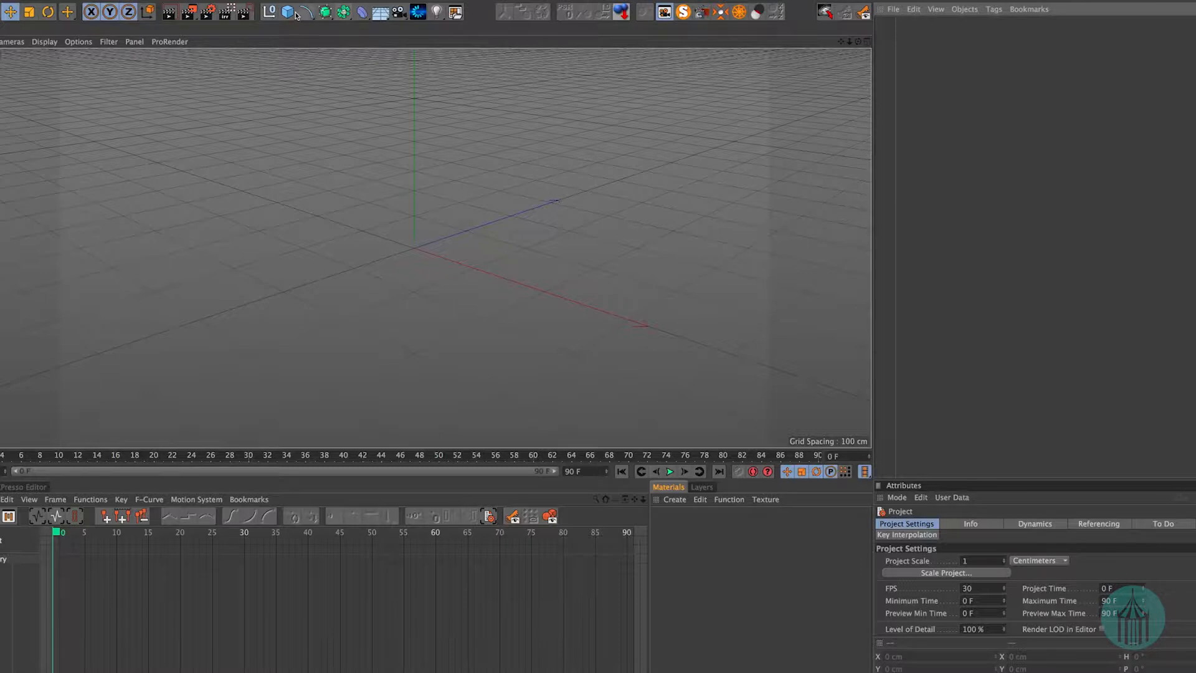
- Add a sphere primitive to the empty scene and set its radius to 30 cm
click(288, 12)
click(524, 50)
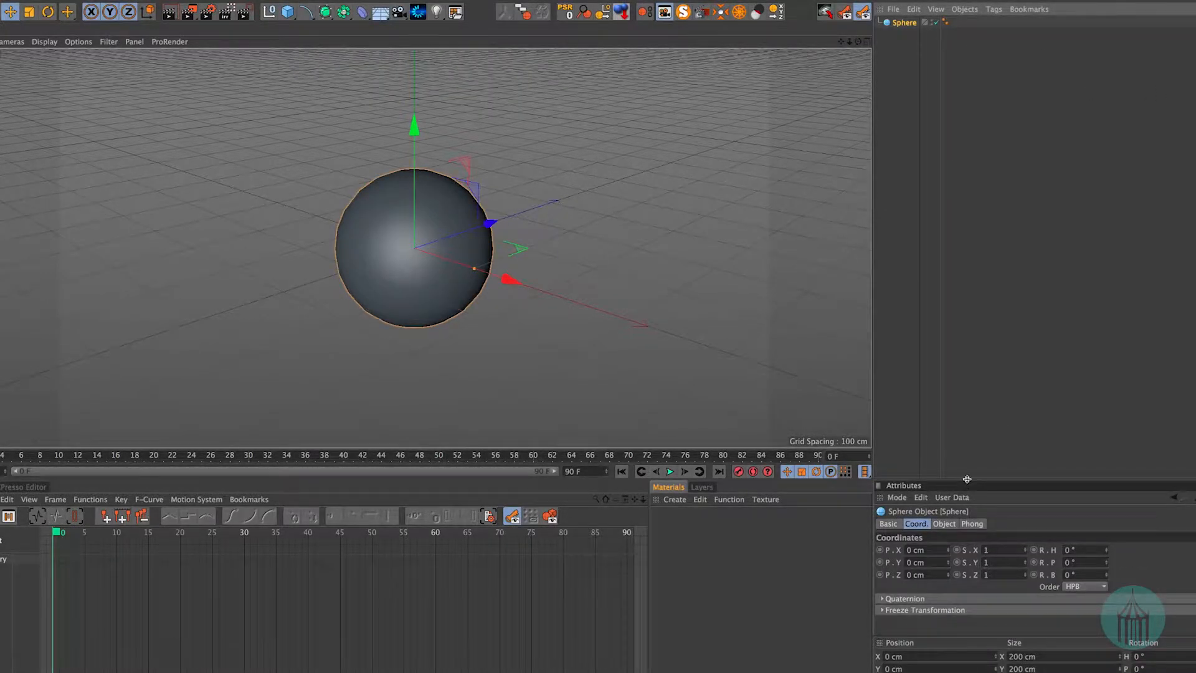
drag(968, 480, 970, 378)
click(944, 424)
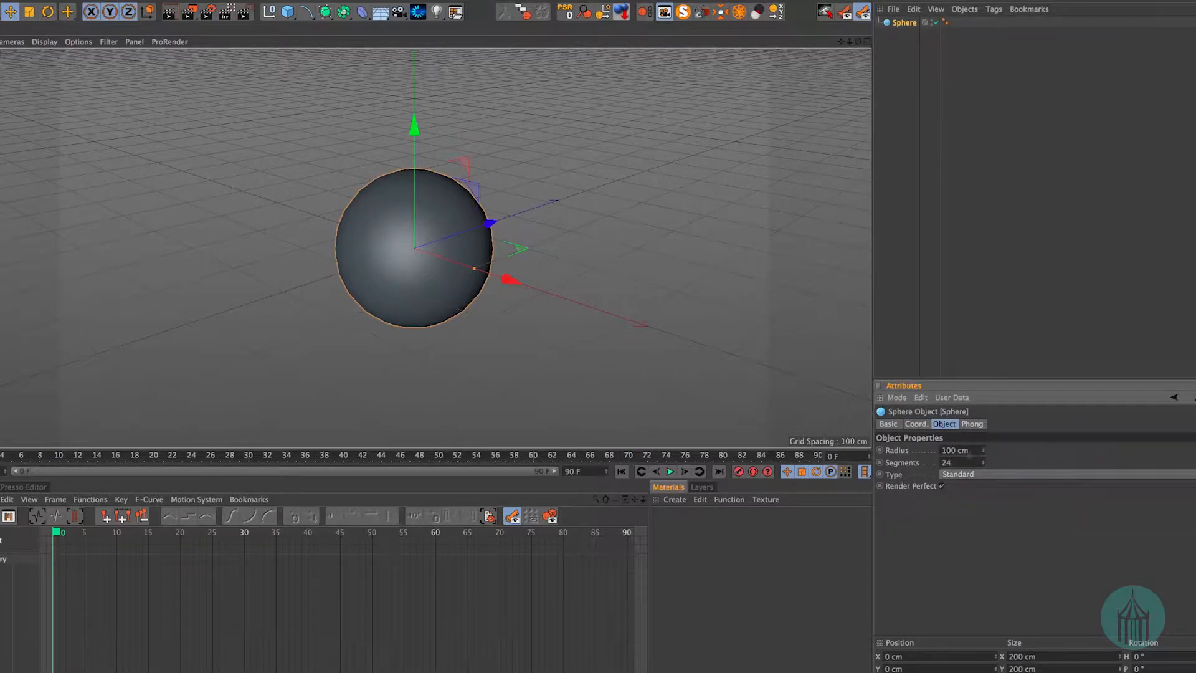
drag(969, 452, 861, 447)
text(30)
key(Return)
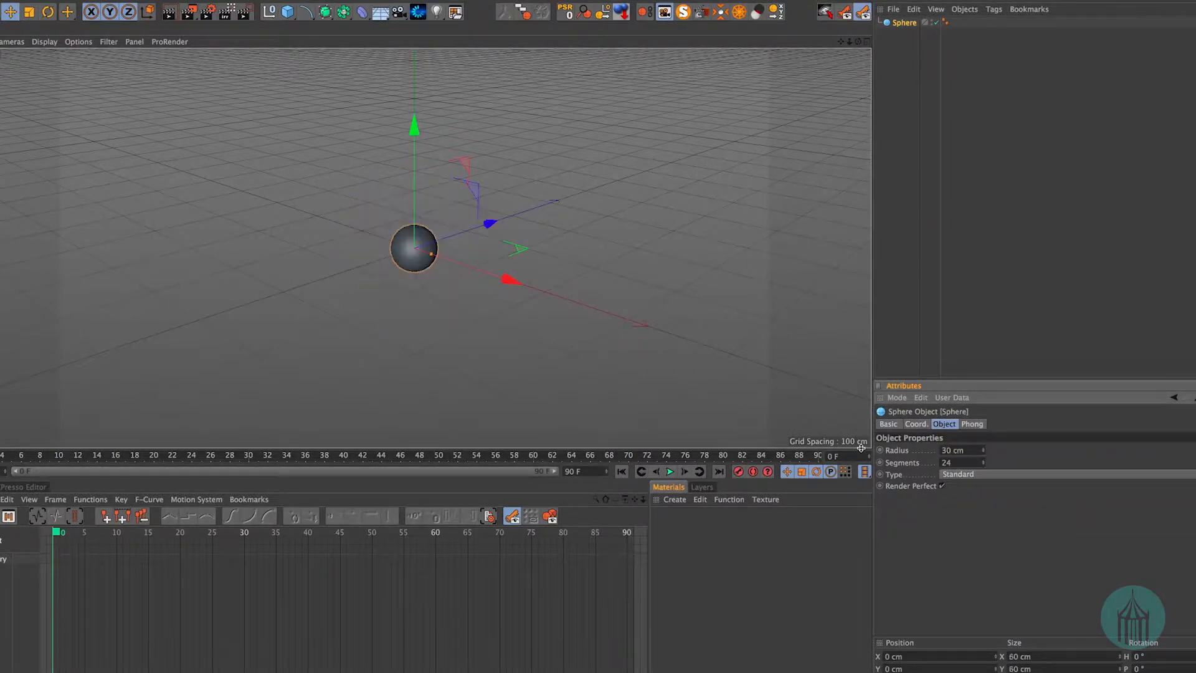
click(765, 565)
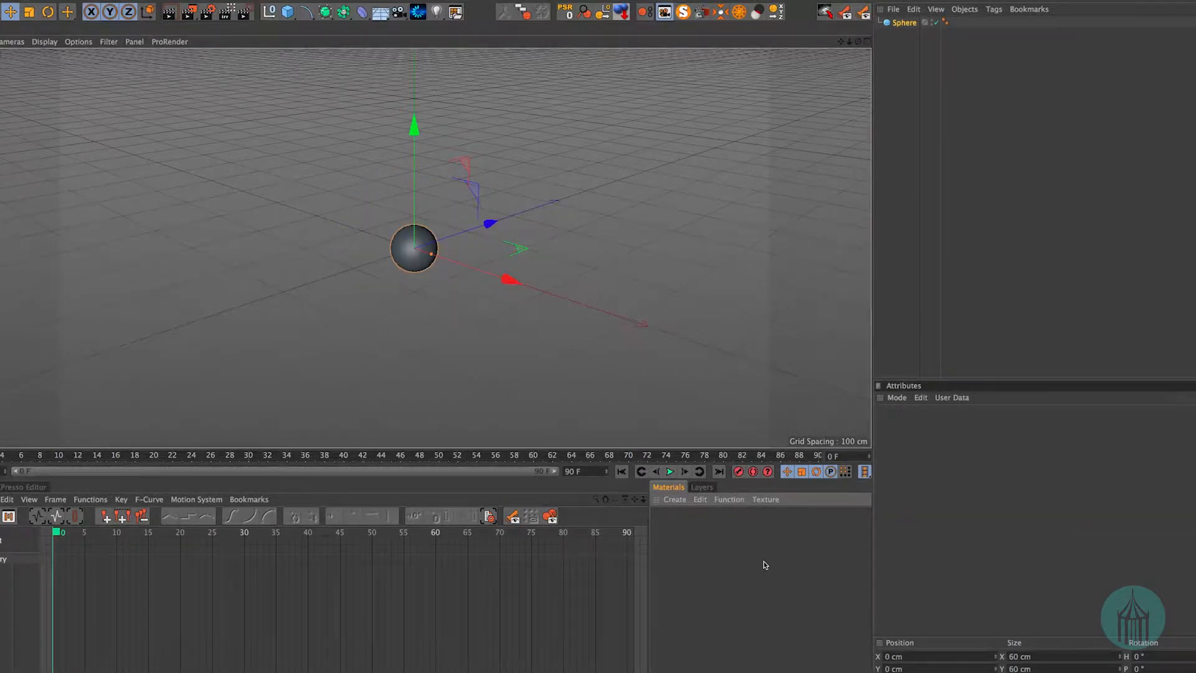
double_click(765, 565)
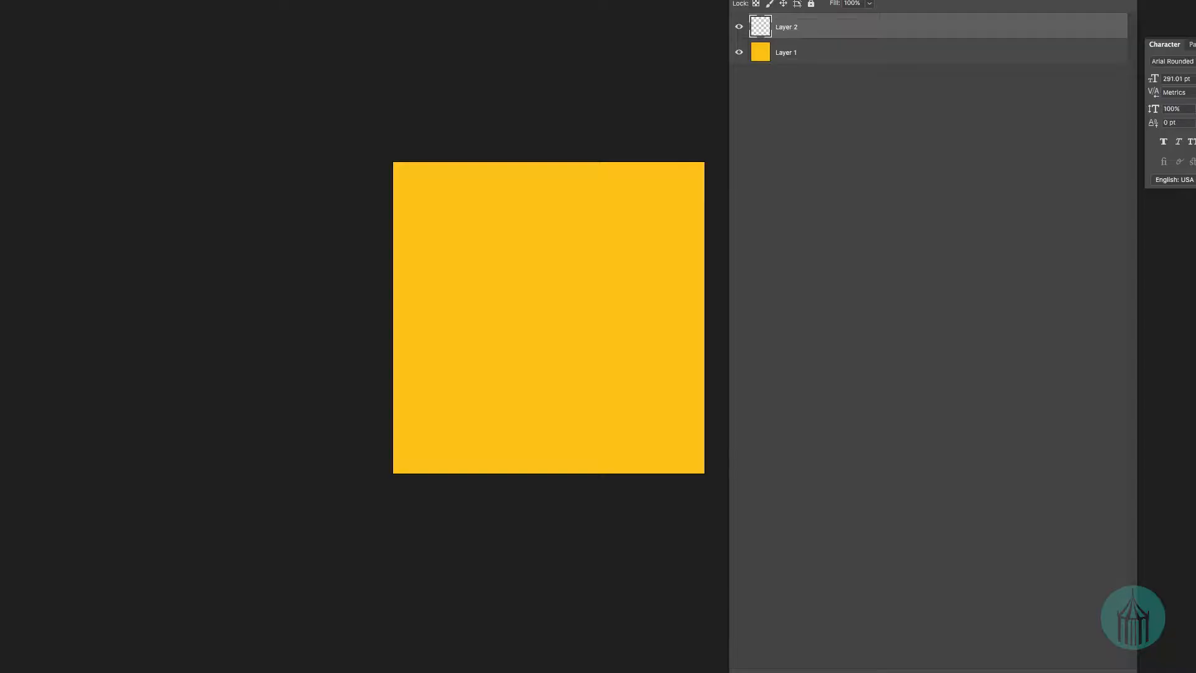
- In Photoshop, fill an upright elliptical selection on Layer 2 with pinkish red over the yellow background and deselect it
drag(418, 235, 579, 440)
key(alt+BackSpace)
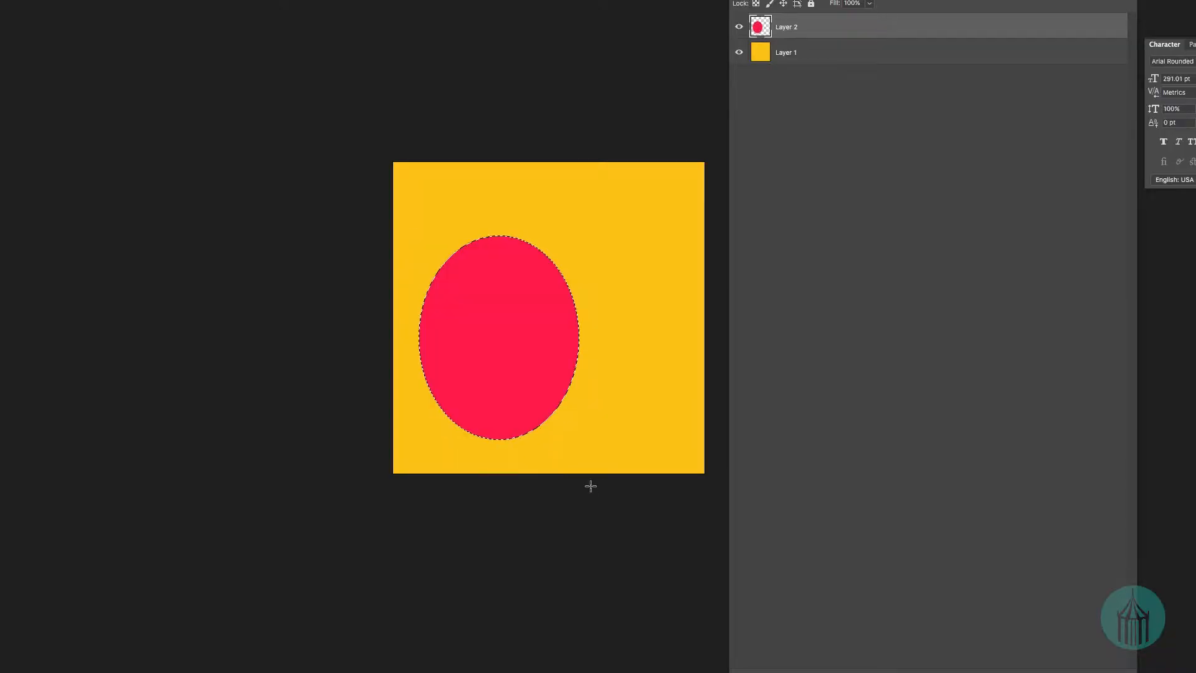
key(super+d)
- Fill a wide orange ellipse across the upper part of the canvas on a new layer and warp it with Liquify
click(1112, 670)
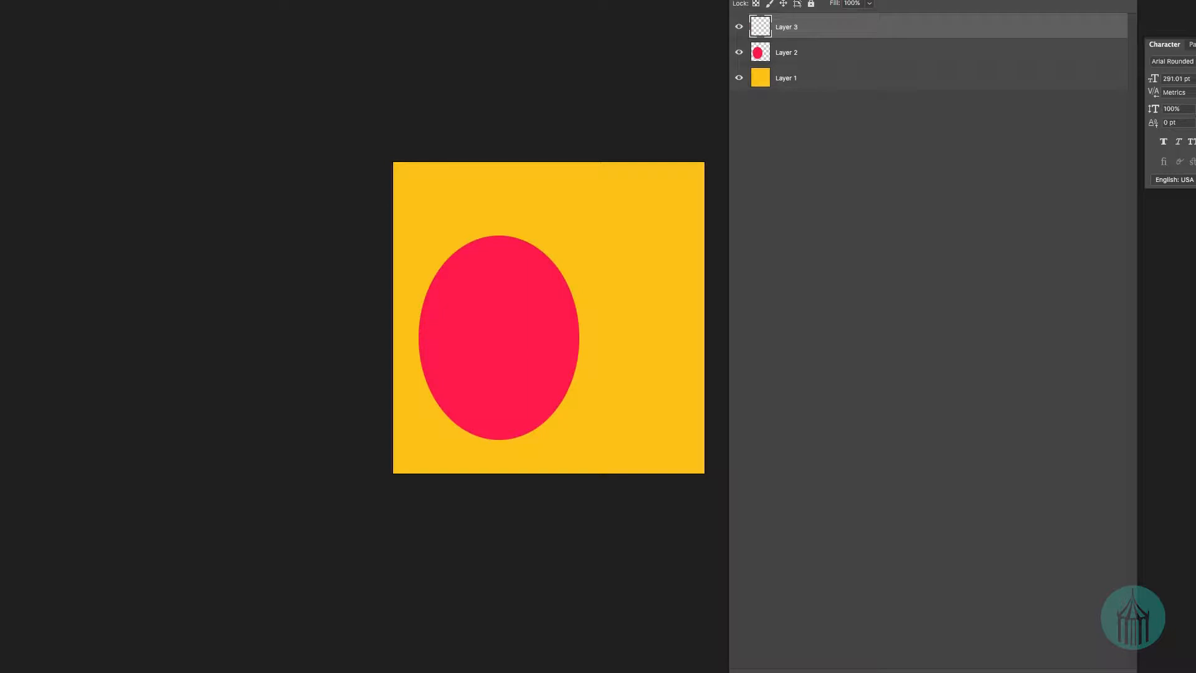
click(2, 367)
click(786, 512)
click(883, 356)
drag(428, 198, 708, 310)
key(alt+BackSpace)
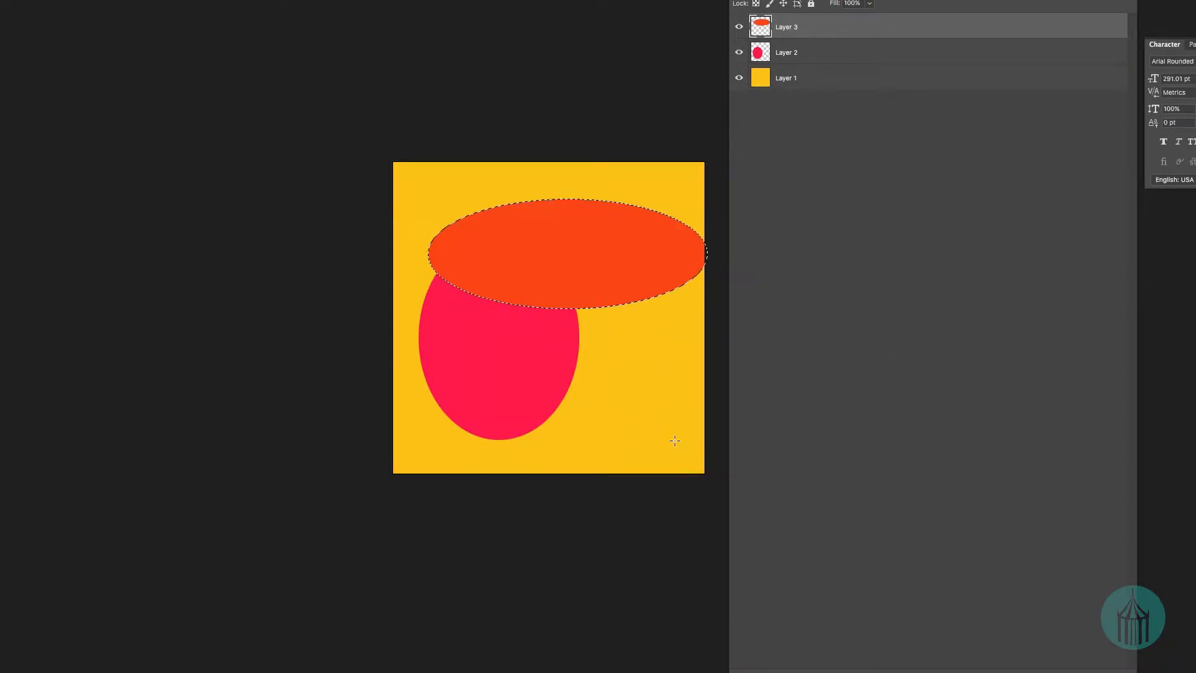
key(ctrl+shift+x)
mouse_move(454, 278)
mouse_down()
mouse_move(467, 235)
mouse_move(634, 437)
mouse_move(281, 529)
mouse_move(623, 232)
mouse_move(656, 401)
mouse_move(708, 482)
mouse_move(721, 368)
mouse_move(274, 301)
mouse_move(502, 249)
mouse_move(451, 396)
mouse_move(457, 373)
mouse_up()
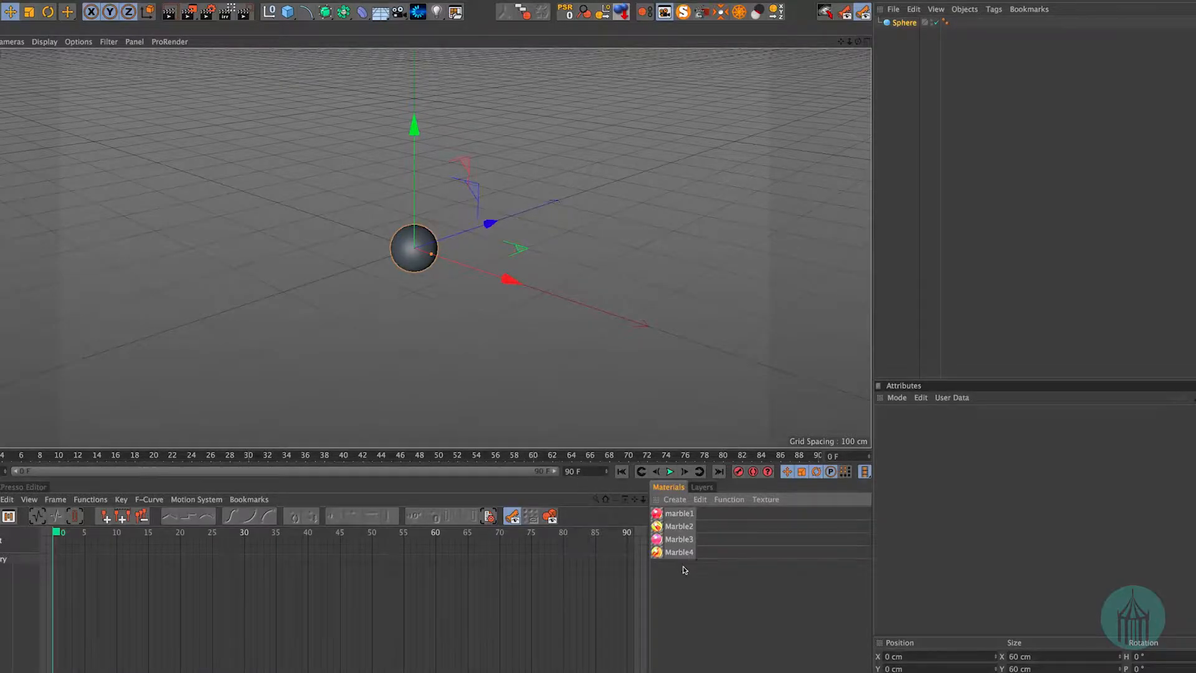
- In Cinema 4D, examine the luminance and environment textures of the marble1 material
double_click(659, 514)
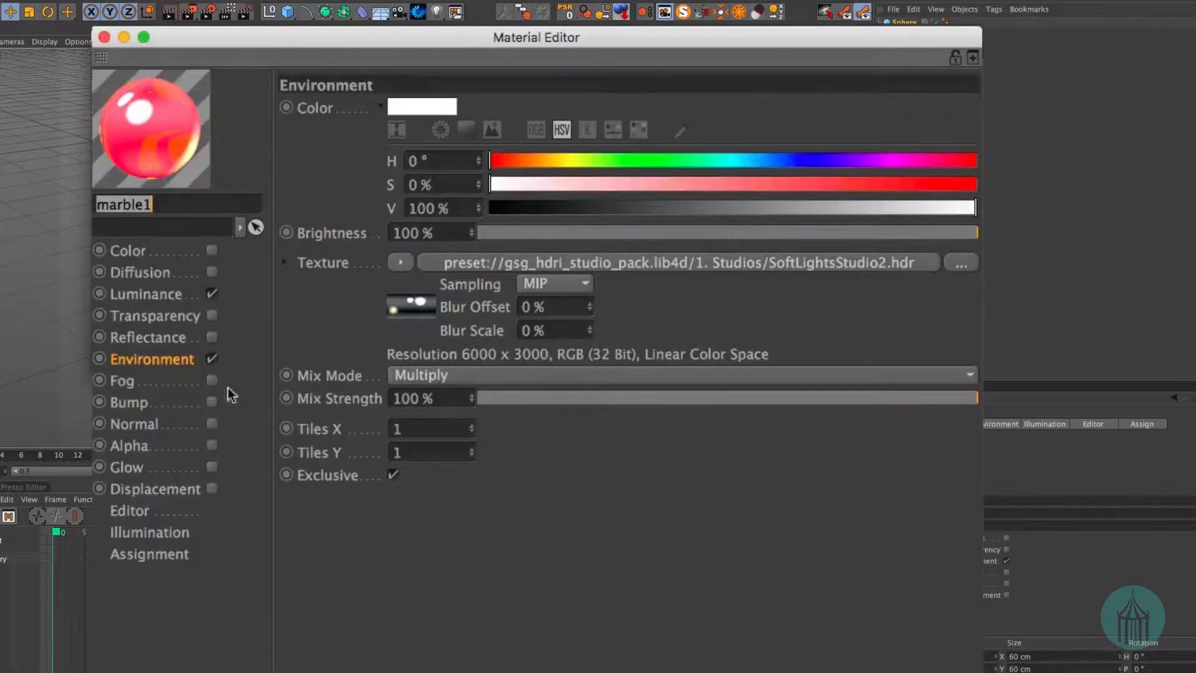
click(160, 296)
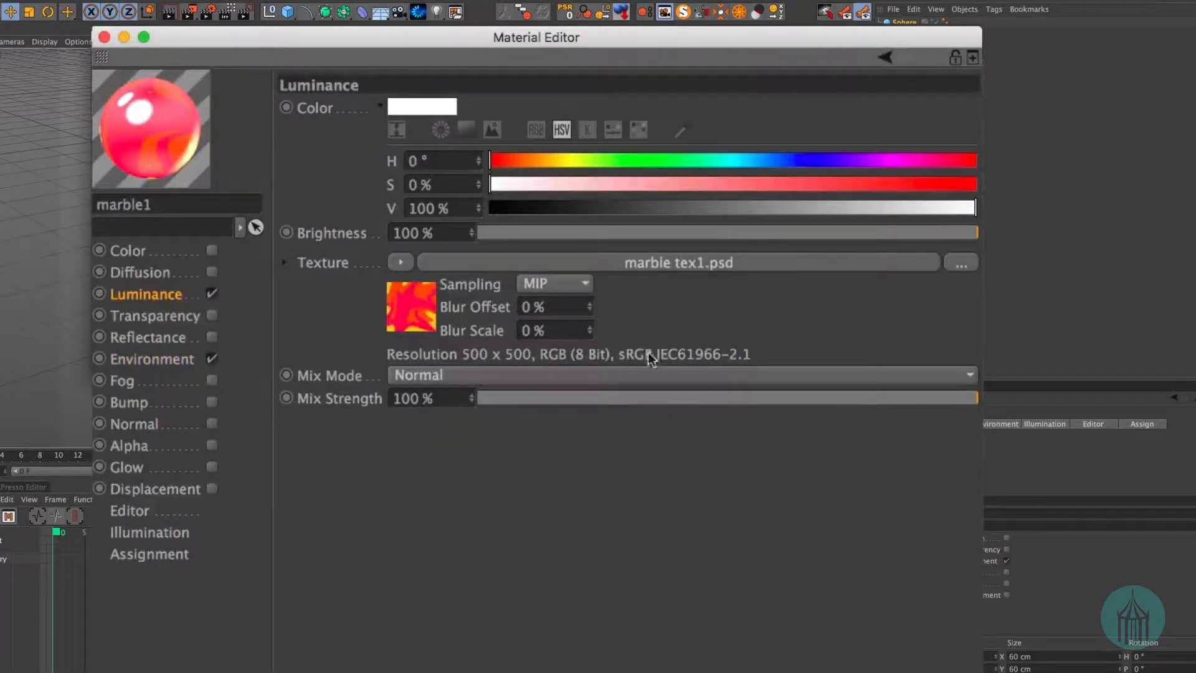
click(401, 263)
click(749, 264)
click(168, 360)
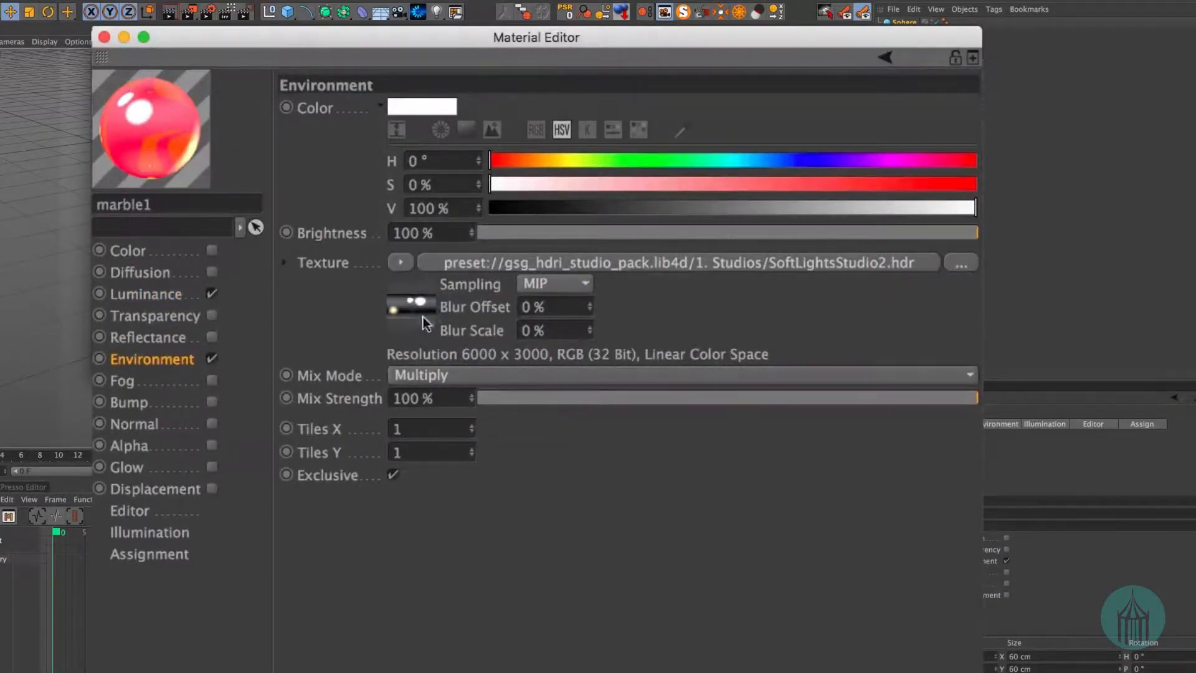
click(418, 309)
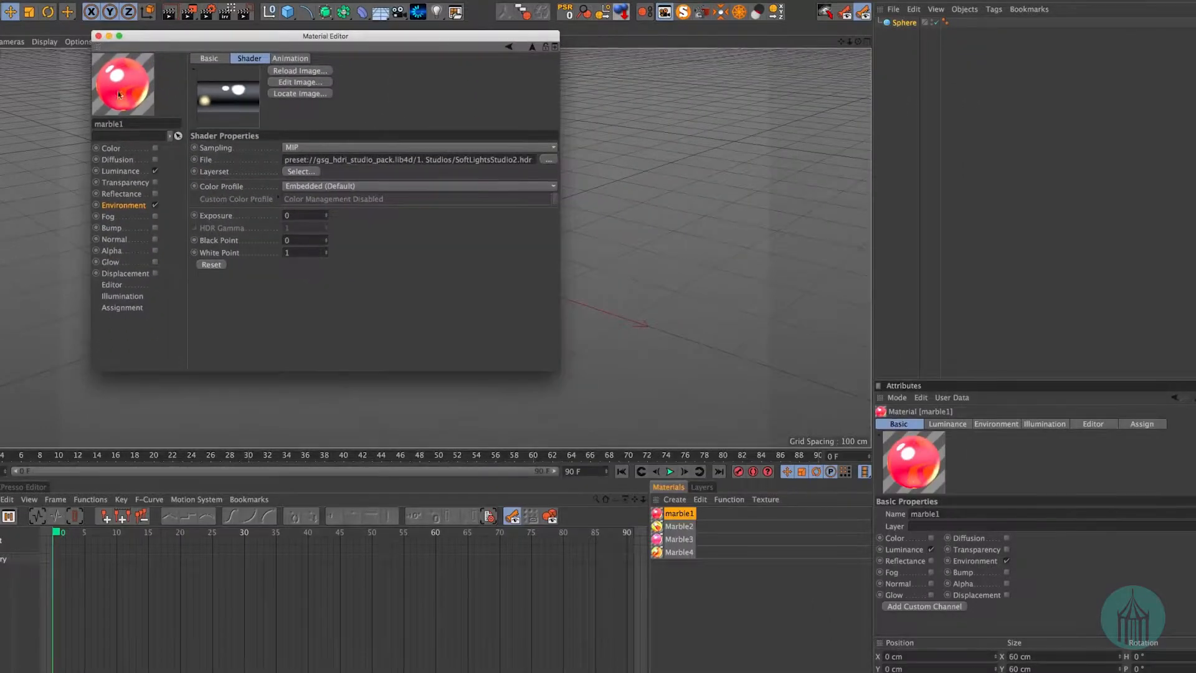
click(98, 37)
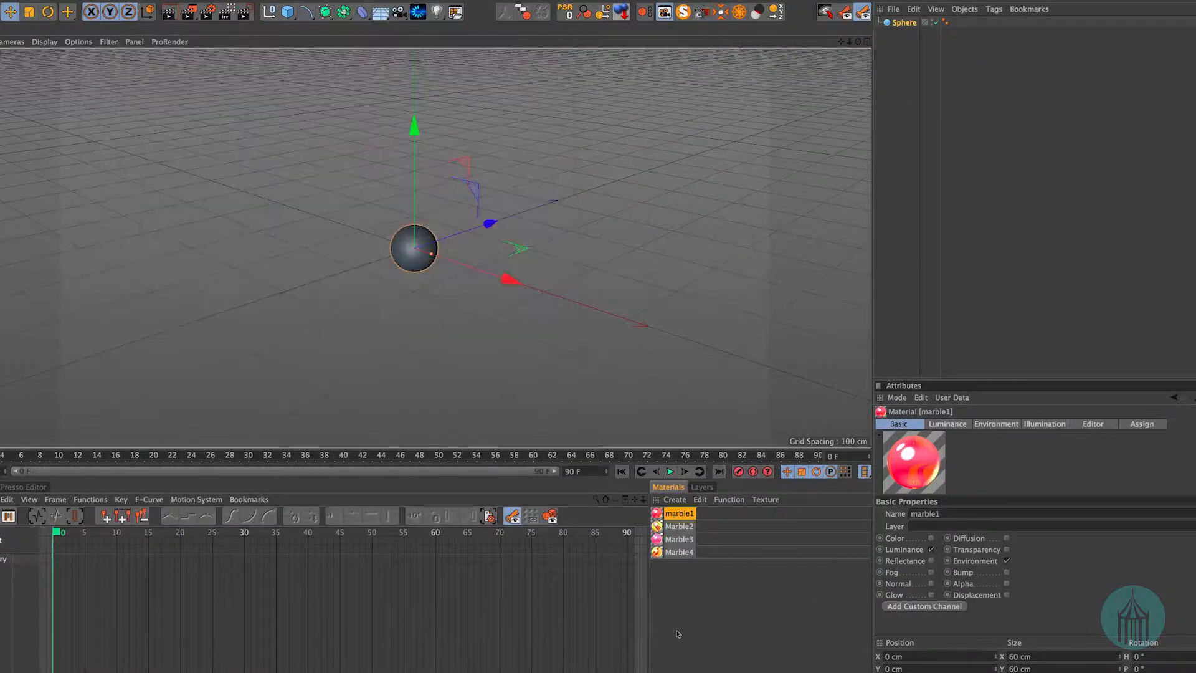
click(729, 613)
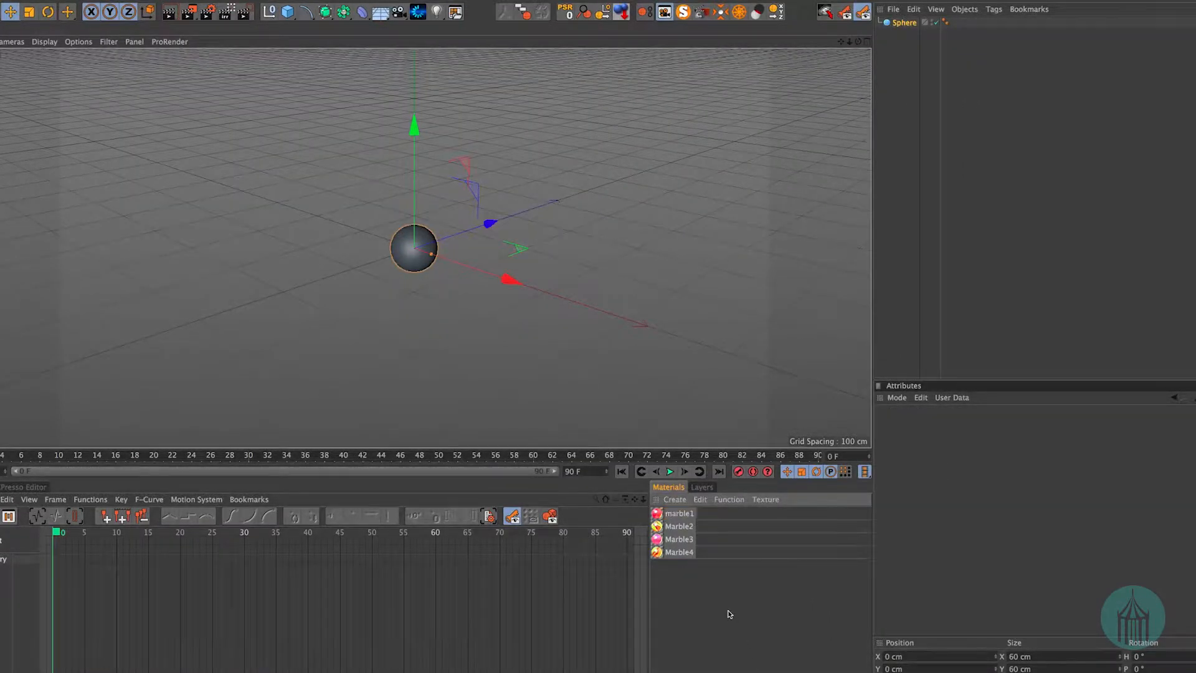
- Make three copies of the sphere
click(903, 23)
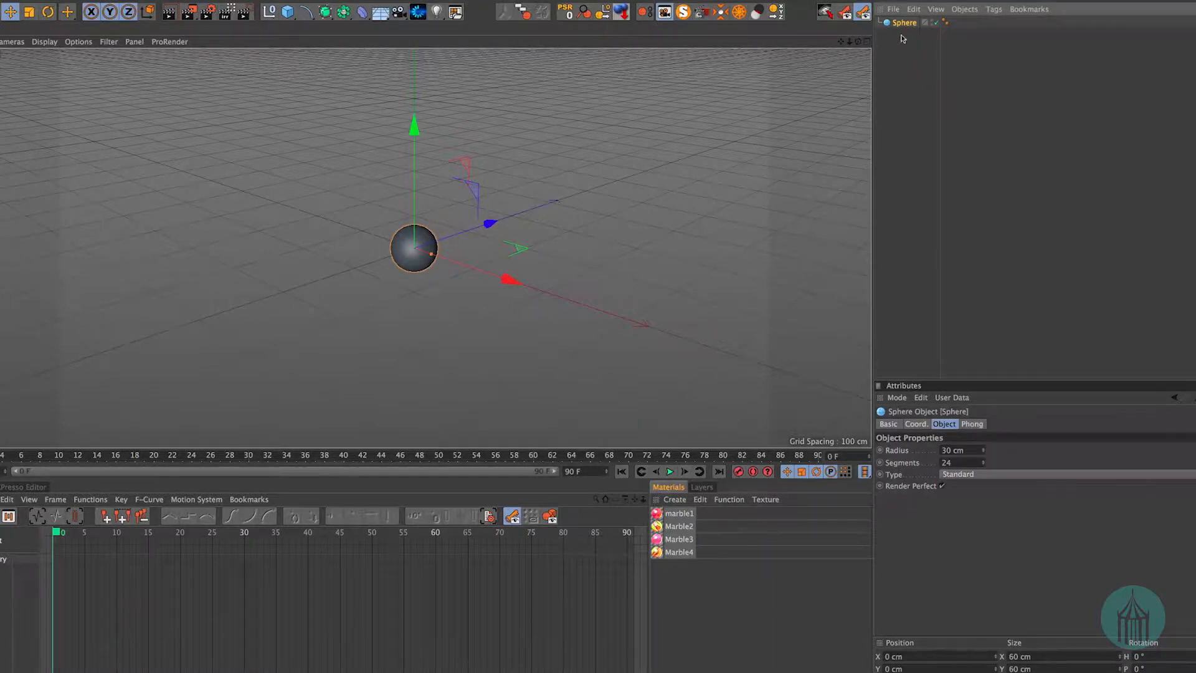
key(super+c)
key(super+v)
key(super+v)
key(super+v)
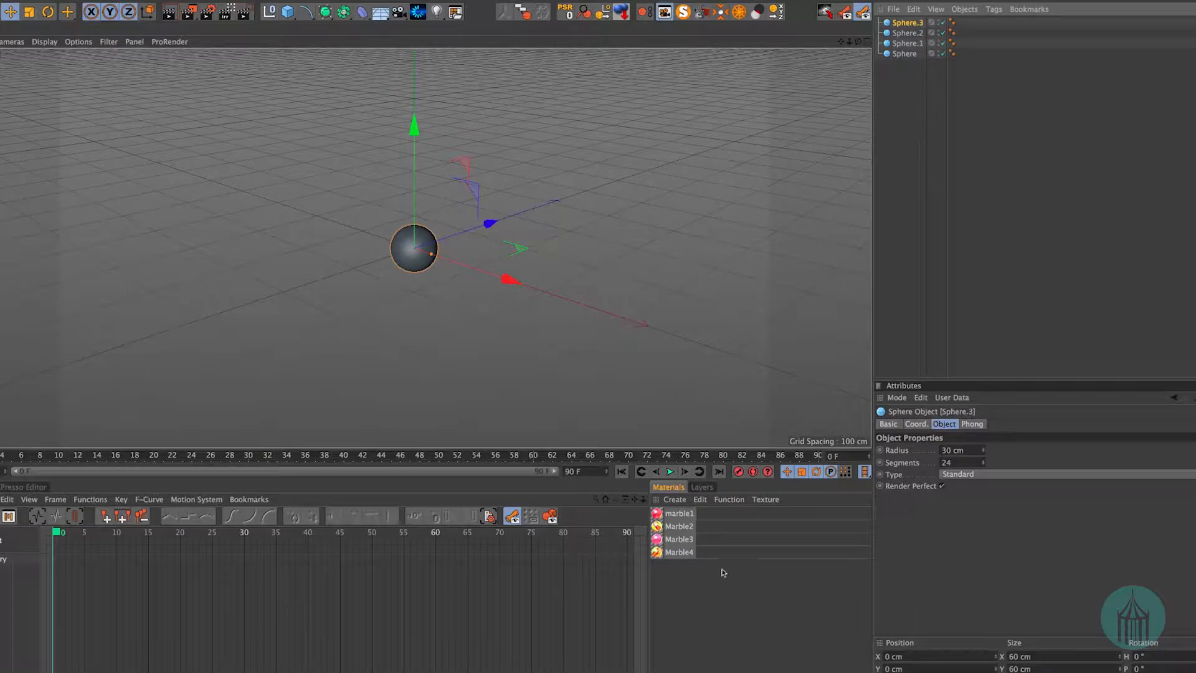
- Apply marble1, Marble2, Marble3 and Marble4 in order to Sphere.3, Sphere.2, Sphere.1 and Sphere
drag(676, 512, 922, 24)
drag(657, 527, 919, 43)
drag(658, 552, 916, 55)
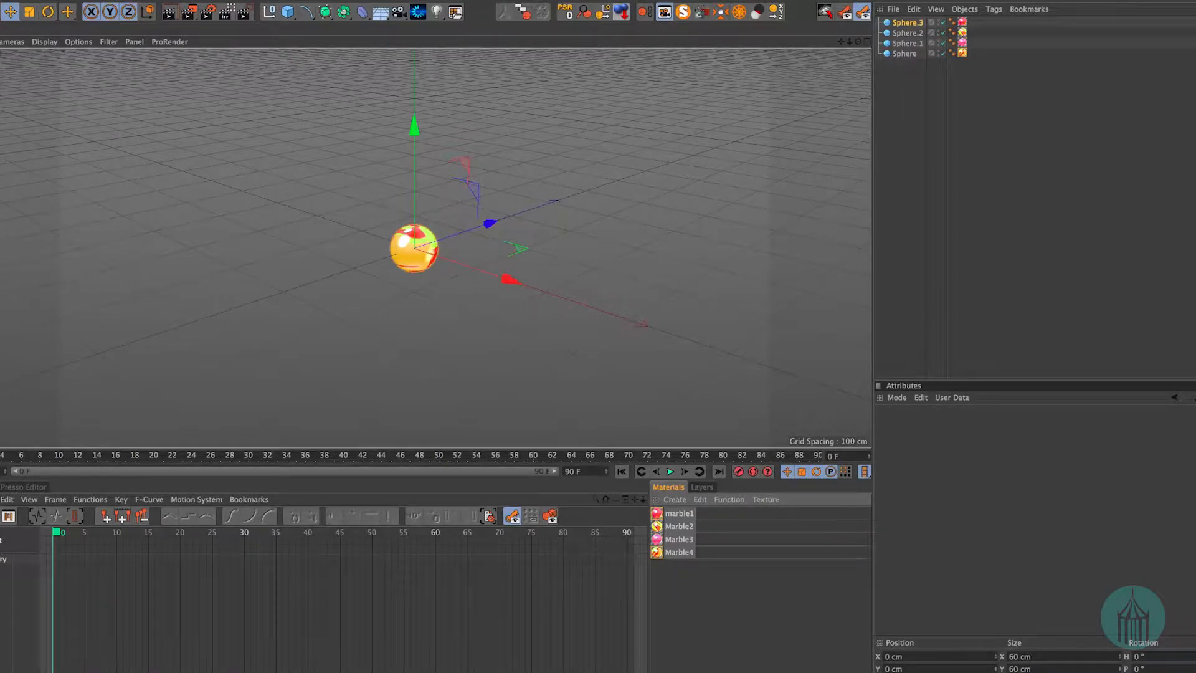
- Add a Cloner and make all four spheres its children
click(352, 126)
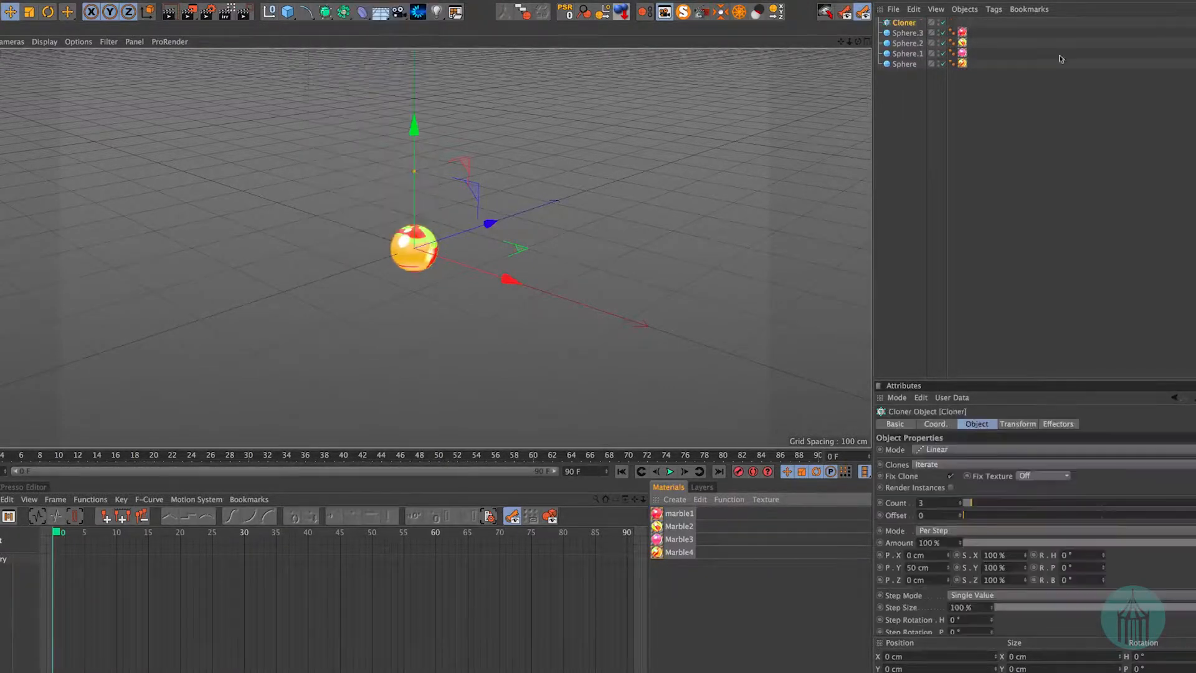
click(907, 32)
shift+click(907, 64)
drag(907, 39, 912, 23)
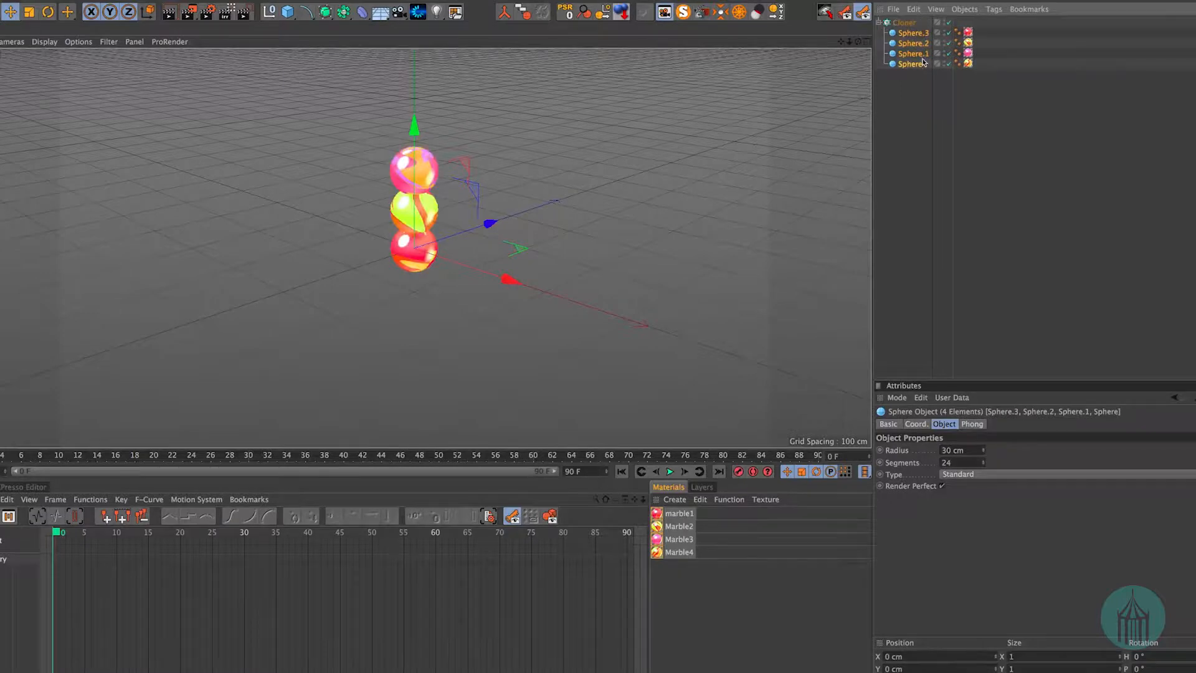
- Switch the Cloner's mode to Grid Array
click(905, 23)
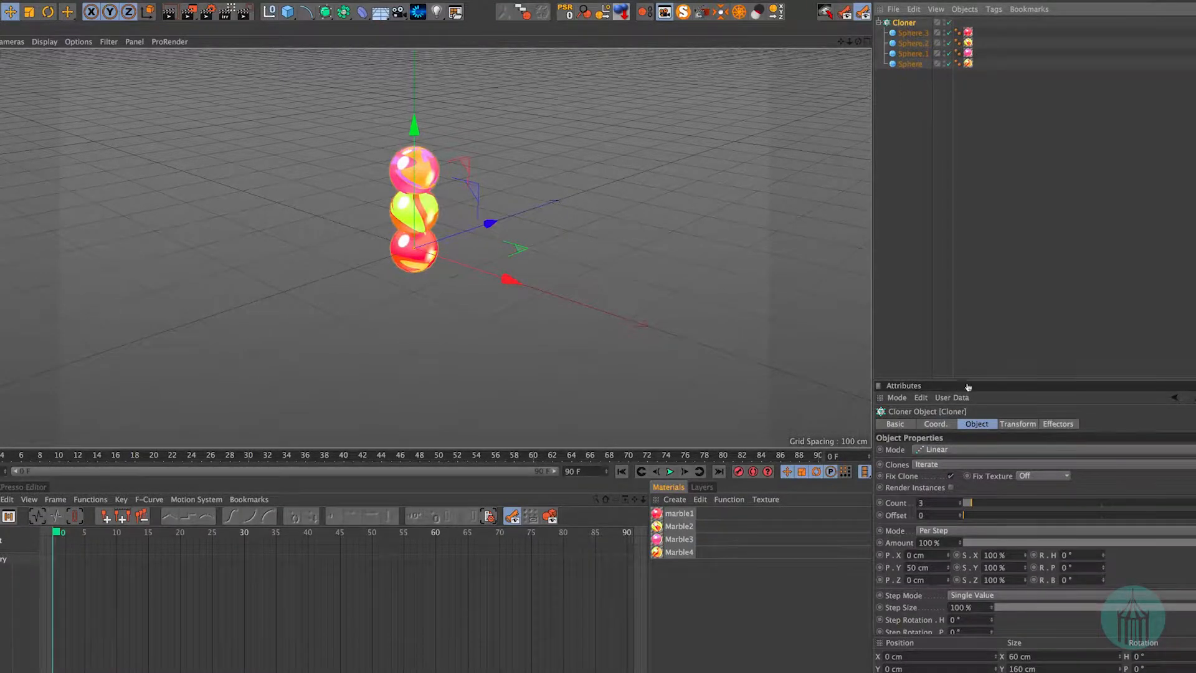
drag(965, 378, 966, 163)
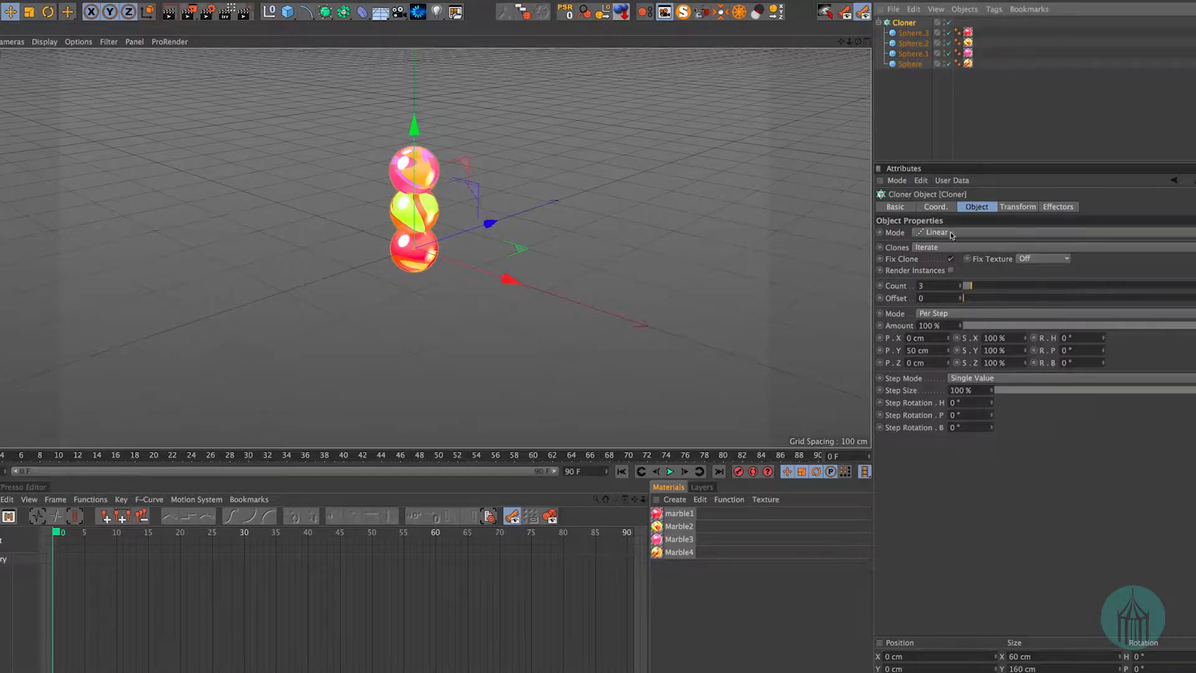
click(936, 232)
click(956, 281)
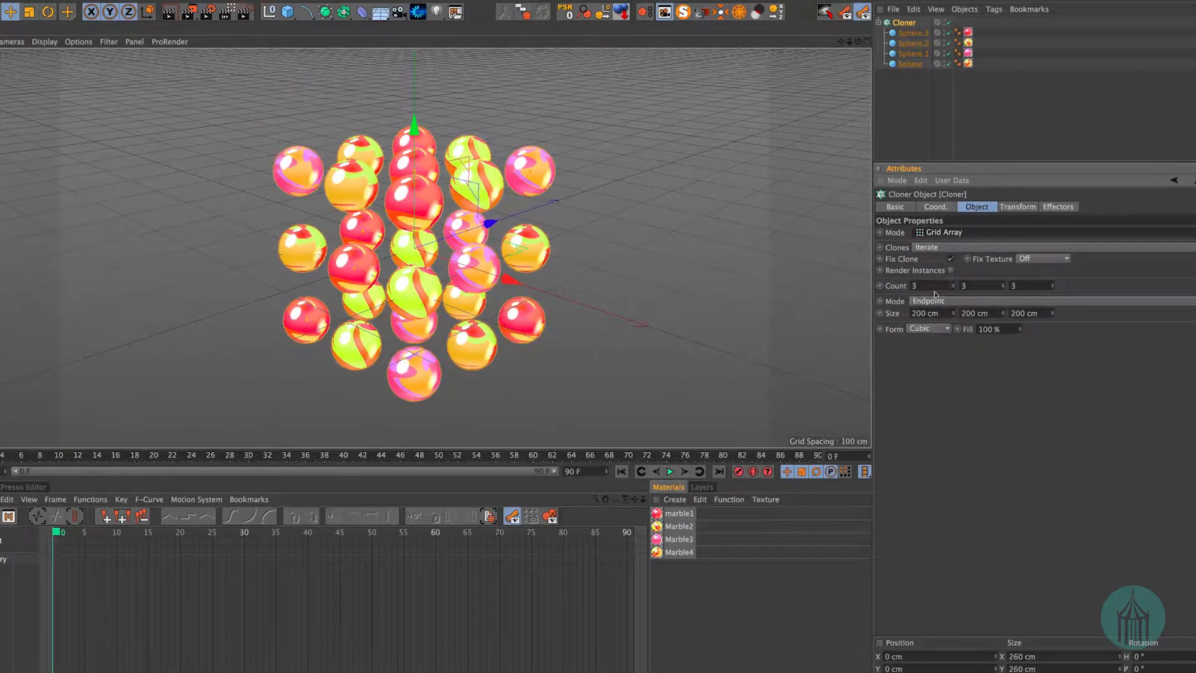
- Set the Cloner's grid count to 2, 12 and 1
double_click(913, 285)
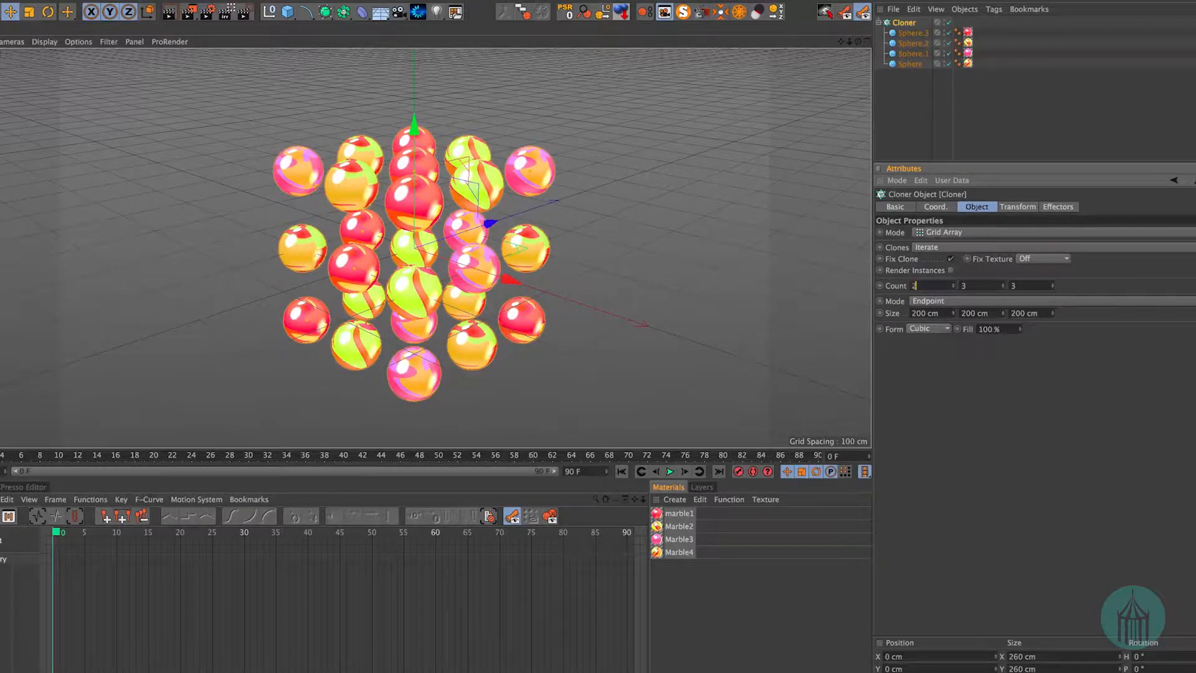
text(2)
key(Tab)
text(12)
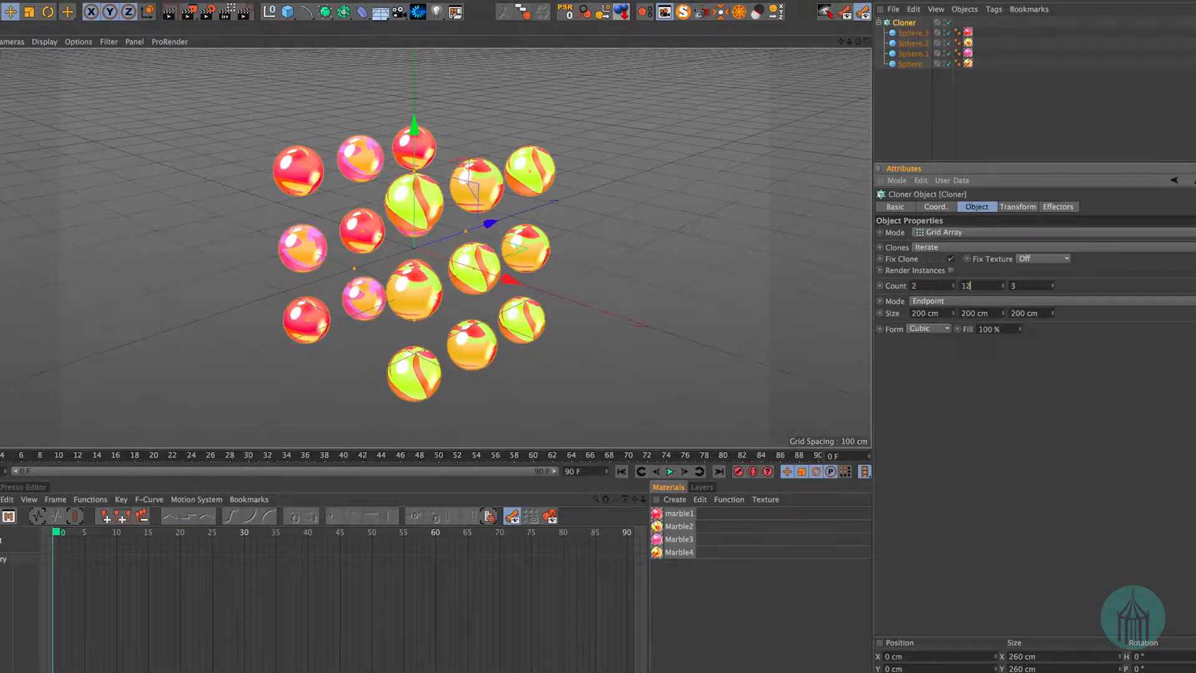
key(Tab)
text(1)
key(Return)
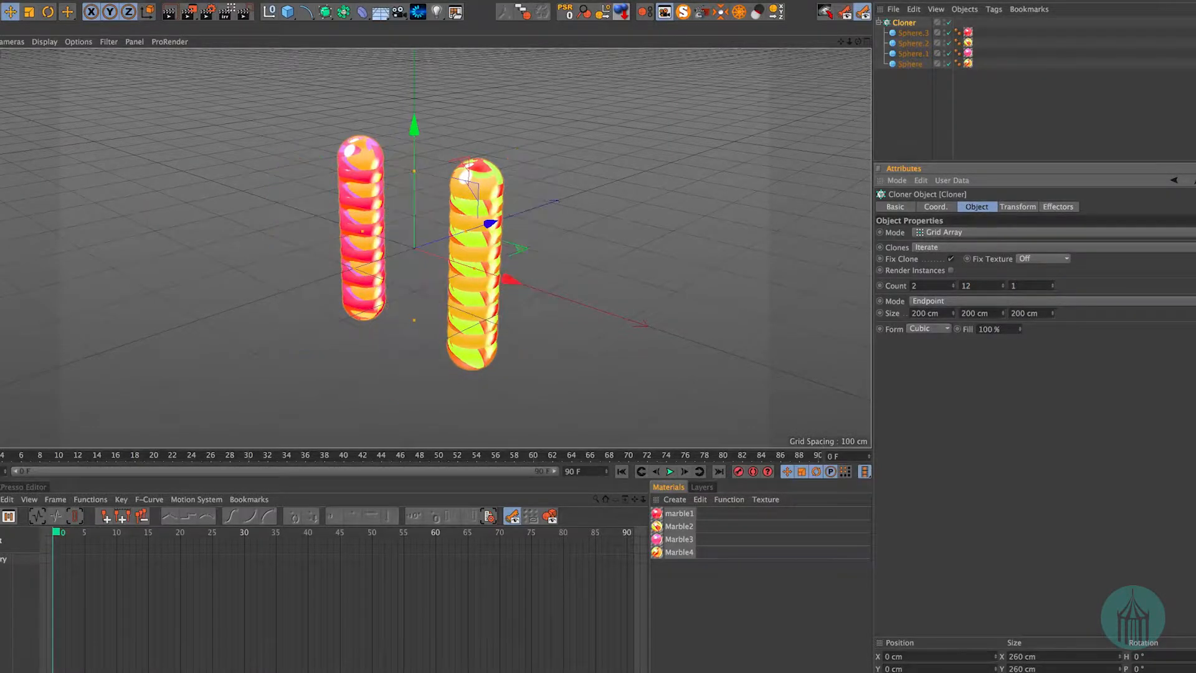
- Set the Cloner's grid size to -65 cm, -700 cm and 125 cm
double_click(941, 314)
text(-65)
key(Tab)
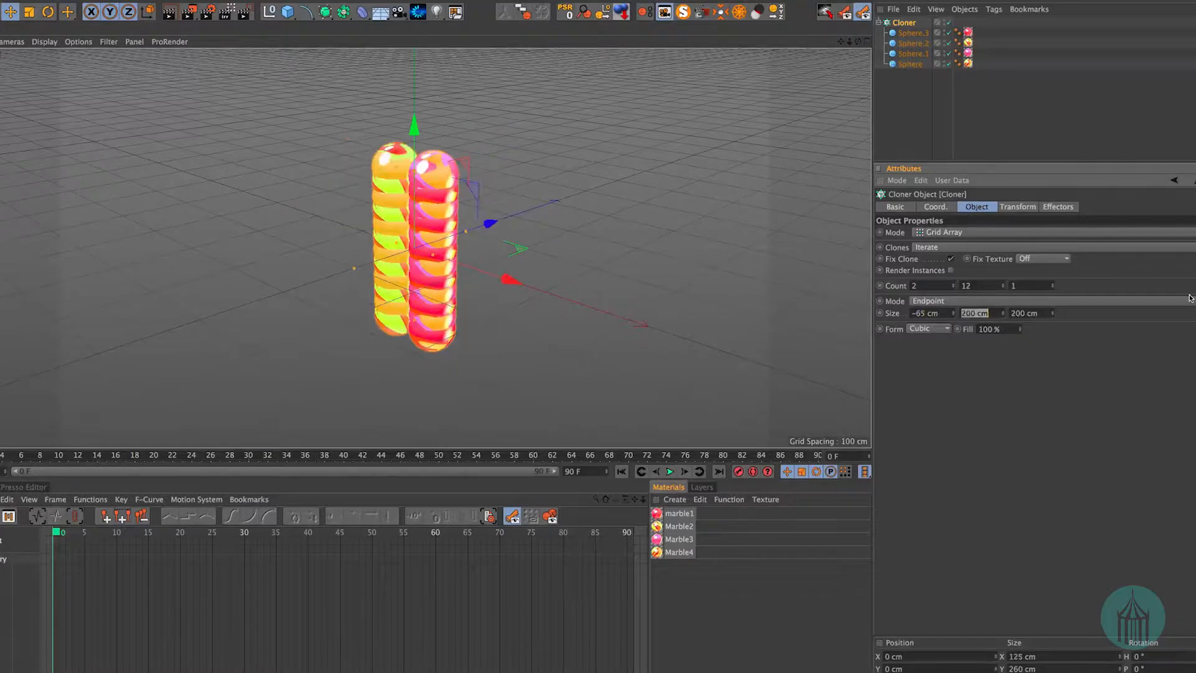
text(-700)
key(Tab)
text(12)
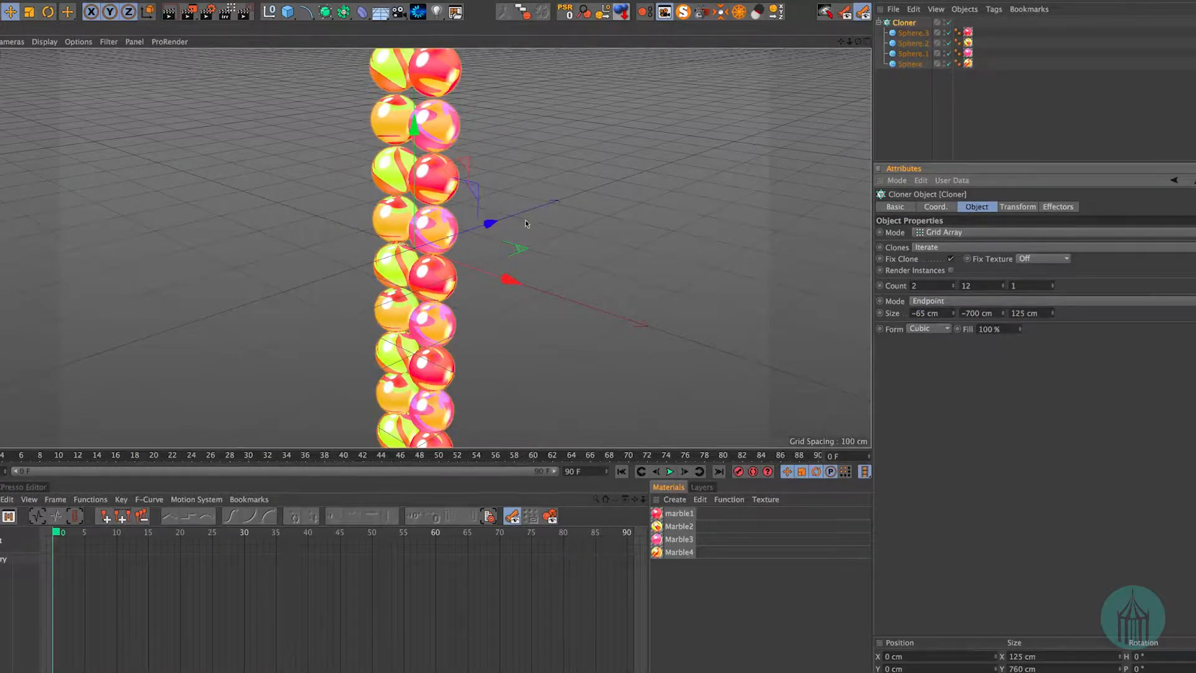
scroll(525, 223, down, 5)
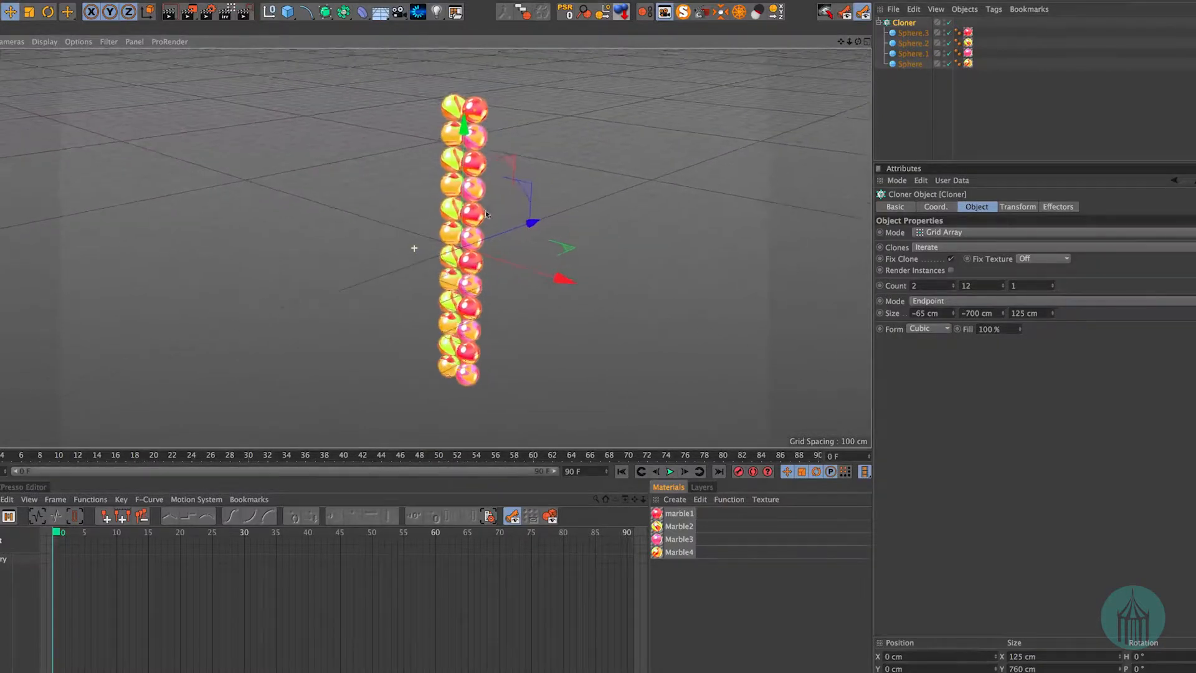
alt+middle_drag(485, 215, 482, 221)
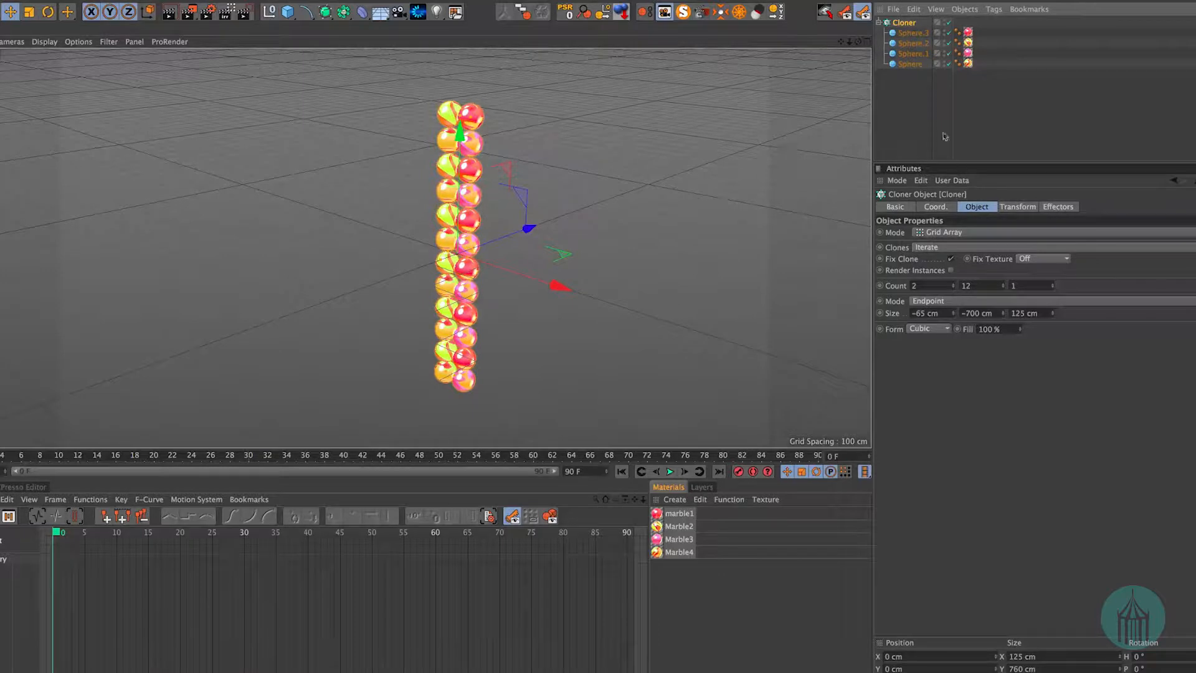
- Raise the Cloner by setting its Y position to 1190 cm
click(933, 208)
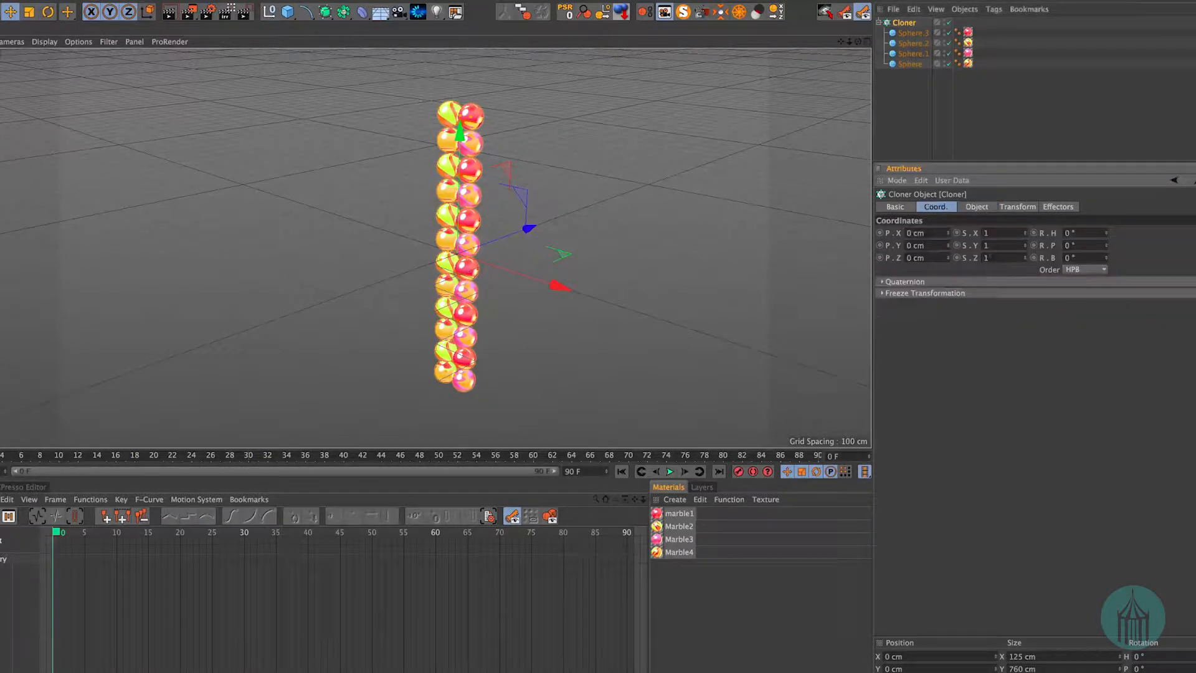
double_click(915, 245)
text(1190)
key(Return)
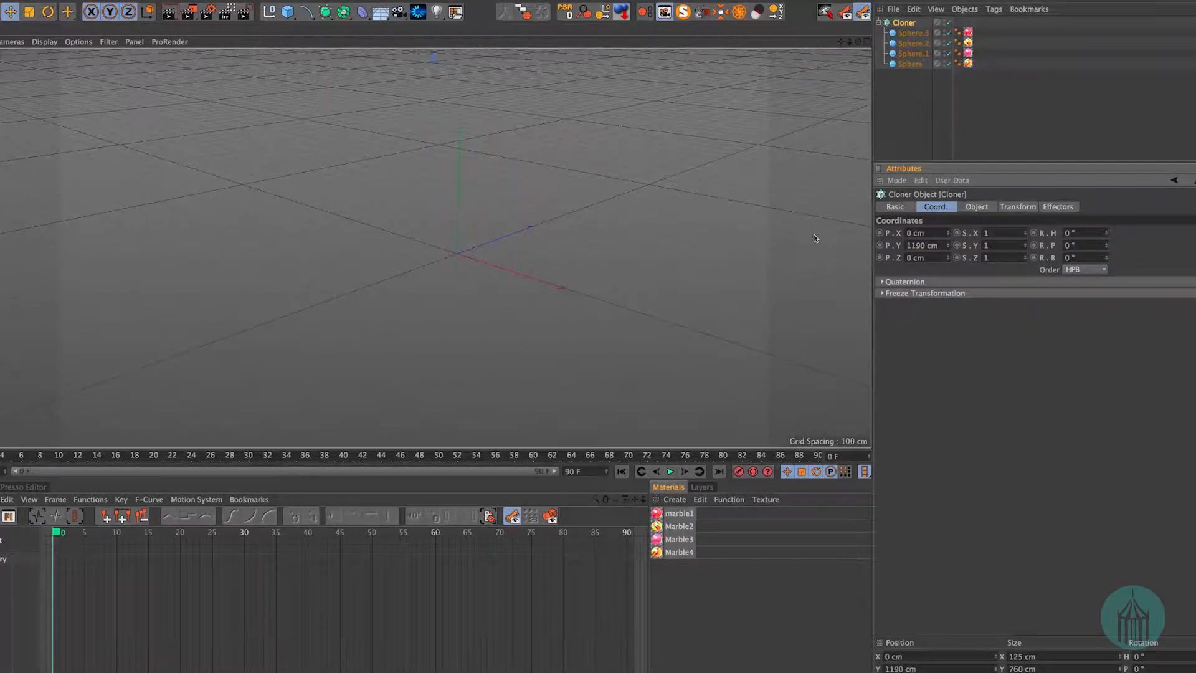
- Add a Floor object beneath the column of marbles
scroll(414, 248, down, 5)
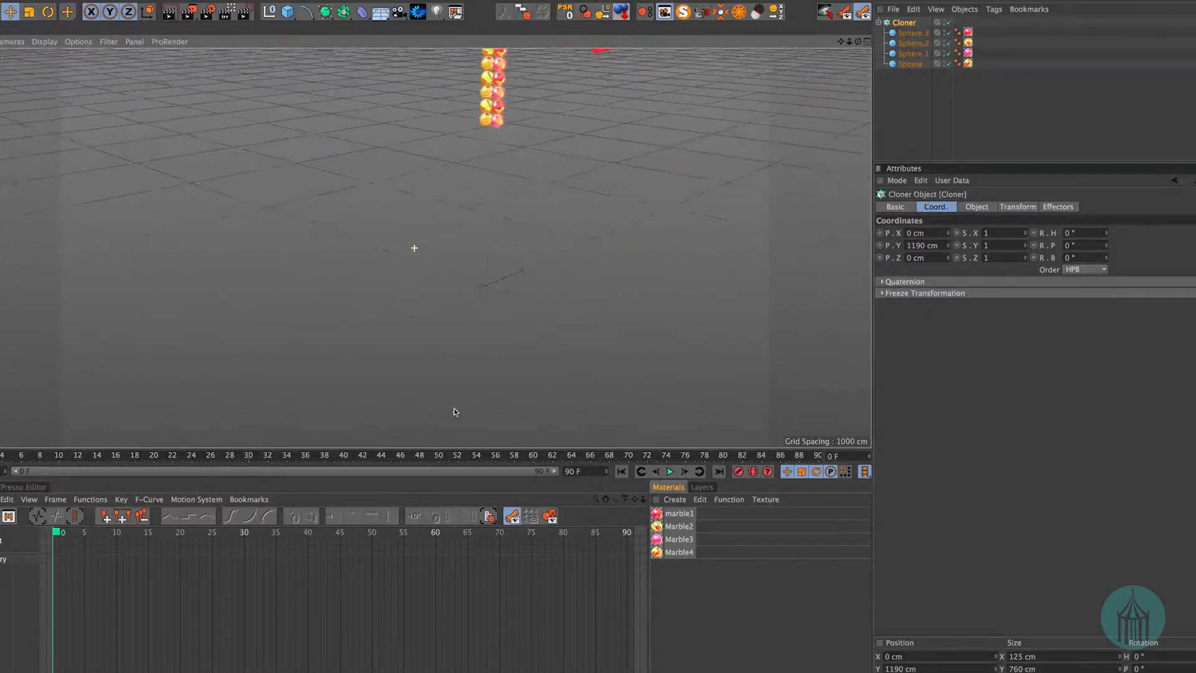
alt+middle_drag(454, 412, 435, 438)
alt+right_drag(641, 165, 577, 232)
alt+middle_drag(519, 278, 488, 315)
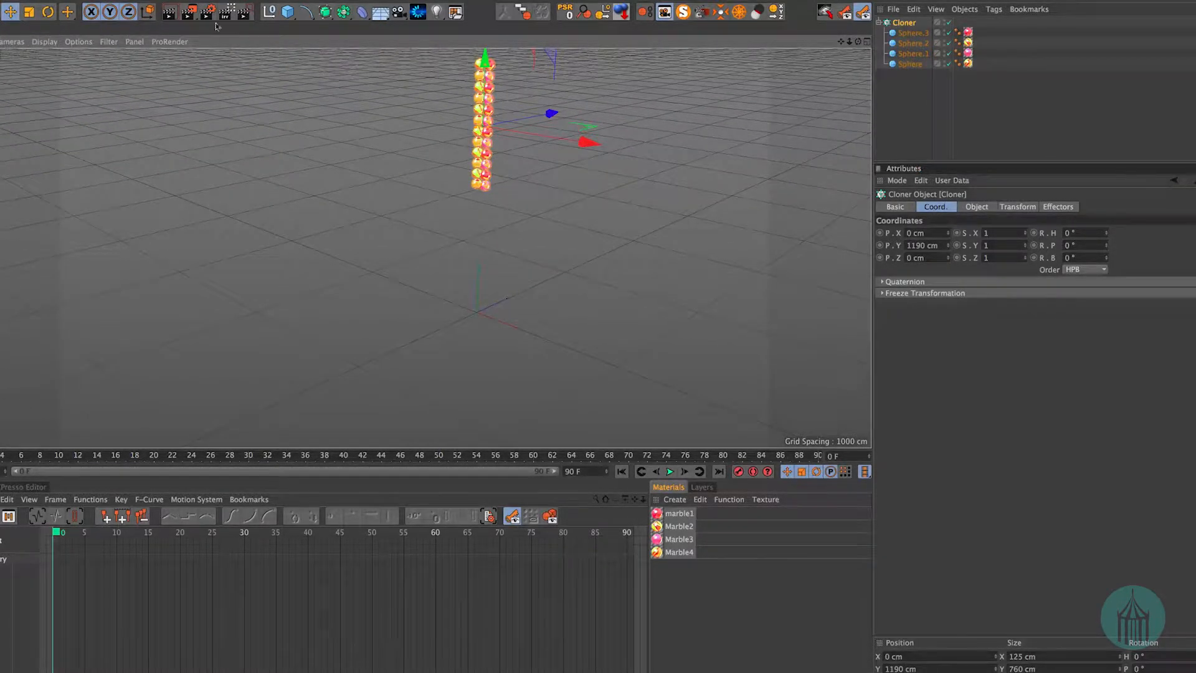
click(381, 12)
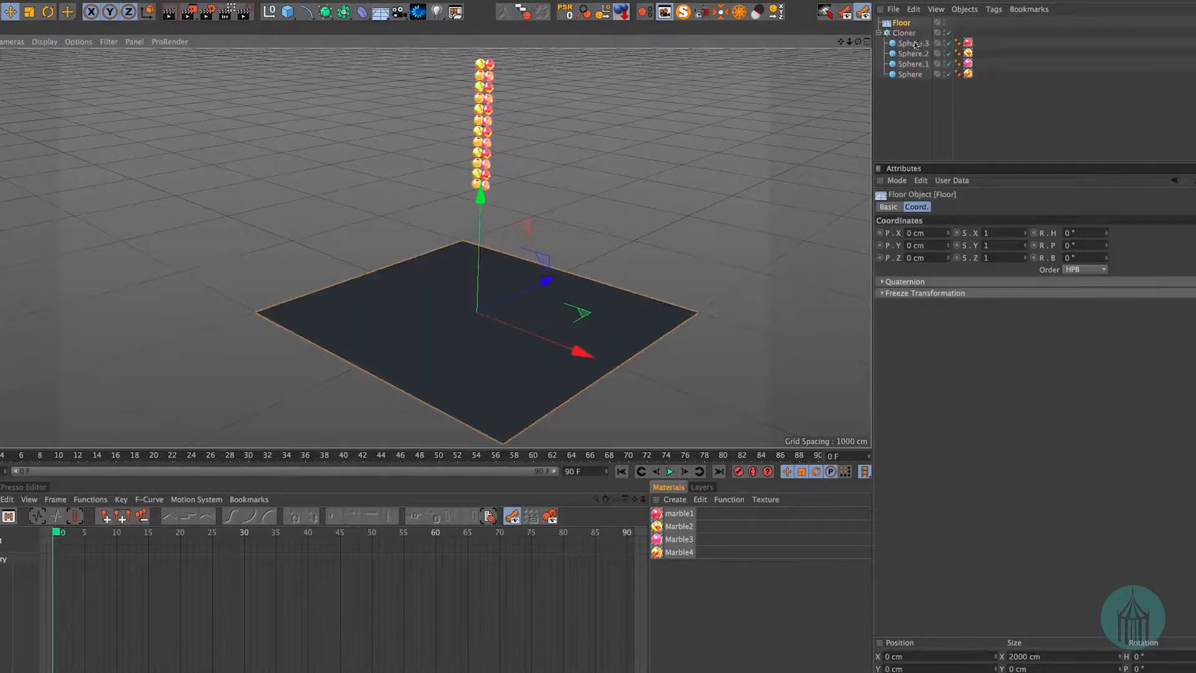
- Move the Floor below the Cloner in the object hierarchy and give it a Collider Body simulation tag
drag(921, 123, 903, 95)
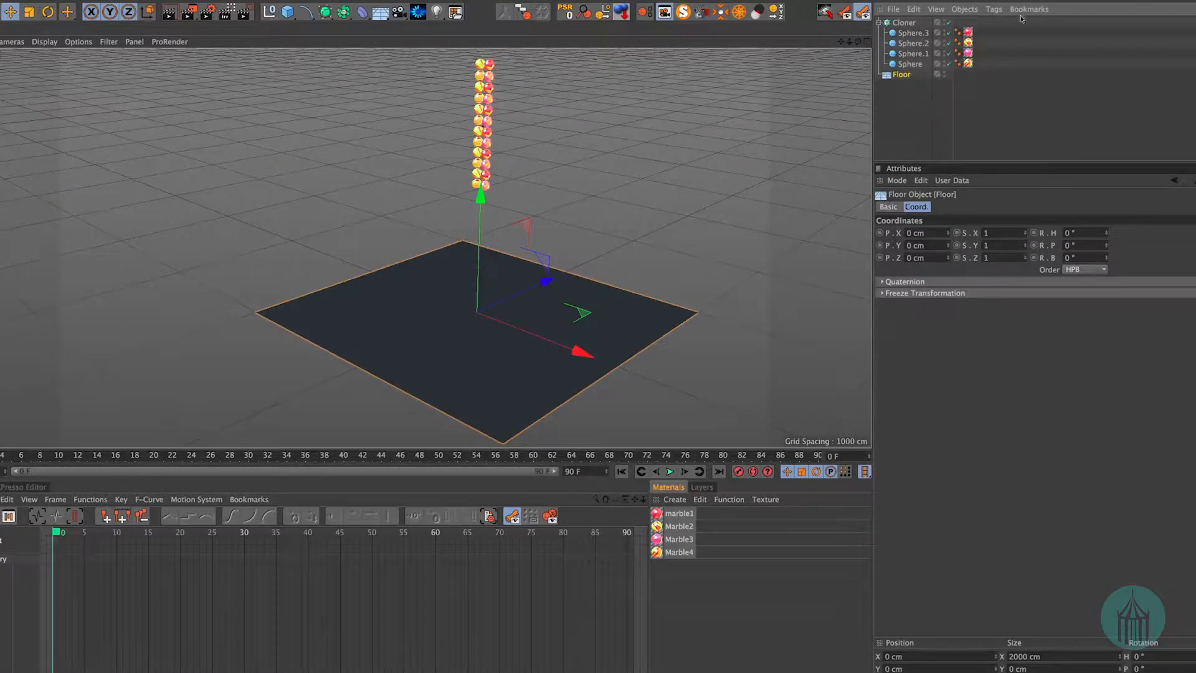
click(993, 10)
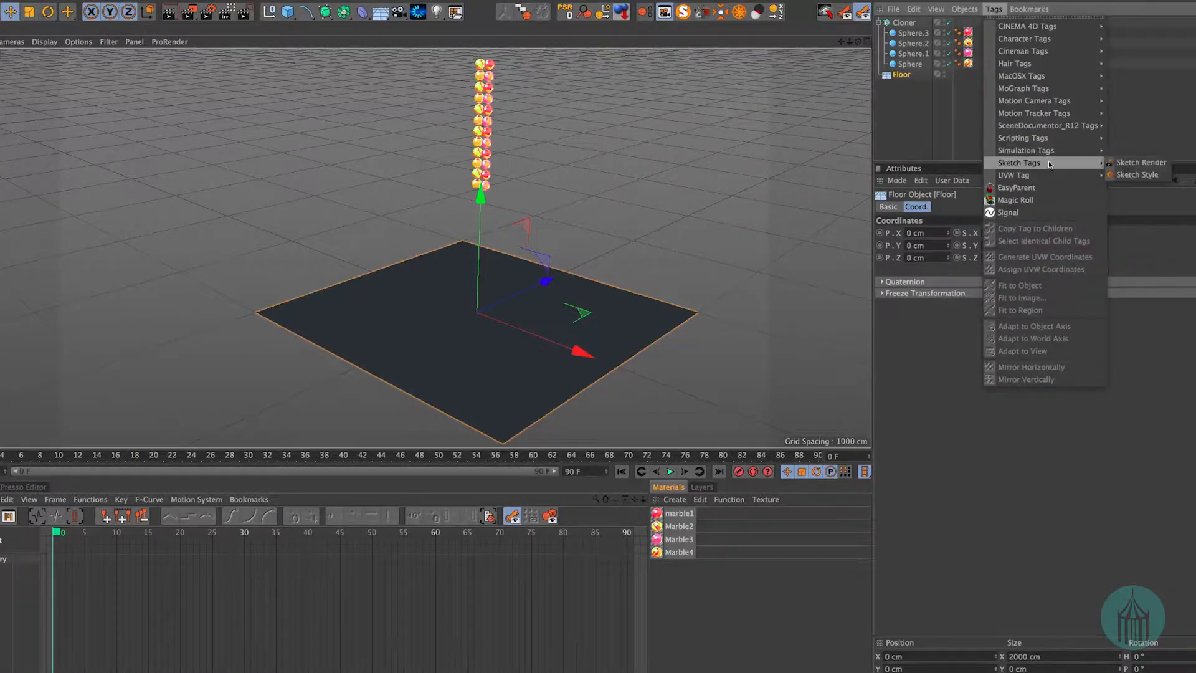
mouse_move(1049, 151)
click(1148, 150)
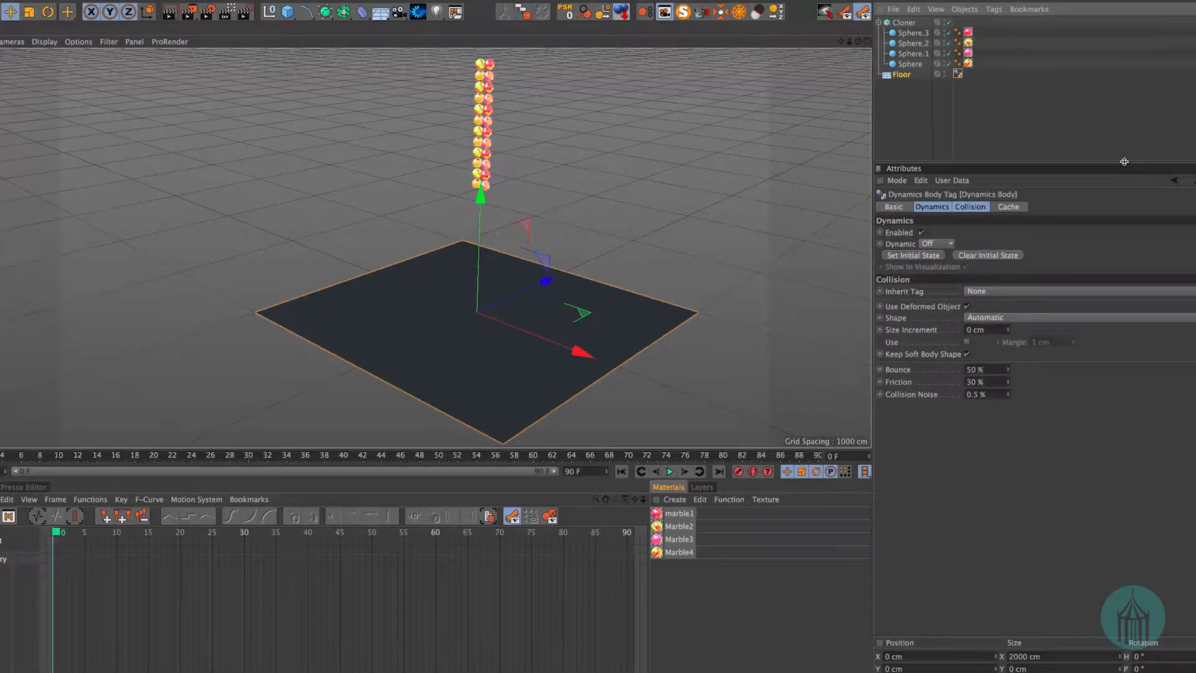
- Try adding a Rigid Body tag to the Cloner and copying it to the child spheres, then remove the tags
click(907, 23)
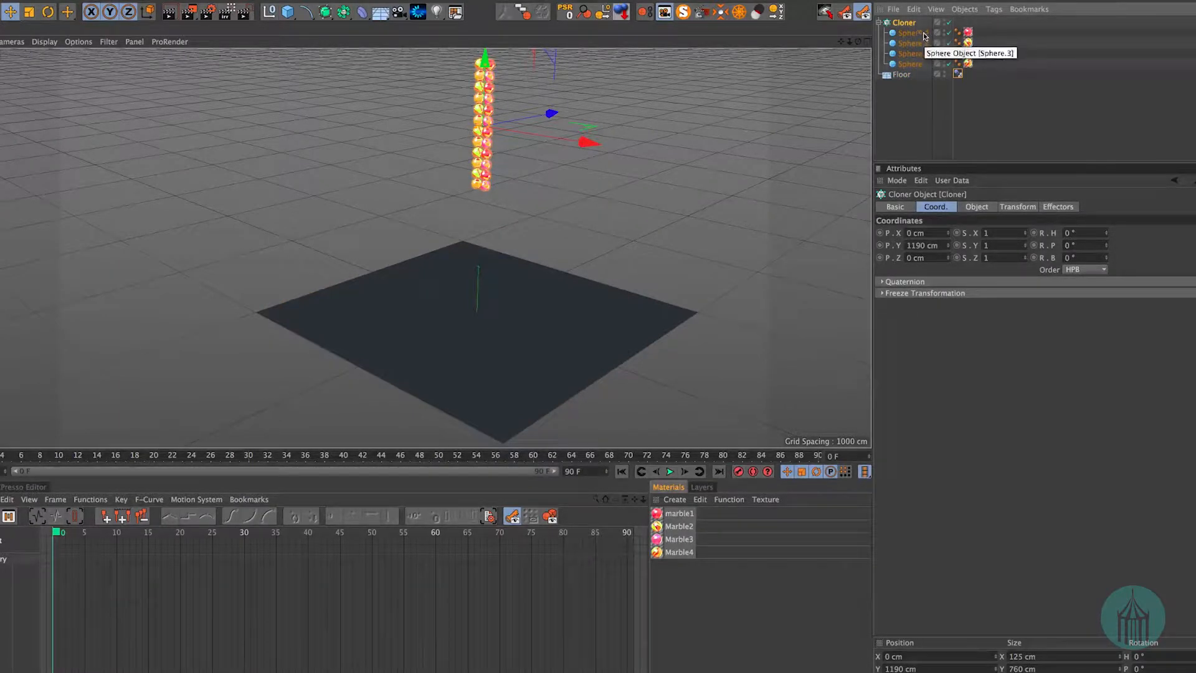
click(994, 9)
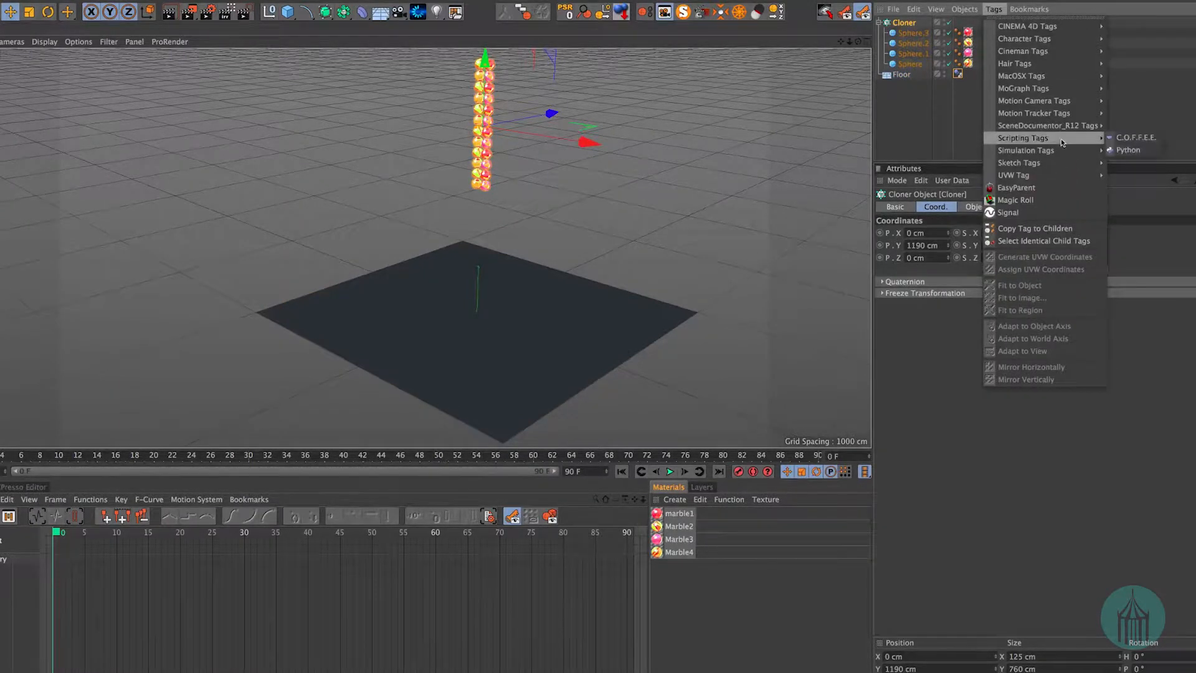
mouse_move(1059, 150)
click(1136, 151)
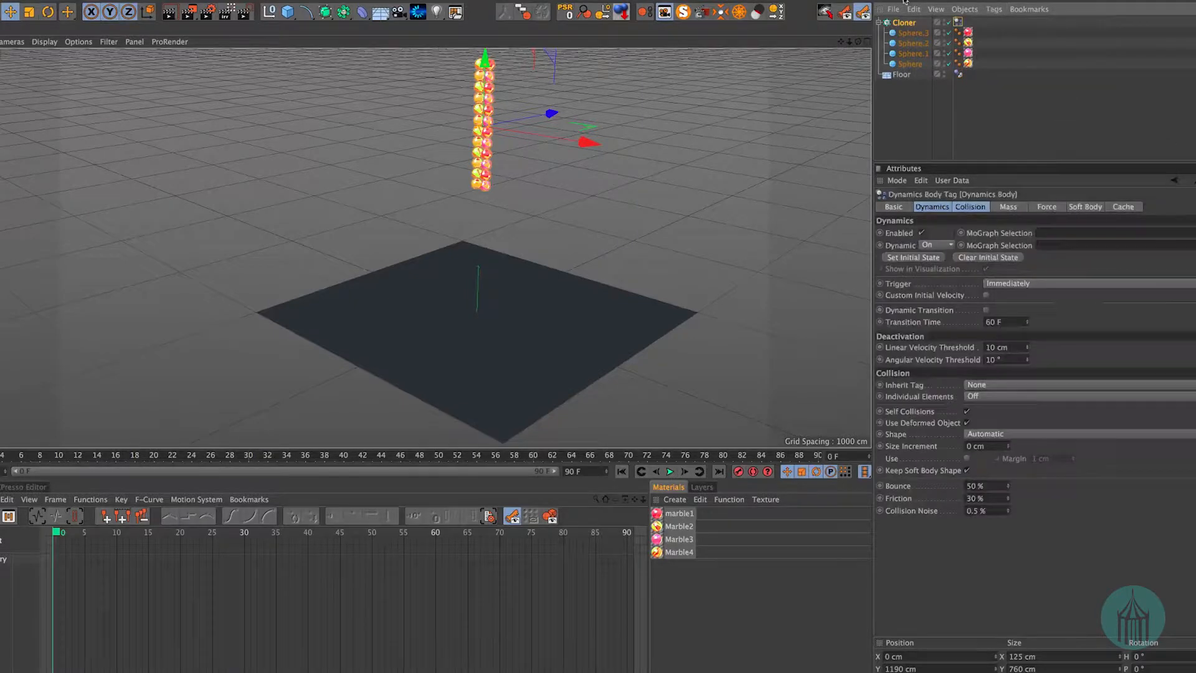
right_click(958, 22)
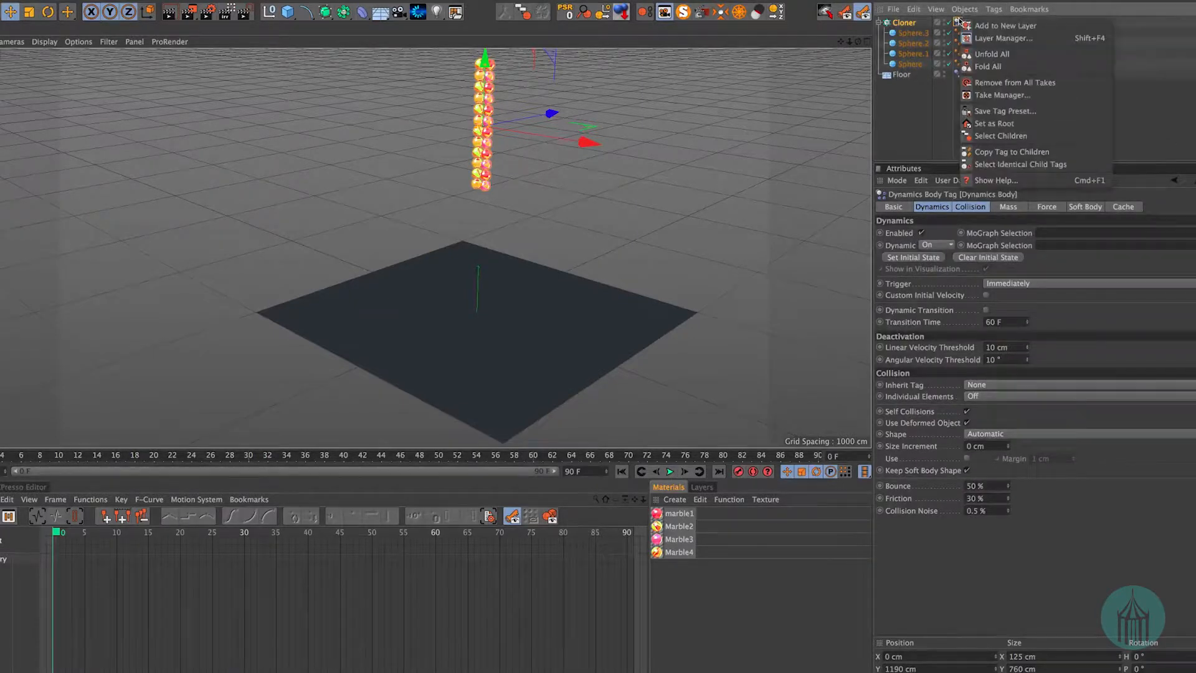
click(1013, 154)
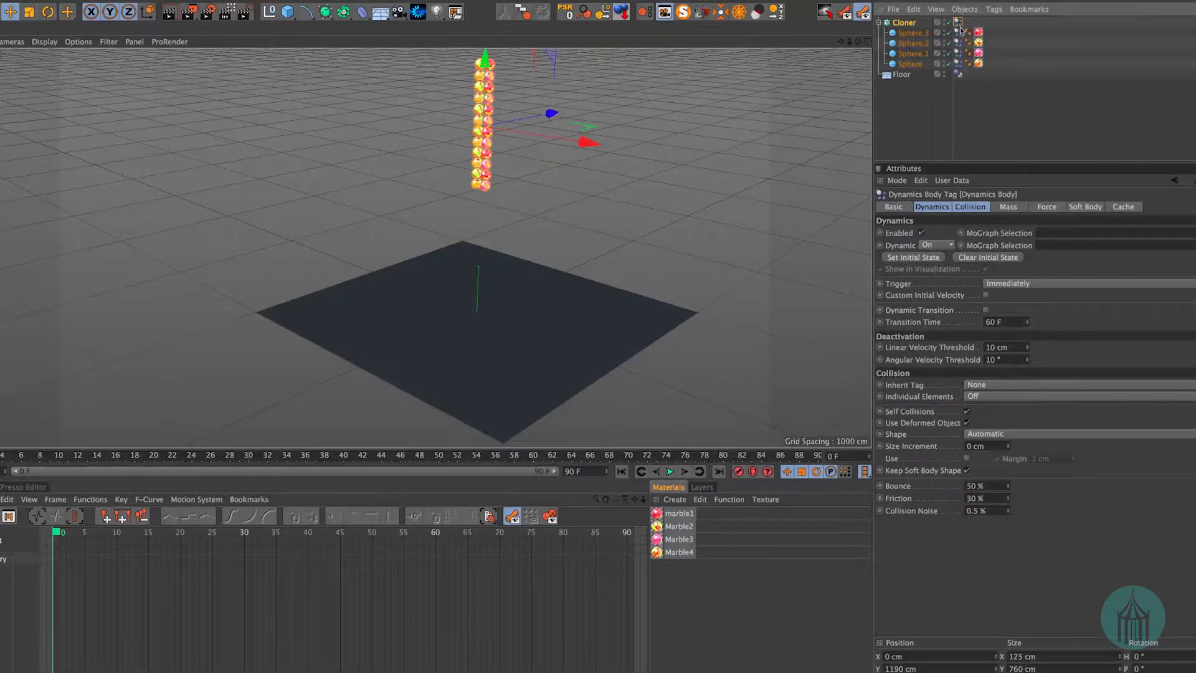
key(Delete)
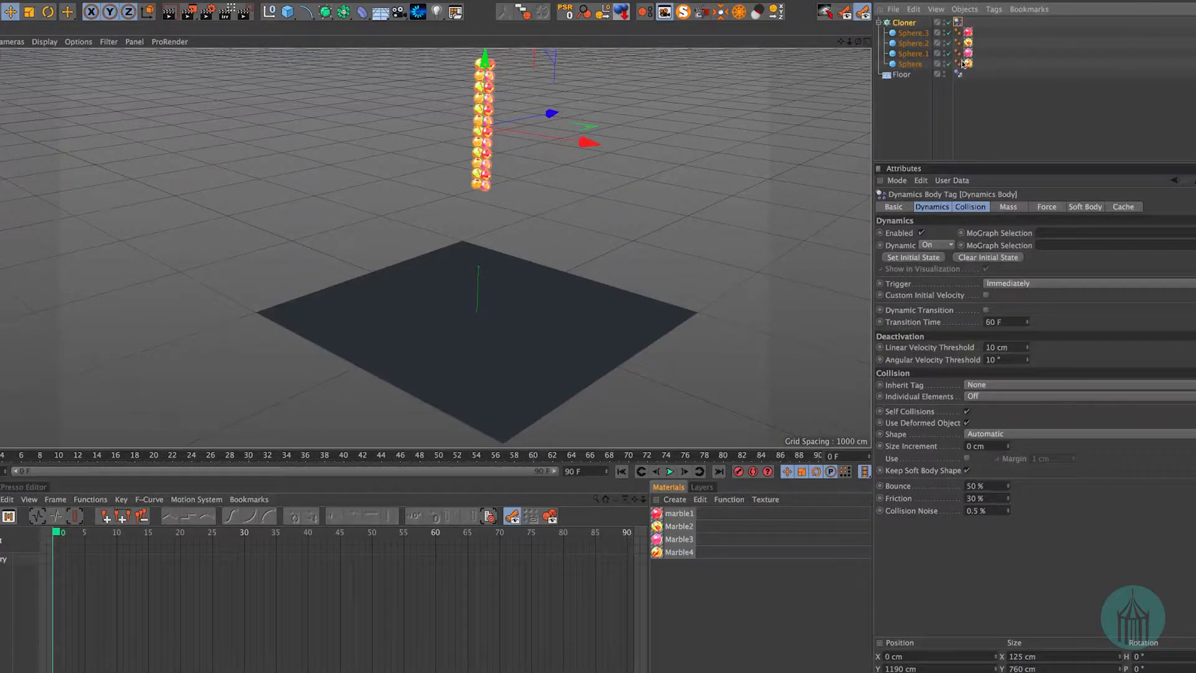
- Apply Rigid Body simulation tags directly to all four spheres inside the Cloner
click(910, 34)
shift+click(904, 65)
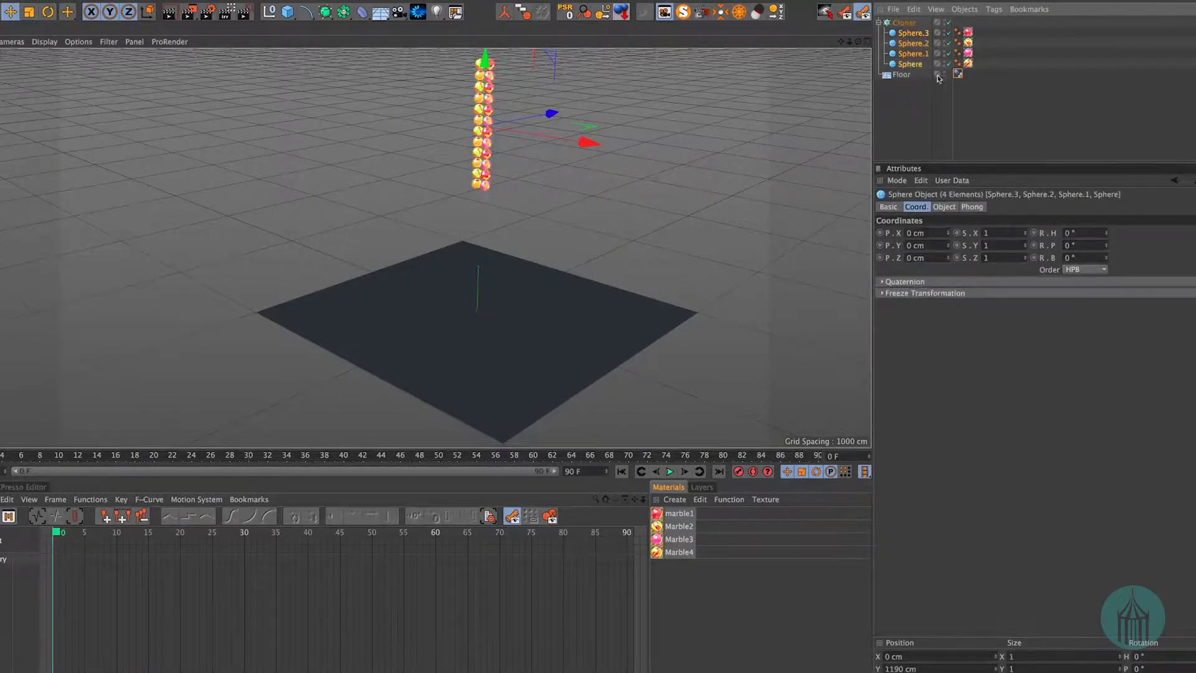
click(992, 10)
mouse_move(1035, 142)
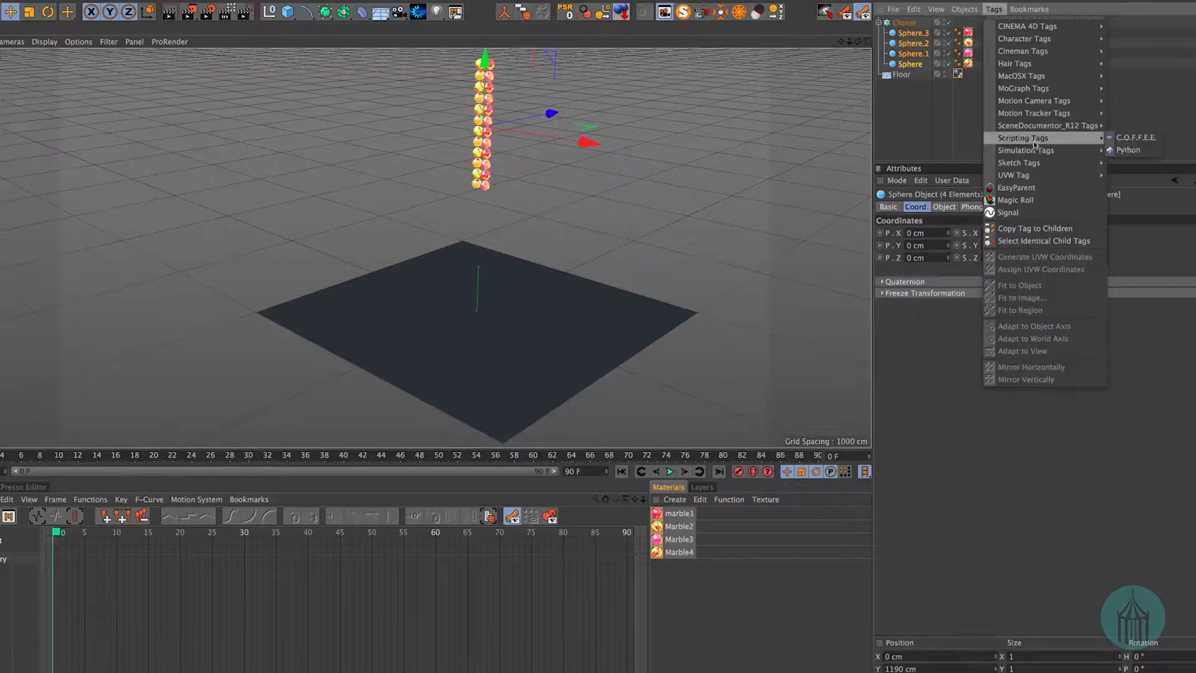
click(1130, 152)
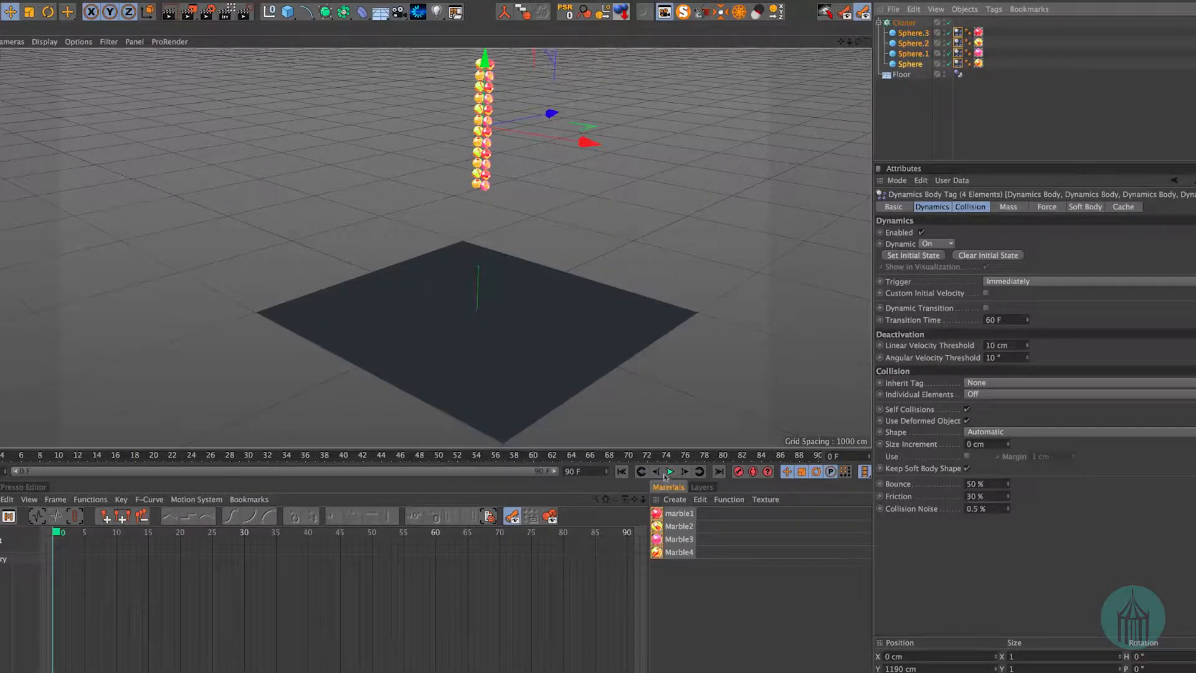
- Play the simulation to check how the marbles fall onto the floor, and return to the first frame
key(F8)
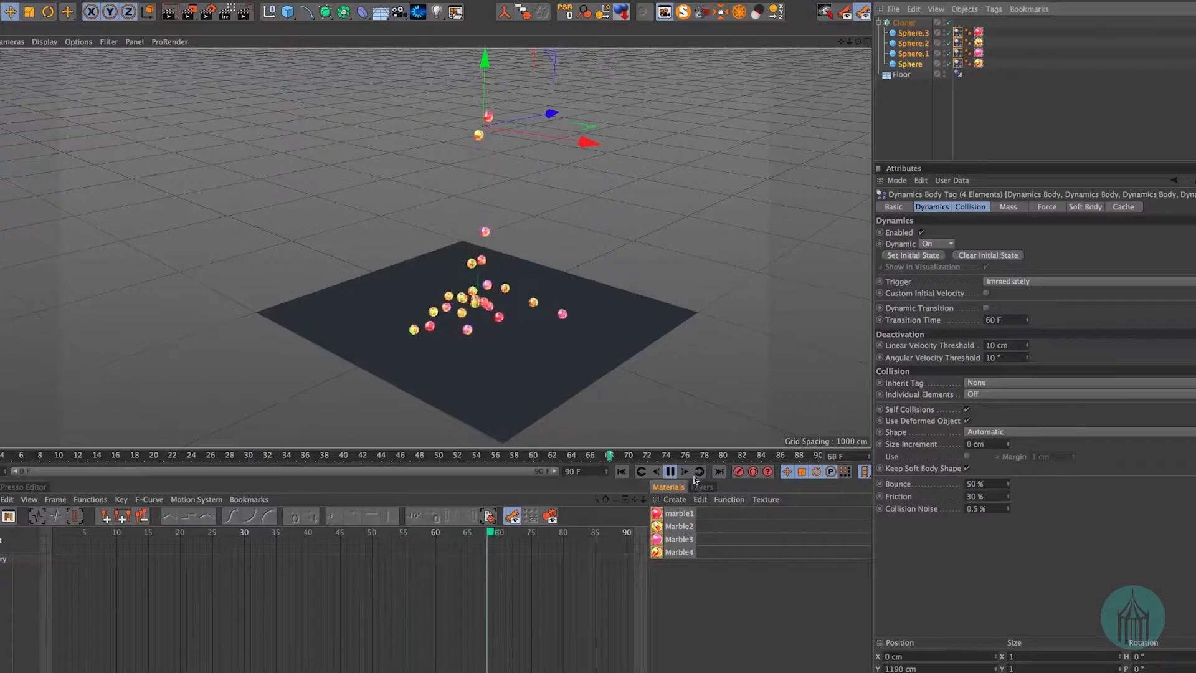
click(670, 471)
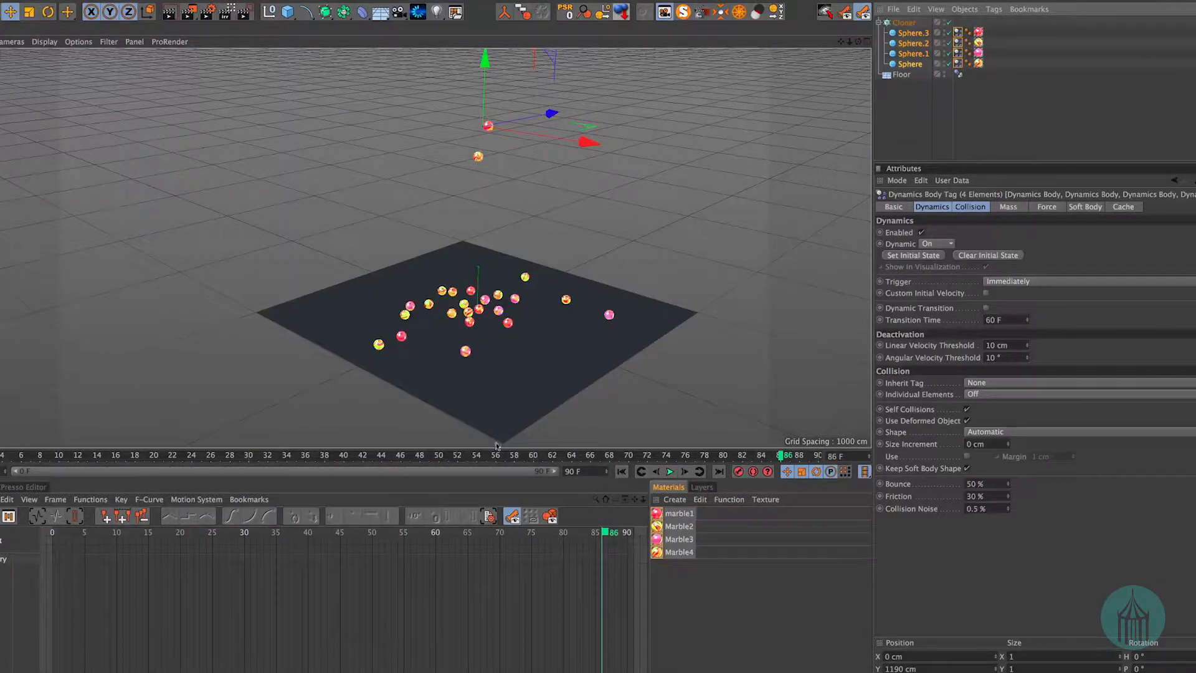
click(621, 471)
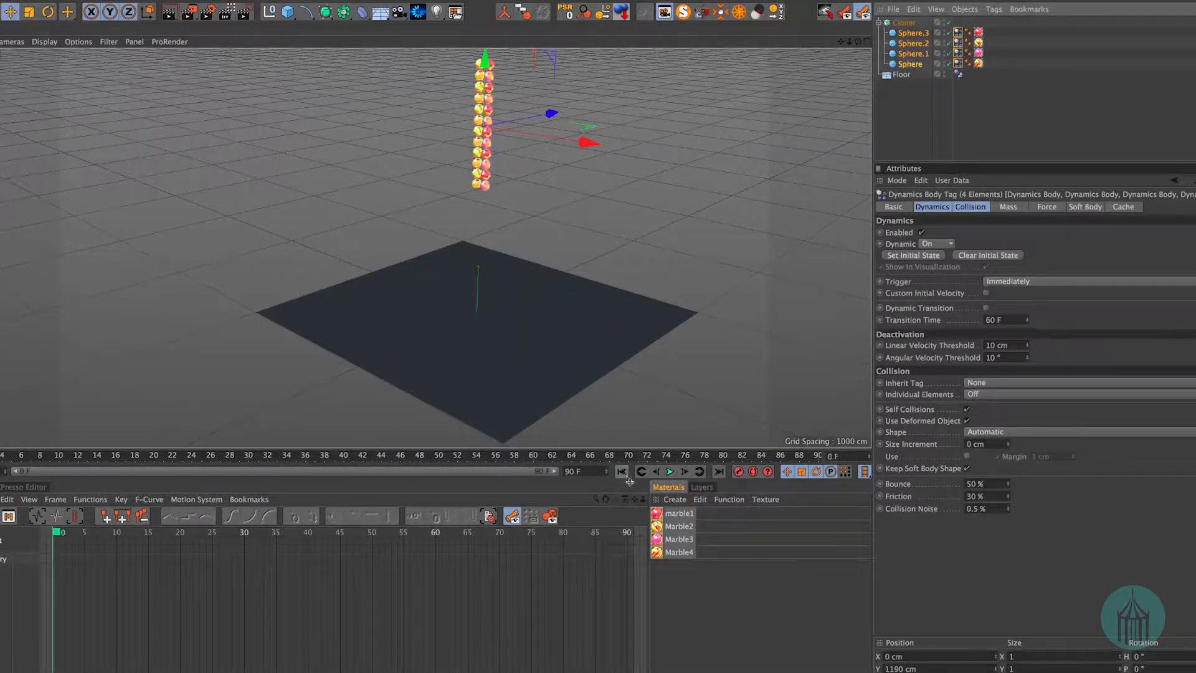
- Add a Random effector to the Cloner and play the simulation to check the scattered marbles
click(903, 24)
click(337, 2)
mouse_move(349, 10)
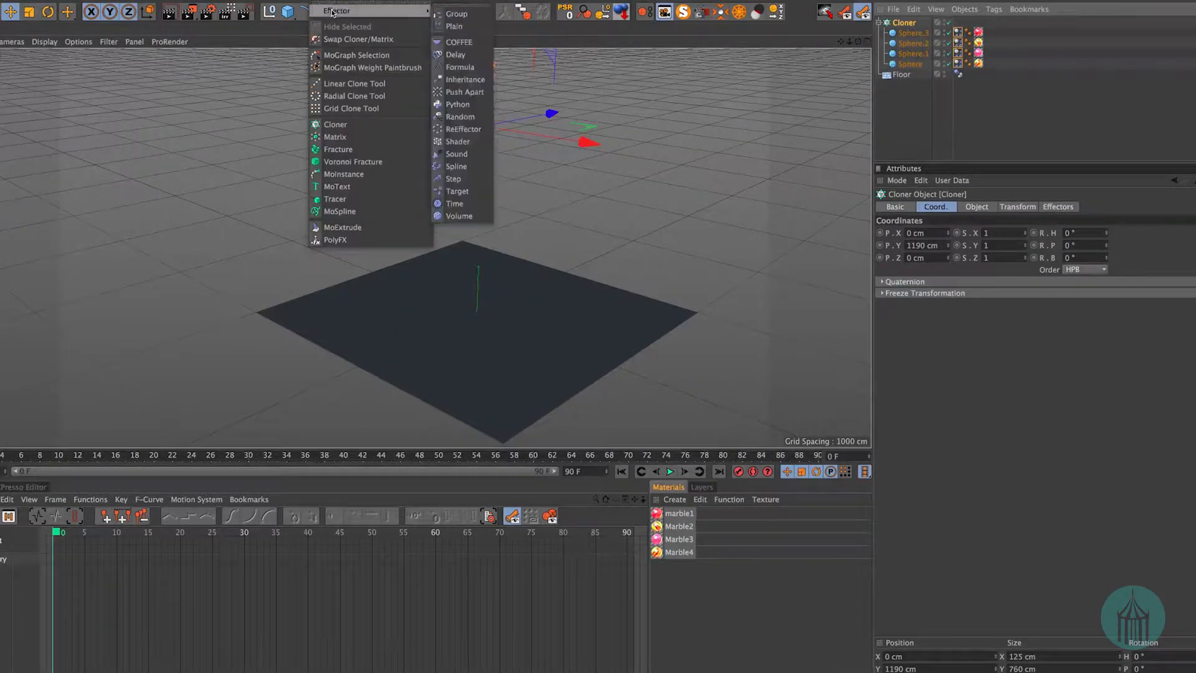
click(460, 117)
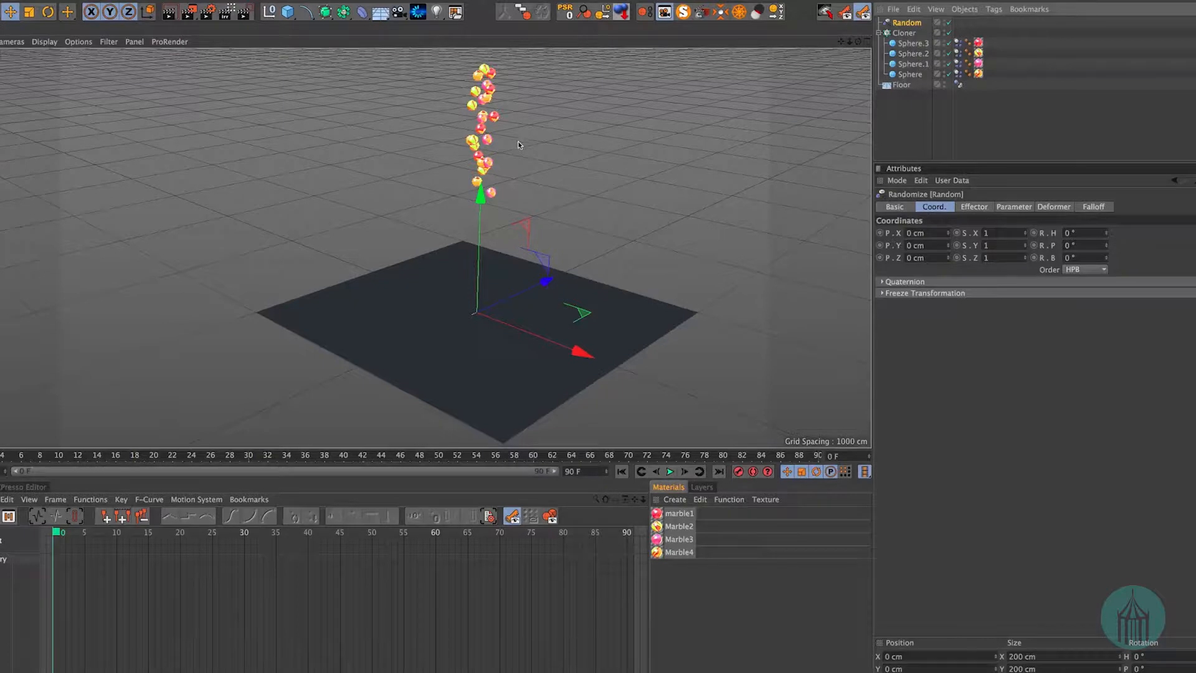
click(669, 473)
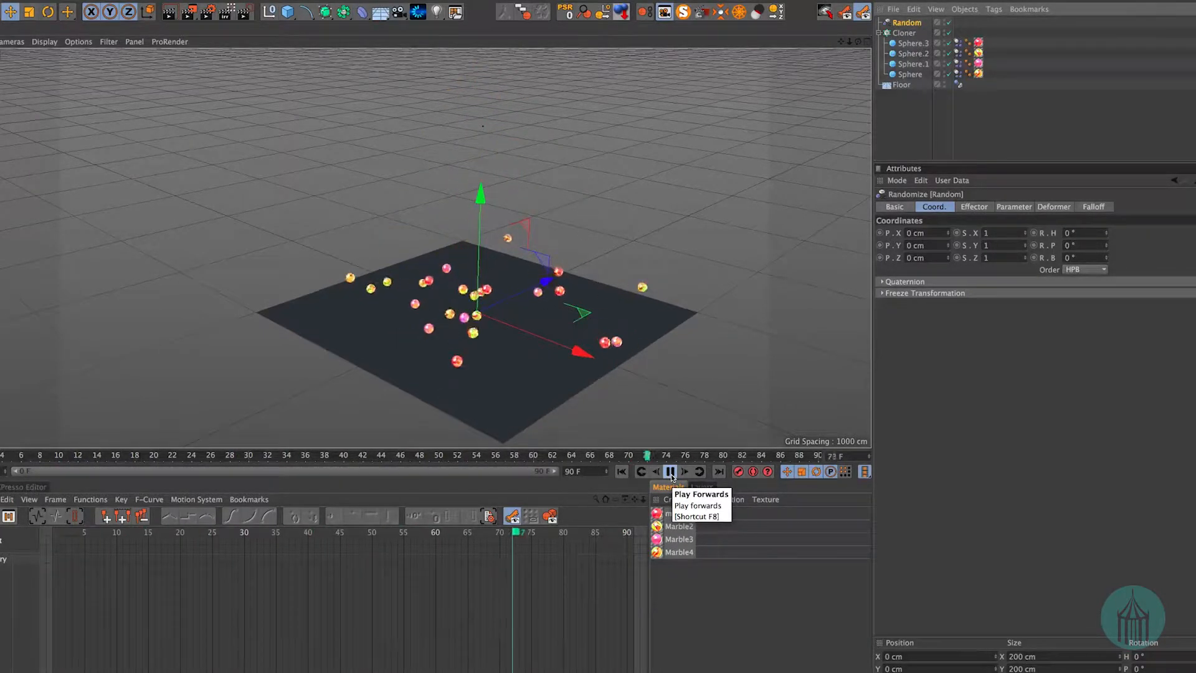
click(670, 471)
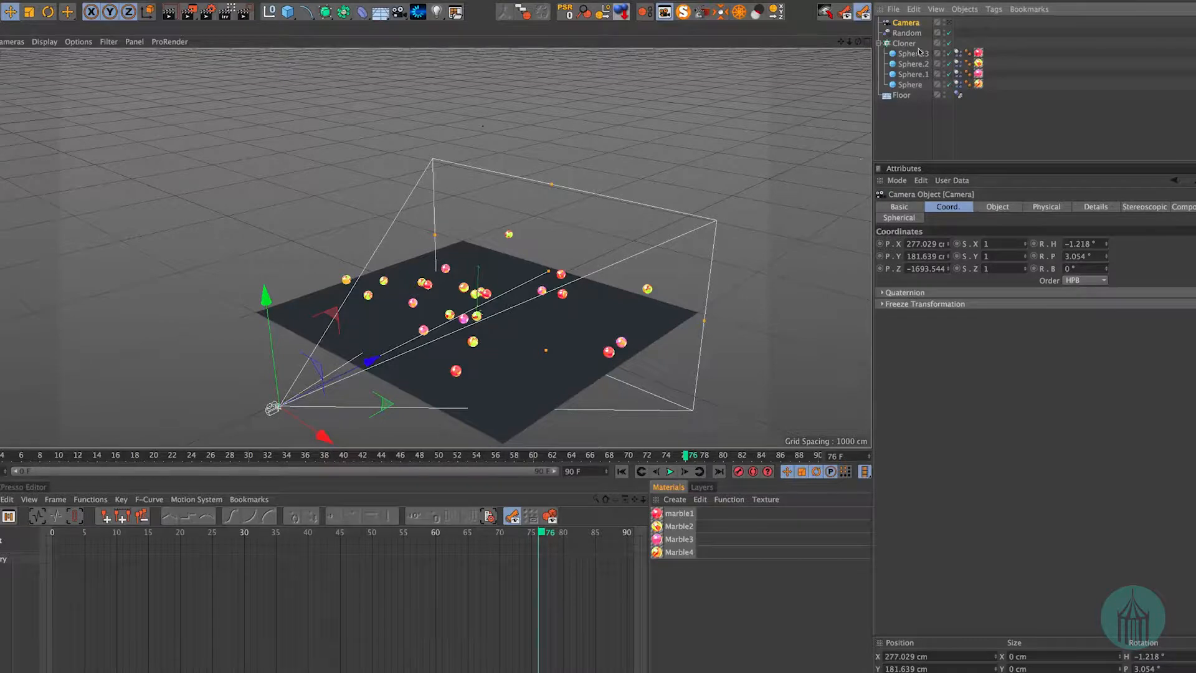
- Switch the viewport to the scene camera and play the falling marbles from the first frame
click(947, 24)
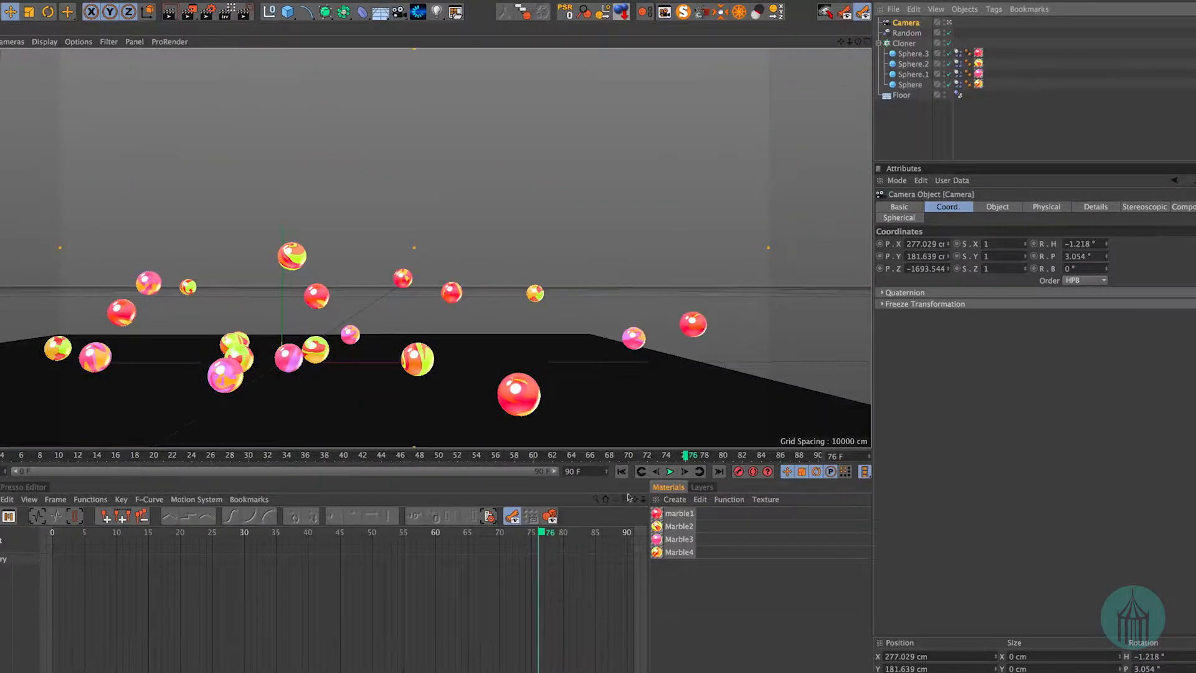
click(621, 471)
click(670, 472)
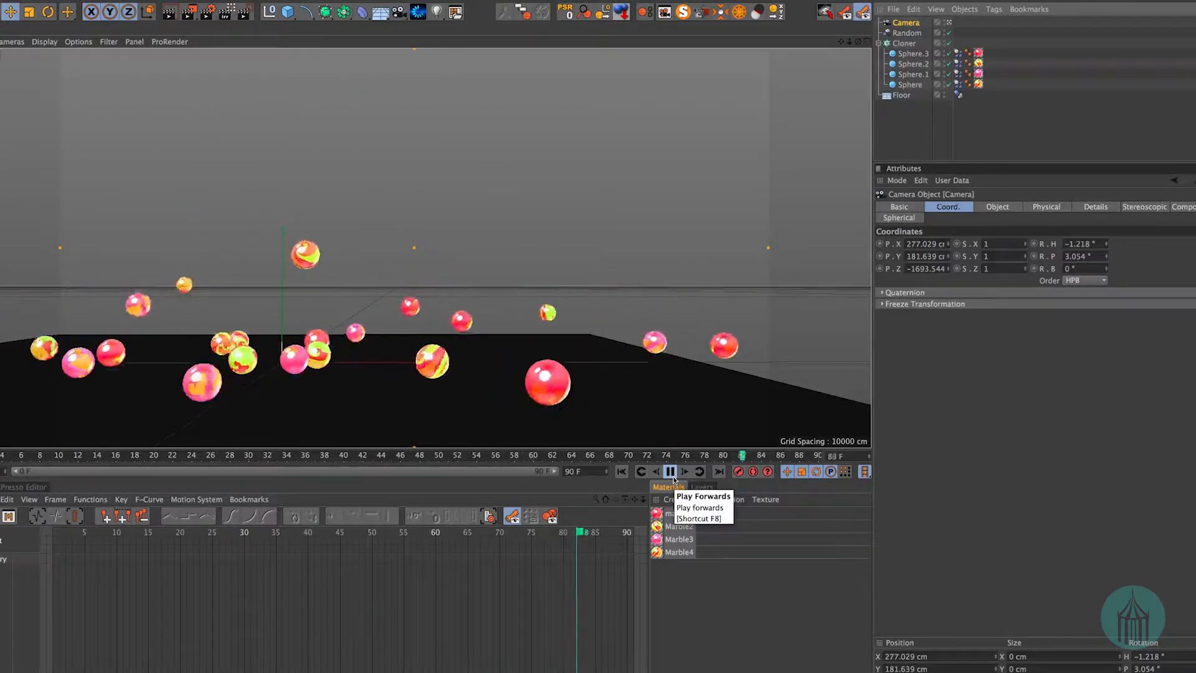
click(669, 472)
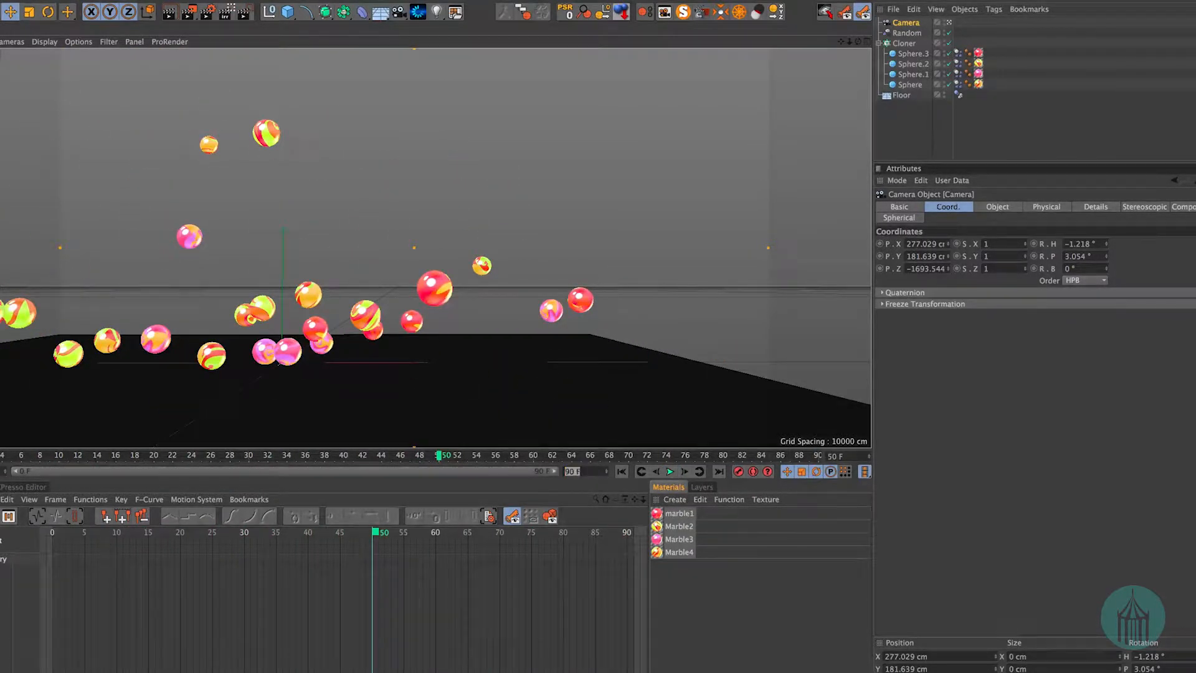
- Extend the animation length and preview range to 300 frames, and play the simulation from the start
key(Return)
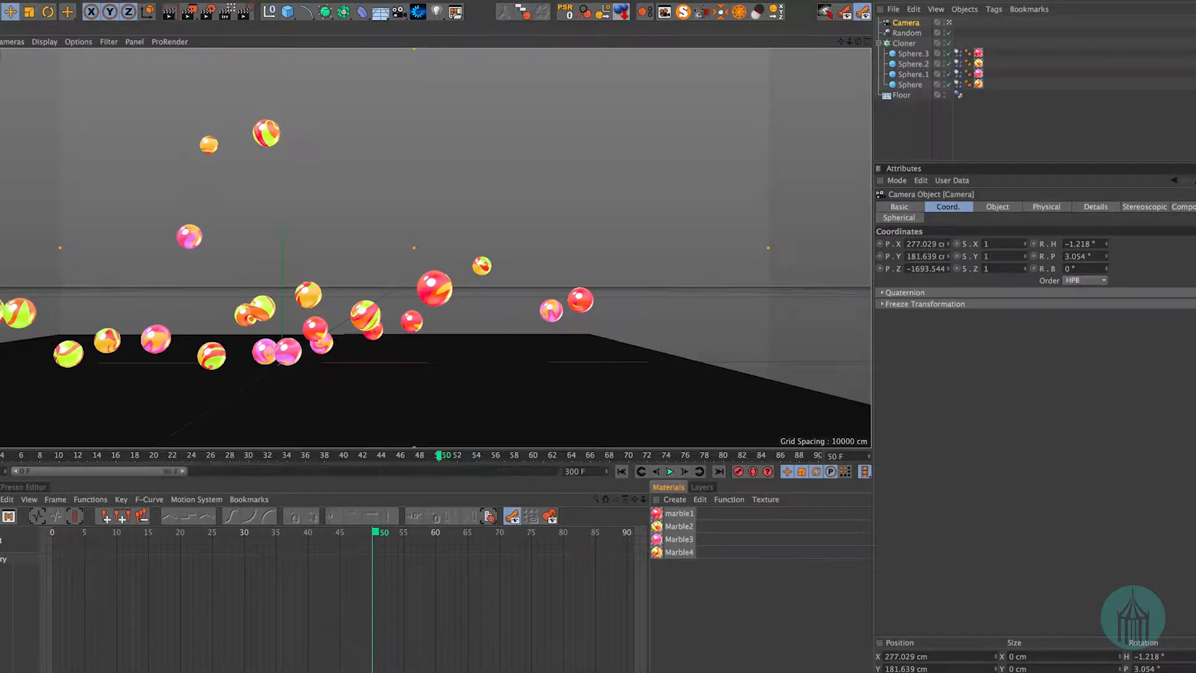
drag(192, 472, 557, 471)
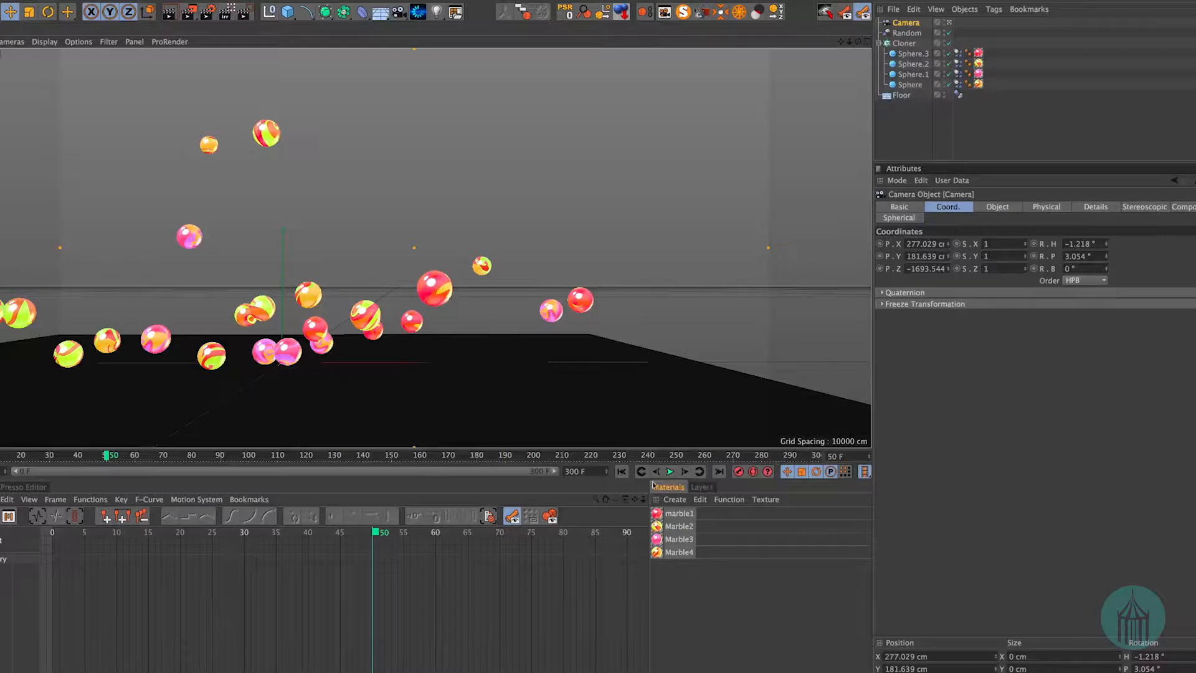
click(621, 472)
click(670, 472)
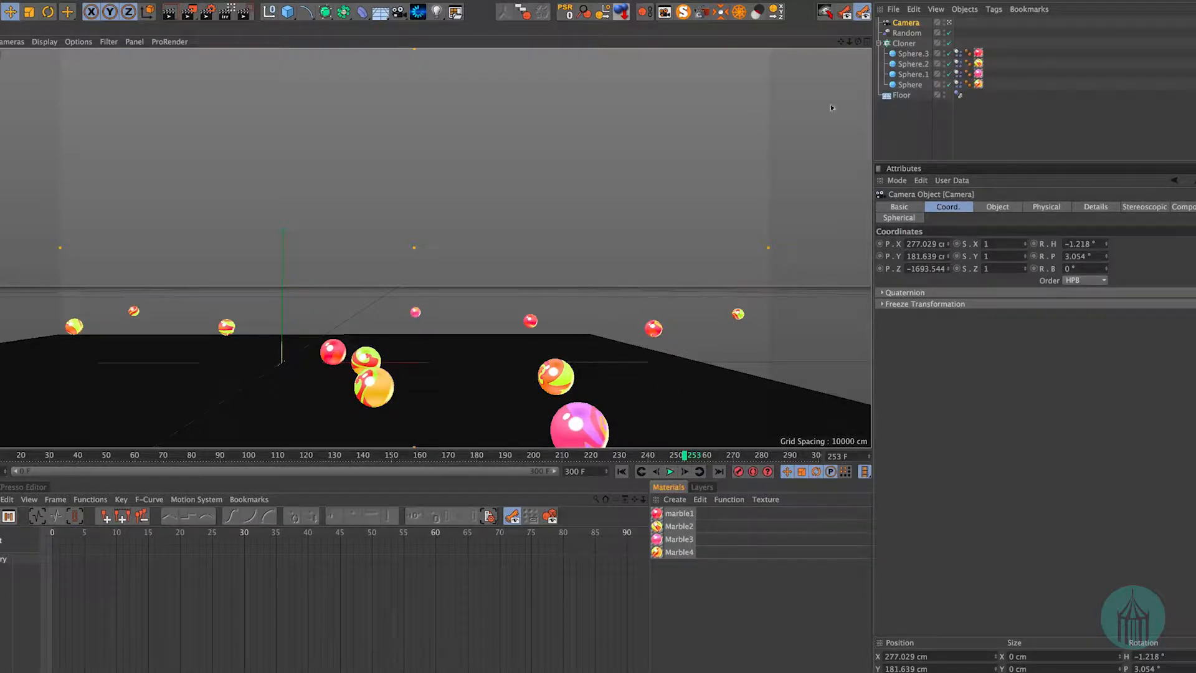
- Hide the Floor object and replay the marble simulation from the first frame
click(943, 95)
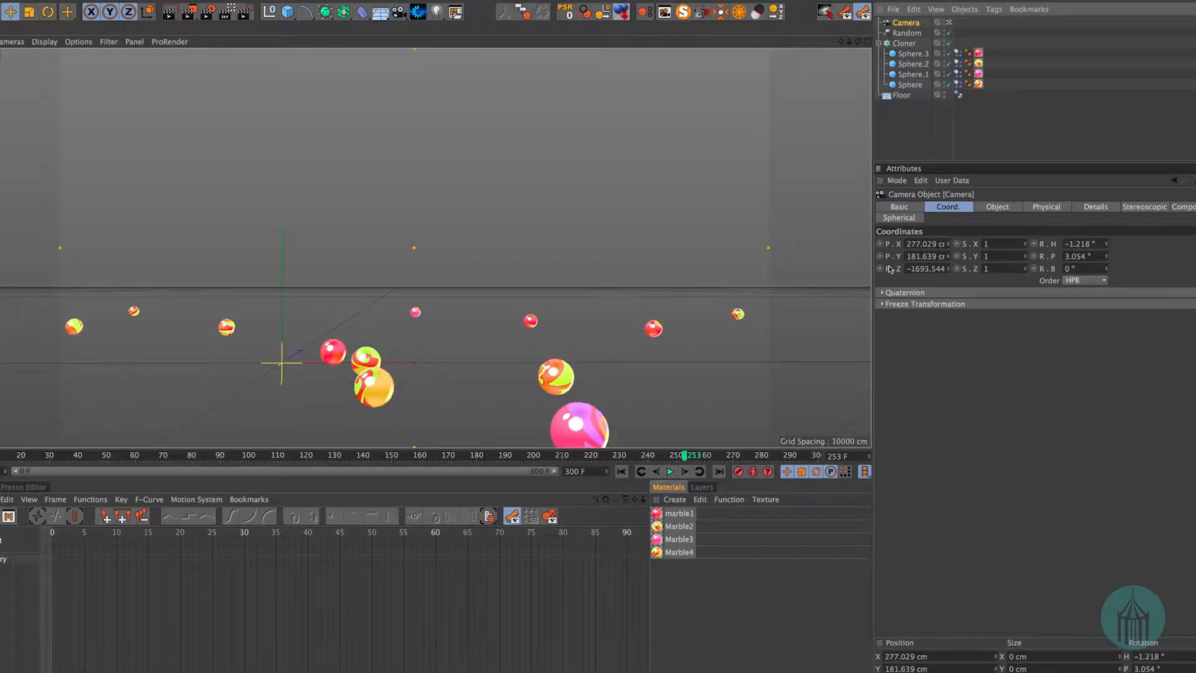
click(622, 471)
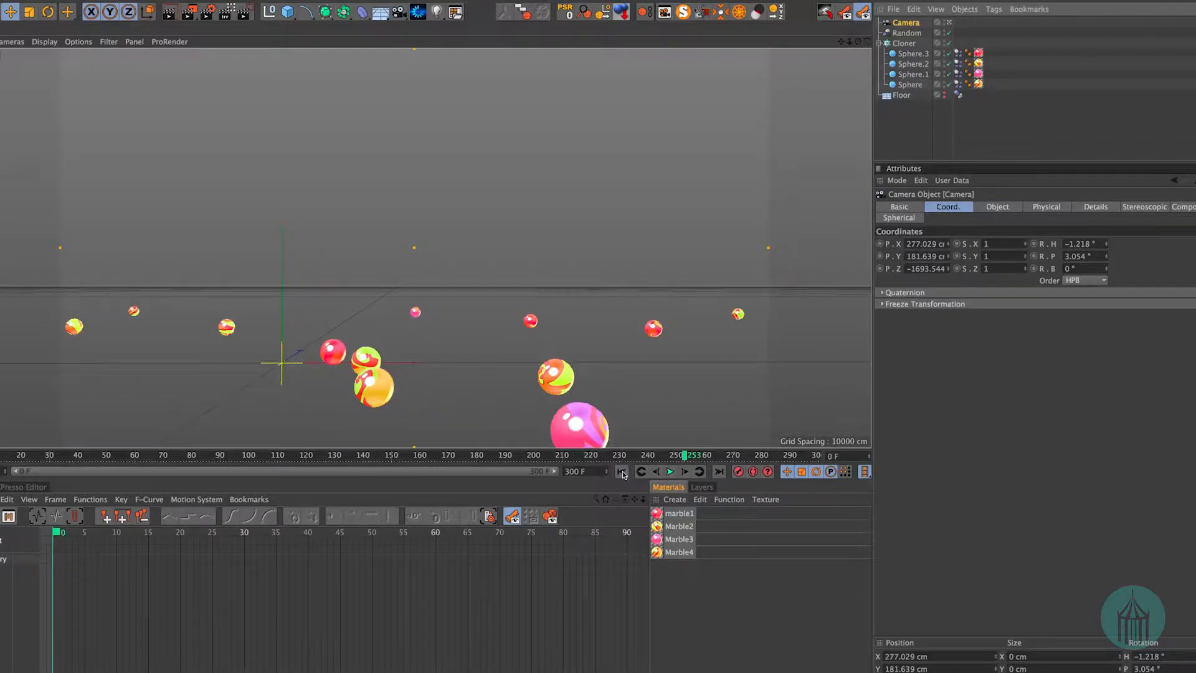
click(669, 471)
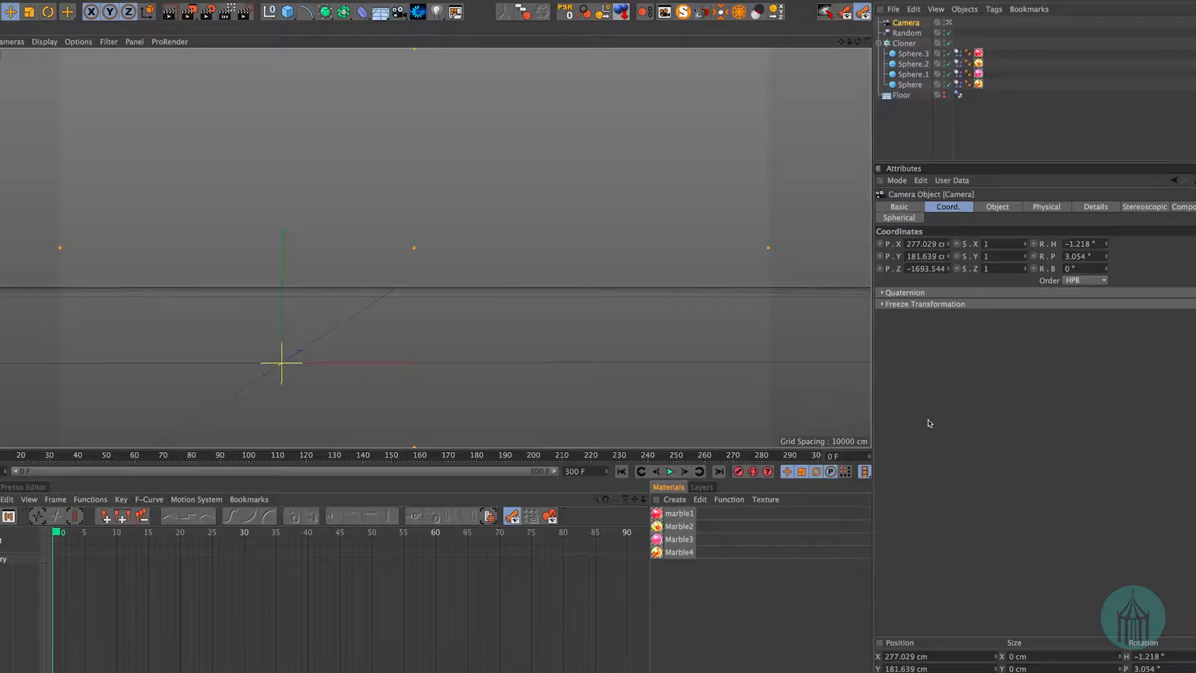
click(927, 423)
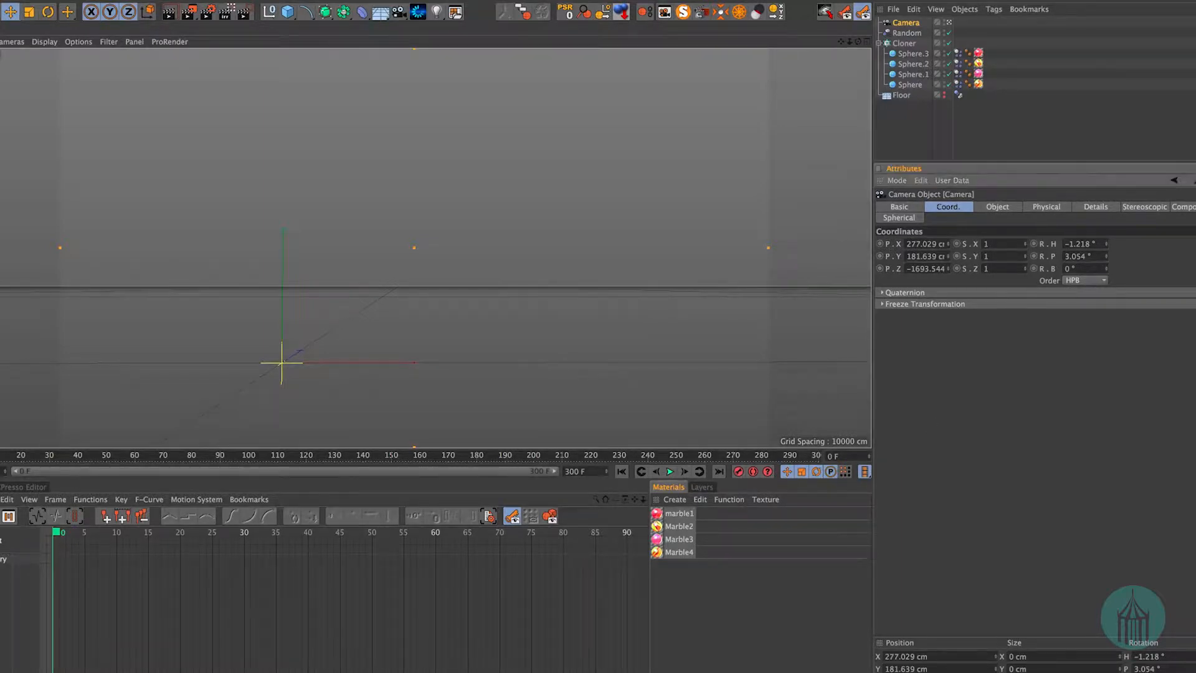
- Save the scene as a separate file in the C4D folder with "data" in its file name
key(super+shift+s)
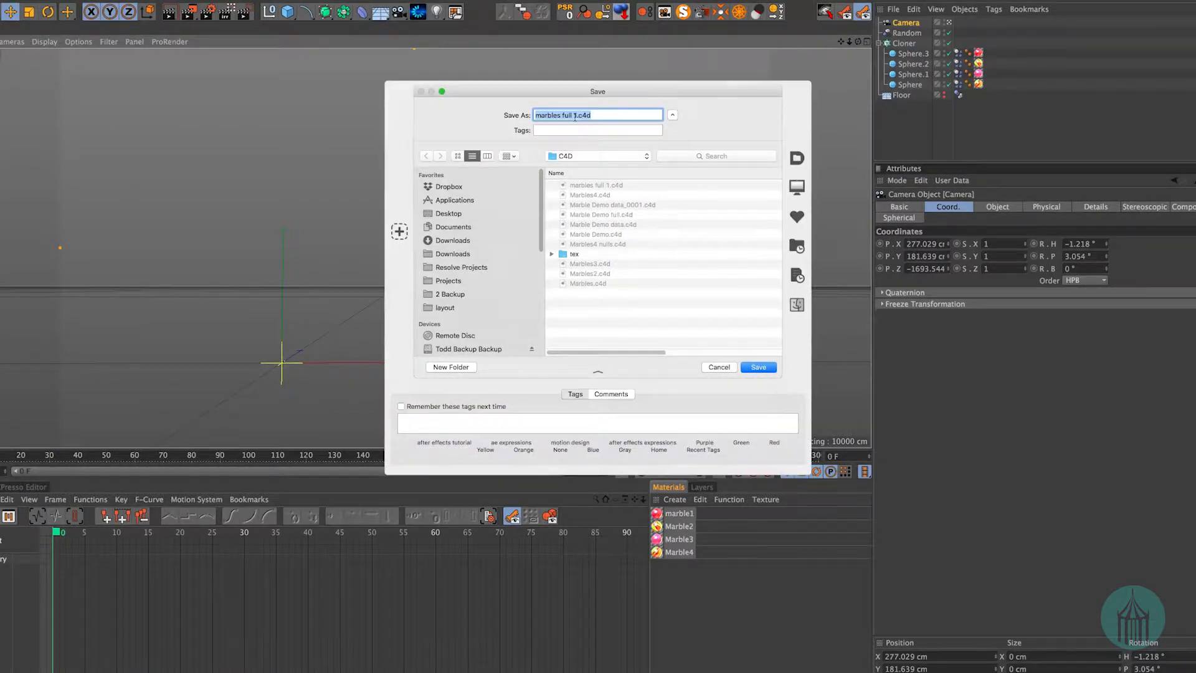
click(575, 116)
text(data)
key(Return)
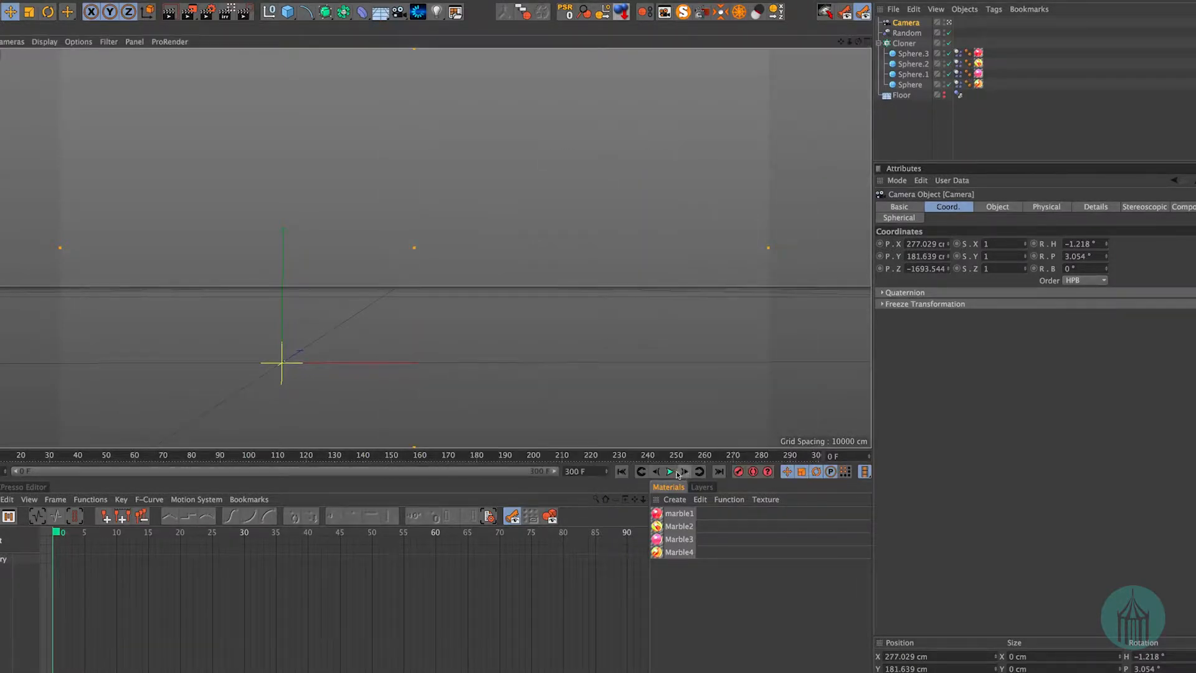
- Play the marble simulation in the data version of the scene with the floor hidden
click(670, 471)
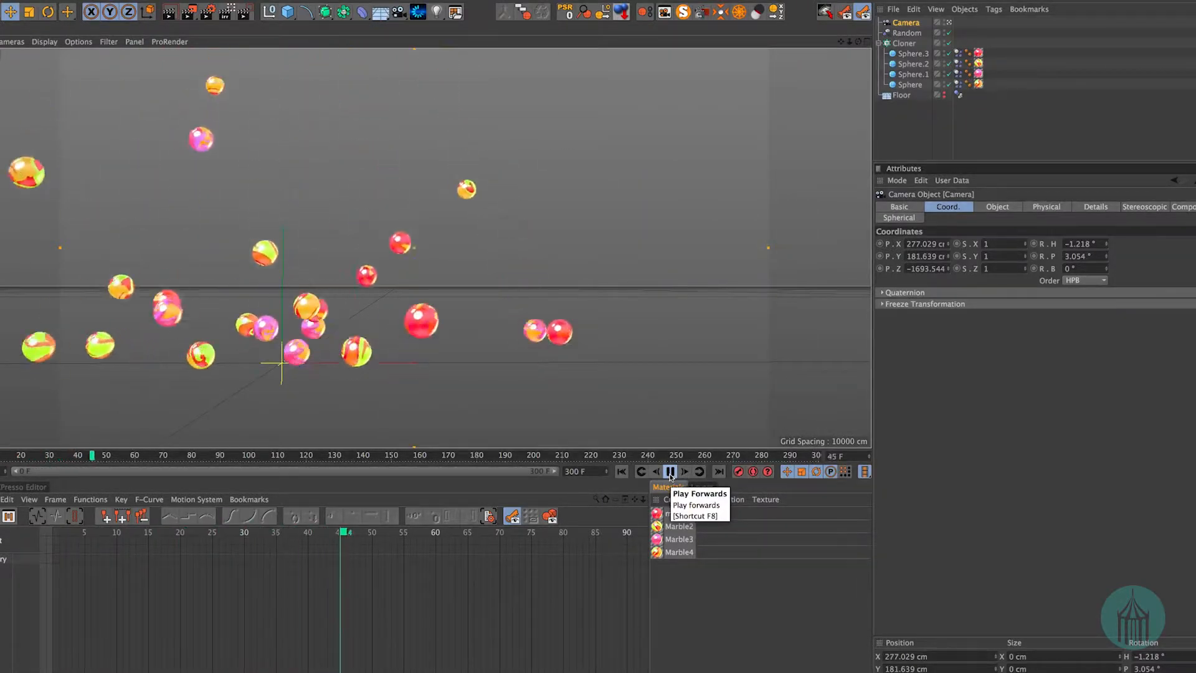
click(670, 472)
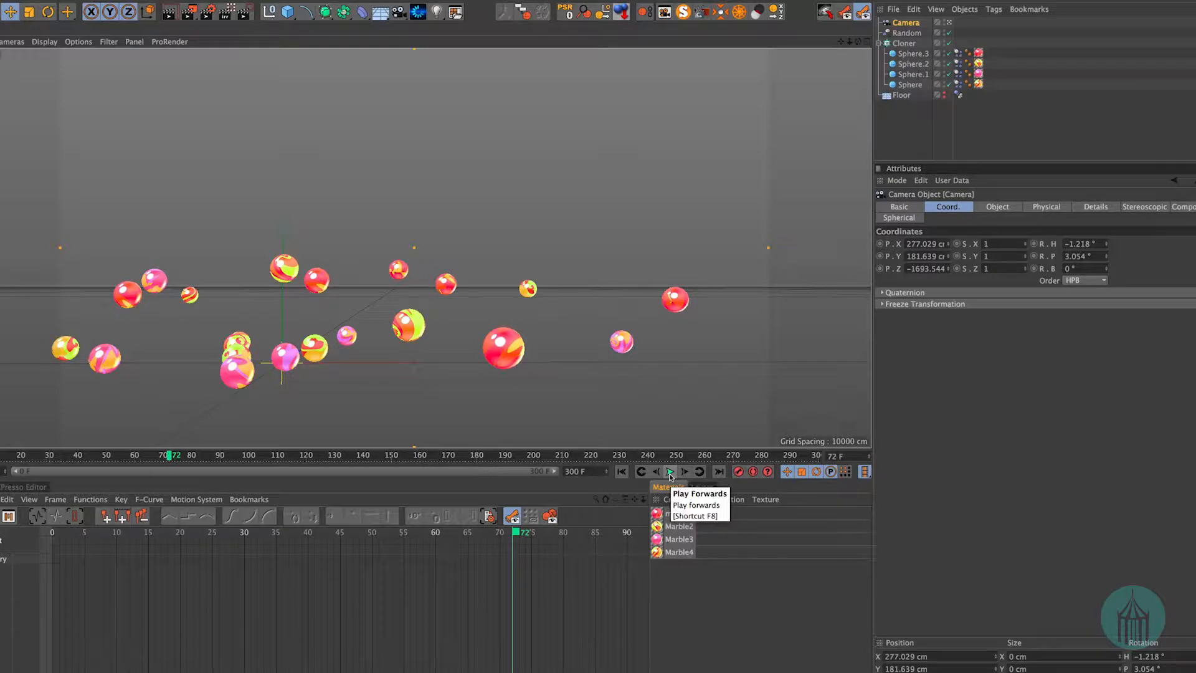
- Make the Cloner object editable and expand its hierarchy to show the individual spheres
drag(973, 161, 1025, 375)
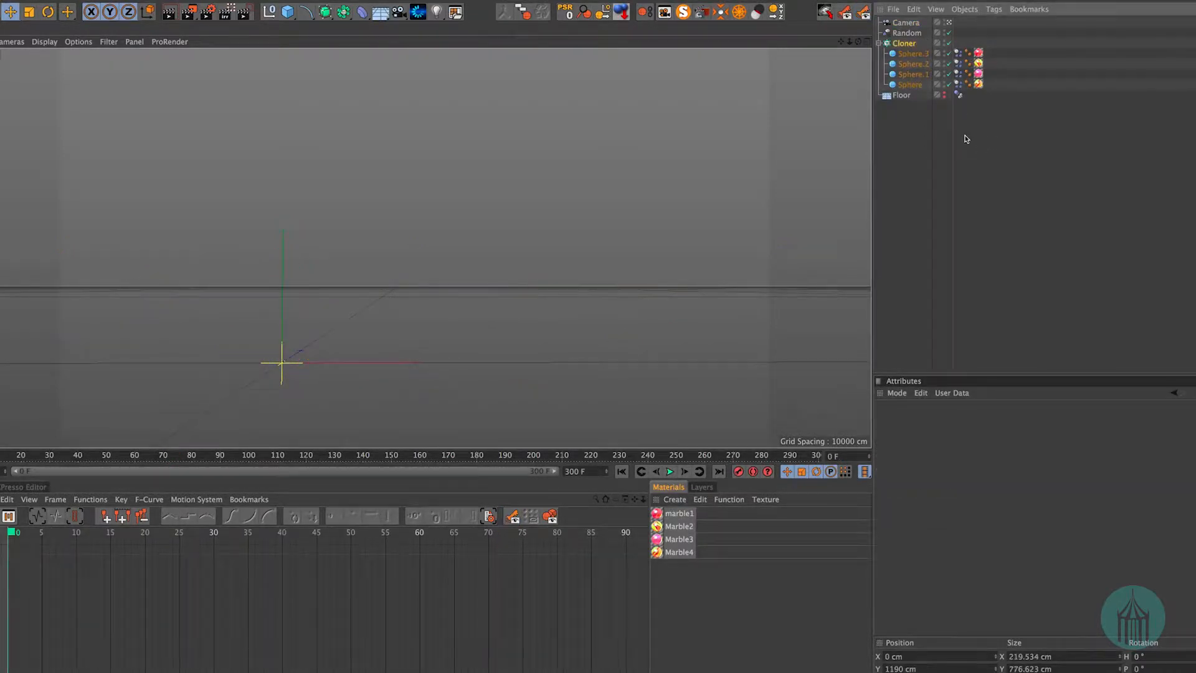
click(906, 47)
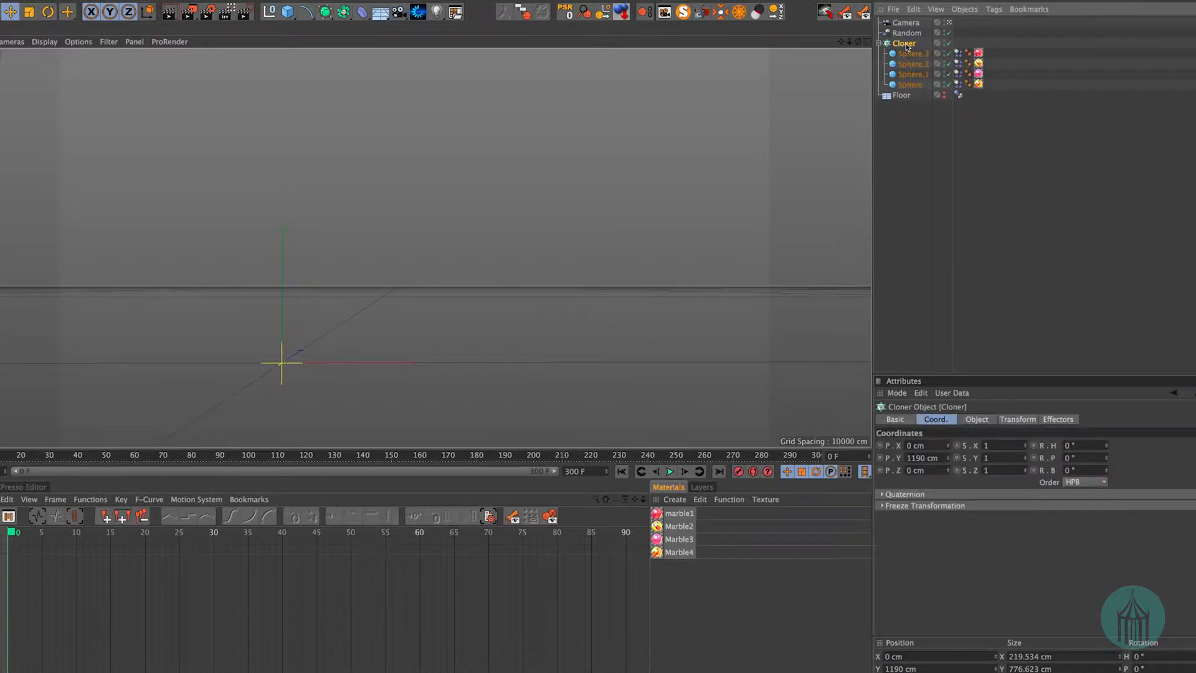
key(c)
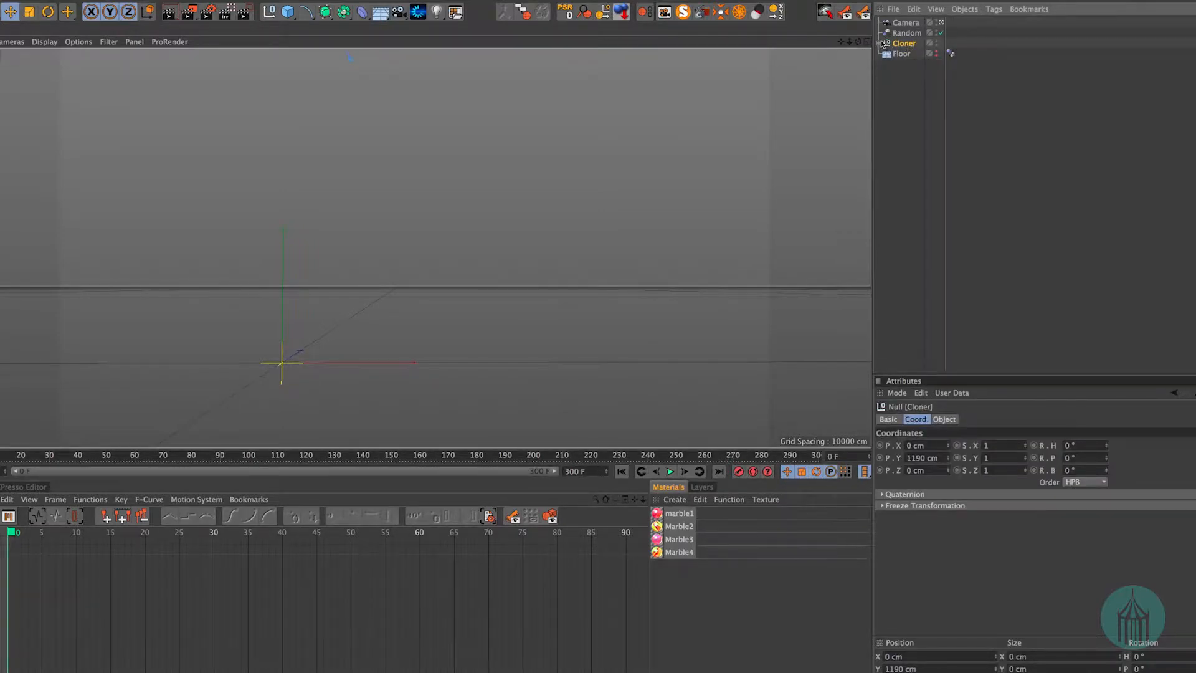
click(878, 44)
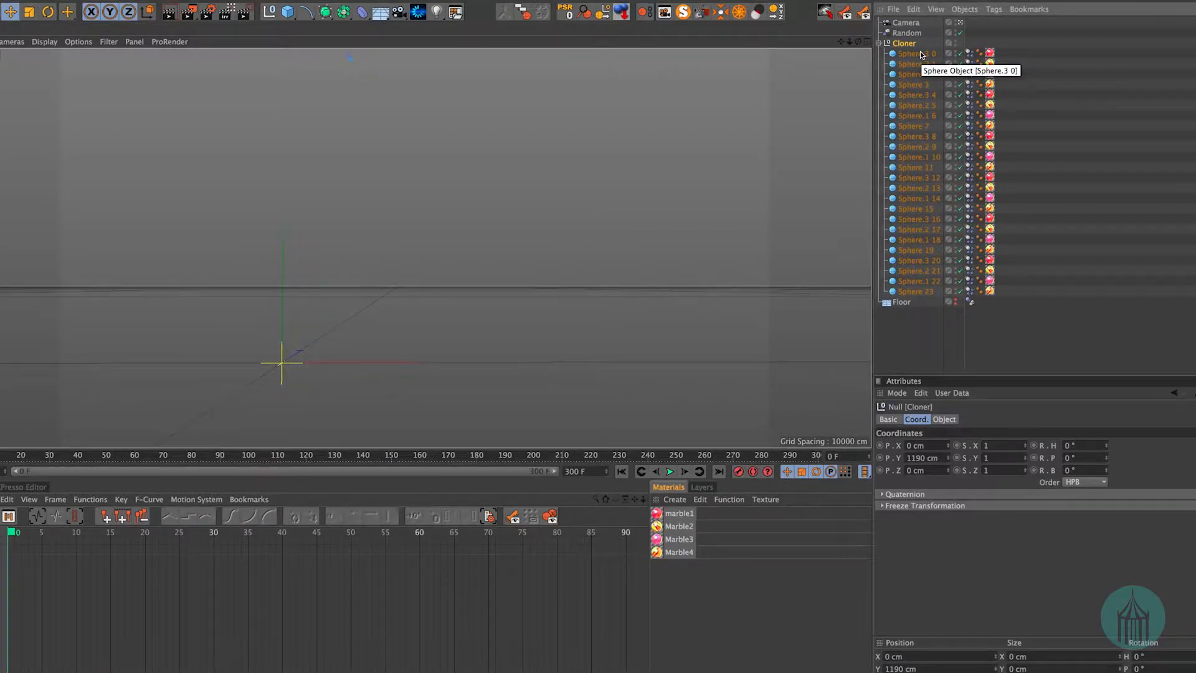
- Play the simulation from the first frame with the individual editable spheres and stop it partway
drag(155, 452, 390, 455)
click(621, 471)
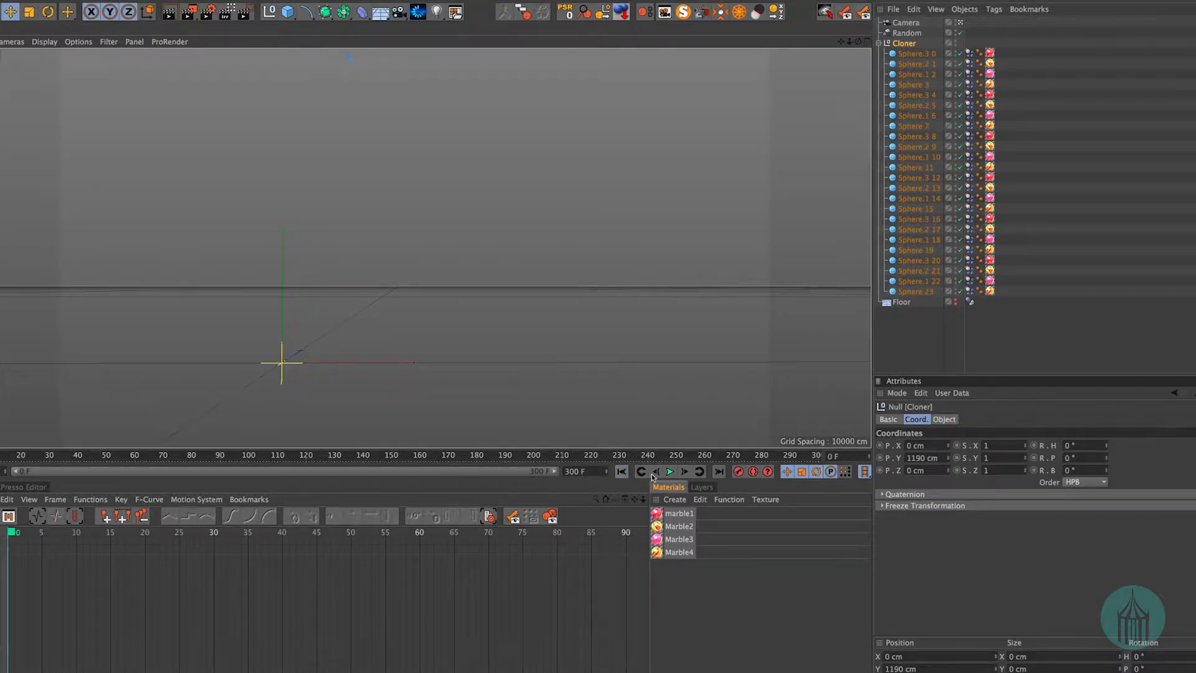
click(670, 472)
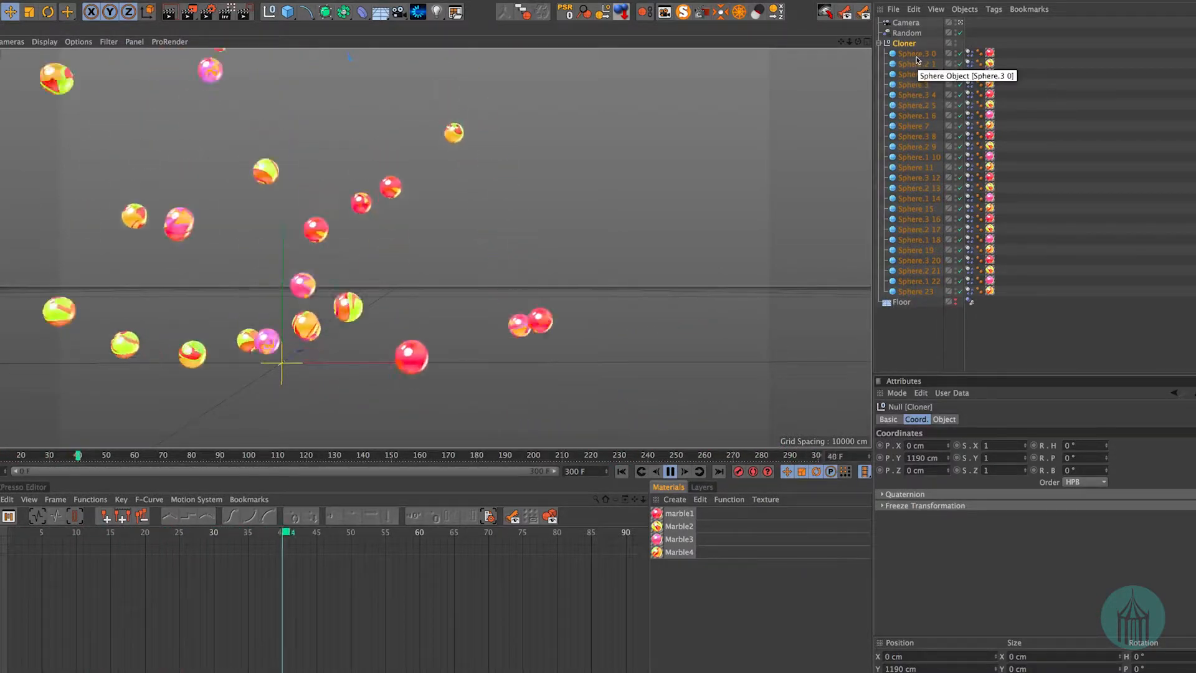
key(F8)
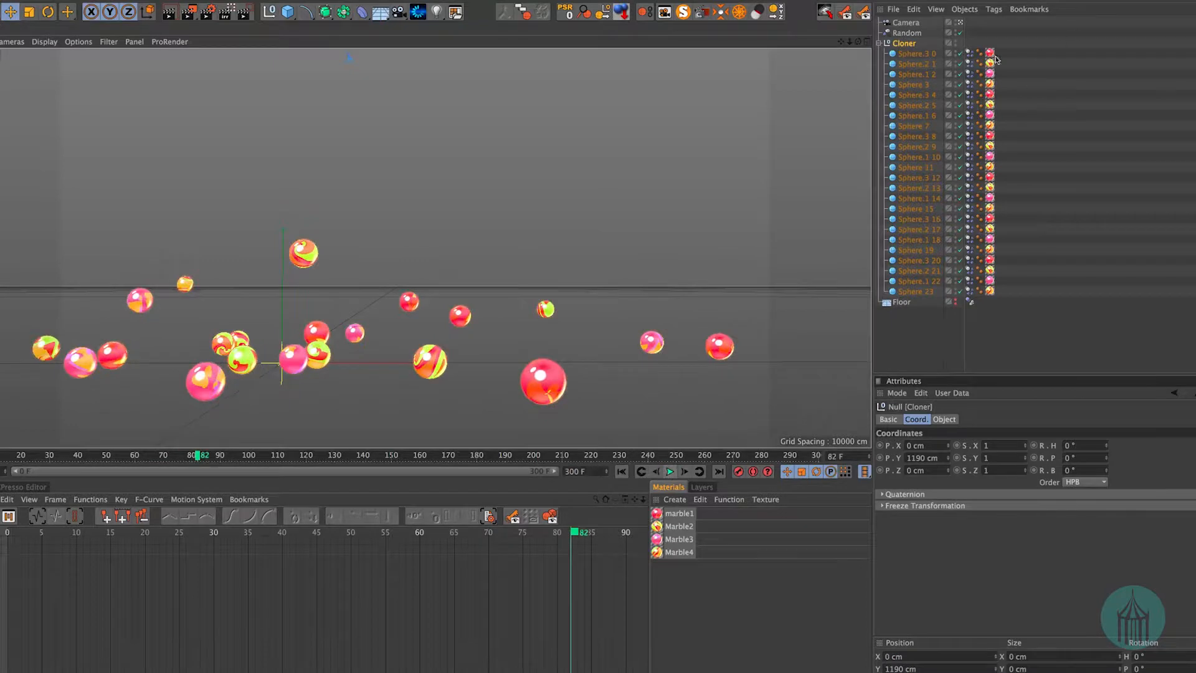
- Duplicate the Cloner null below the Floor and hide the copy in the viewport and render
click(878, 44)
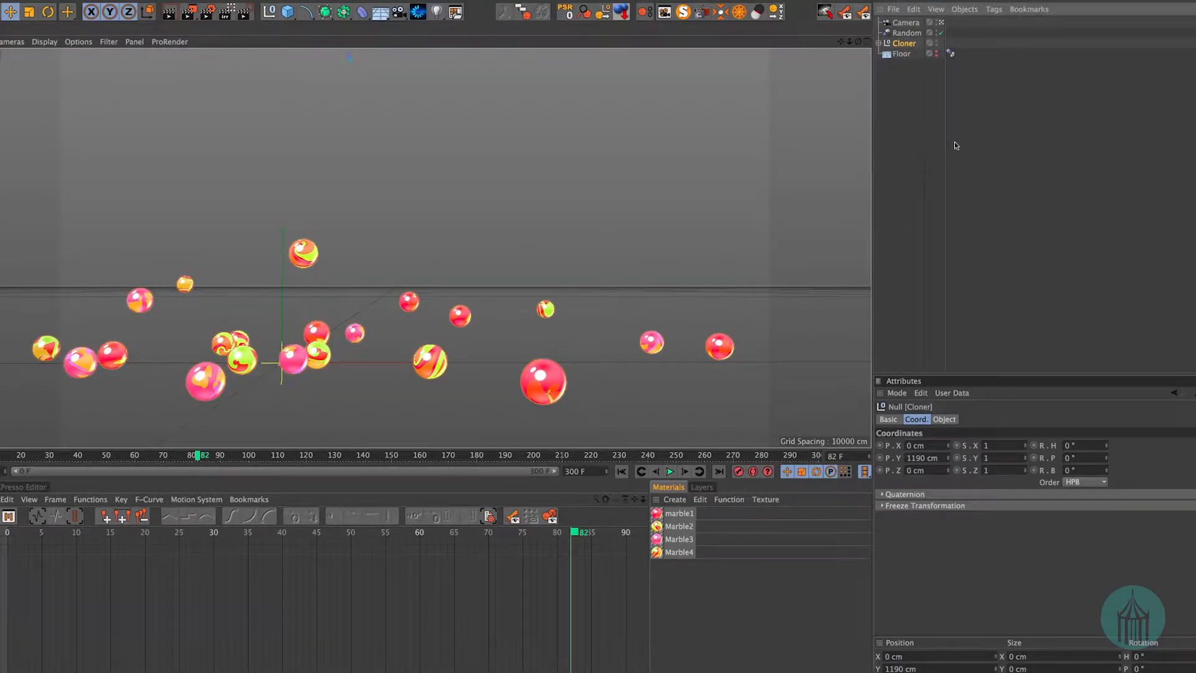
key(ctrl+v)
drag(891, 107, 914, 66)
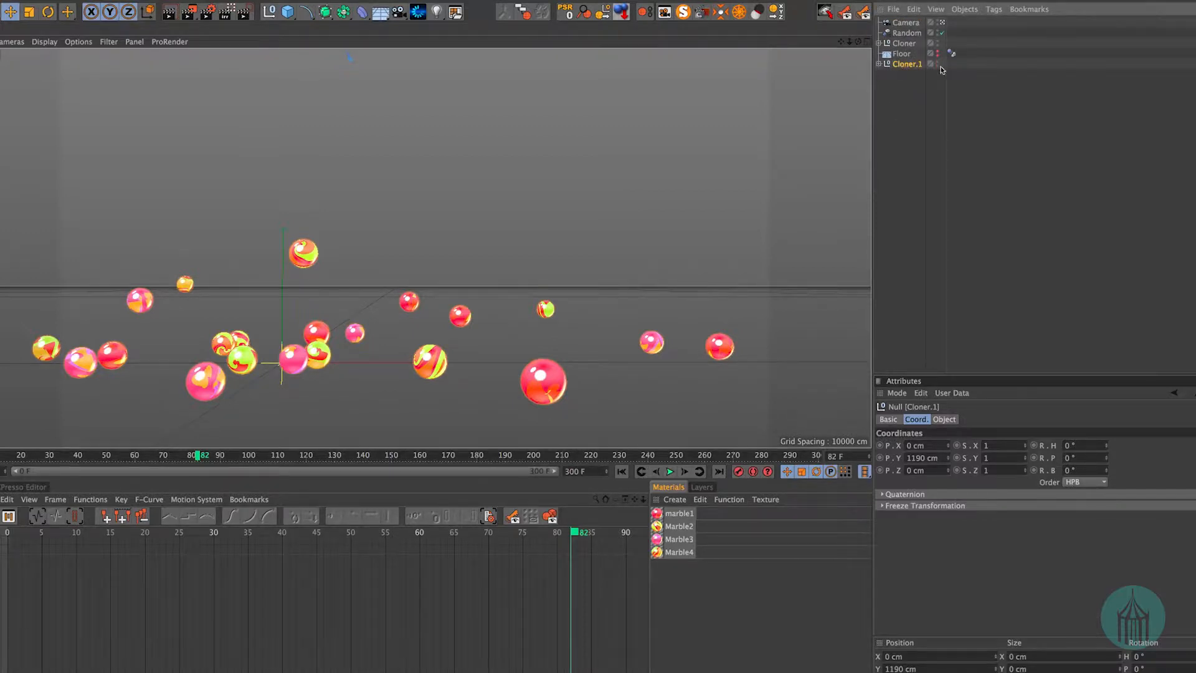
alt+click(937, 65)
- Replay the simulation from the first frame with the Cloner copy hidden and its dynamics tags still in place
key(shift+f)
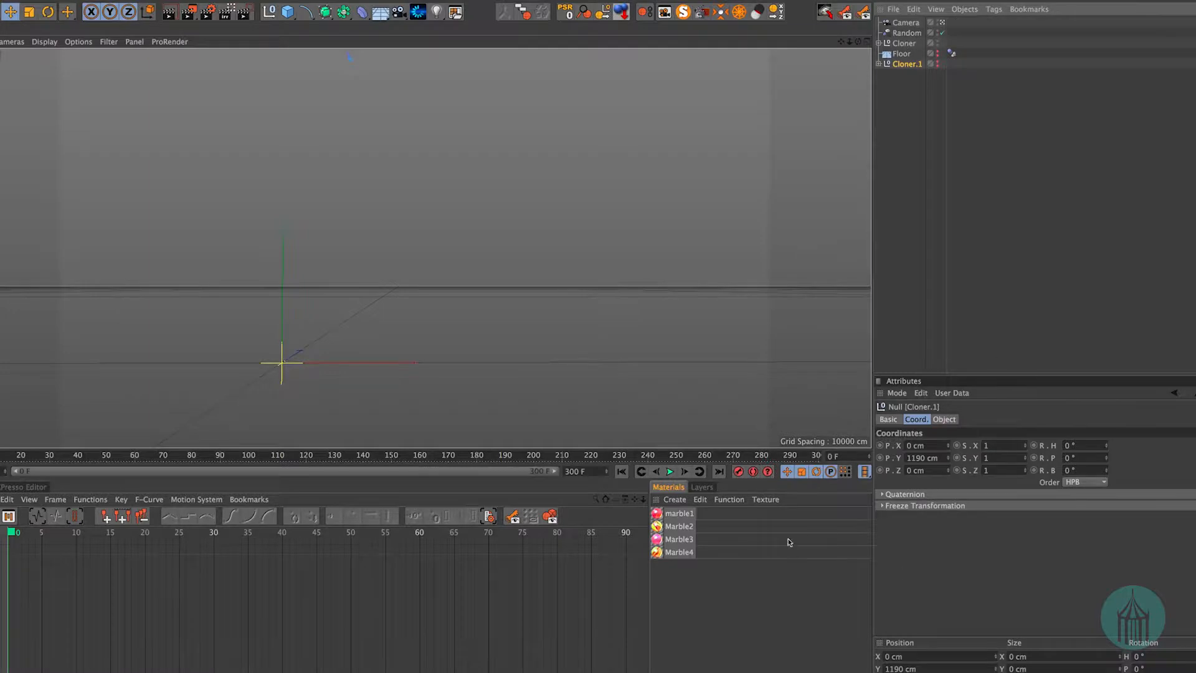
click(670, 471)
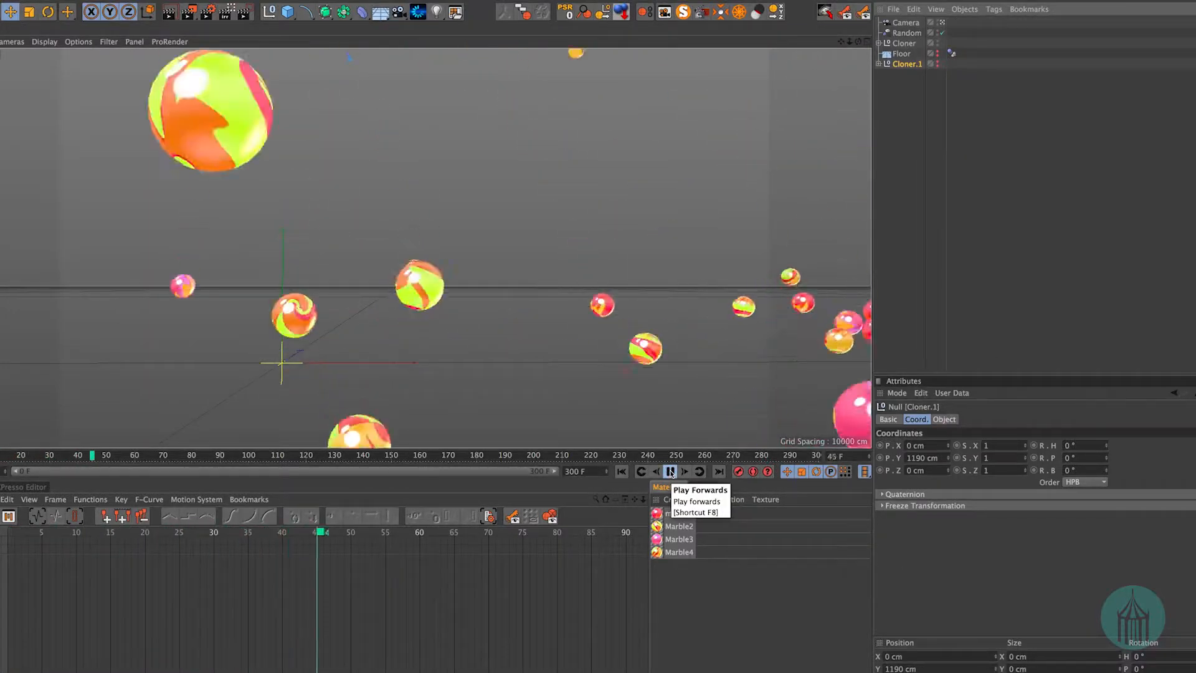
click(878, 43)
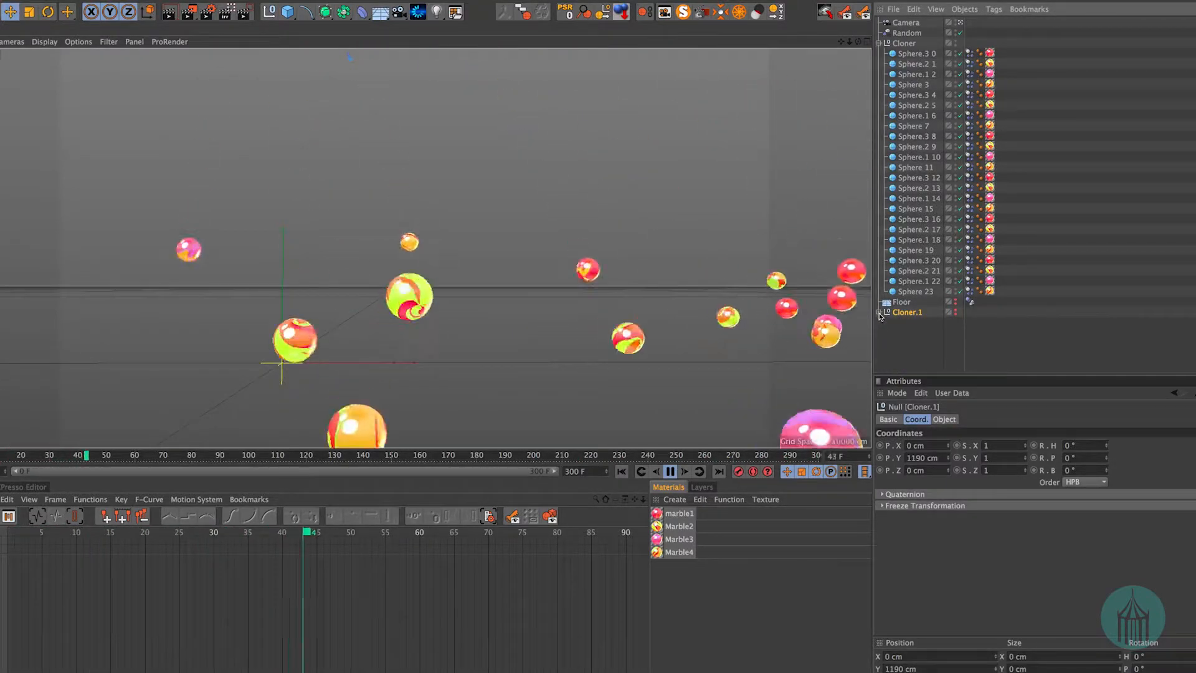
click(670, 471)
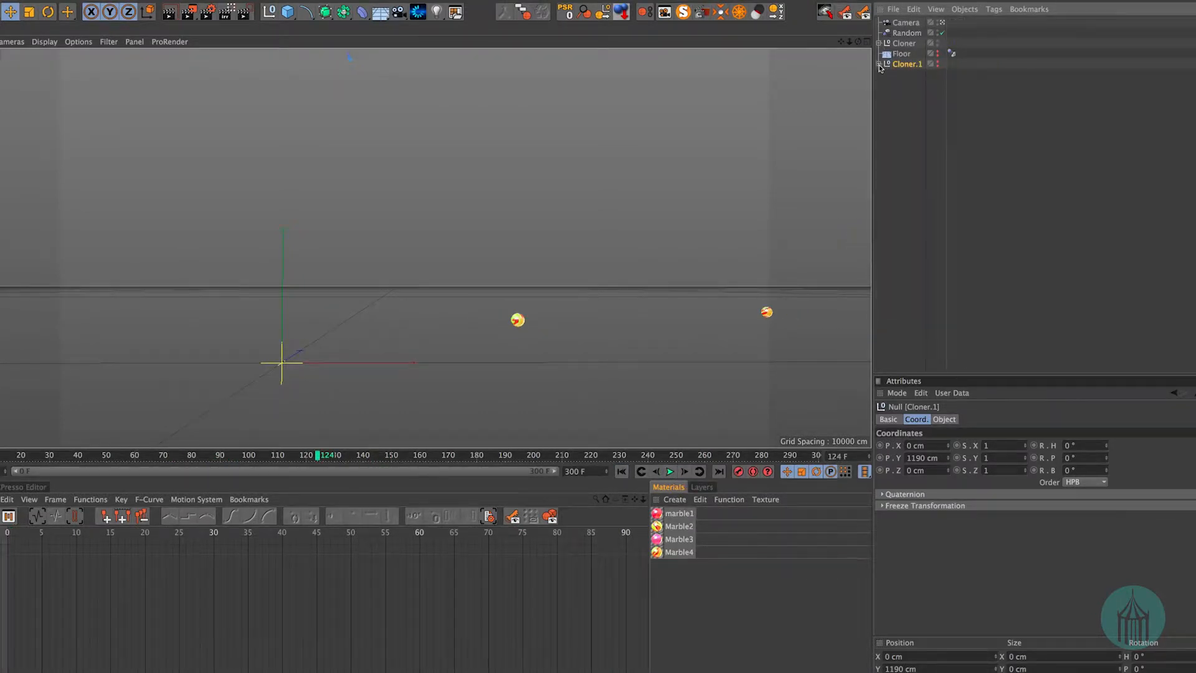
- Delete the Dynamics Body tags from all spheres in Cloner.1 and replay the simulation from the first frame
click(879, 64)
click(969, 73)
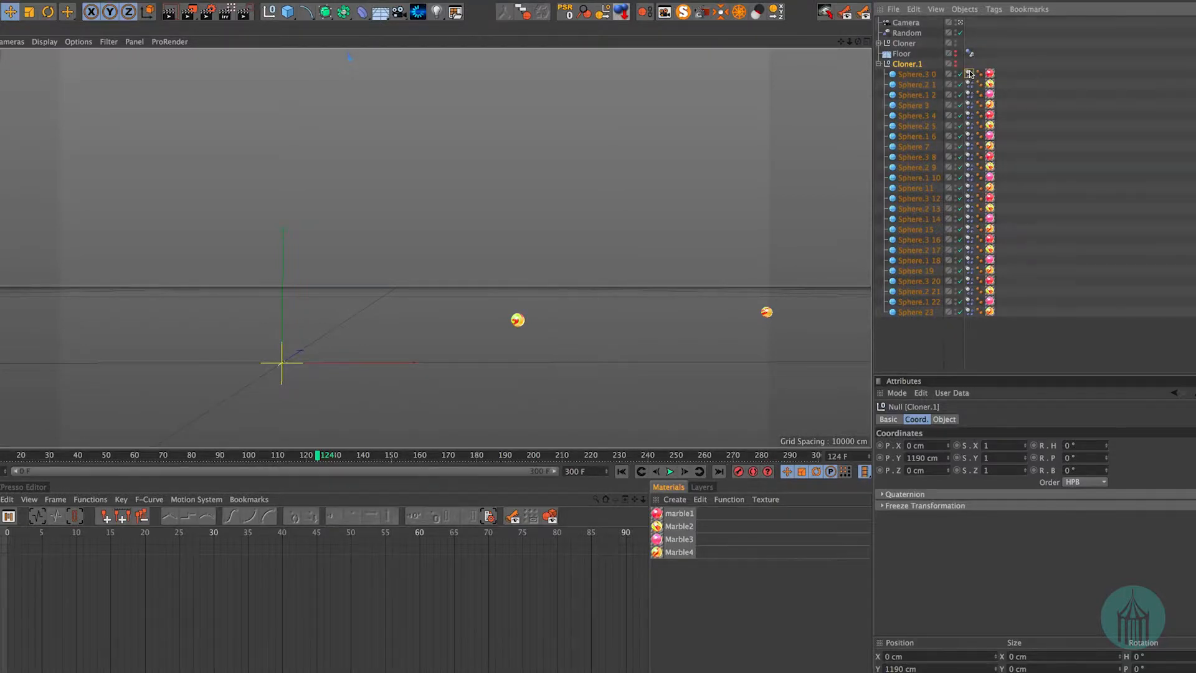
shift+click(970, 312)
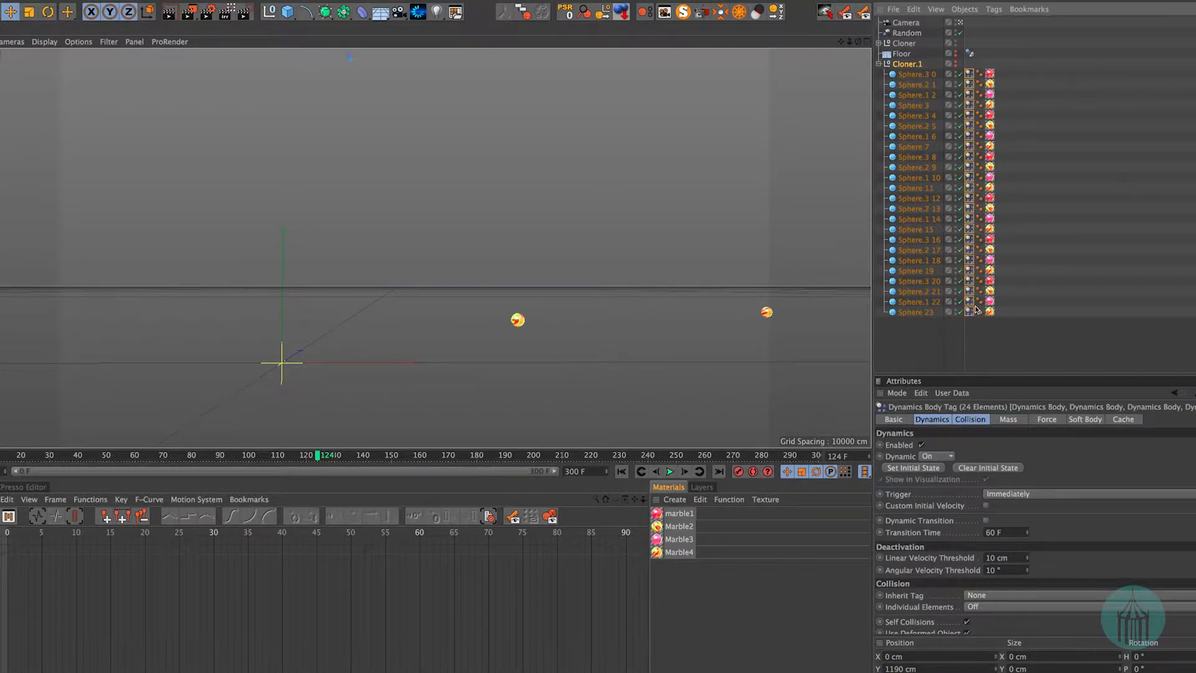
key(Delete)
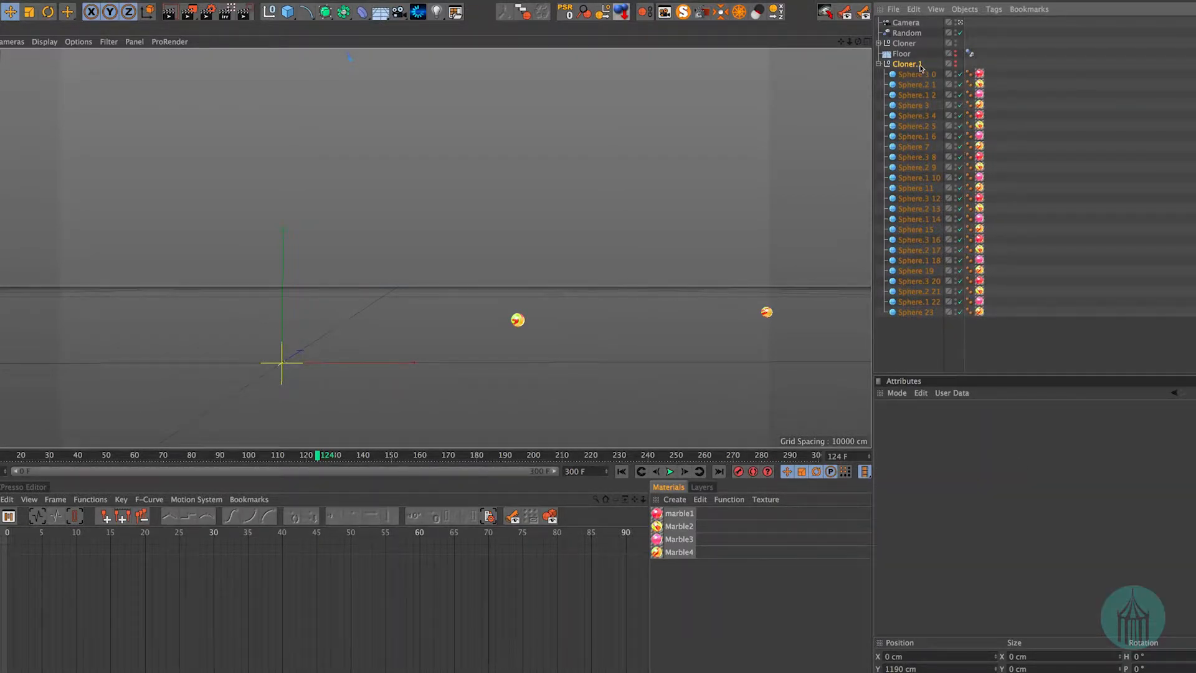
click(878, 64)
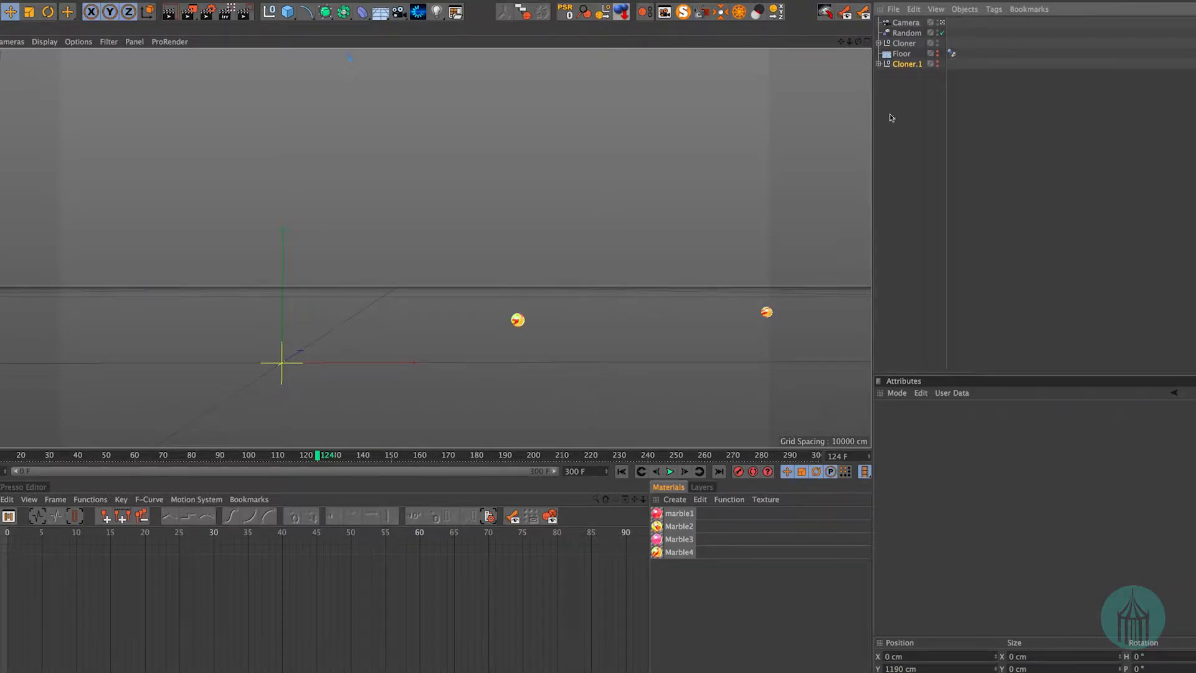
click(623, 471)
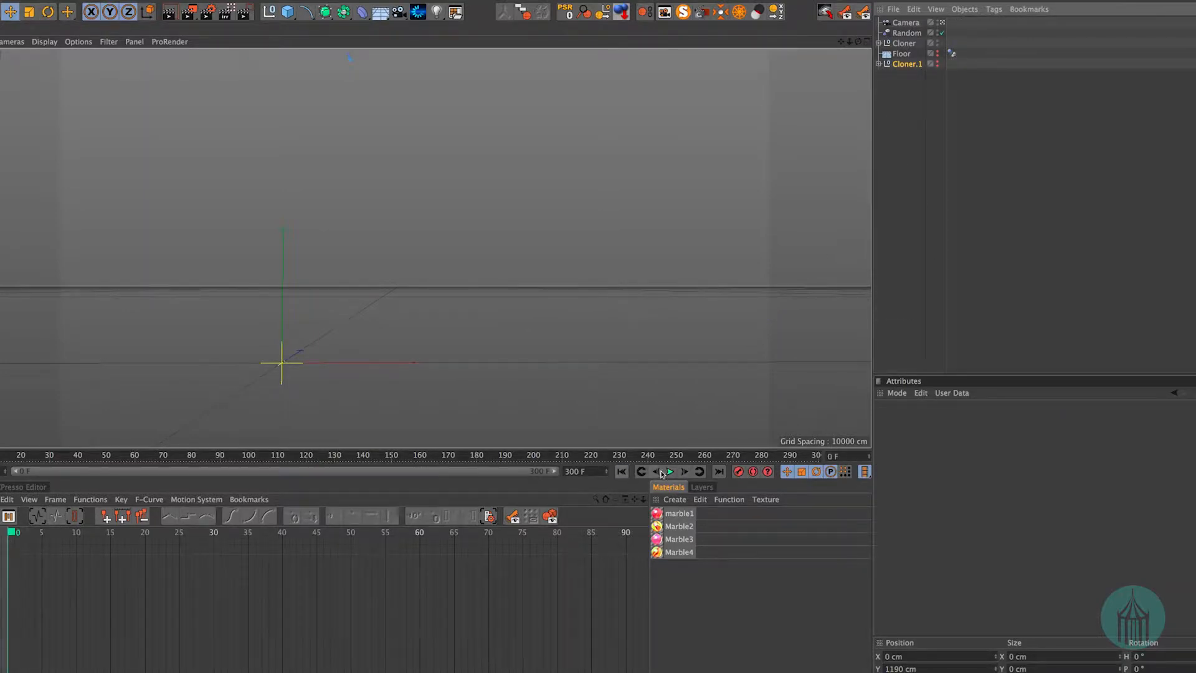
click(669, 471)
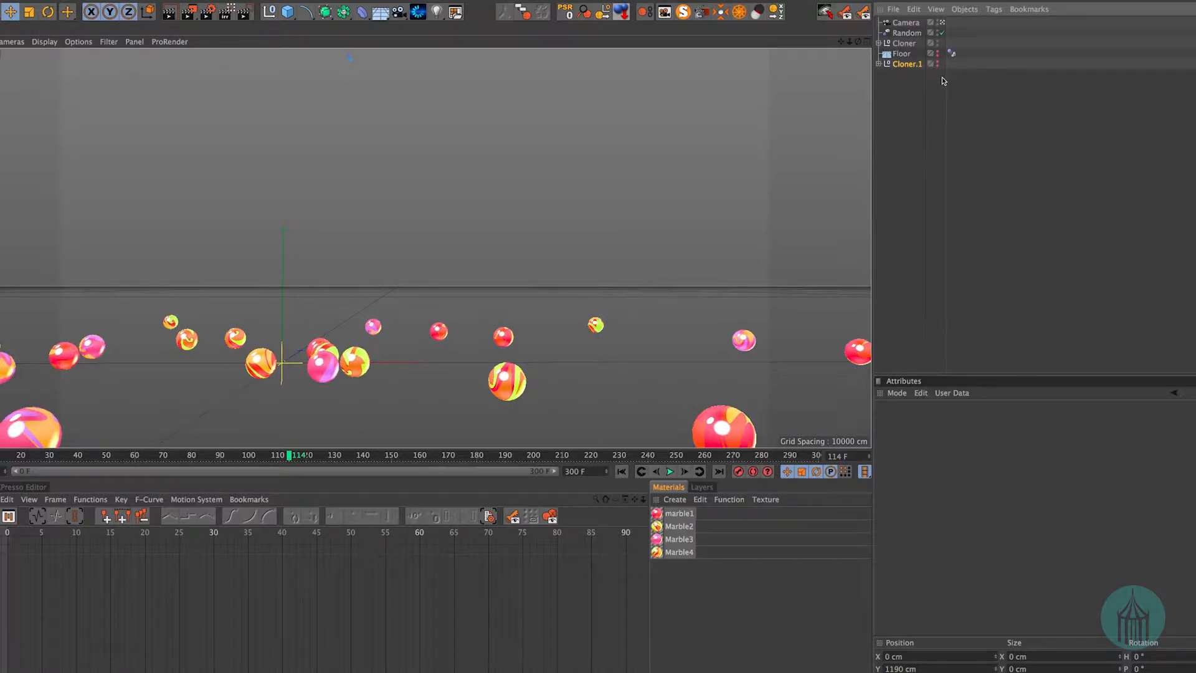
- Expand the original Cloner's spheres and toggle Automatic Mode in the Timeline
click(903, 44)
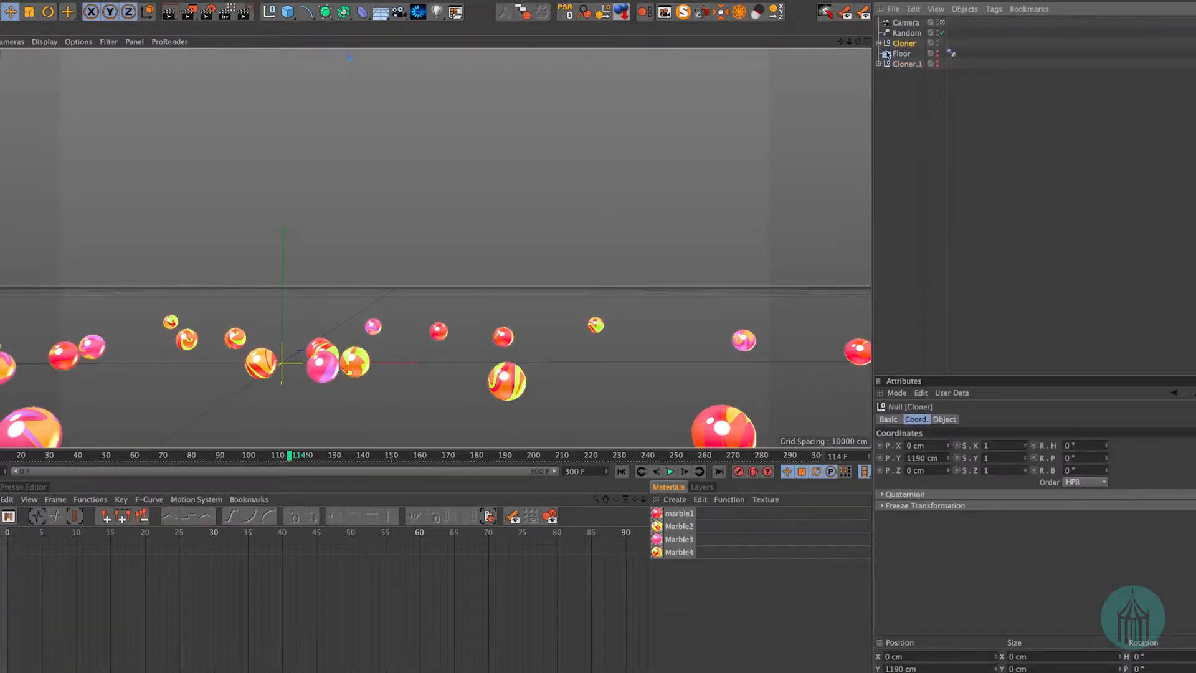
click(878, 43)
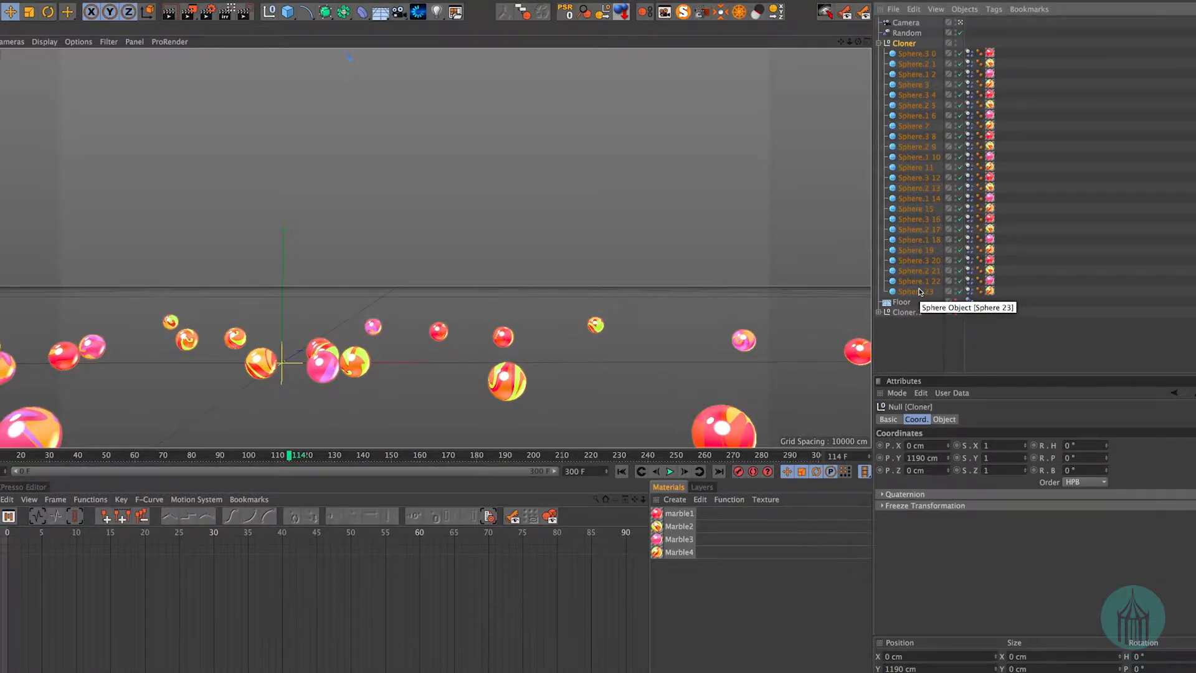
click(972, 42)
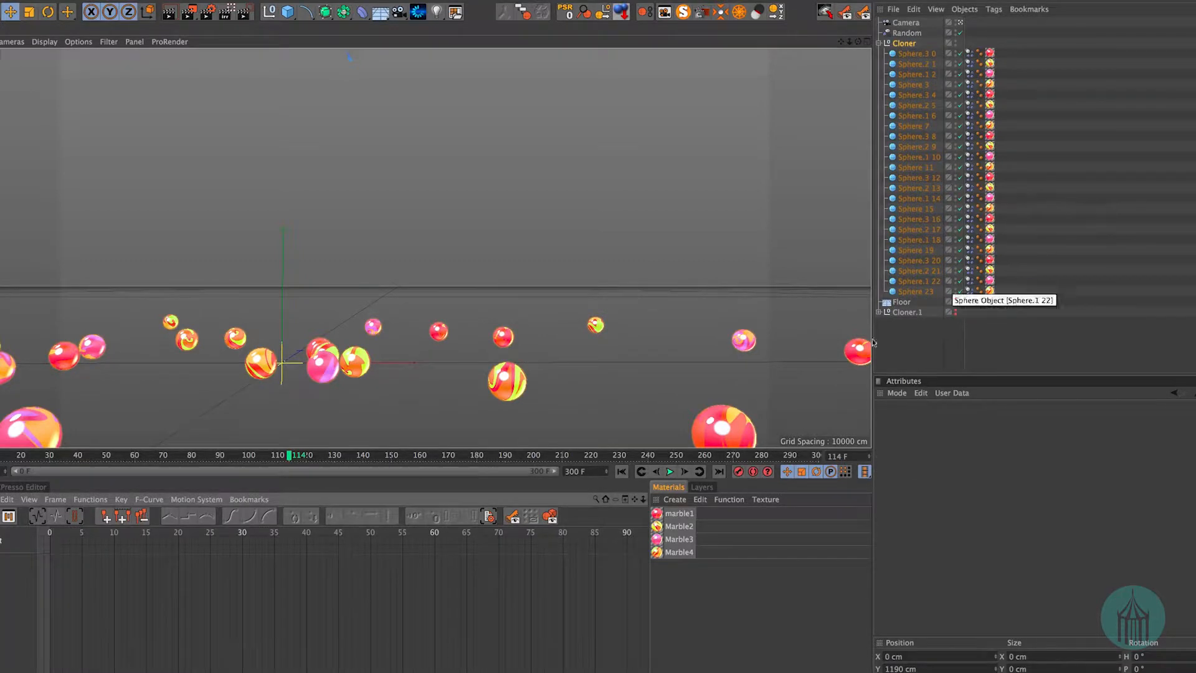
click(28, 500)
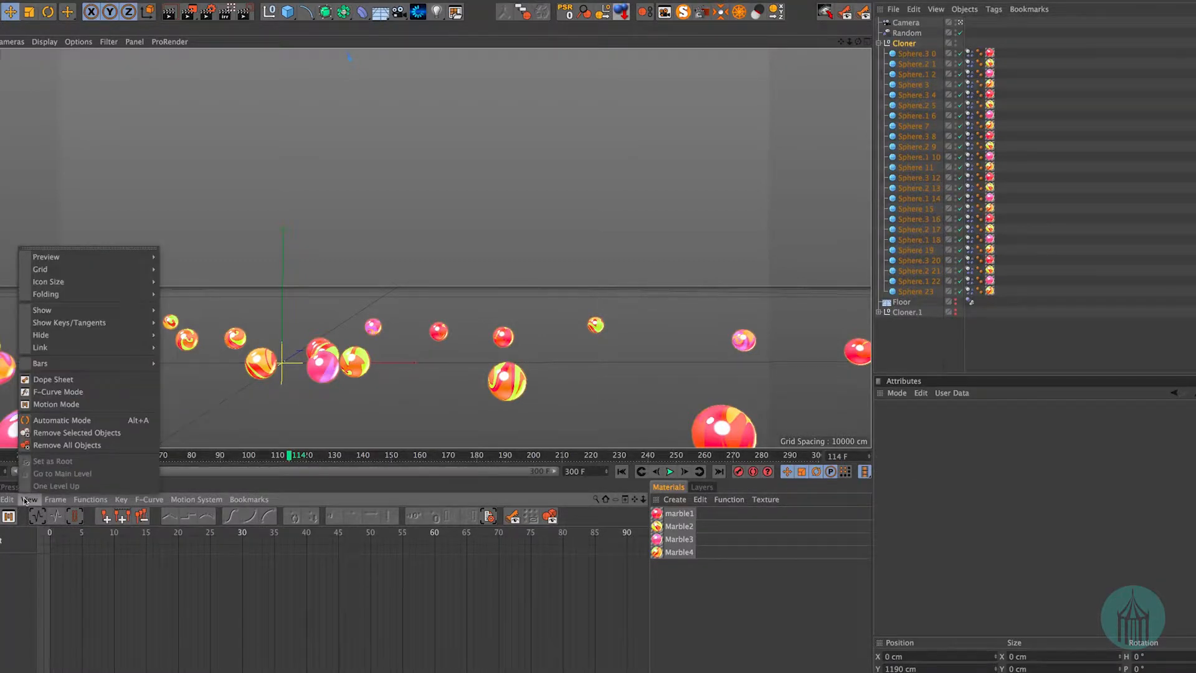
click(71, 421)
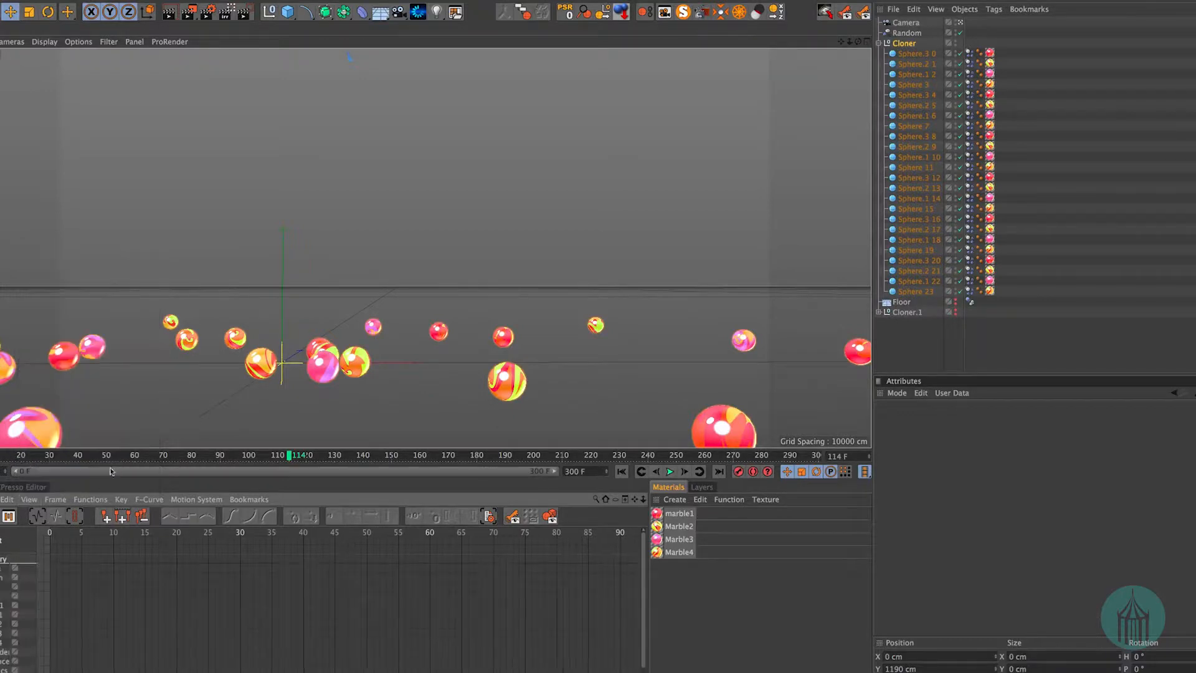
- Add all of the original Cloner's spheres, from Sphere.3 0 to Sphere 23, to the Timeline
click(914, 54)
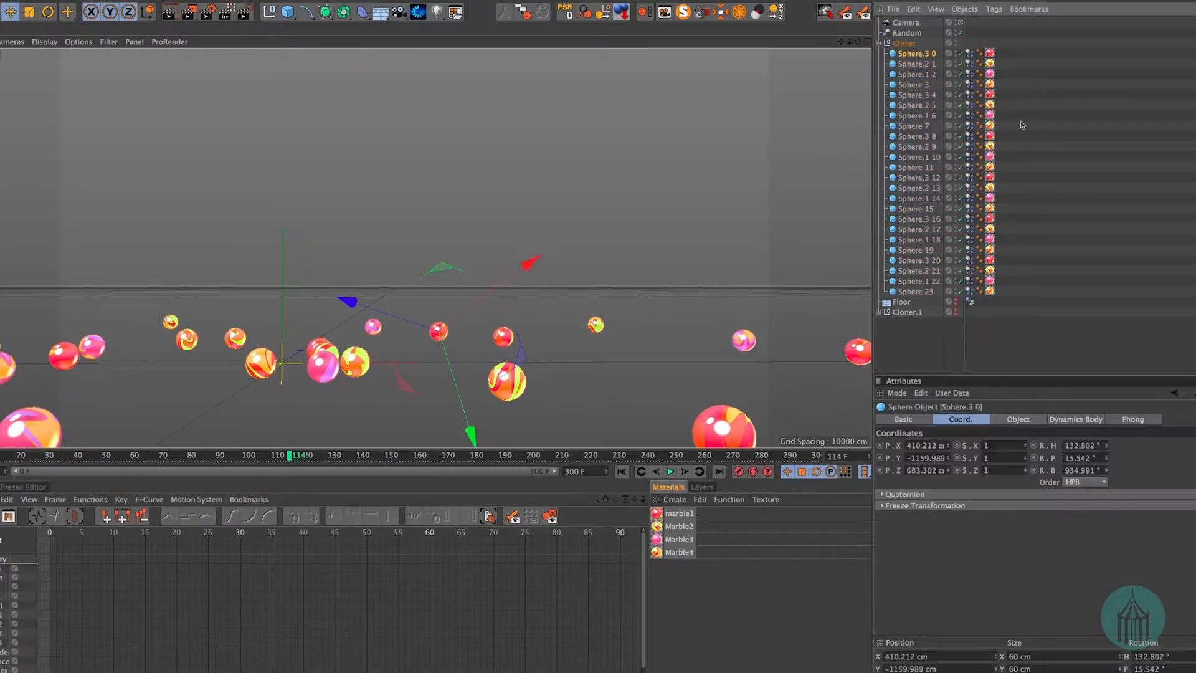
shift+click(918, 289)
drag(918, 289, 16, 569)
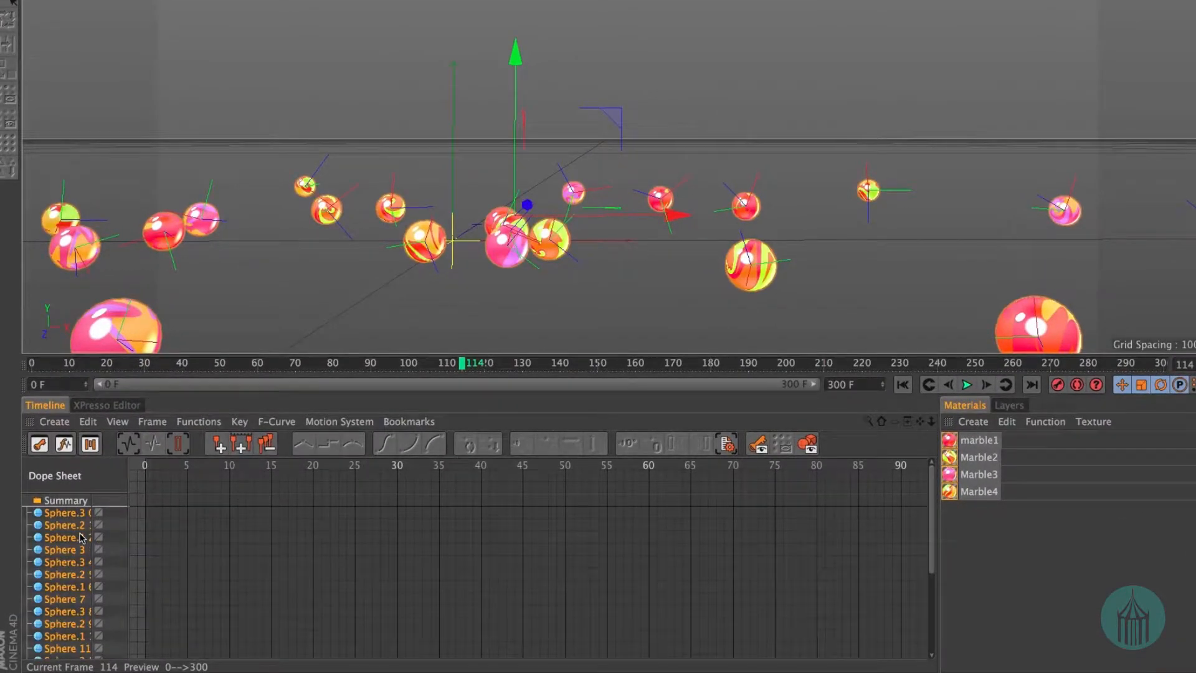
- Bake the spheres from frame 0 to 300 with expressions, position, rotation and animated parameters, and check the keys in the Dope Sheet
drag(154, 364, 2, 350)
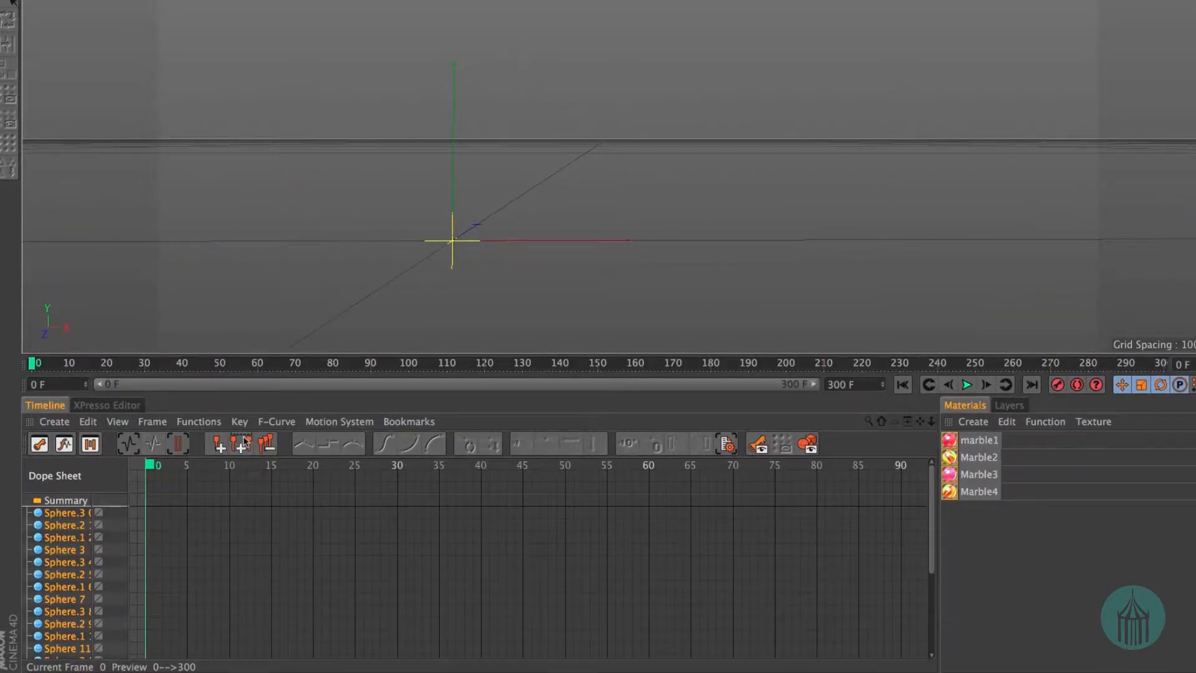
click(198, 422)
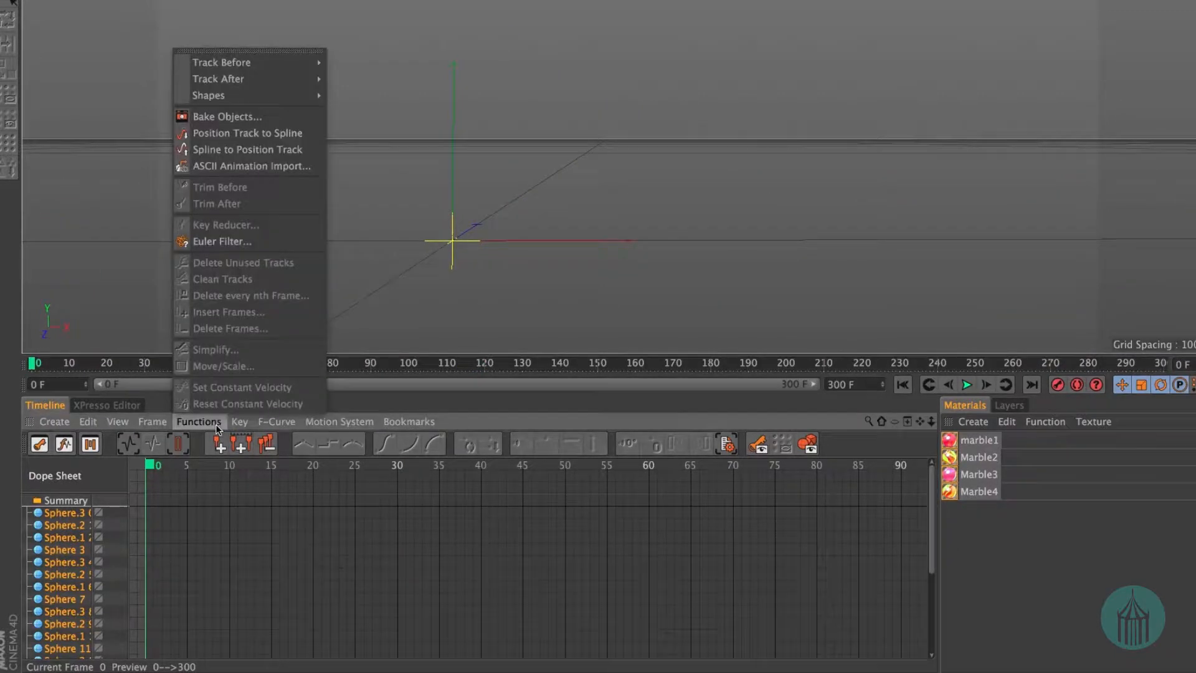
click(271, 113)
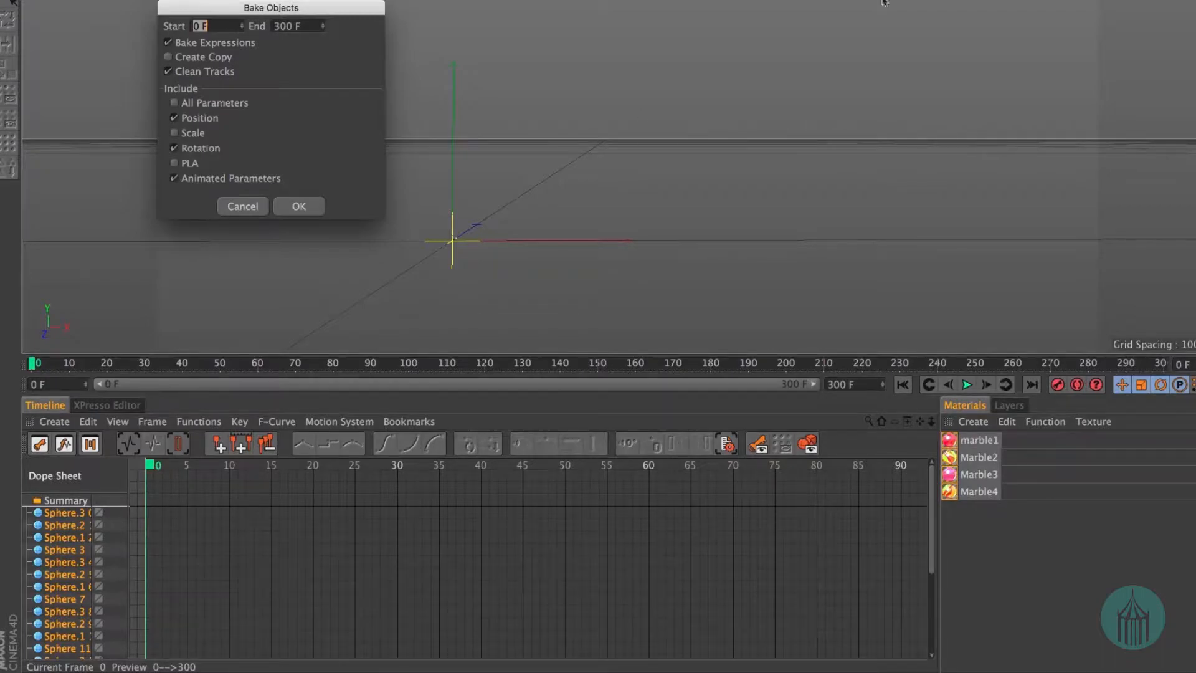
click(299, 206)
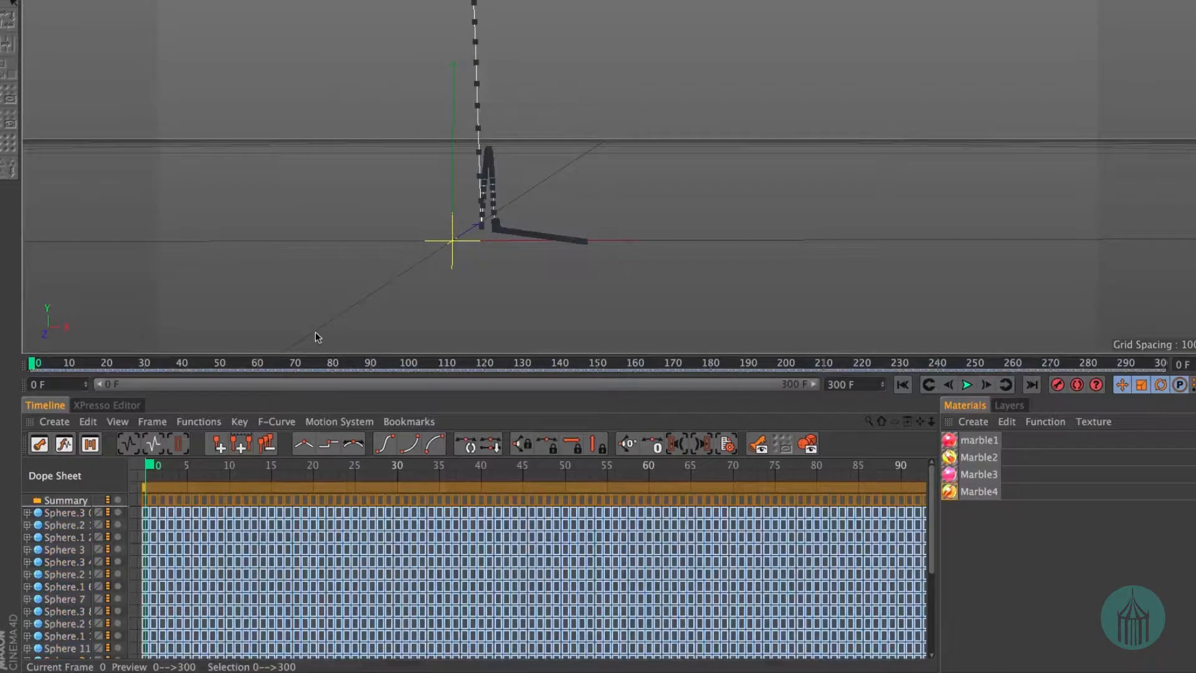
scroll(168, 586, down, 3)
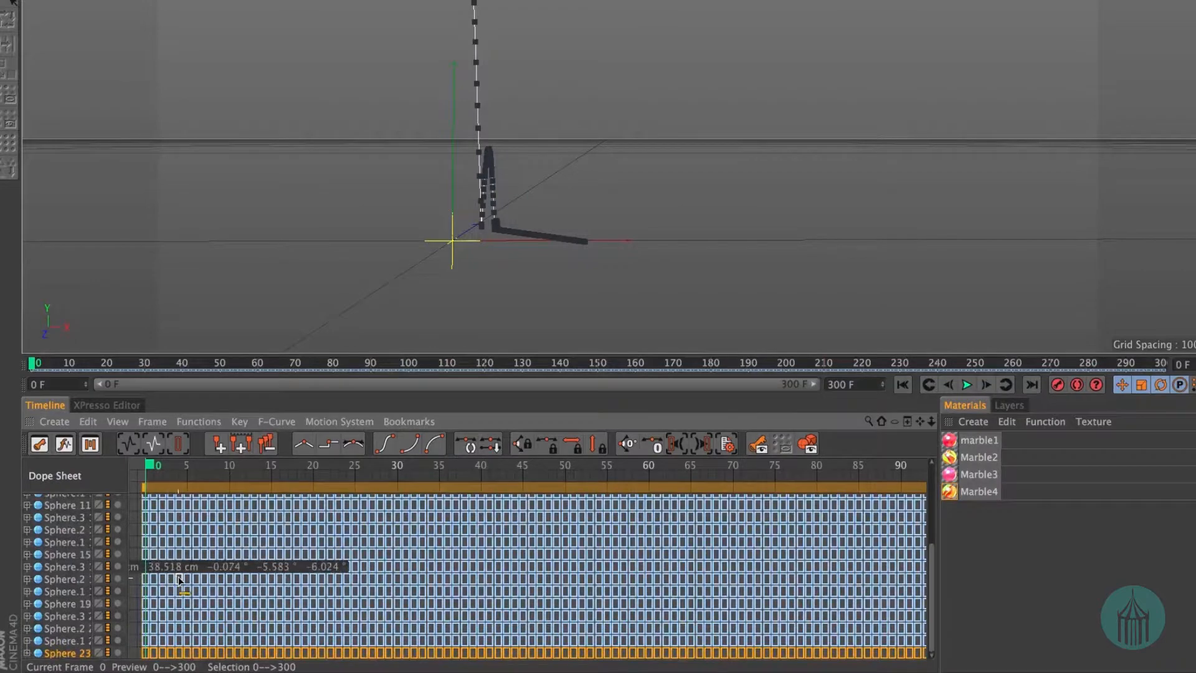
scroll(180, 581, up, 3)
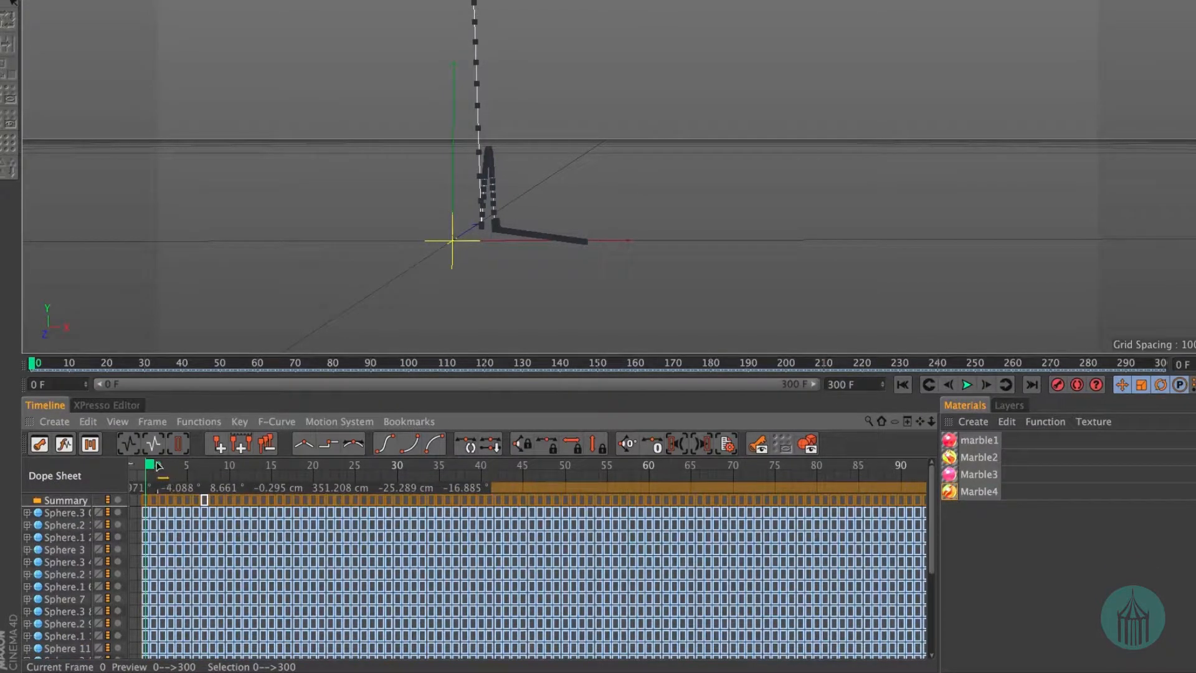
mouse_move(160, 467)
mouse_down()
mouse_move(738, 464)
mouse_move(144, 466)
mouse_up()
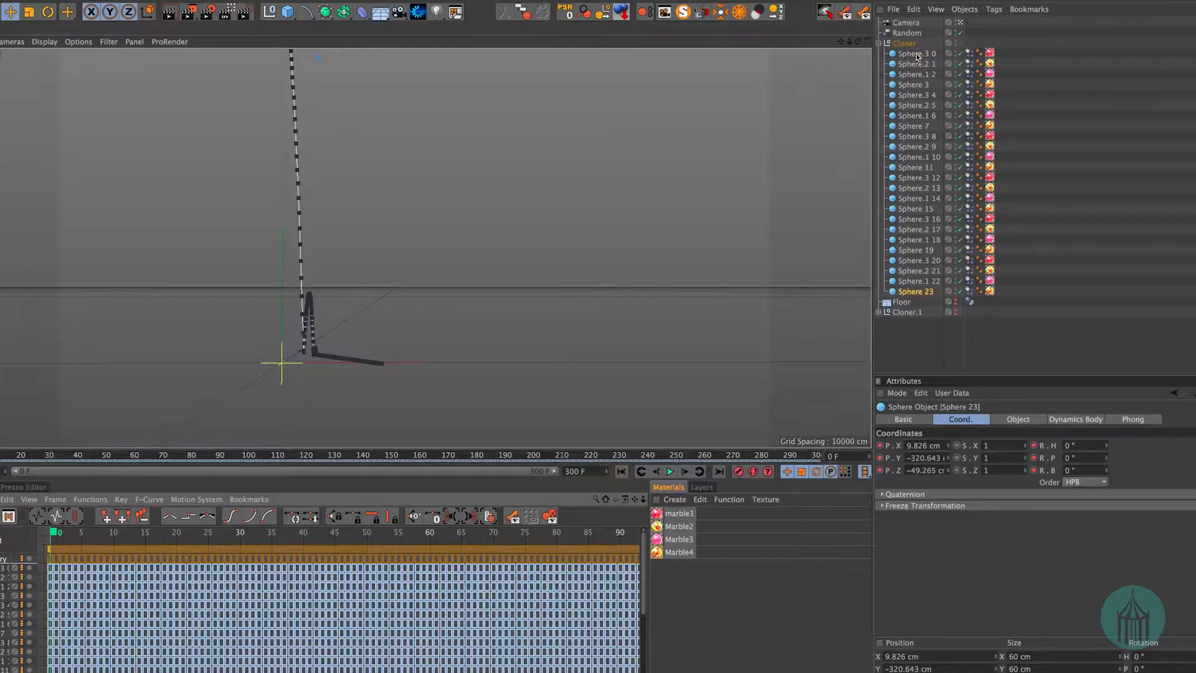
- Delete the Dynamics Body tags from all spheres in Cloner, from Sphere.3 0 to Sphere 23
click(917, 55)
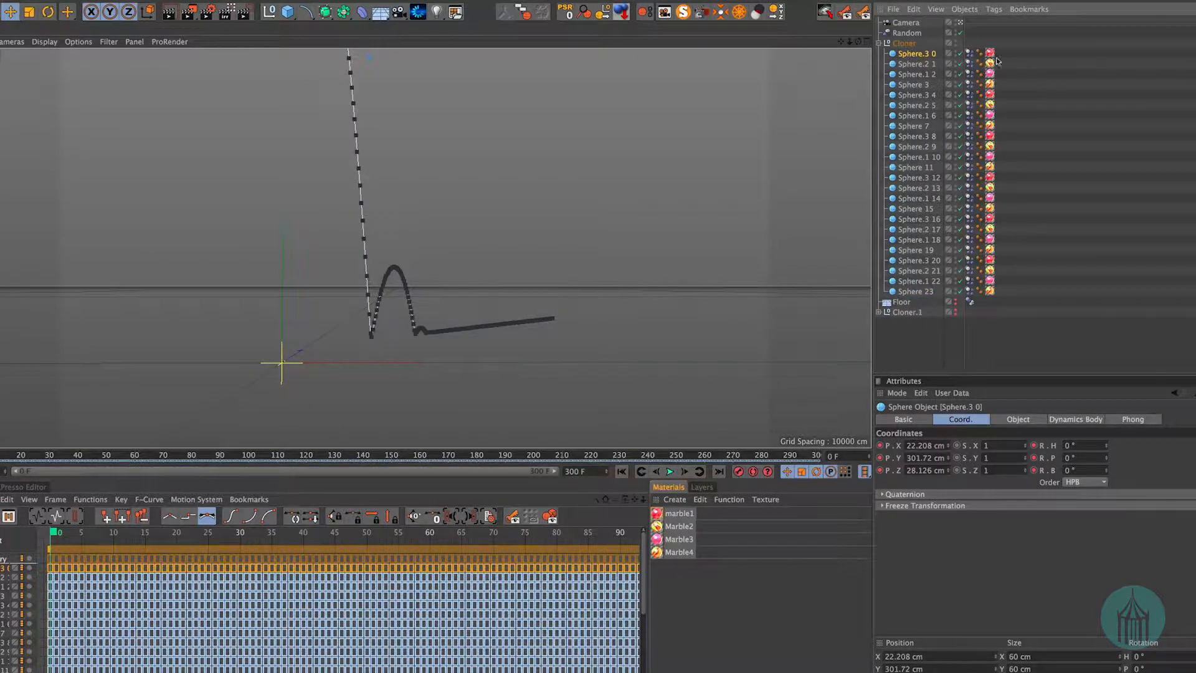
click(969, 54)
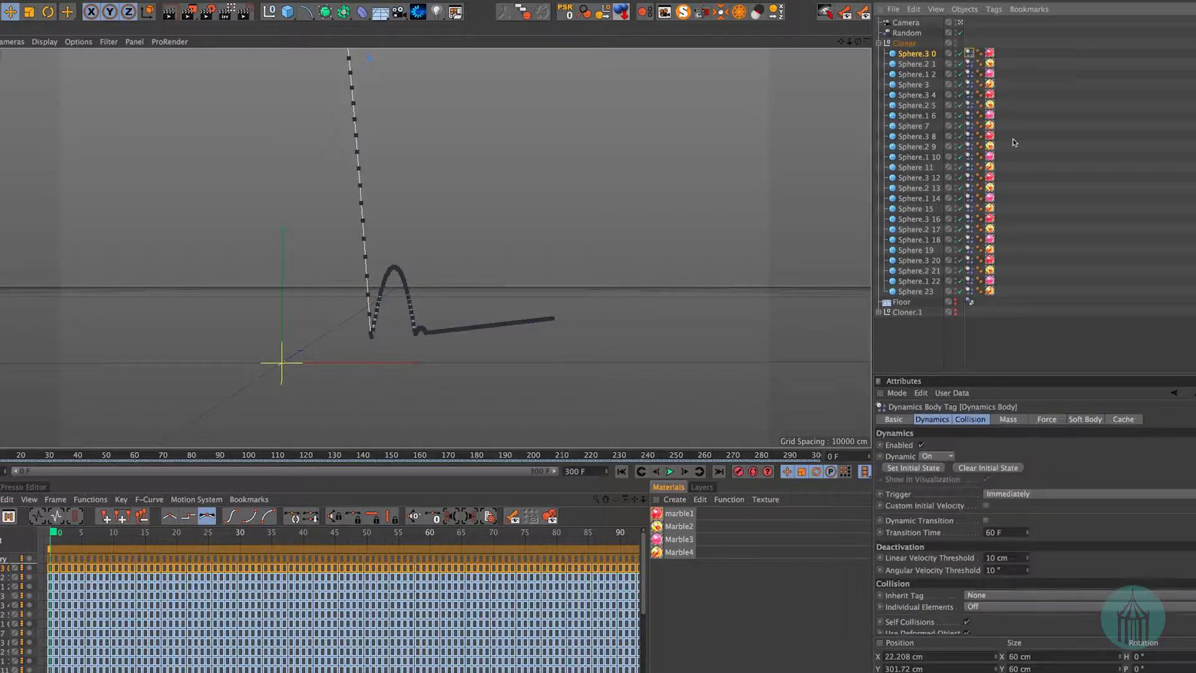
shift+click(969, 291)
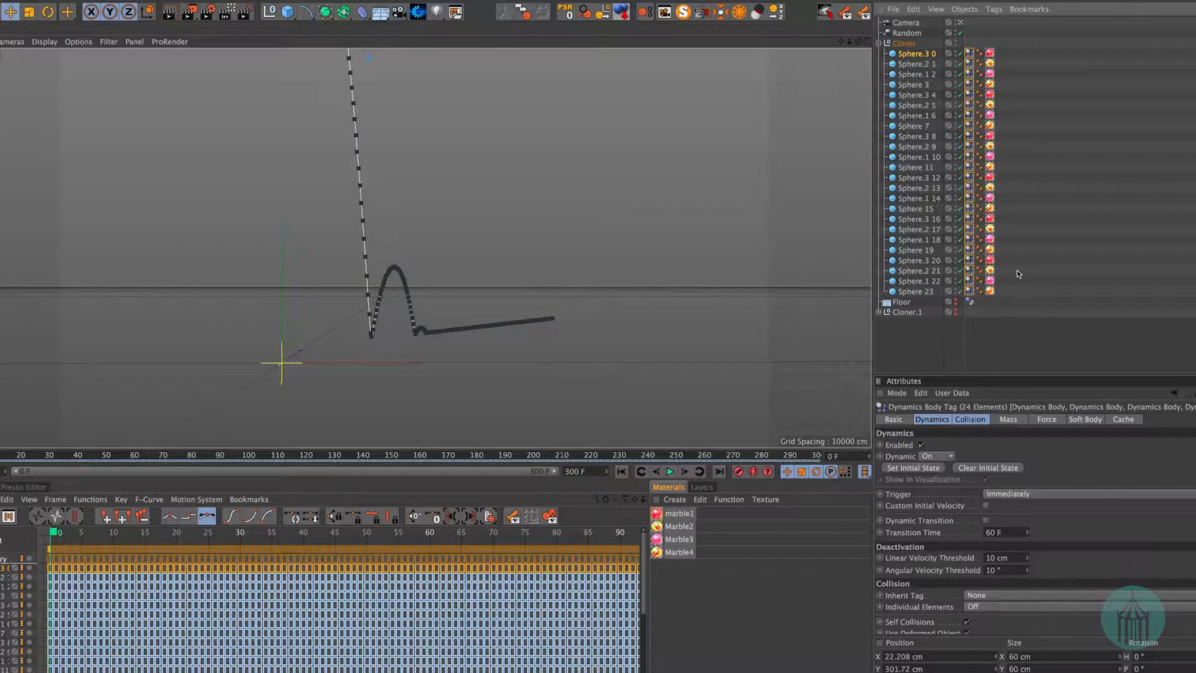
key(Delete)
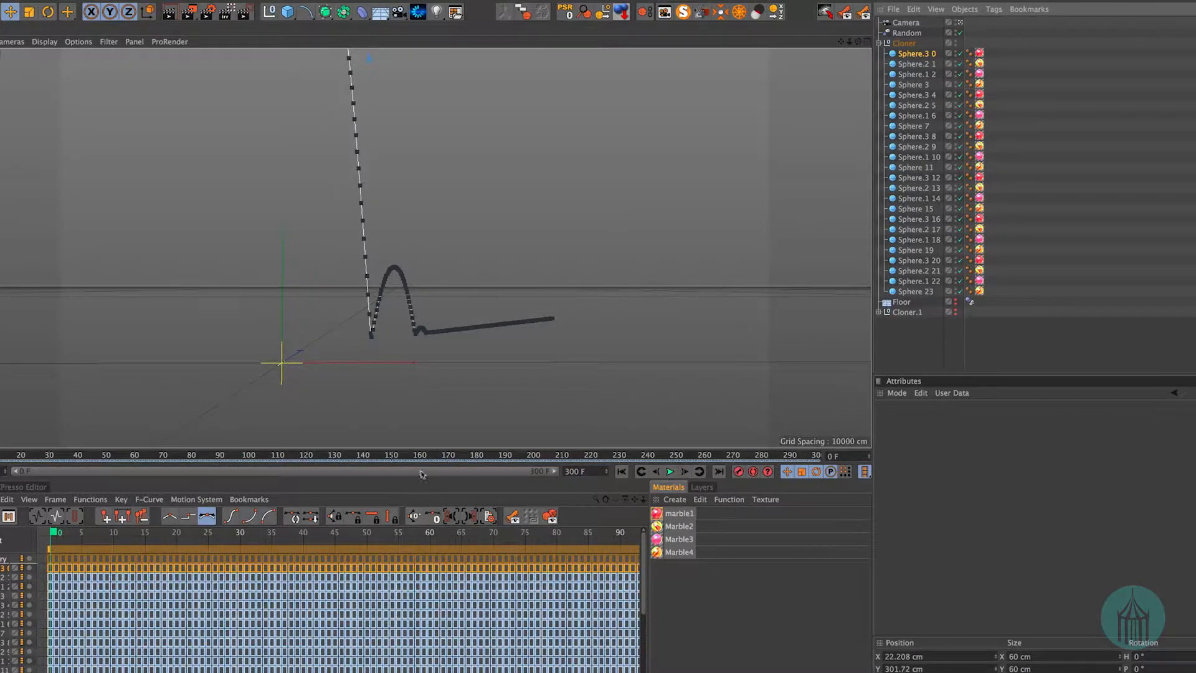
- Play back the baked animation, inspect the motion paths of Sphere.1 10 and Sphere.1 6, and scrub back through the timeline
click(669, 472)
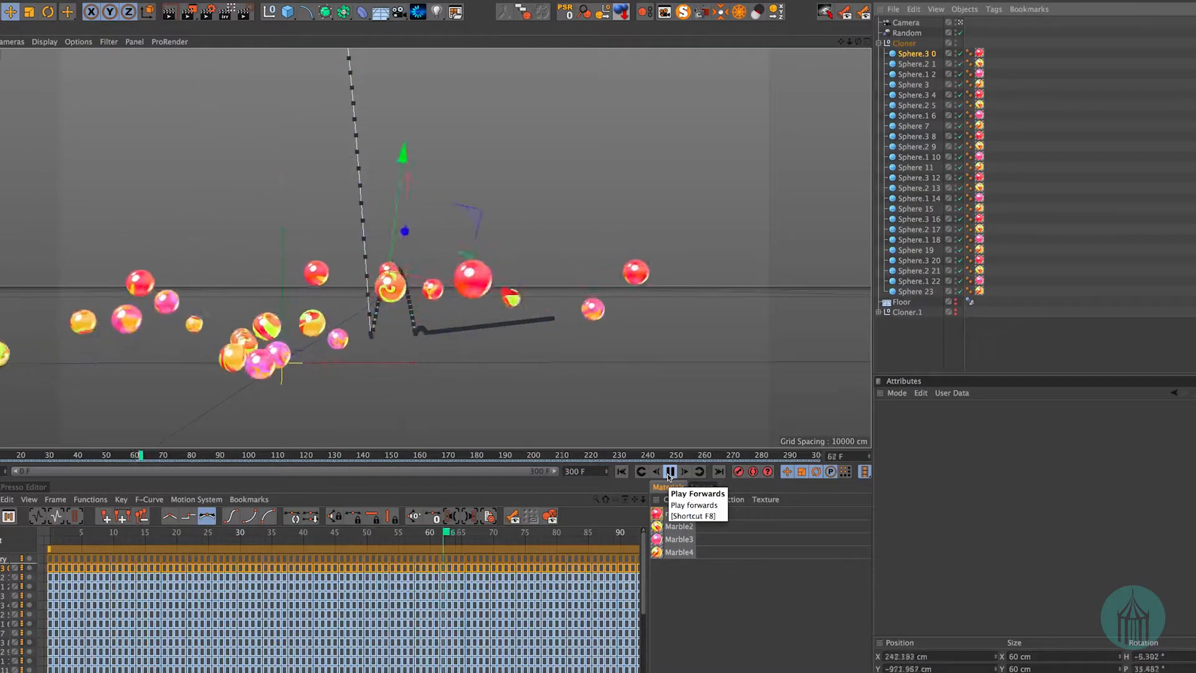
click(669, 472)
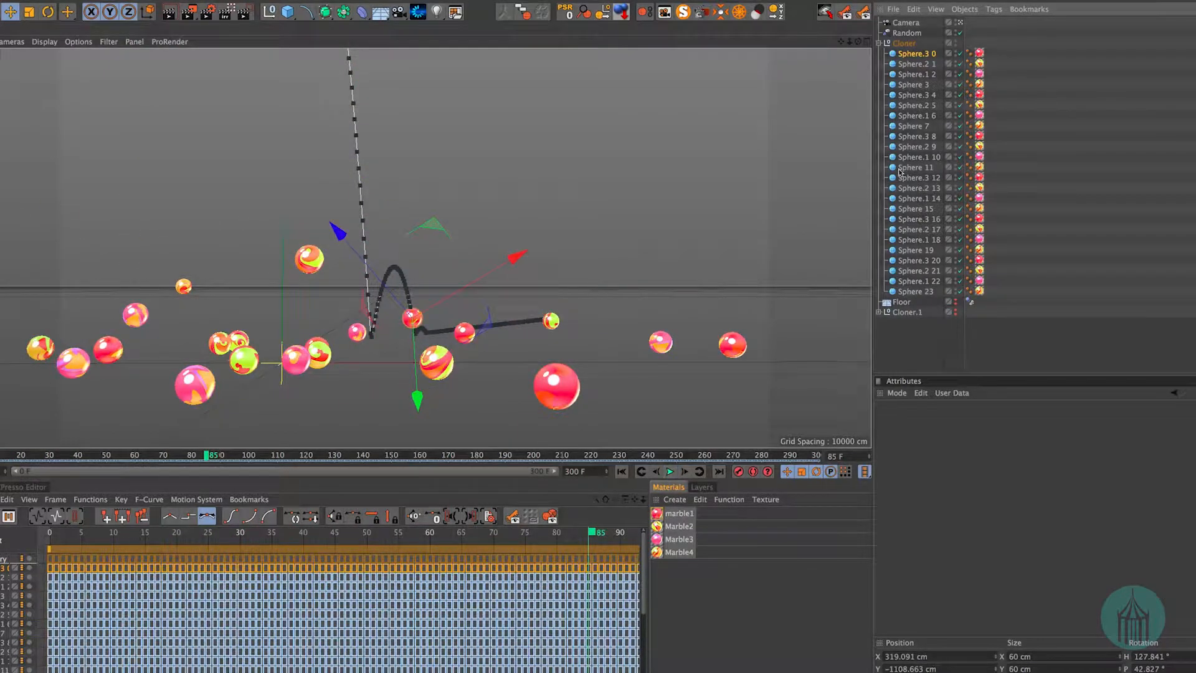
click(923, 157)
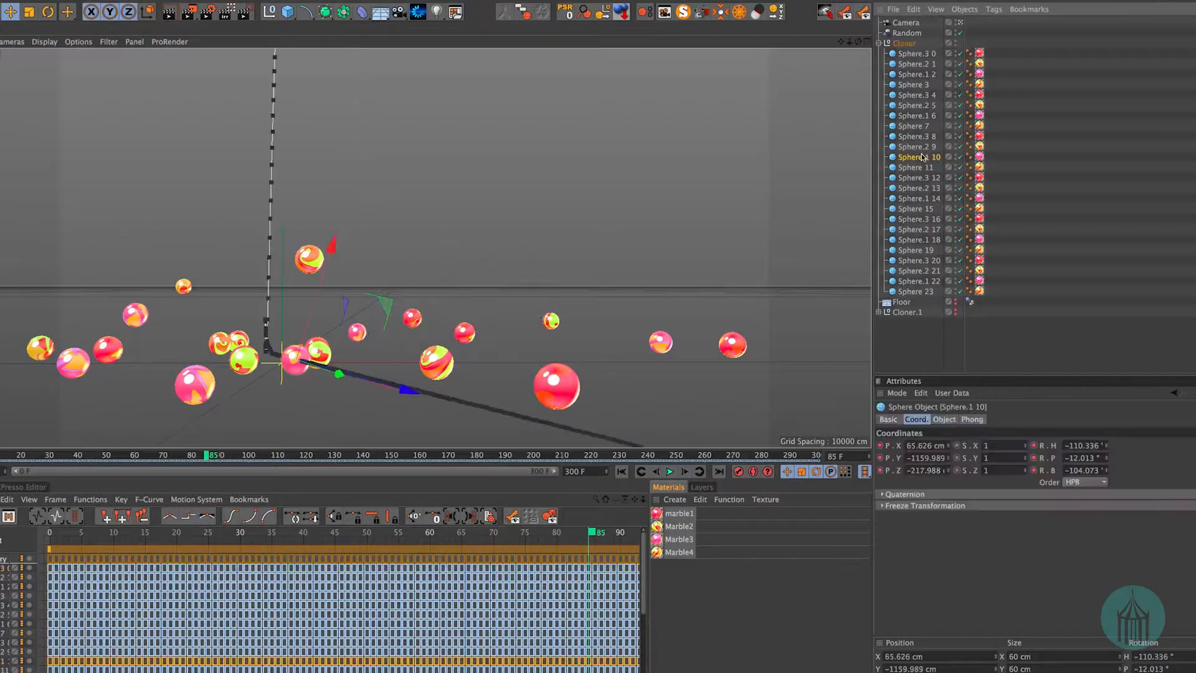
click(913, 116)
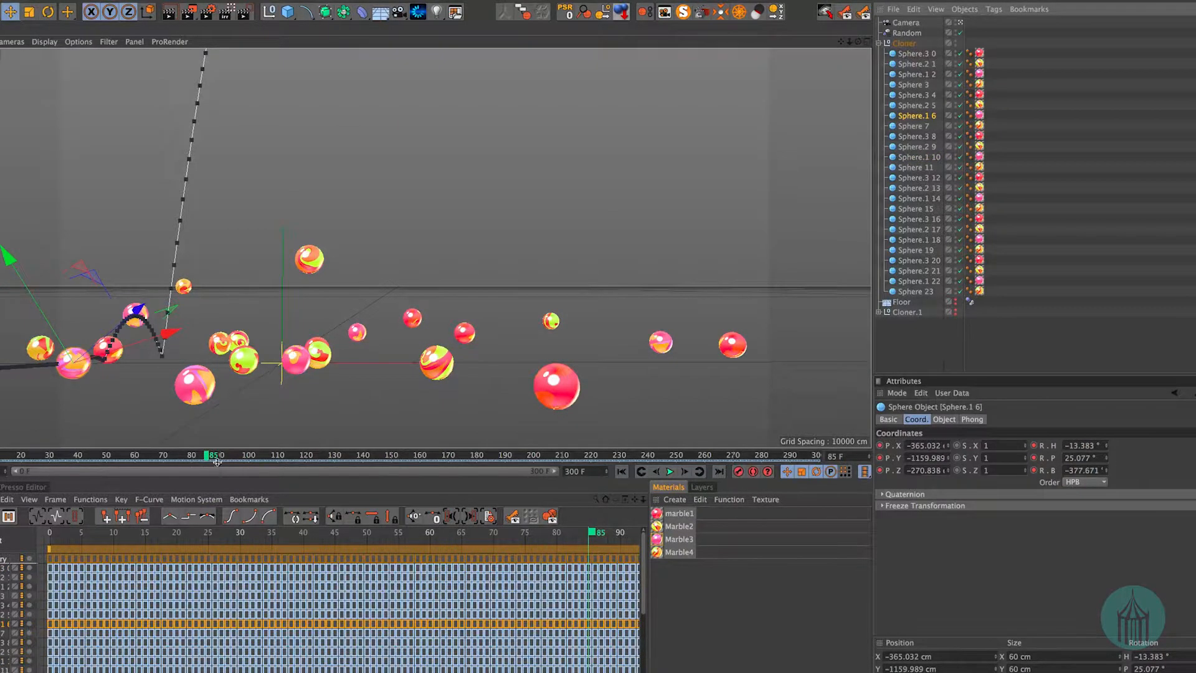
drag(215, 460, 52, 454)
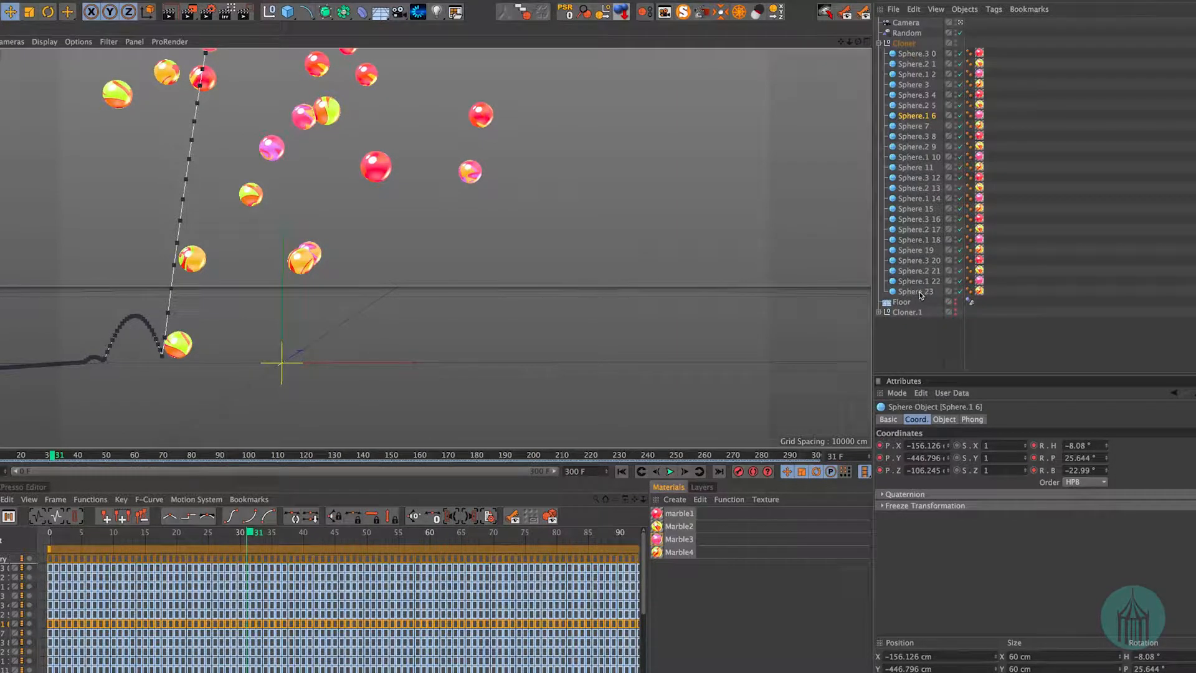
- Add a null object, leave the camera view, and set the null's Y position to 1190 cm to match the Cloner group
click(269, 11)
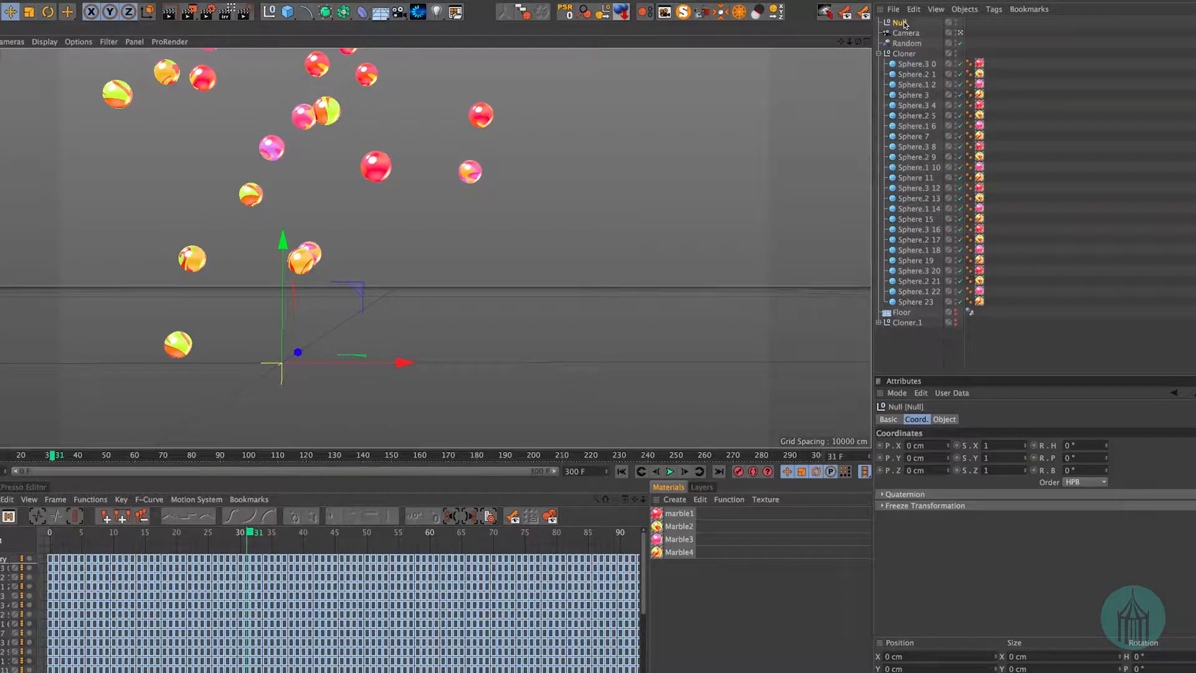
click(960, 32)
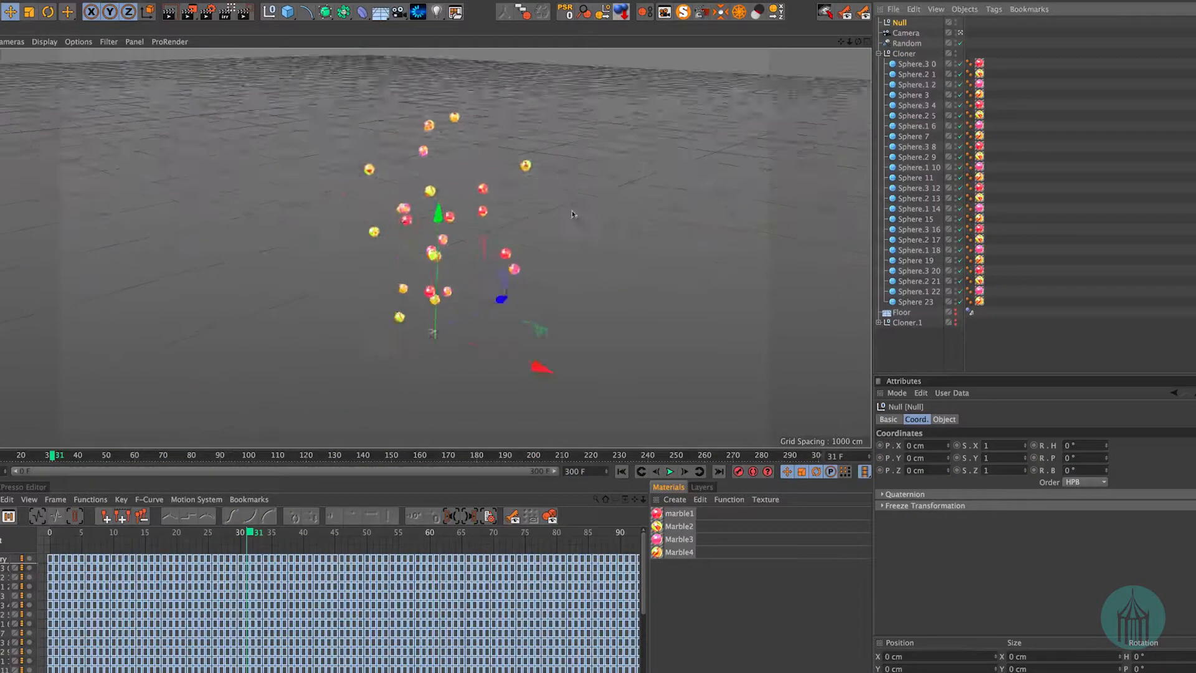
alt+middle_drag(556, 297, 535, 318)
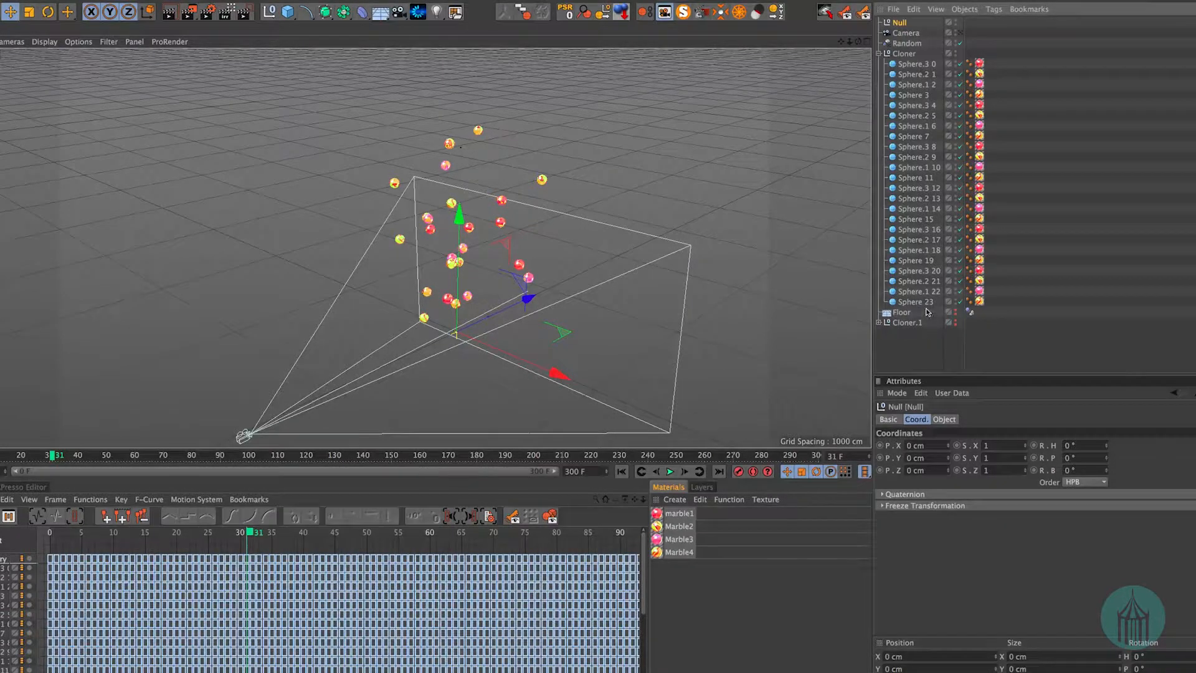
click(906, 54)
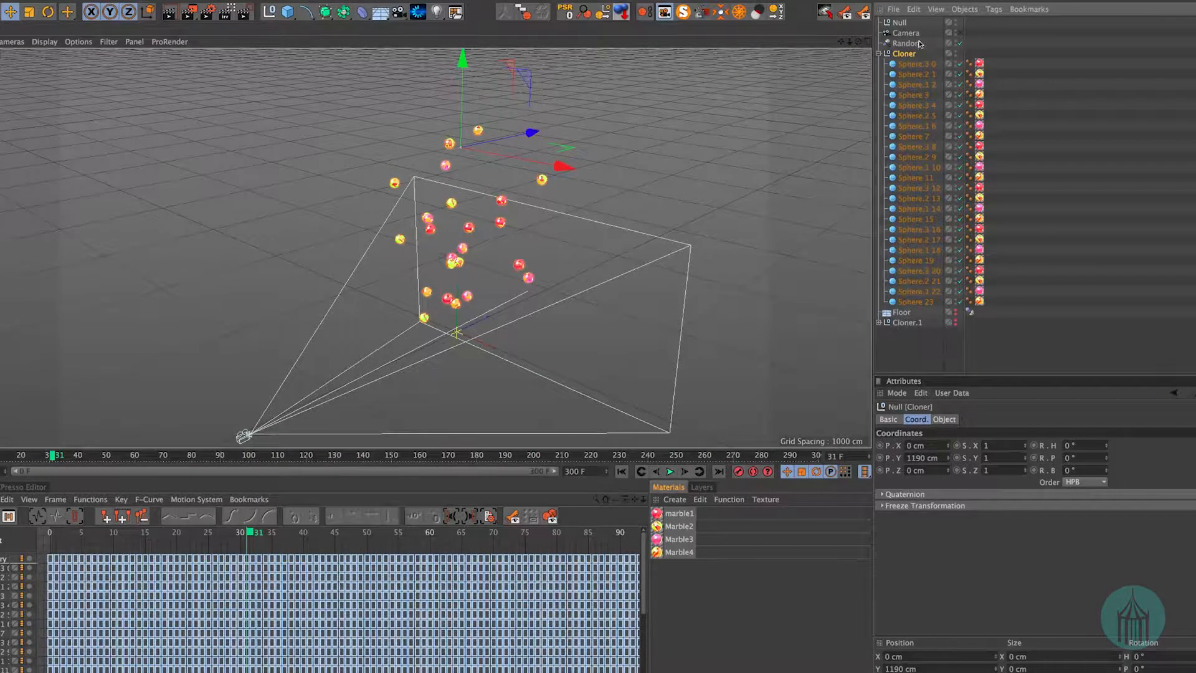
click(900, 23)
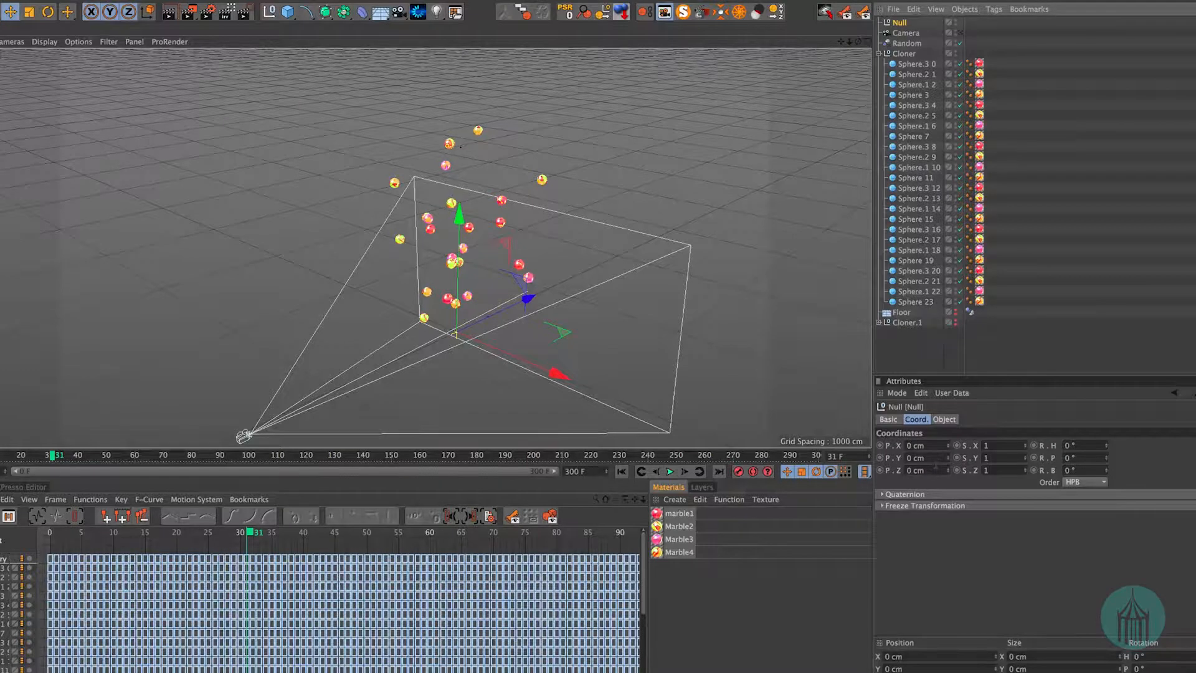
drag(933, 459, 907, 458)
text(1190)
key(Return)
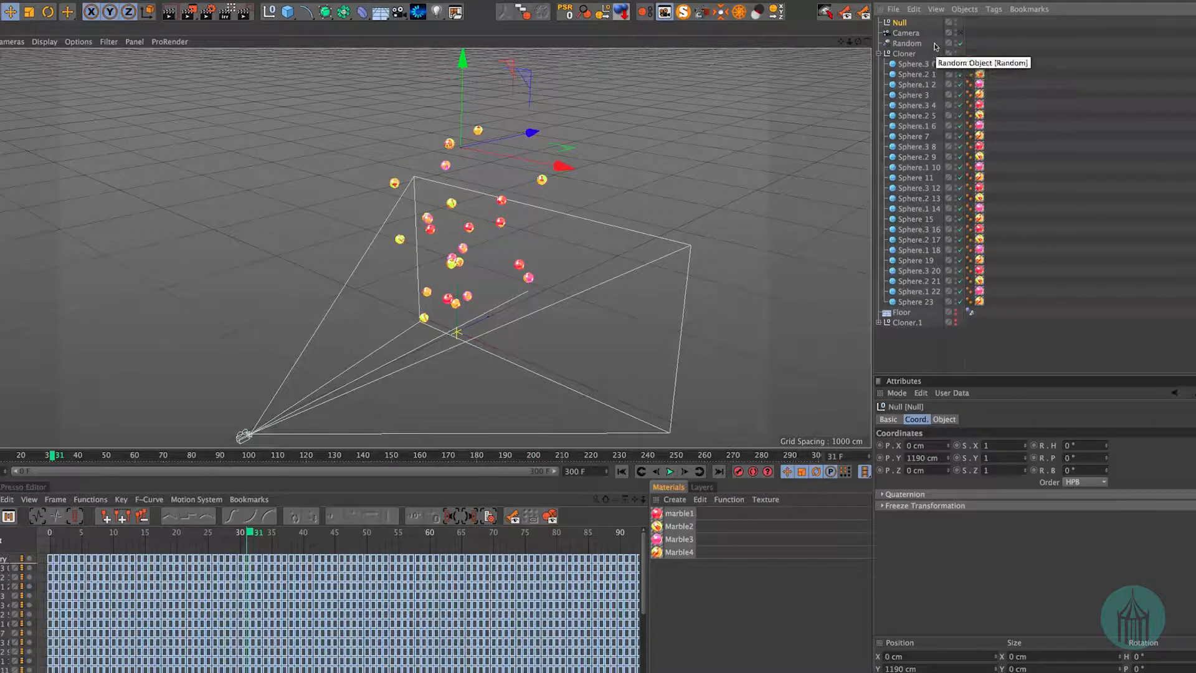
- Create 20 copies of the null at the same position
key(super+v)
key(super+v)
key(super+v)
key(super+v)
key(super+v)
key(super+v)
key(super+v)
key(super+v)
key(super+v)
key(super+v)
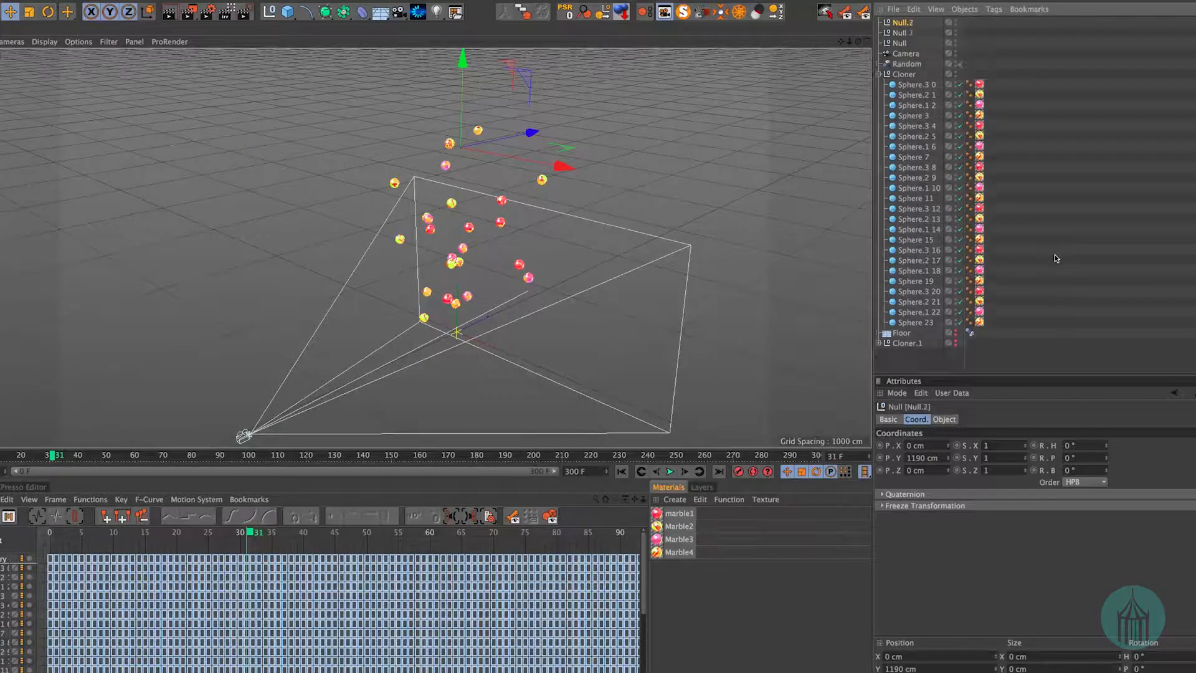
key(super+v)
key(super+v)
key(super+v)
key(super+v)
key(super+v)
key(super+v)
key(super+v)
key(super+v)
key(super+v)
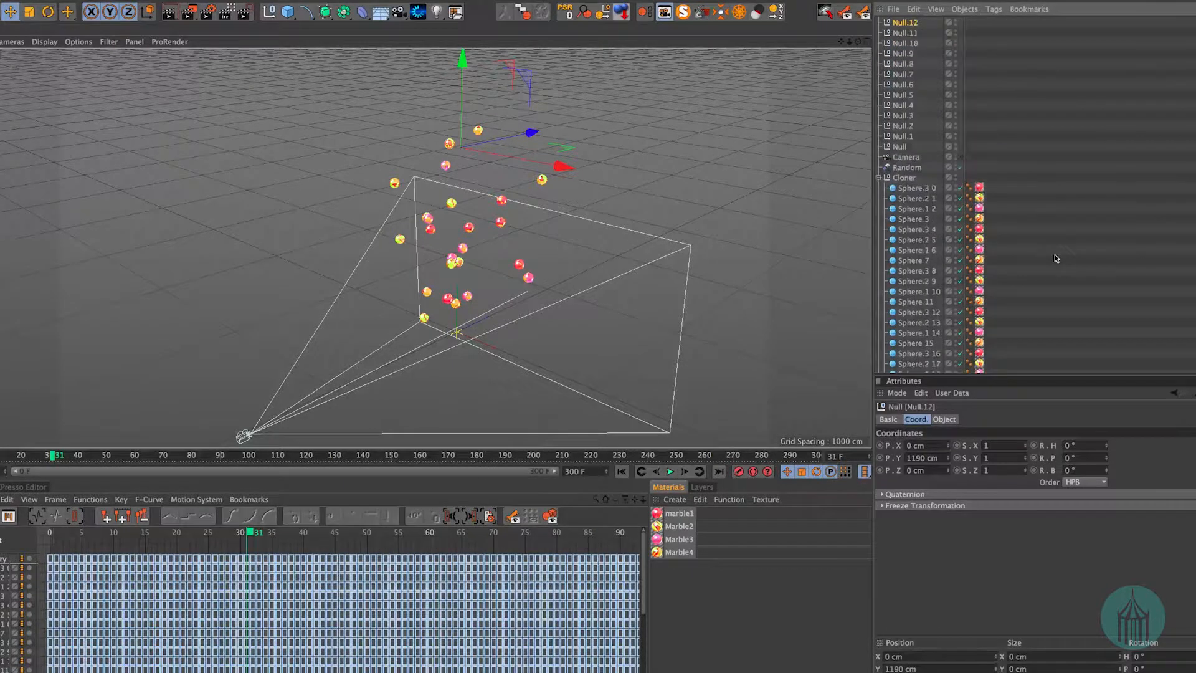
key(super+v)
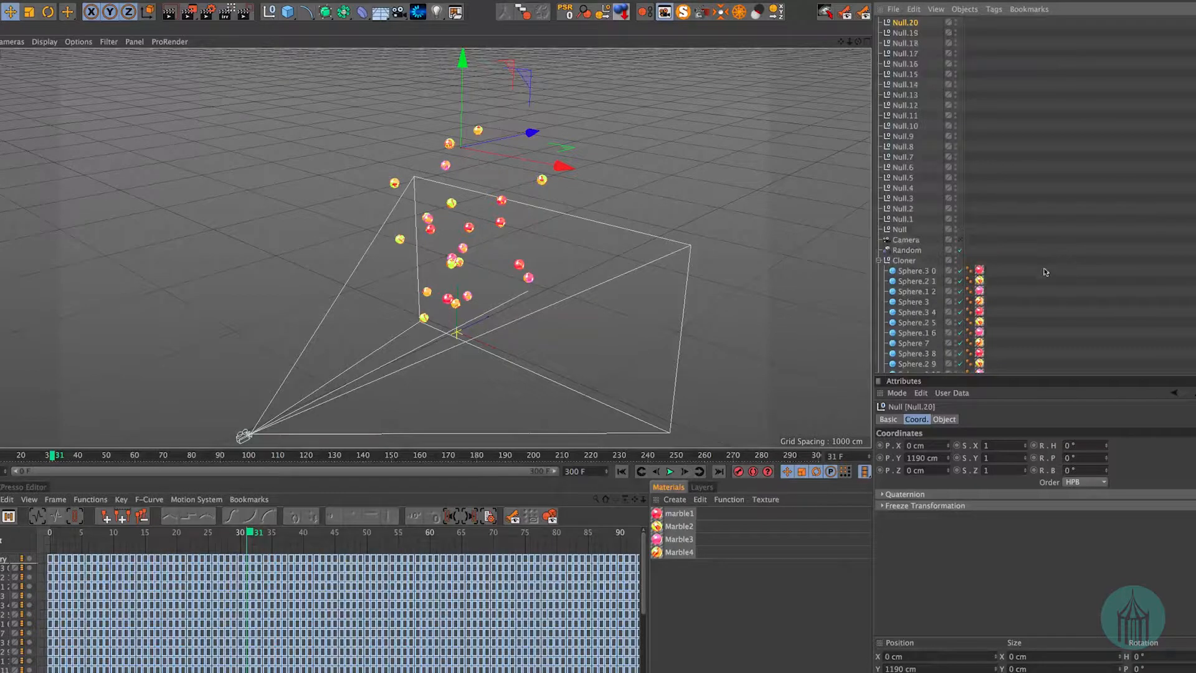
- Select Sphere.3 0 and detach the Character commands as a floating palette beside the object list
scroll(1040, 274, down, 5)
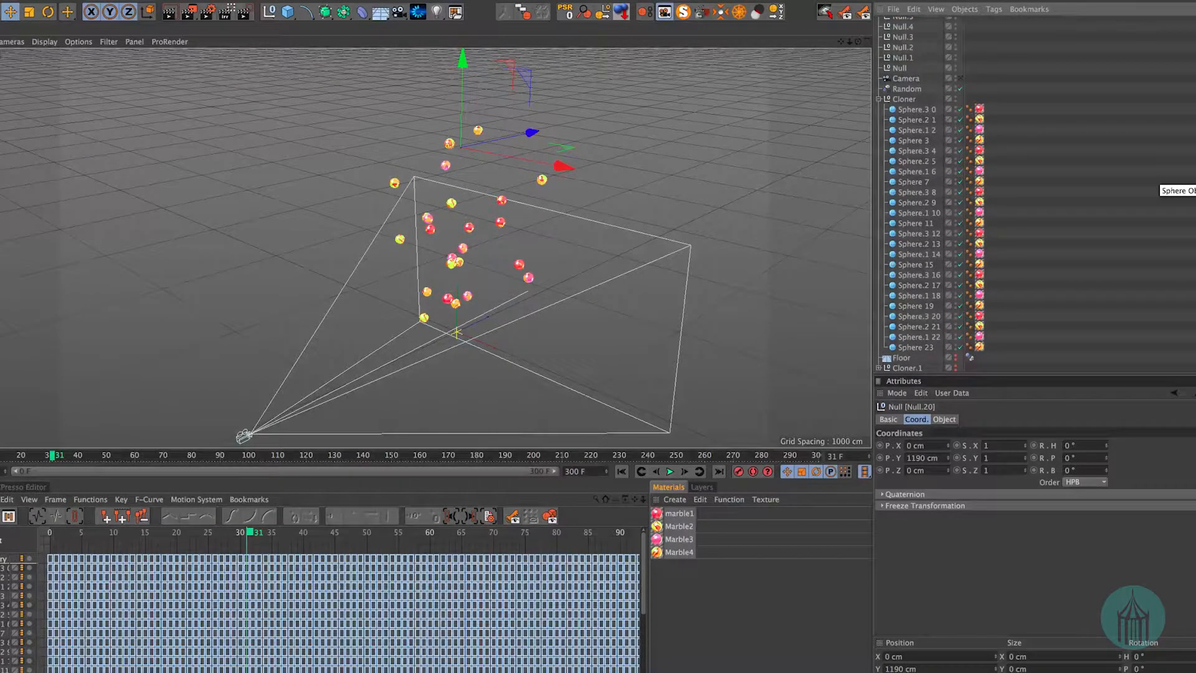
click(916, 109)
click(381, 7)
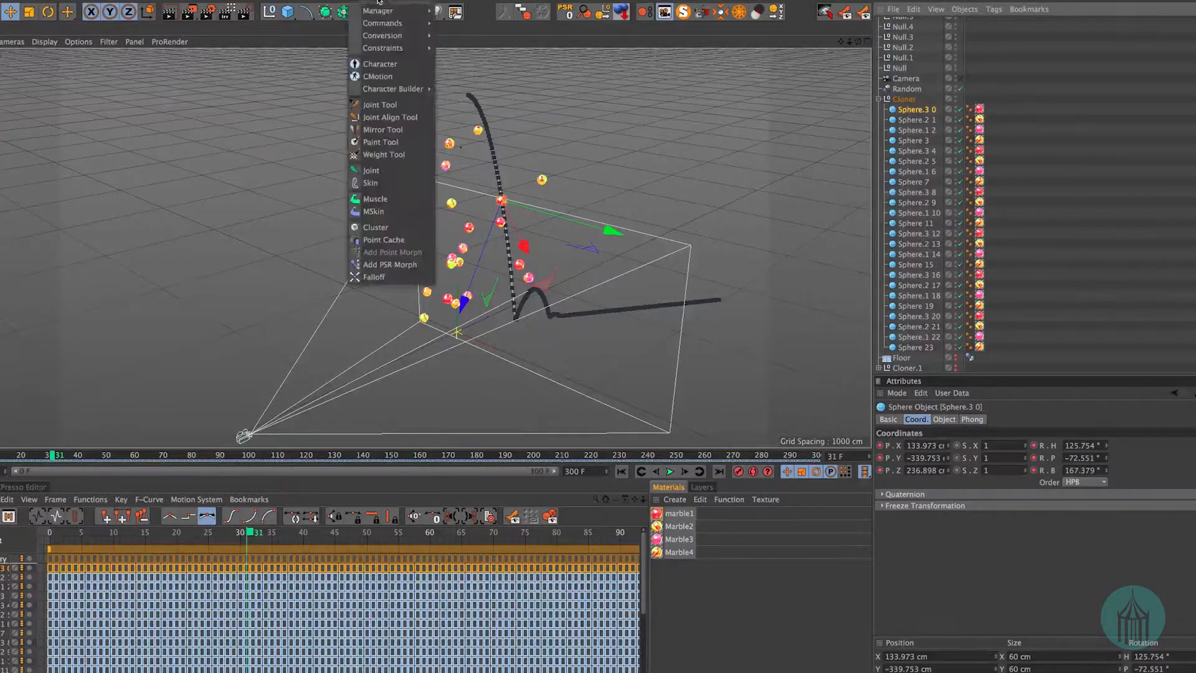
mouse_move(383, 23)
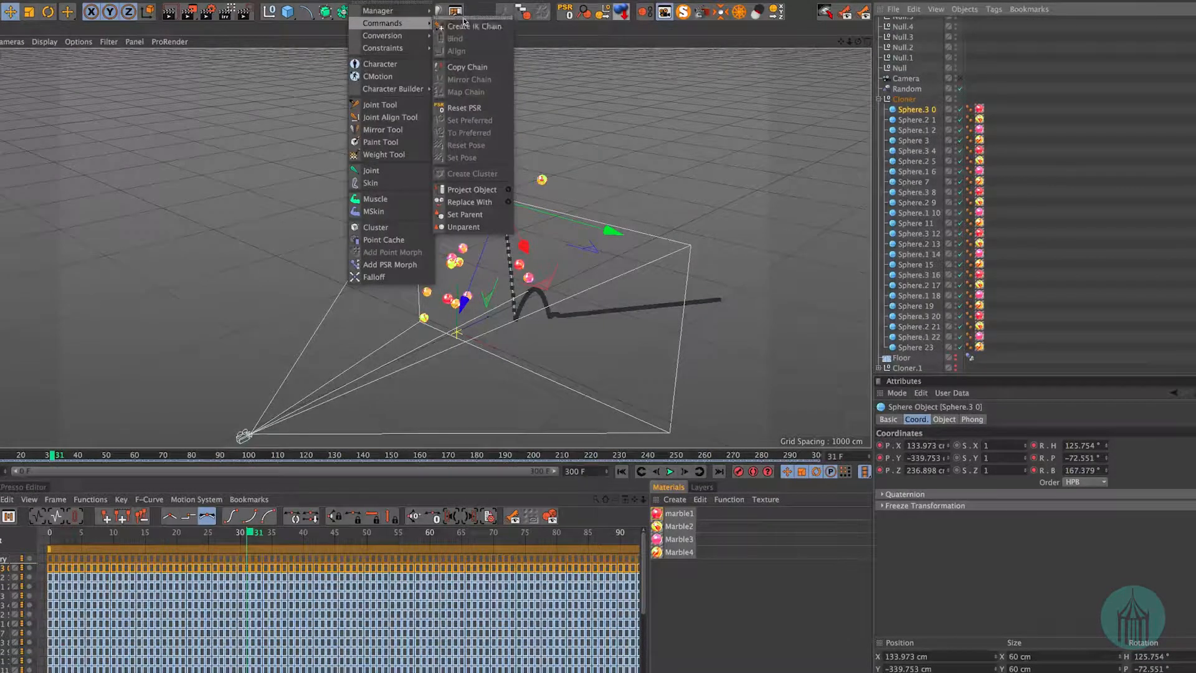
click(464, 18)
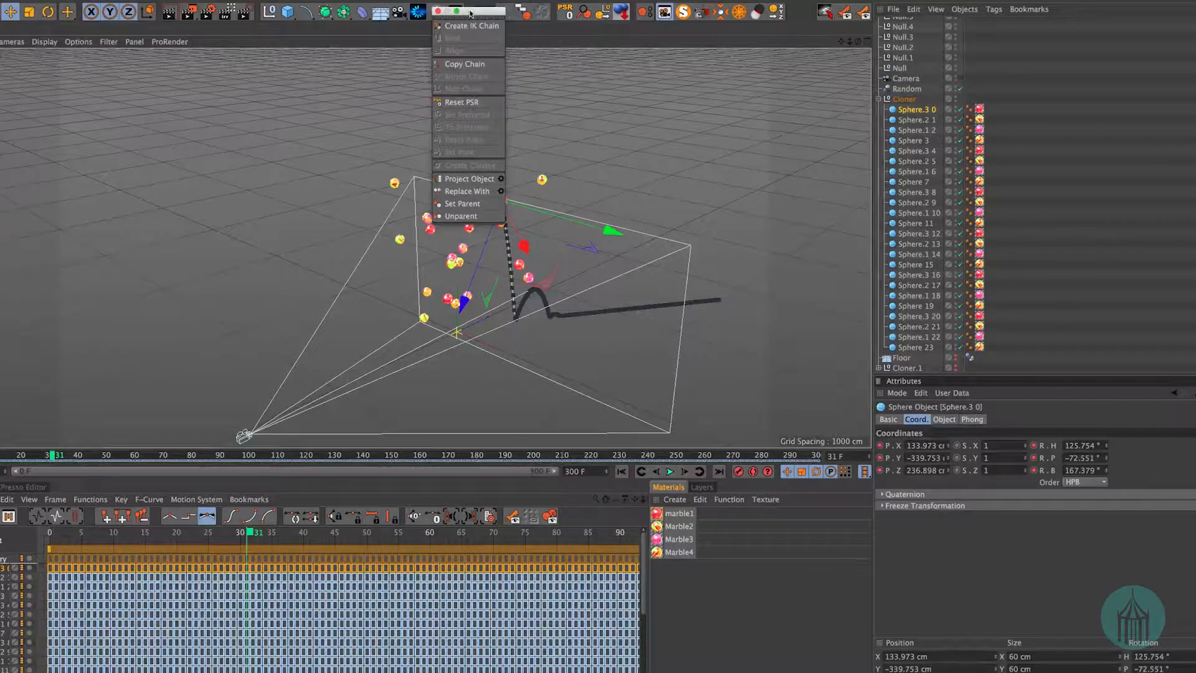
drag(472, 14, 814, 81)
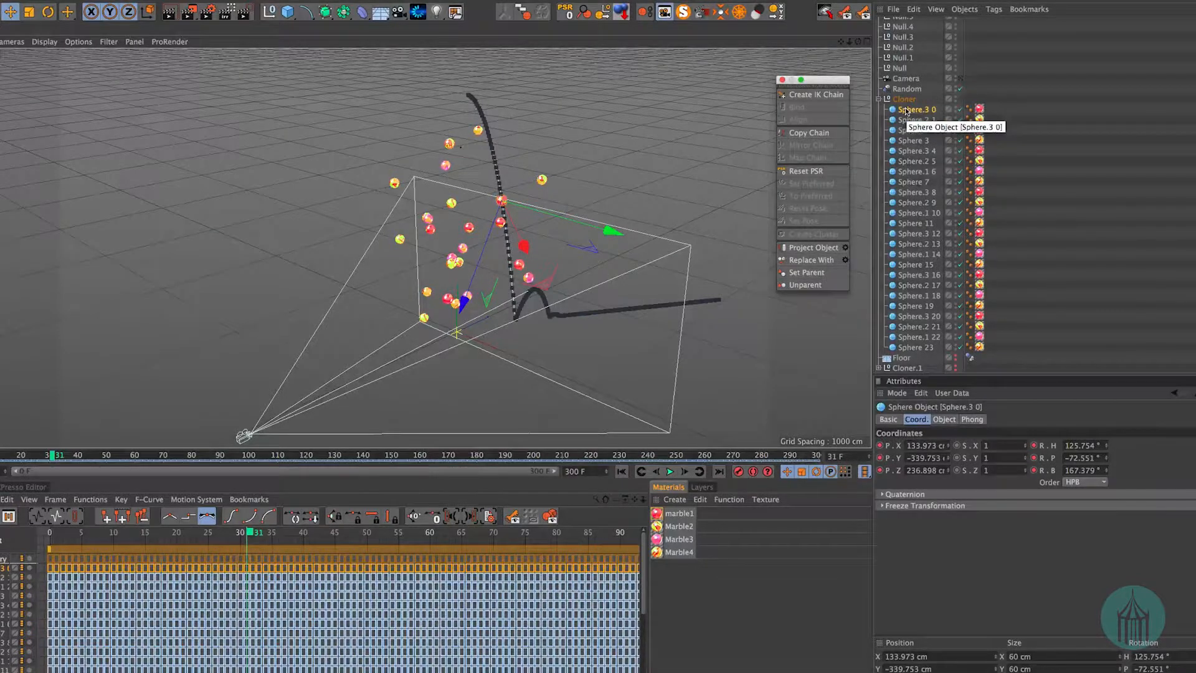
- Use Replace With to swap Sphere.3 0 for the first null, and return the animation to frame 0
click(805, 261)
click(910, 68)
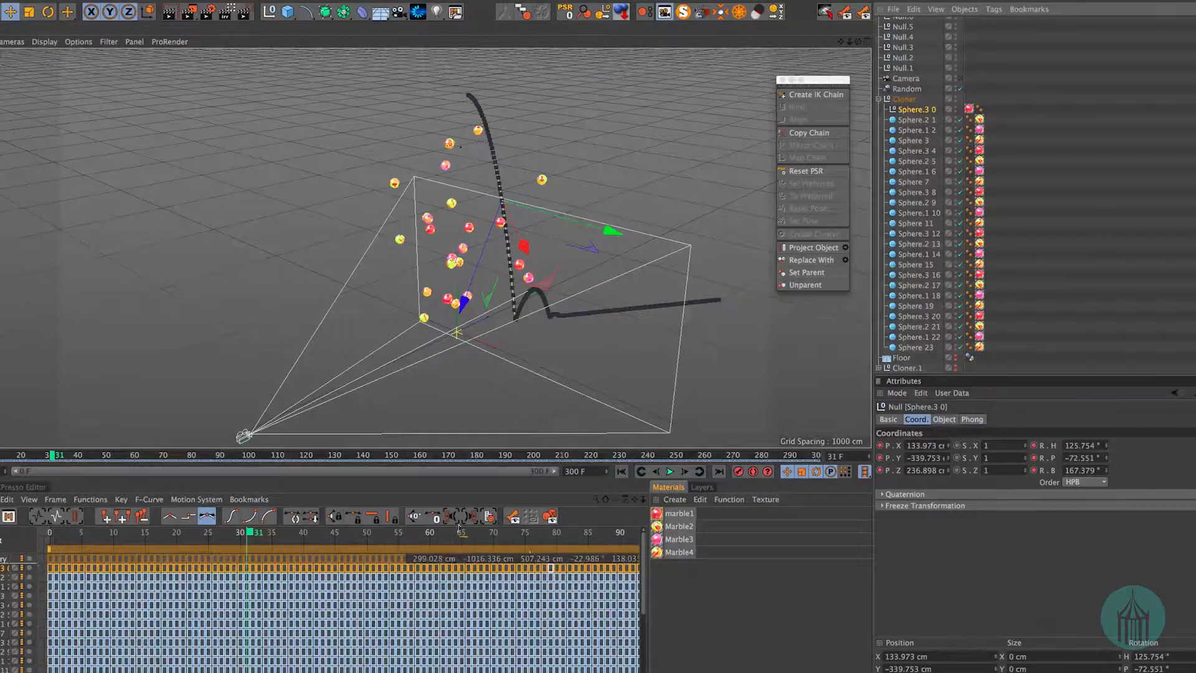
drag(53, 456, 0, 460)
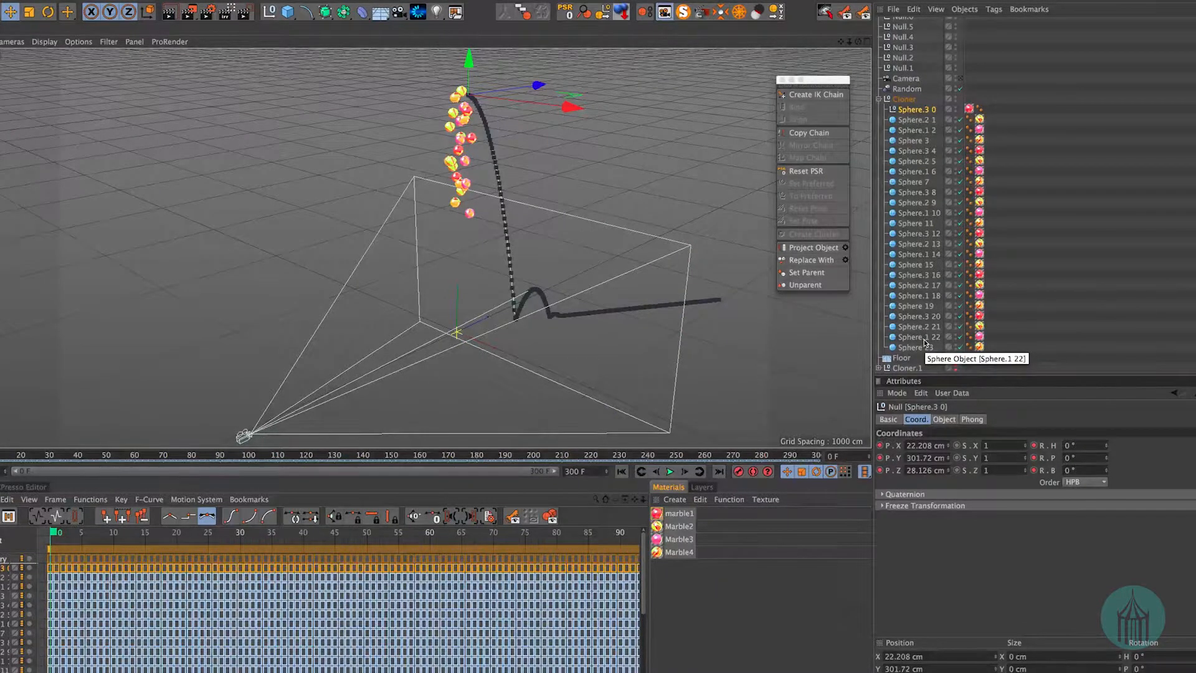
- Replace the spheres from Sphere.2 1 to Sphere.2 5 with nulls one by one using Replace With
click(916, 120)
click(915, 129)
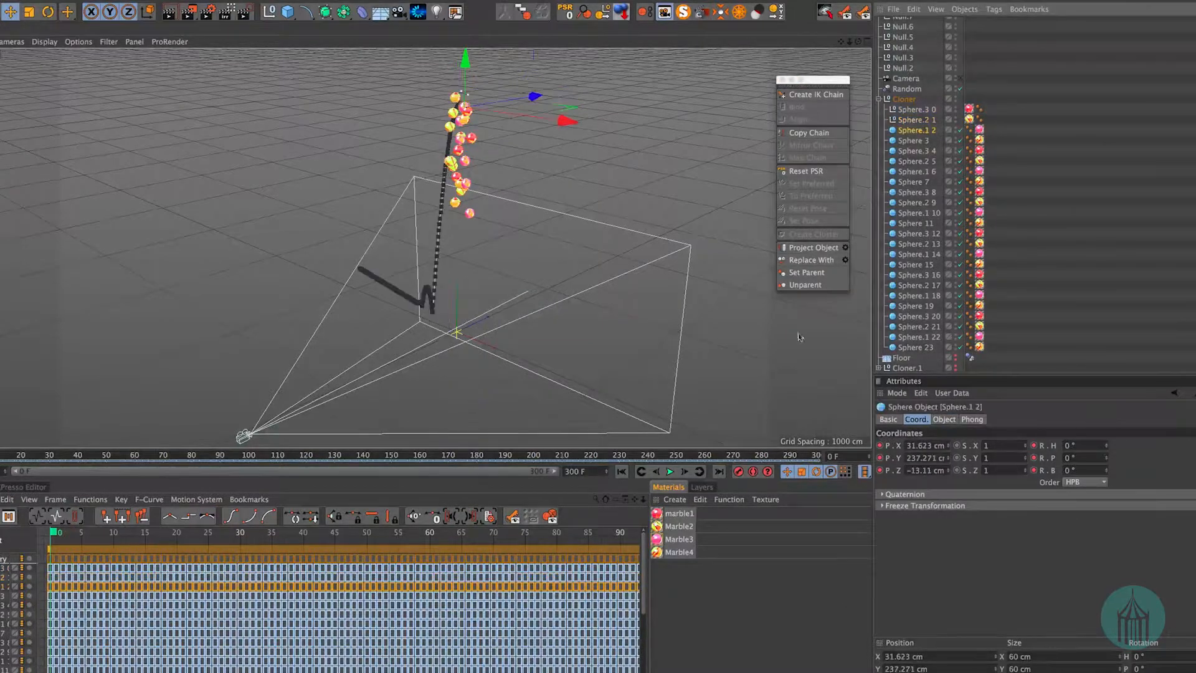
click(811, 259)
click(903, 68)
click(913, 140)
click(811, 260)
click(903, 68)
click(916, 151)
click(811, 260)
click(916, 161)
click(811, 260)
click(903, 68)
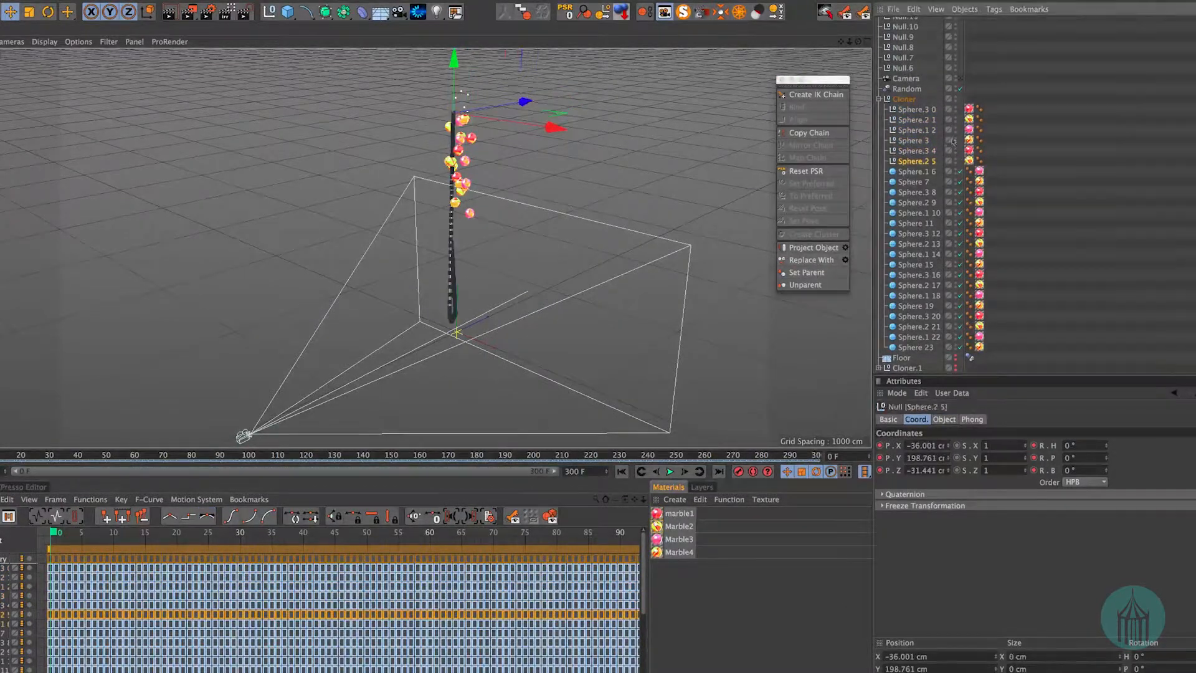
- Replace Sphere.1 6, Sphere 7 and Sphere.3 8 with nulls using Replace With
click(916, 171)
click(811, 260)
click(903, 68)
click(913, 182)
click(811, 259)
click(821, 261)
click(903, 68)
- Replace the spheres from Sphere.2 9 to Sphere.3 12 with nulls using Replace With
click(914, 202)
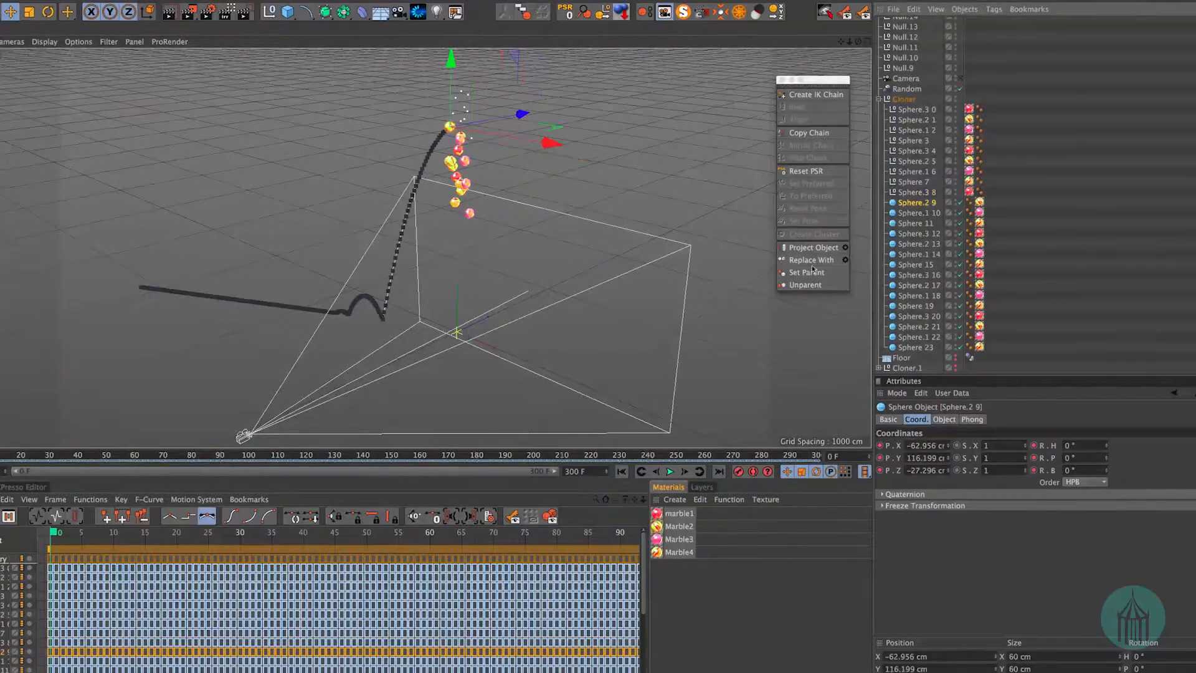
click(821, 261)
click(903, 68)
click(914, 212)
click(821, 261)
click(903, 68)
click(913, 233)
click(811, 260)
click(903, 68)
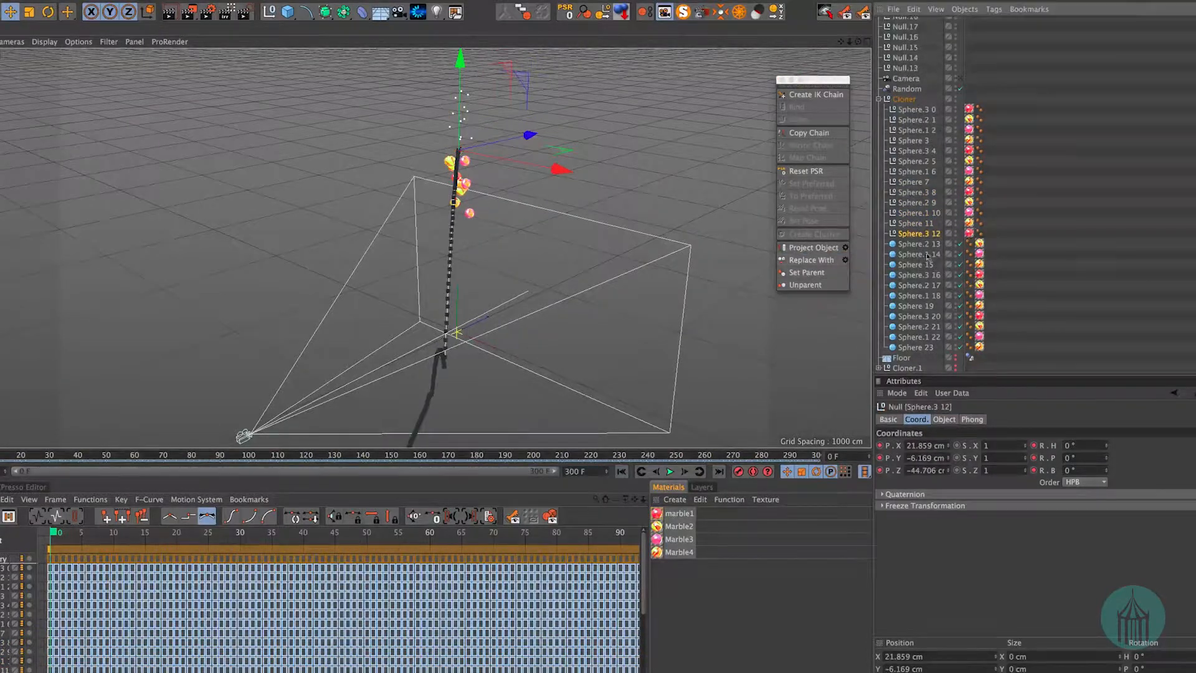
- Replace the spheres from Sphere.2 13 to Sphere.3 16 with nulls using Replace With
click(913, 244)
click(811, 260)
click(903, 68)
click(913, 254)
click(811, 260)
click(917, 270)
click(810, 261)
click(910, 63)
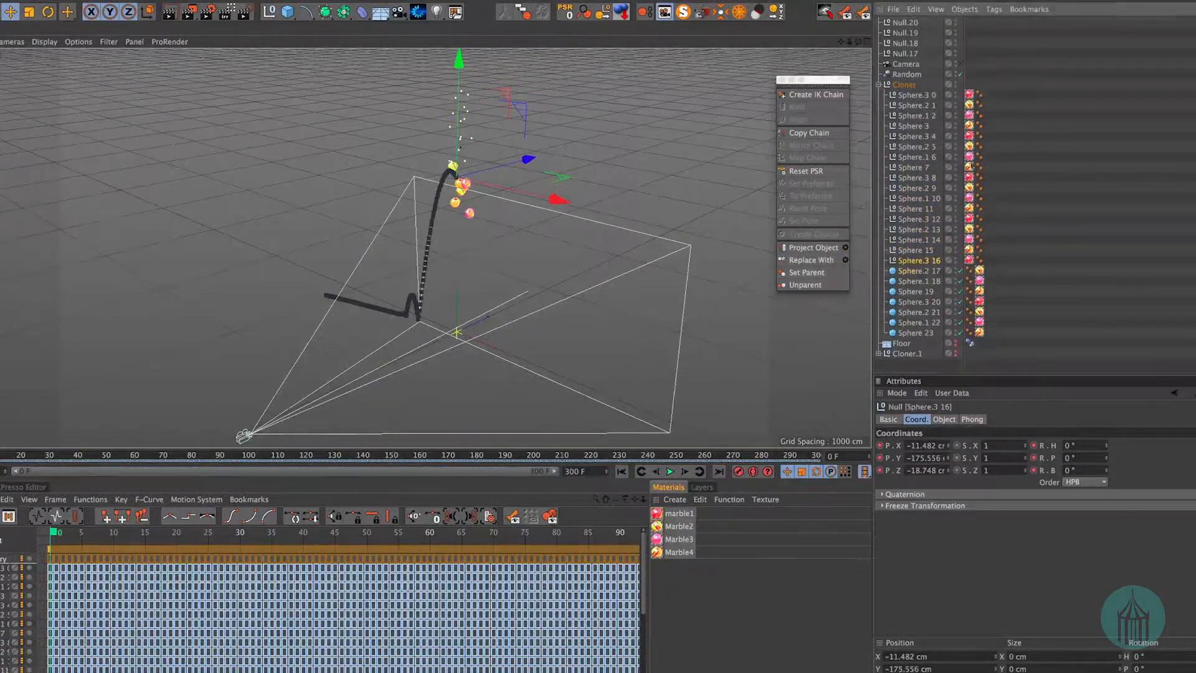
- Replace Sphere.2 17, Sphere.1 18 and Sphere 19 with nulls using Replace With
click(917, 270)
click(810, 261)
click(915, 54)
click(917, 270)
click(809, 260)
click(904, 33)
- Add extra null objects and use Replace With to swap Sphere.3 20 and Sphere.2 21 for nulls
click(269, 12)
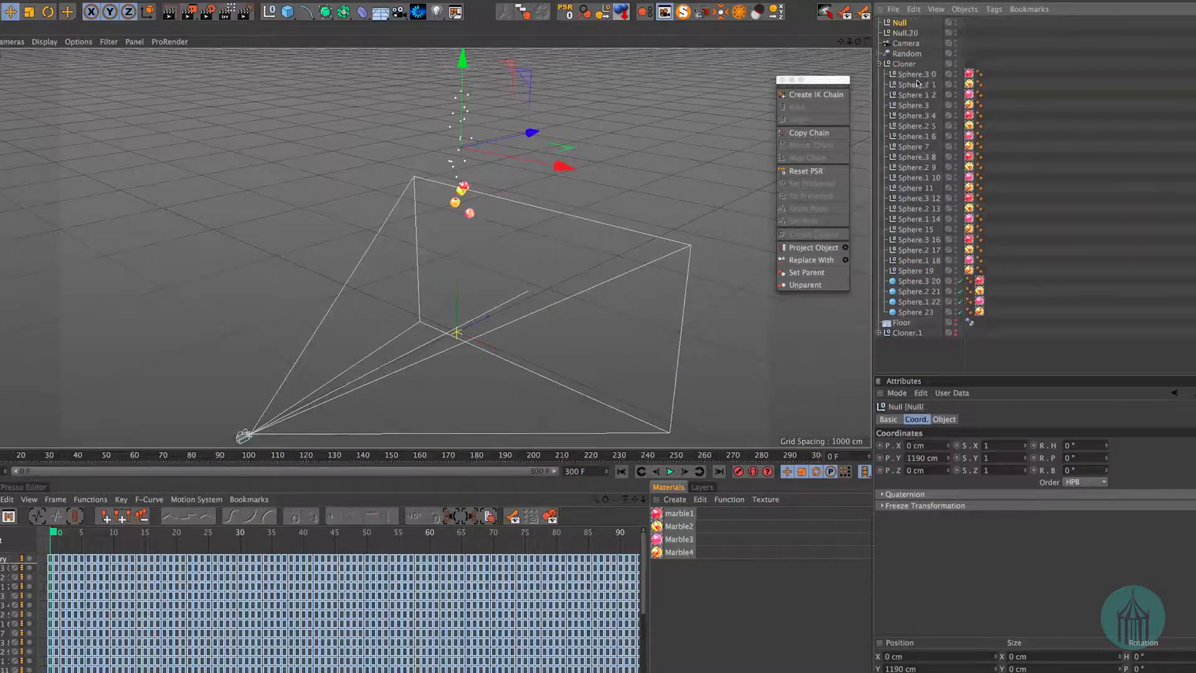
triple_click(269, 11)
click(917, 312)
click(810, 260)
click(903, 64)
click(917, 311)
click(810, 260)
click(901, 55)
- Replace Sphere.1 22 and Sphere 23 with nulls, and remove the leftover null and the floating commands palette
click(917, 312)
click(811, 259)
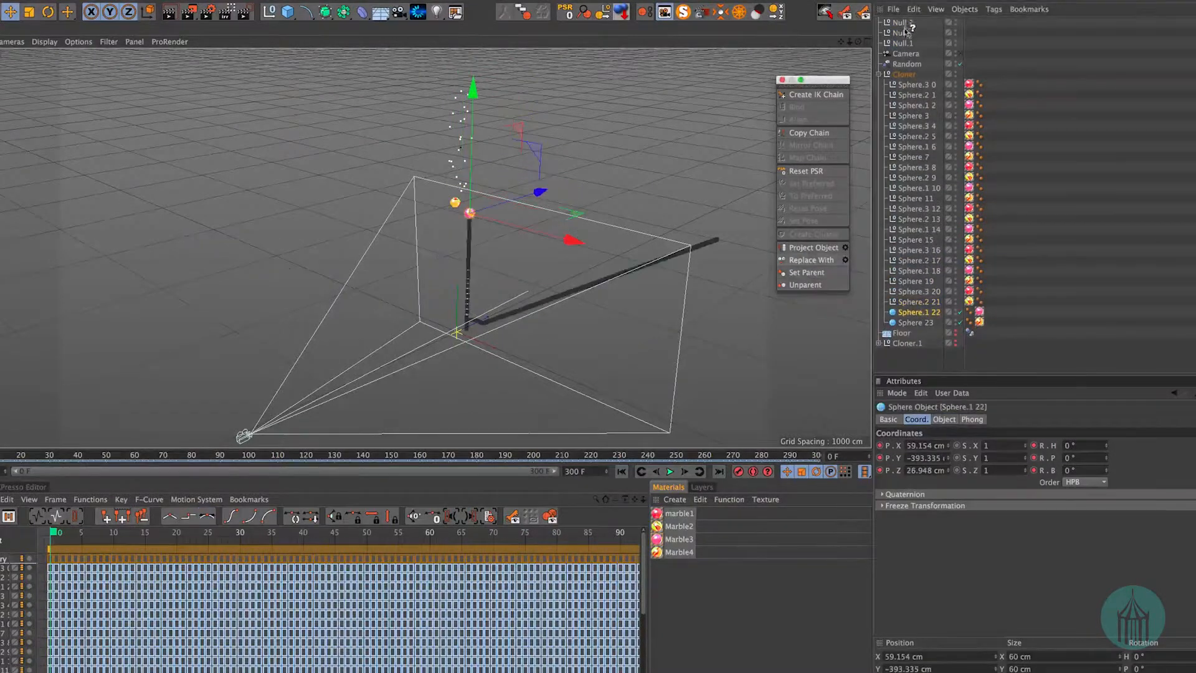
click(908, 33)
click(916, 312)
click(813, 261)
click(906, 30)
key(Delete)
click(781, 81)
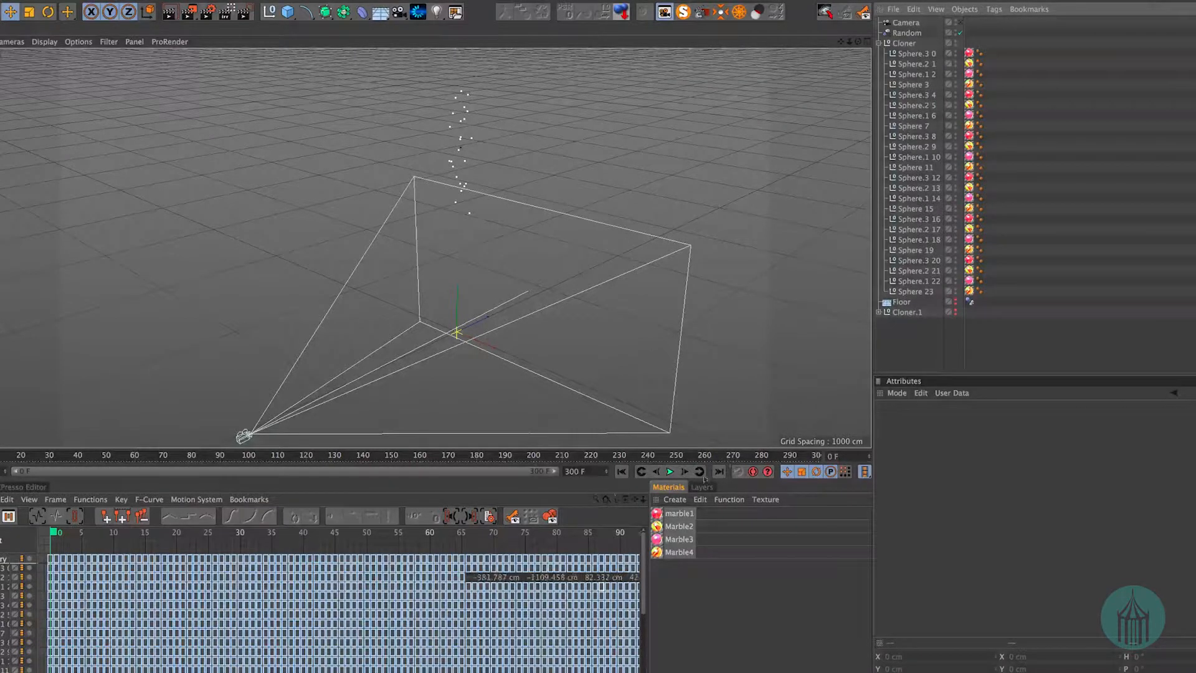
- Add External Compositing tags to all the nulls from Sphere.3 0 to Sphere 23
click(915, 54)
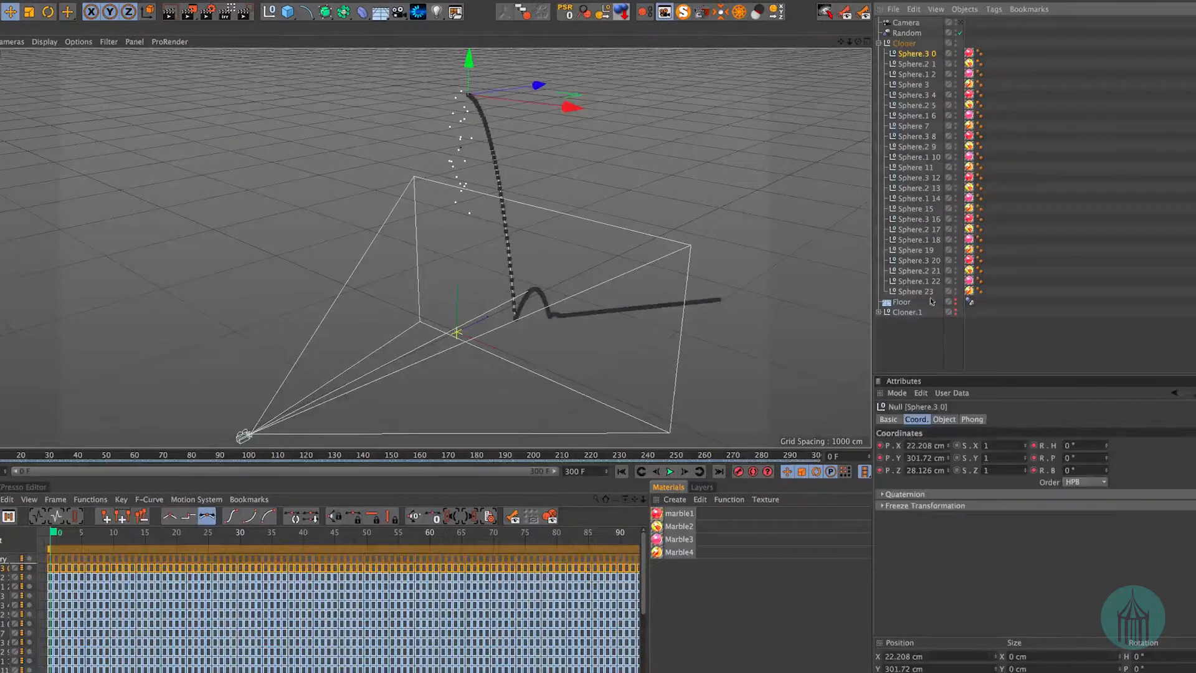
shift+click(915, 292)
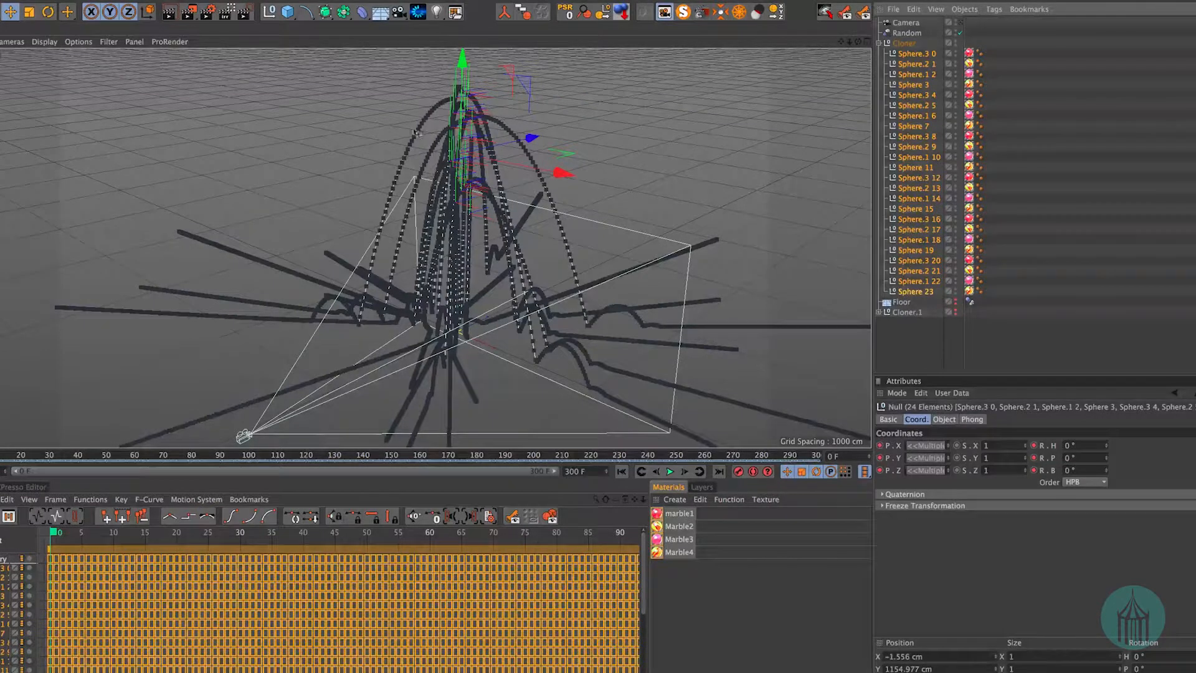
click(671, 472)
click(923, 54)
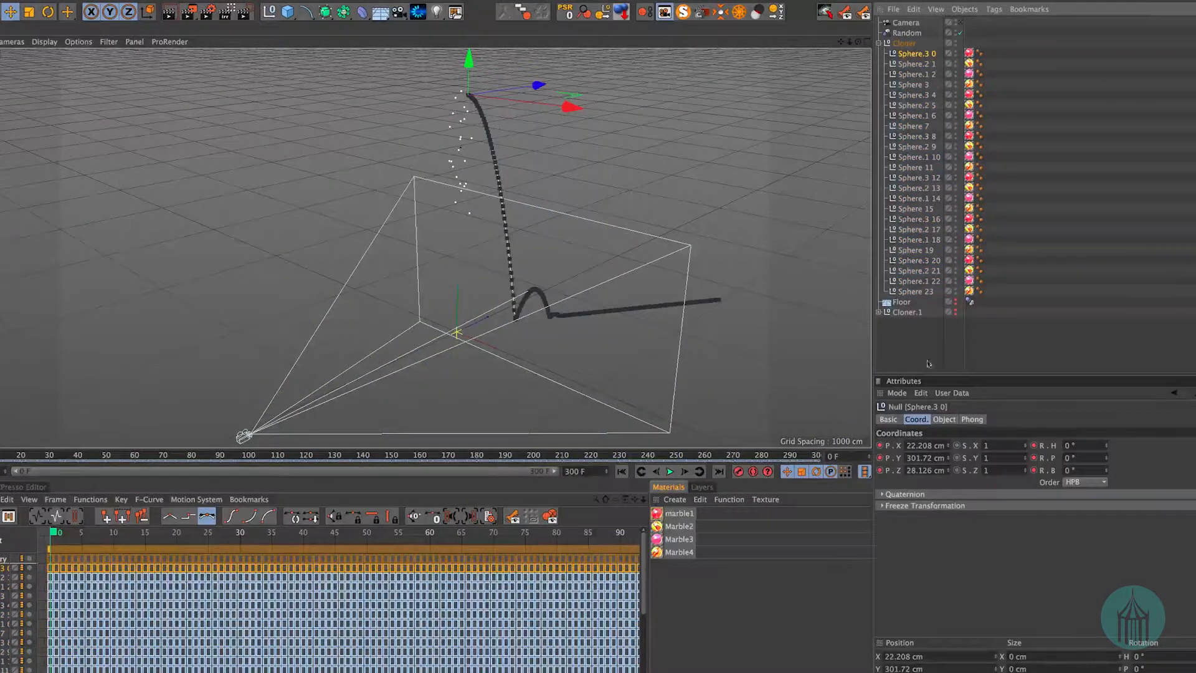
shift+click(915, 290)
click(996, 10)
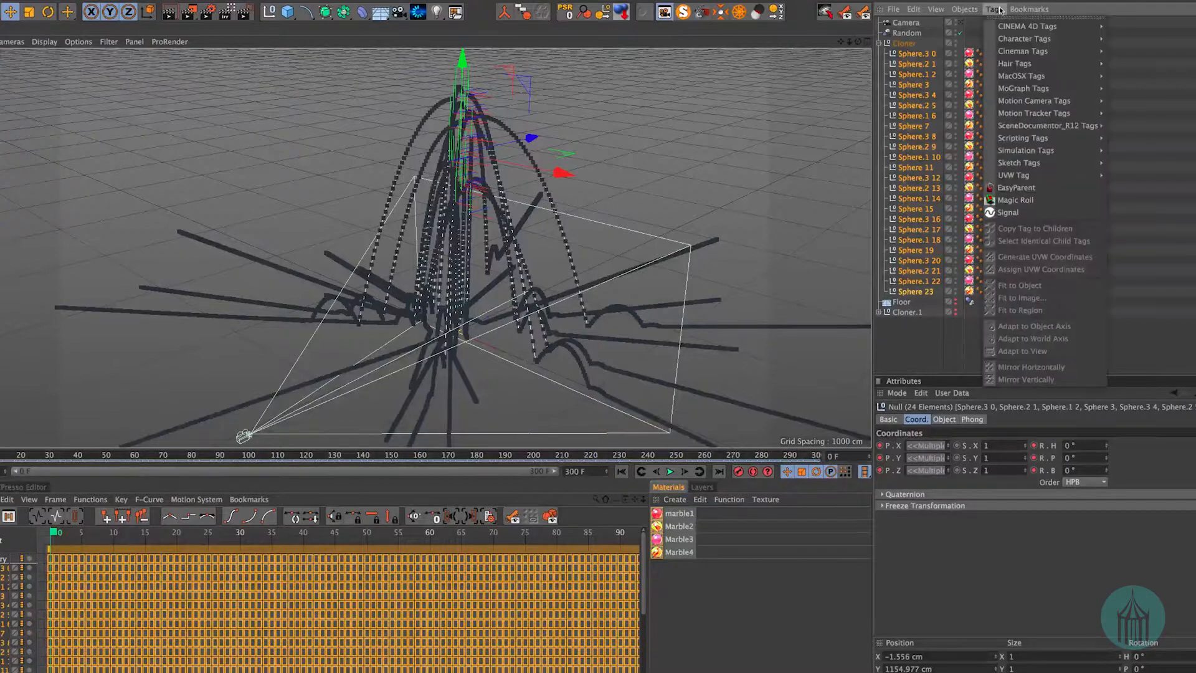
mouse_move(1046, 26)
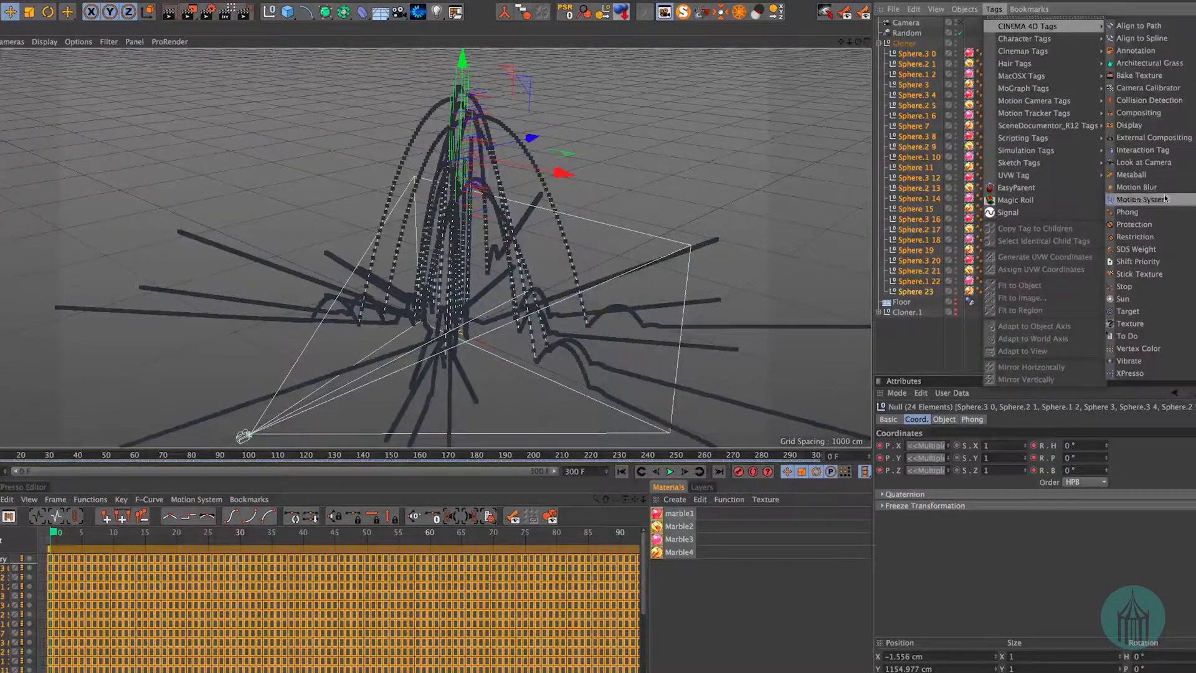
click(1154, 138)
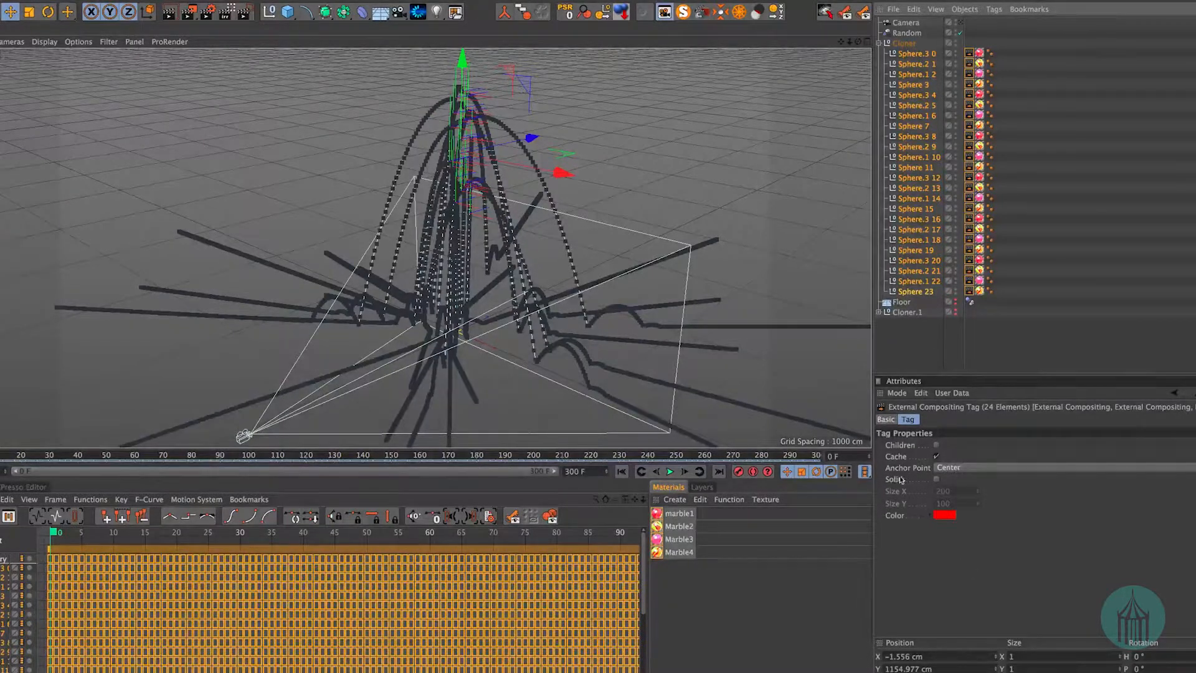
click(936, 479)
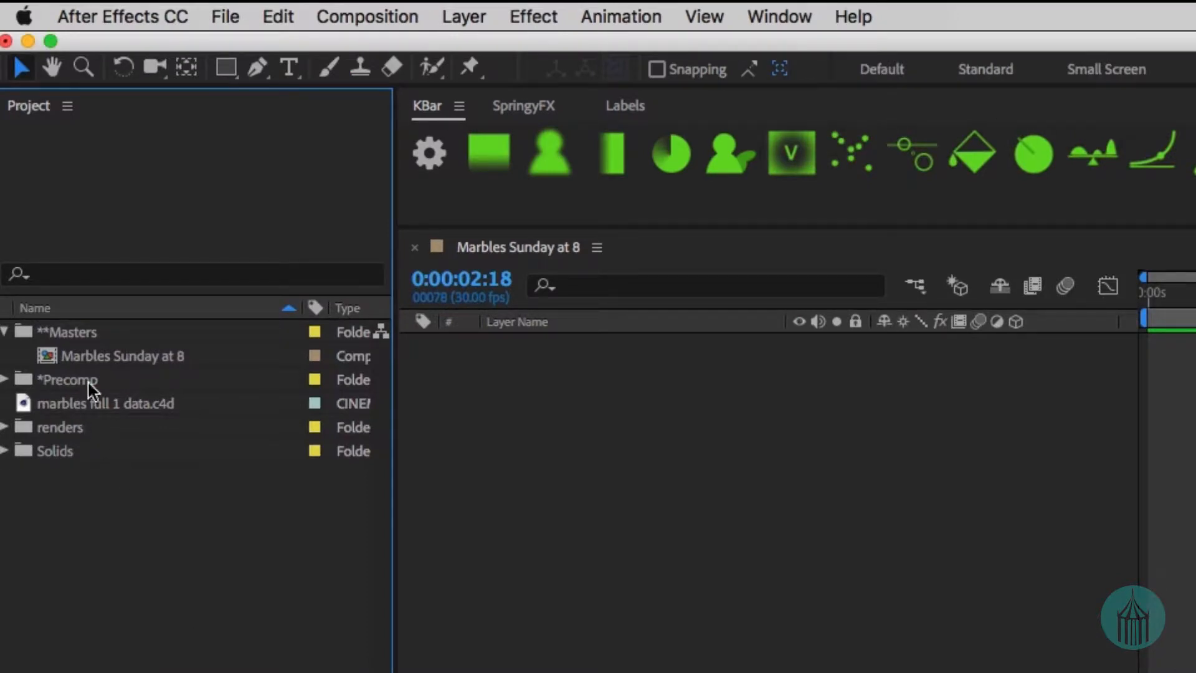
- Switch to After Effects and add marbles full 1 data.c4d to the Marbles Sunday at 8 composition
click(112, 356)
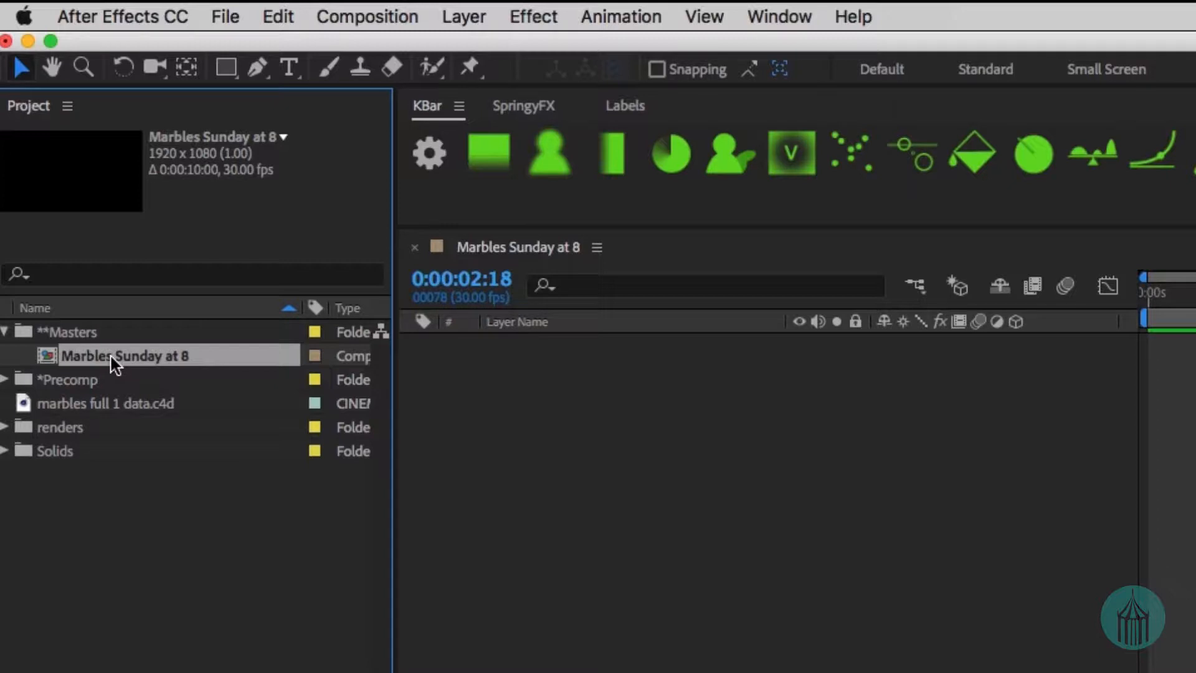
click(125, 411)
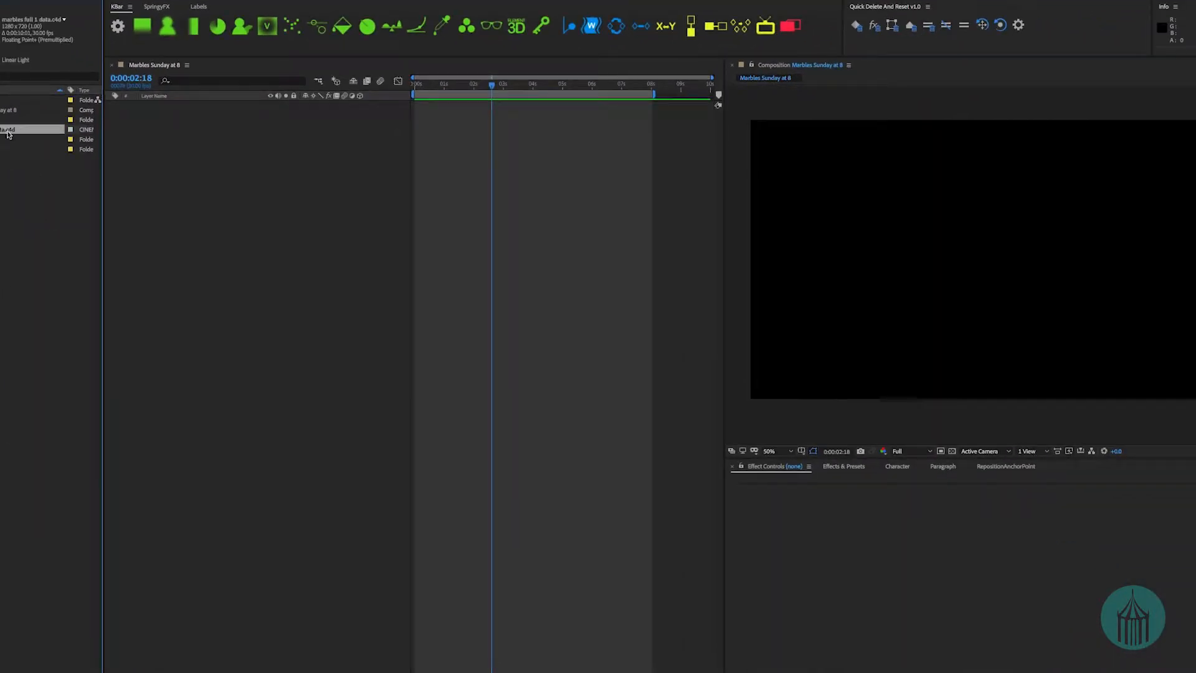
drag(8, 134, 195, 200)
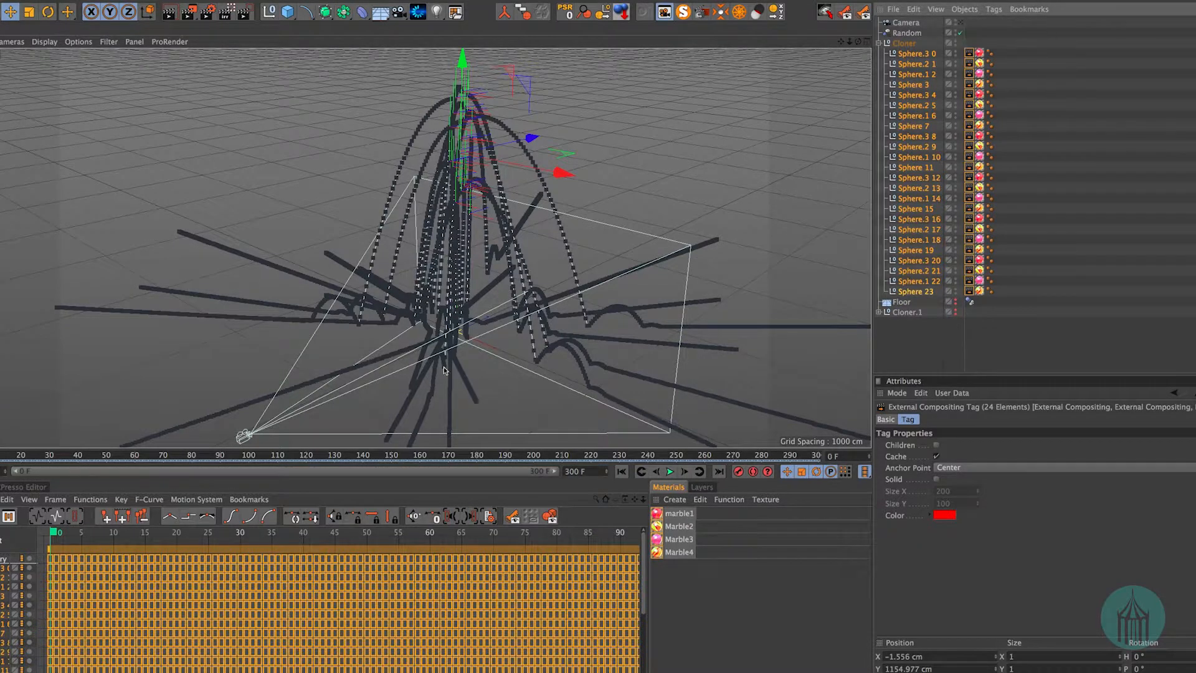
- Activate the scene Camera in Cinema 4D, and back in After Effects extract the Cinema 4D scene data from the c4d layer
click(959, 23)
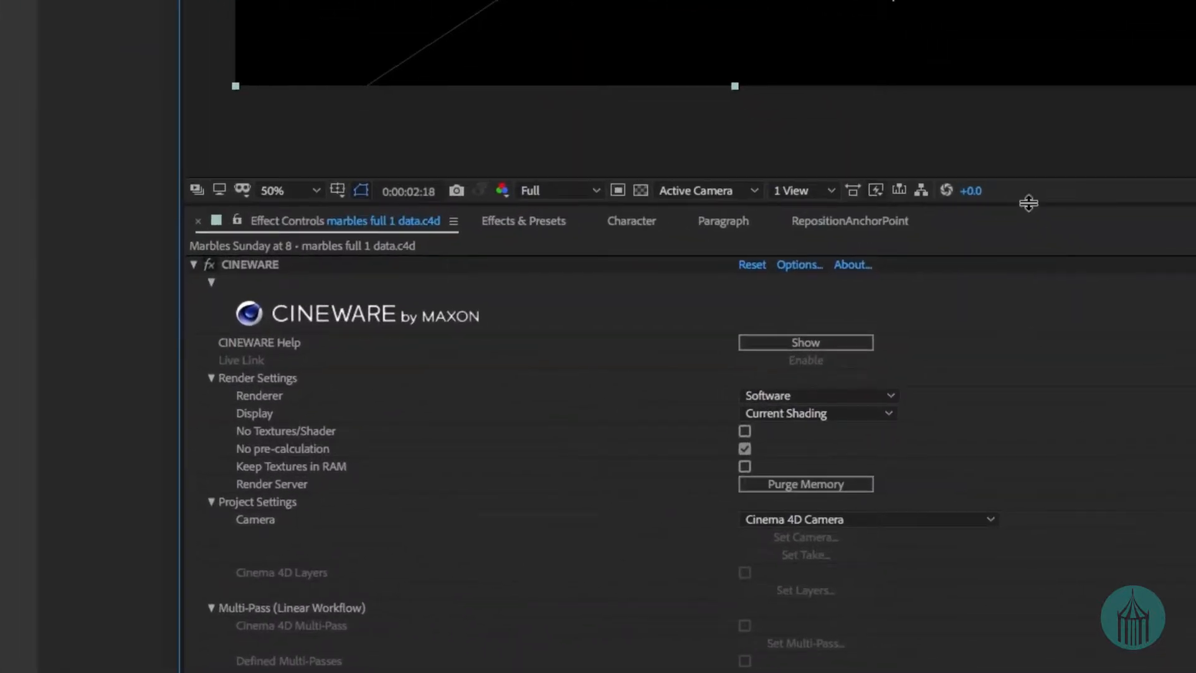
drag(1028, 202, 1023, 85)
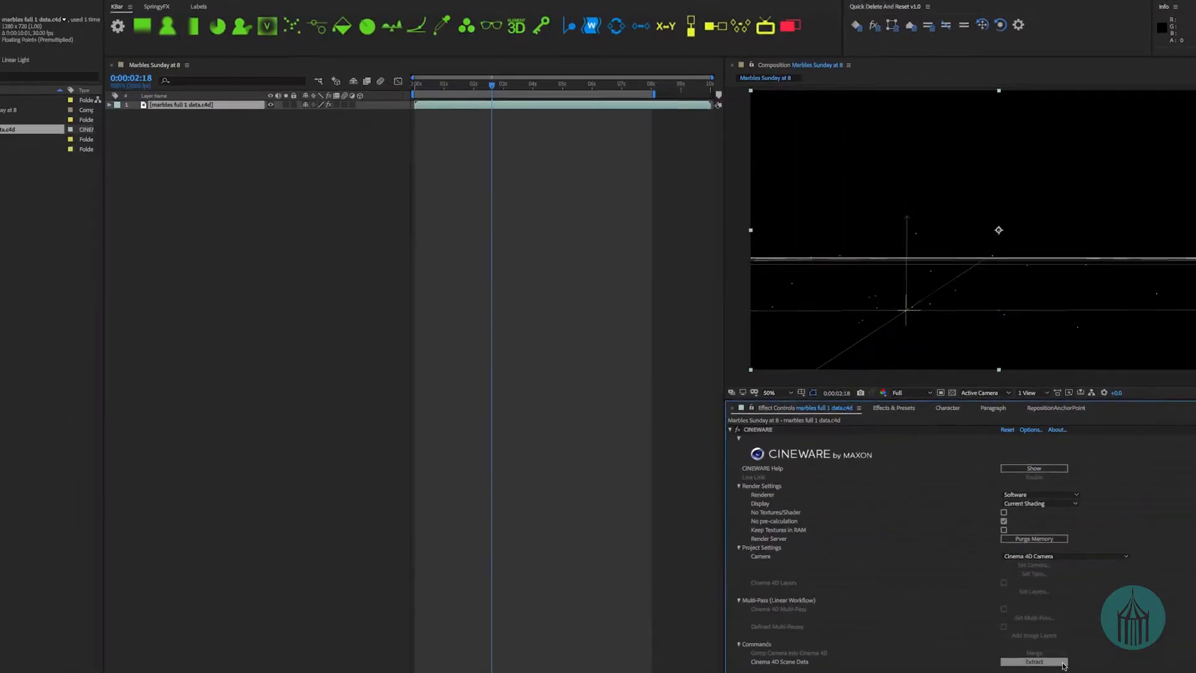
click(1063, 662)
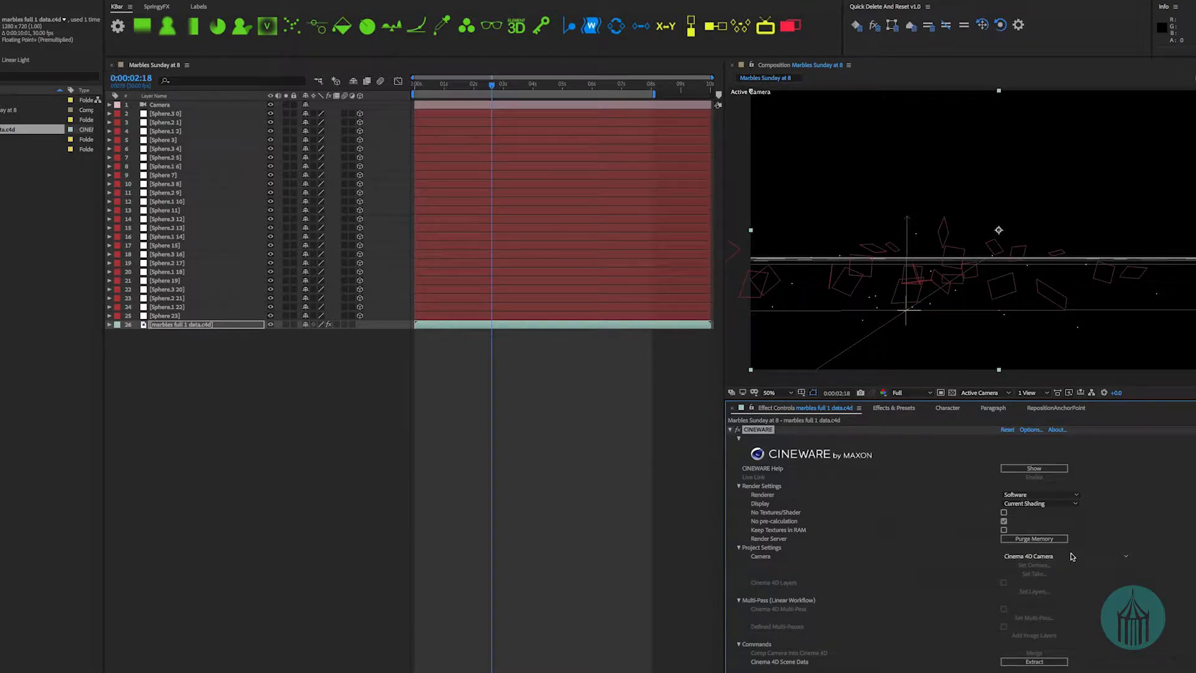
- Examine the extracted Sphere nulls, including the keyframed properties of Sphere.2 17 at 0:00:01:06
click(178, 114)
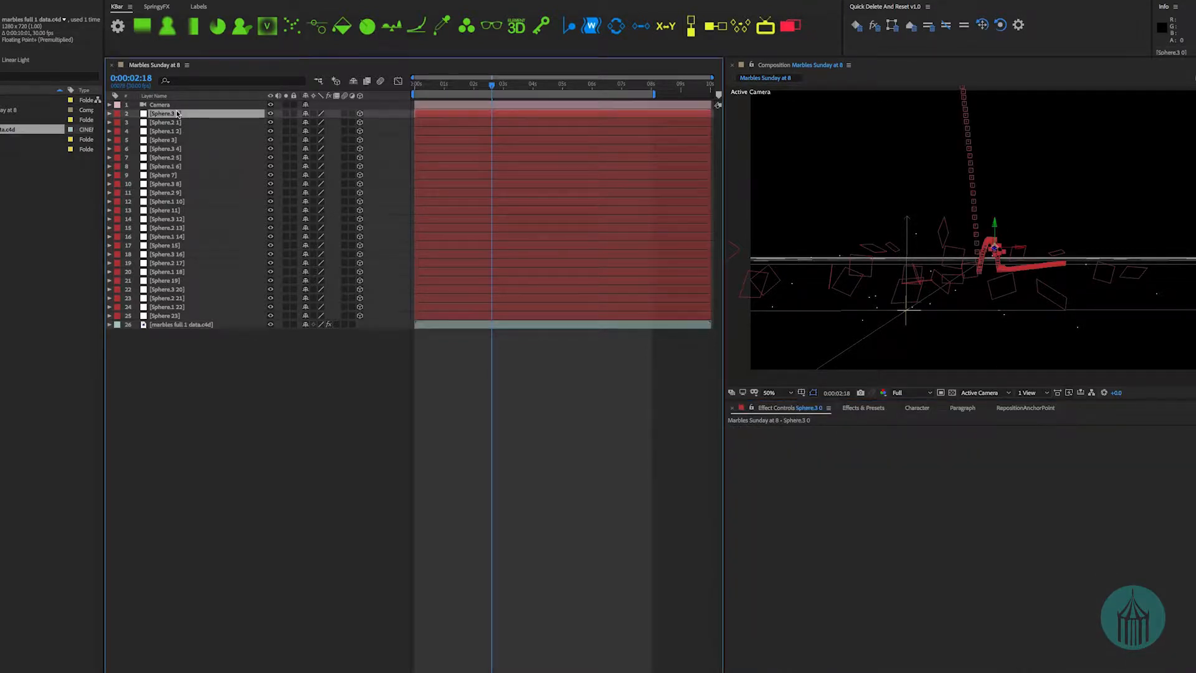
shift+click(173, 317)
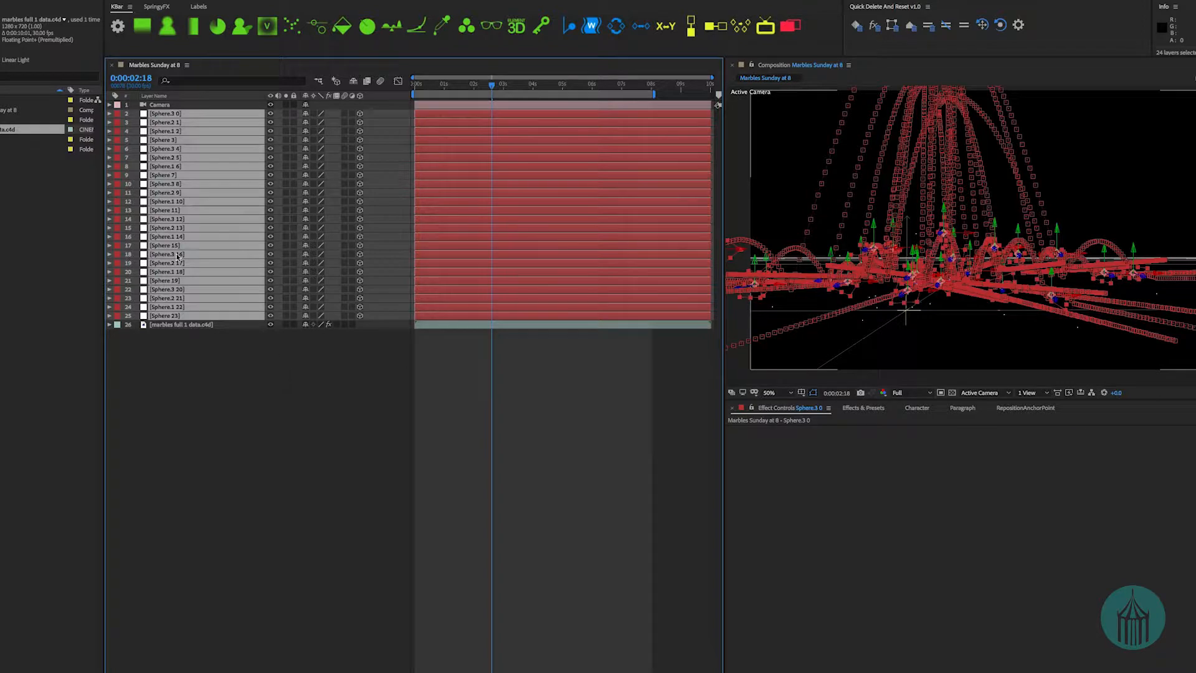
click(172, 325)
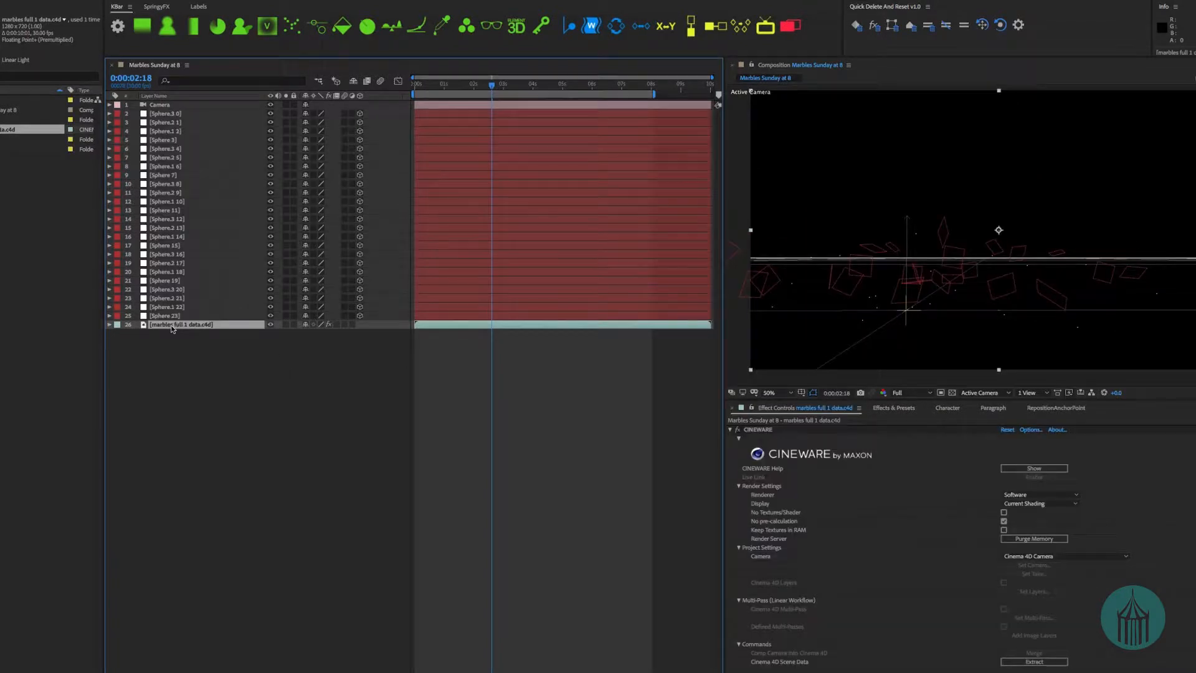
click(179, 264)
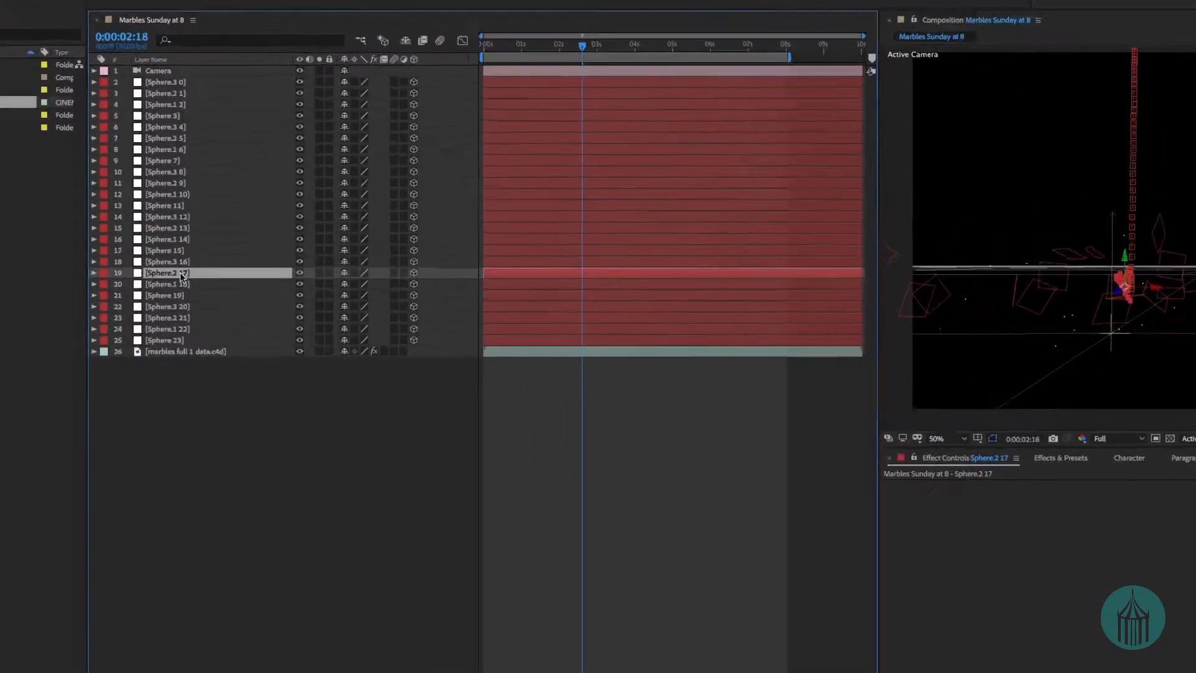
key(u)
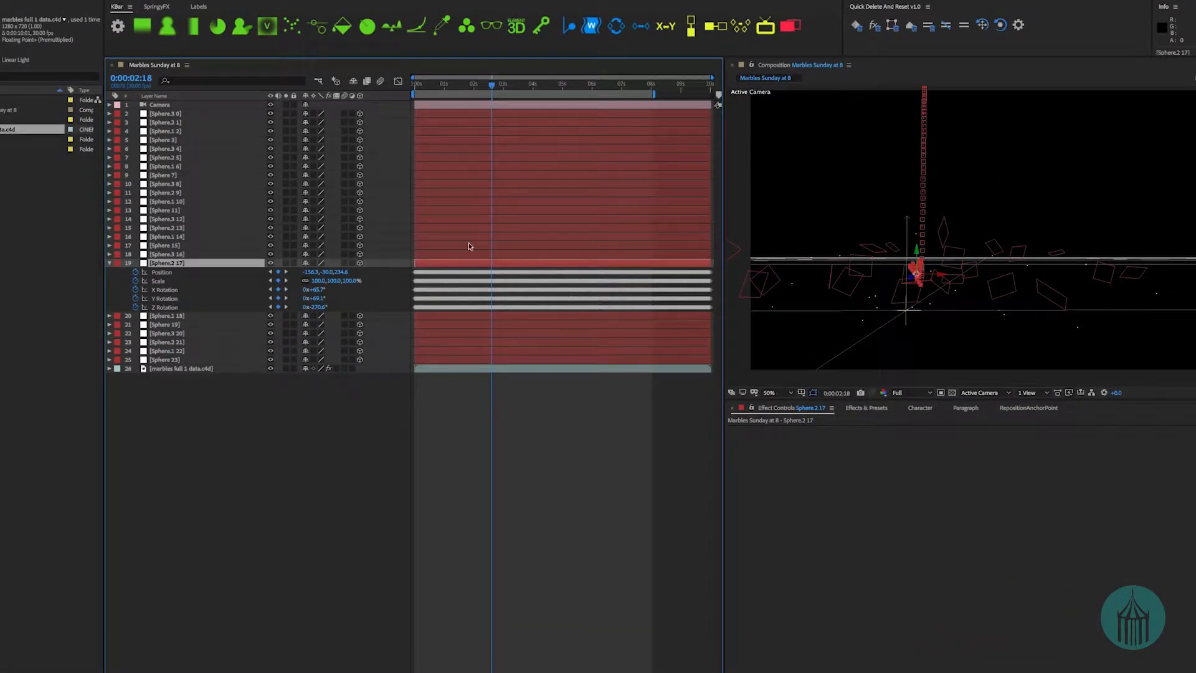
click(450, 86)
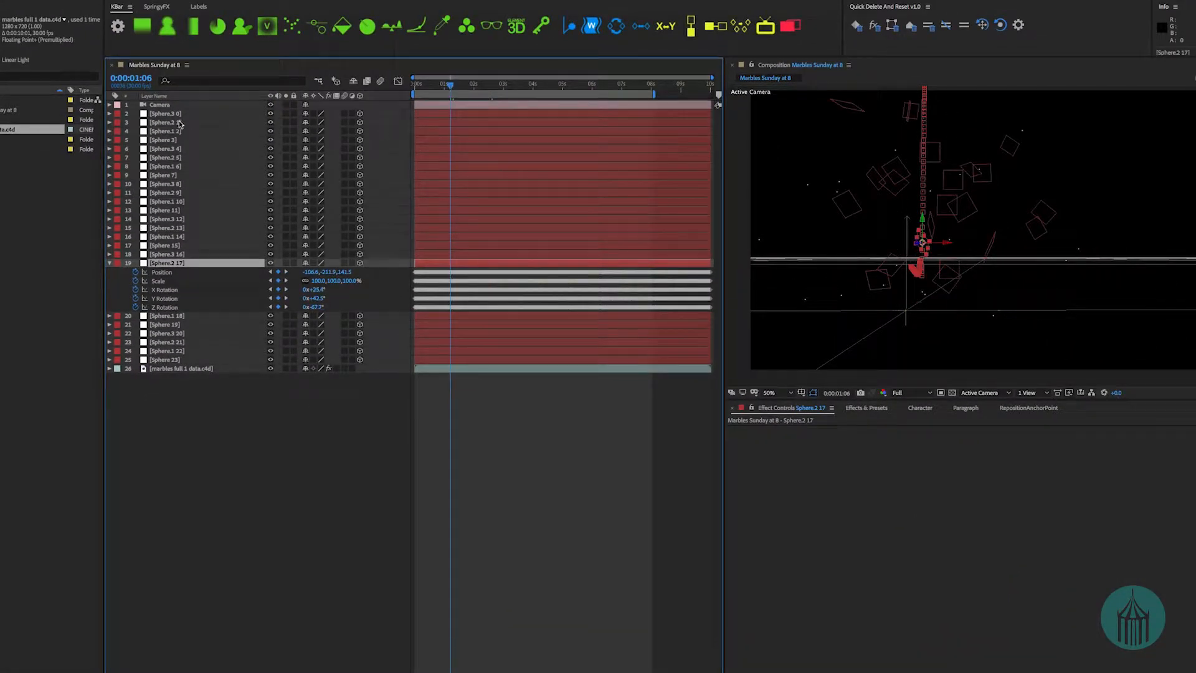
click(111, 264)
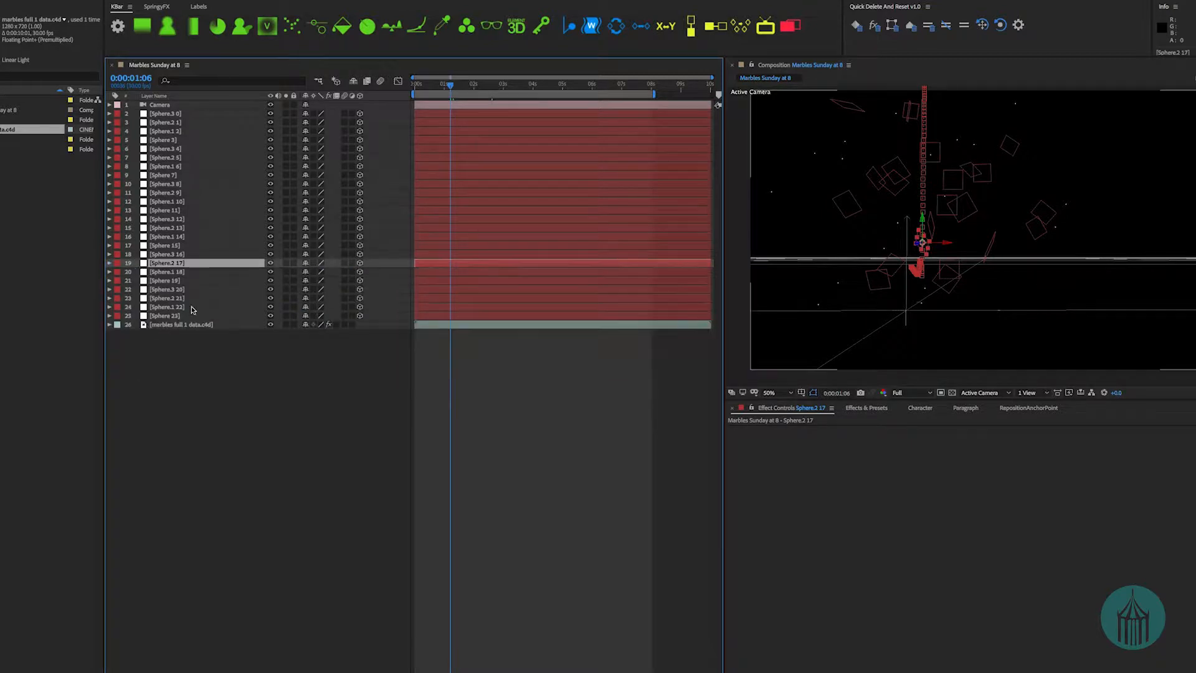
- Hide the marbles full 1 data.c4d layer in the composition
click(203, 358)
click(199, 325)
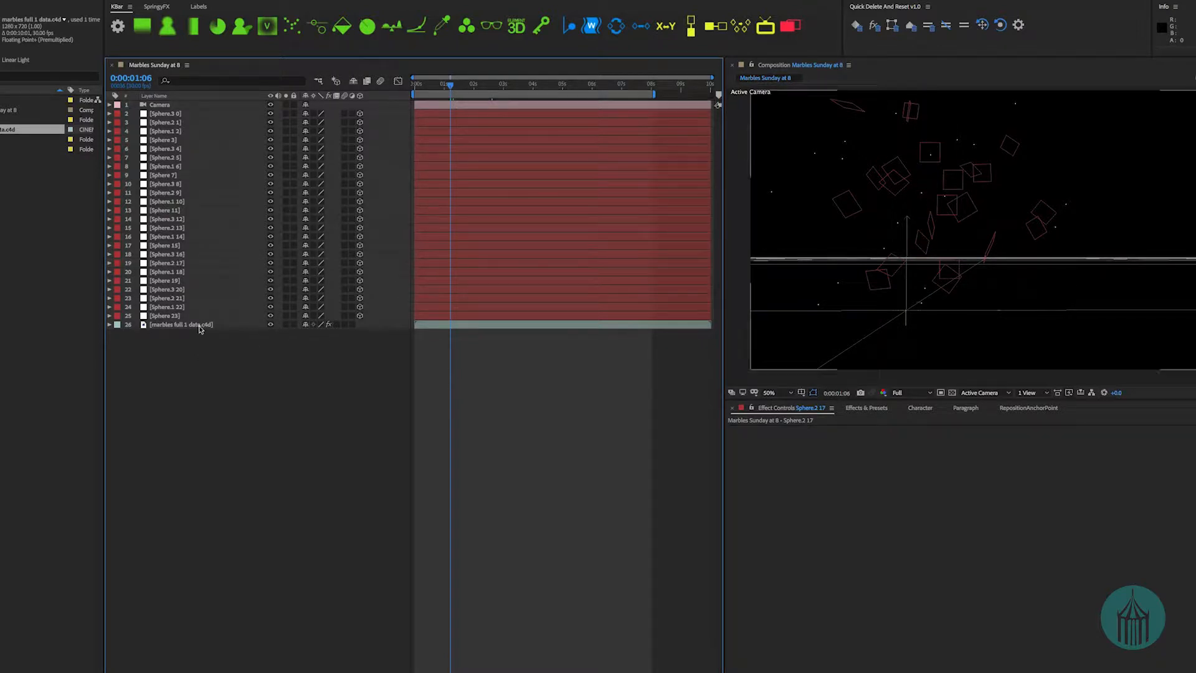
click(271, 325)
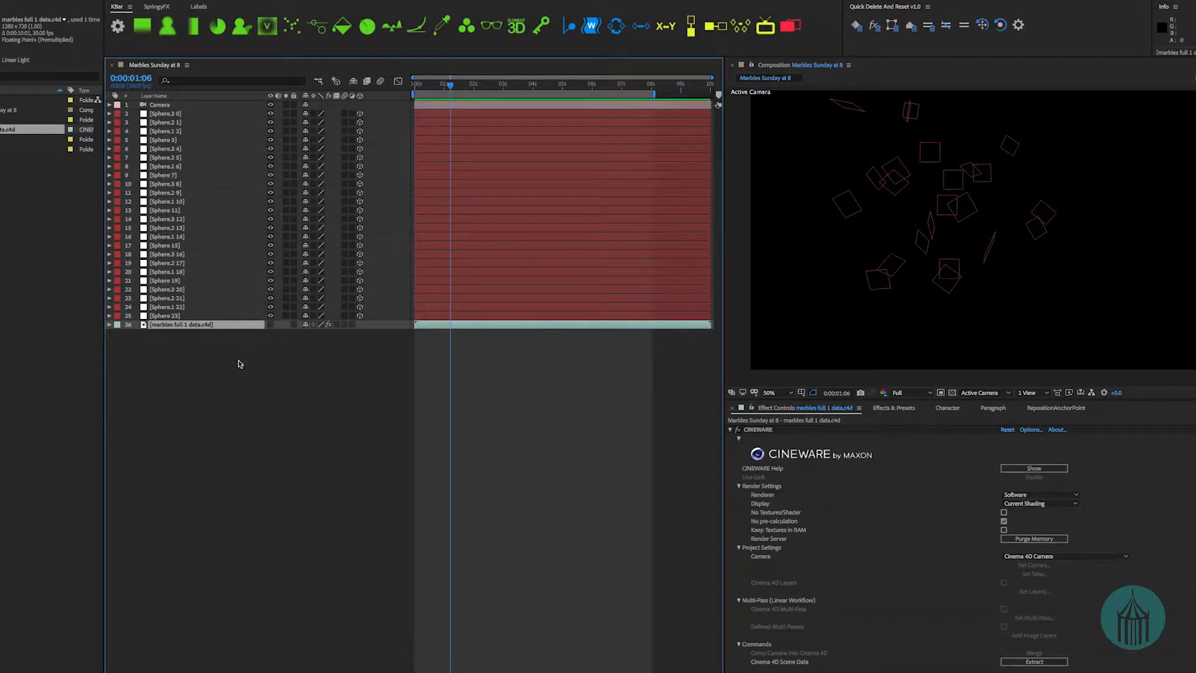
- Place the marbles demo full render above the c4d layer from the start, and scrub through to check it against the nulls
drag(469, 86, 409, 104)
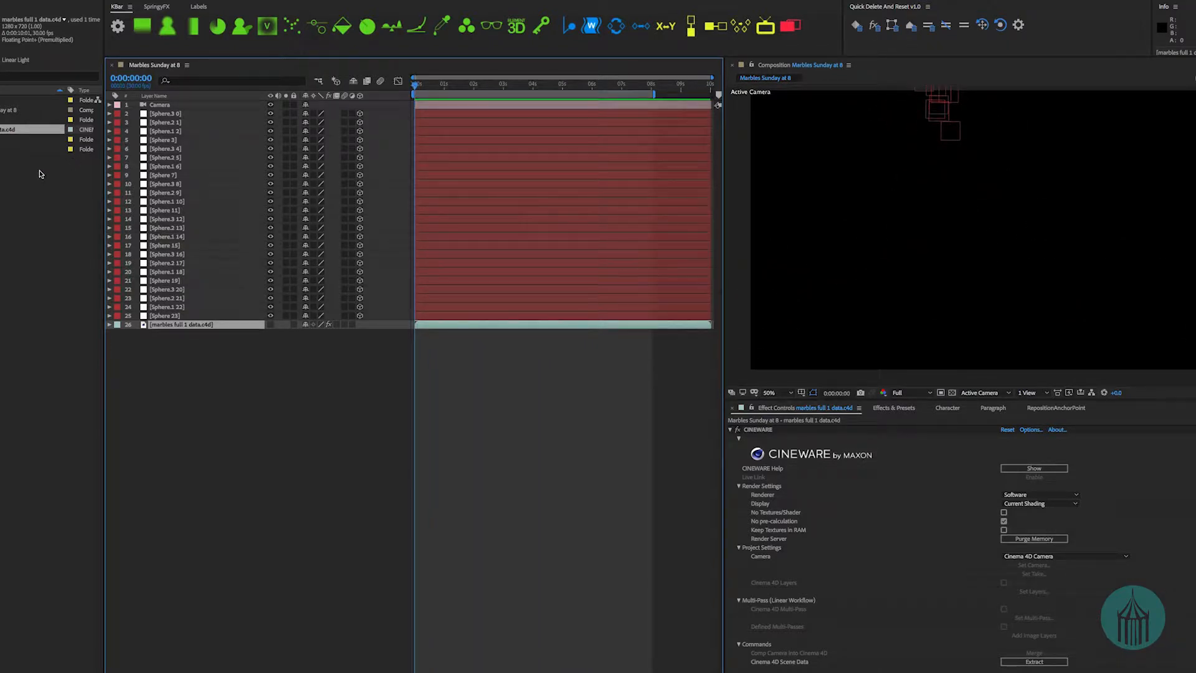
drag(34, 148, 228, 324)
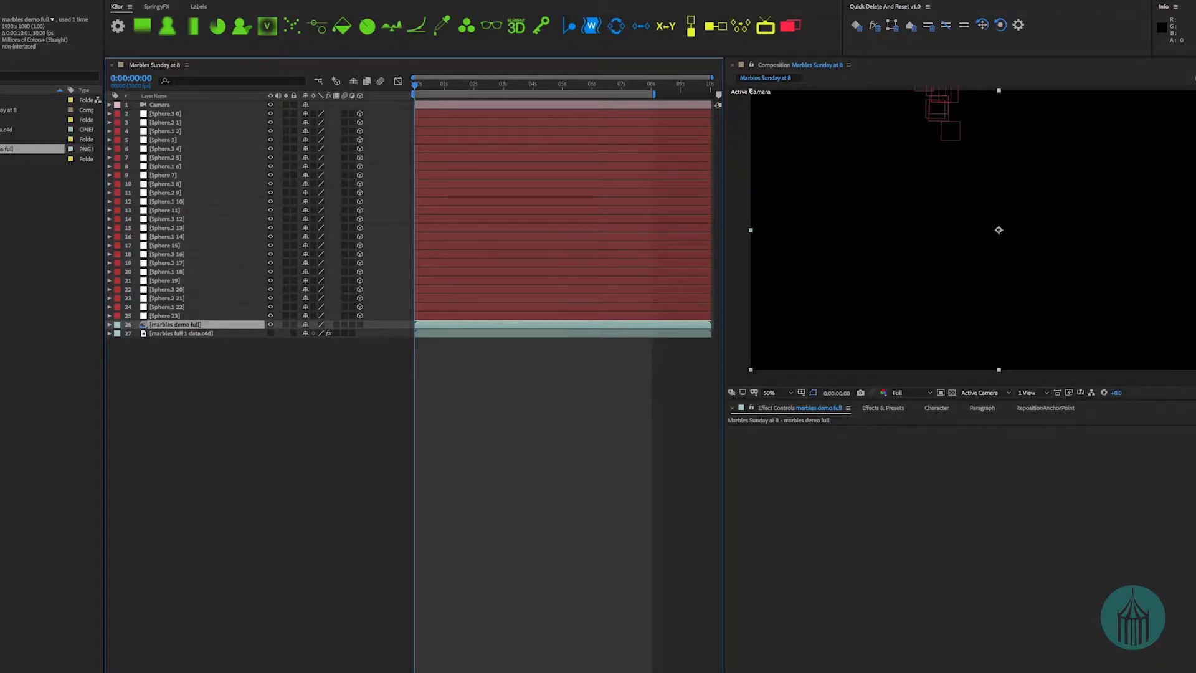
drag(430, 85, 480, 90)
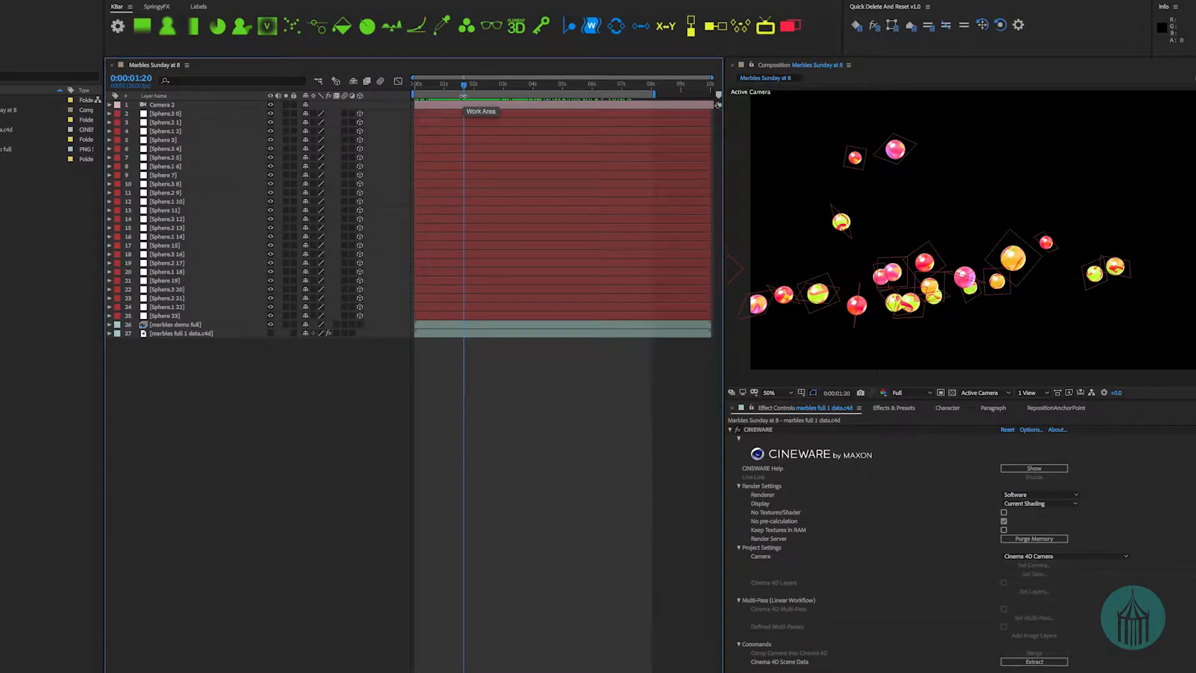
drag(464, 86, 342, 144)
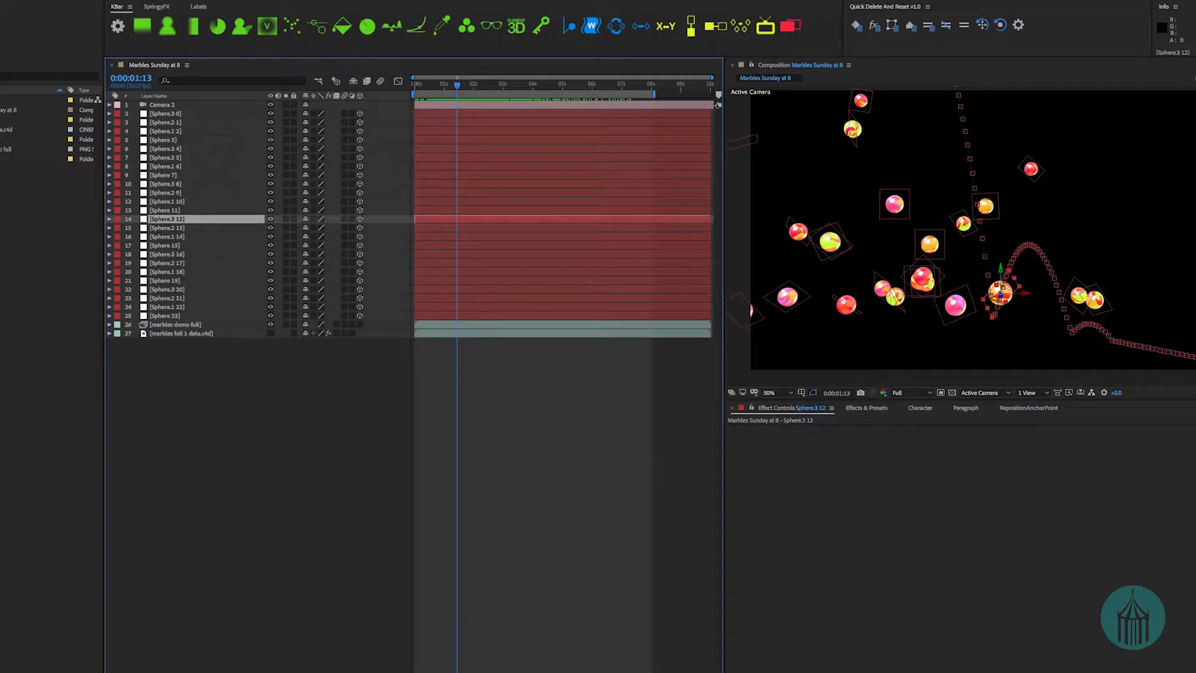
- Create a full-frame medium orange solid directly above the Sphere.3 12 null at 0:00:01:13
key(ctrl+y)
click(139, 228)
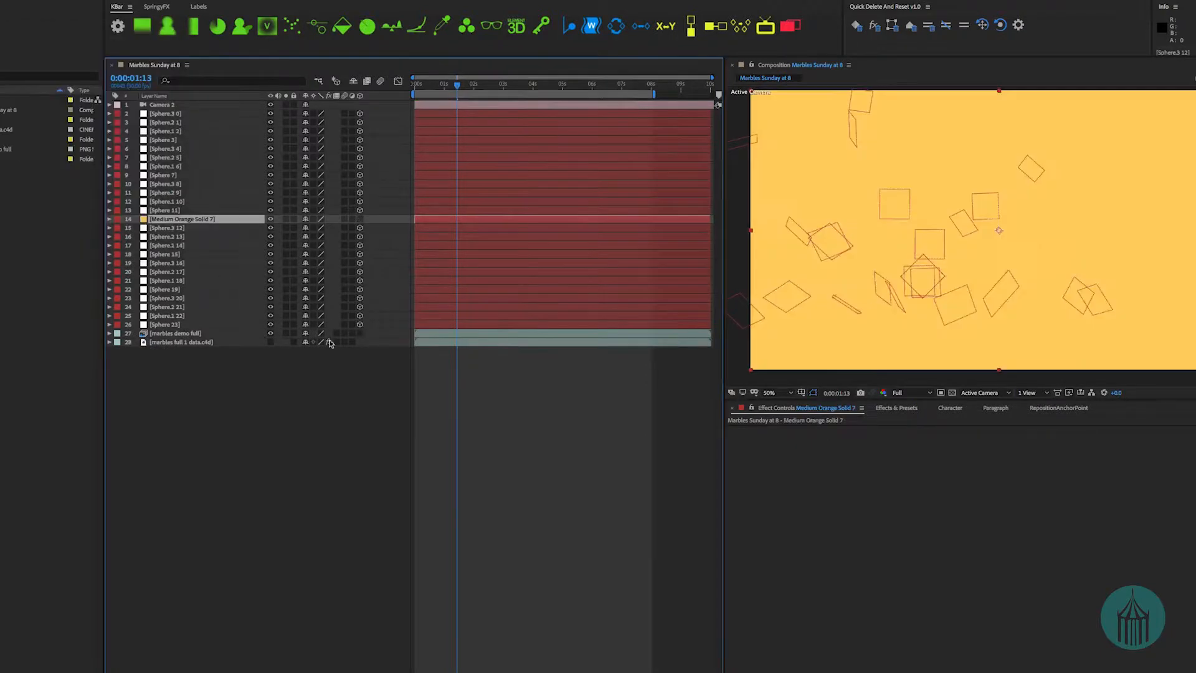
click(173, 221)
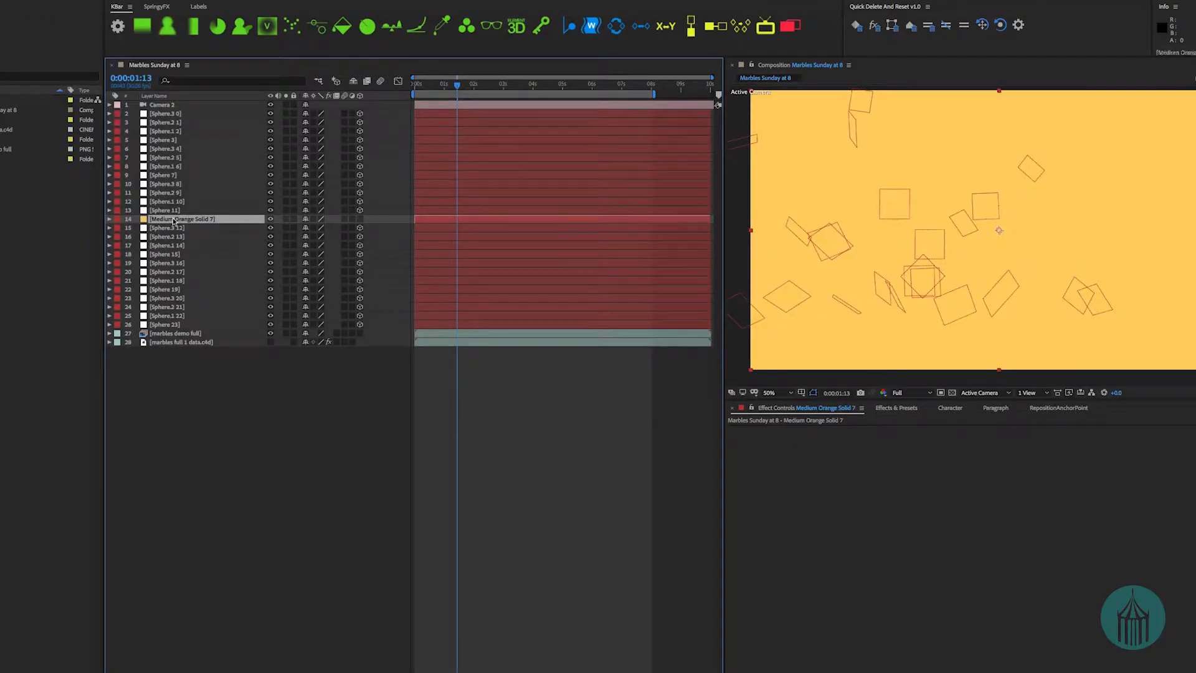
- Search the effects for "part" and apply Trapcode Particular to the medium orange solid
click(884, 408)
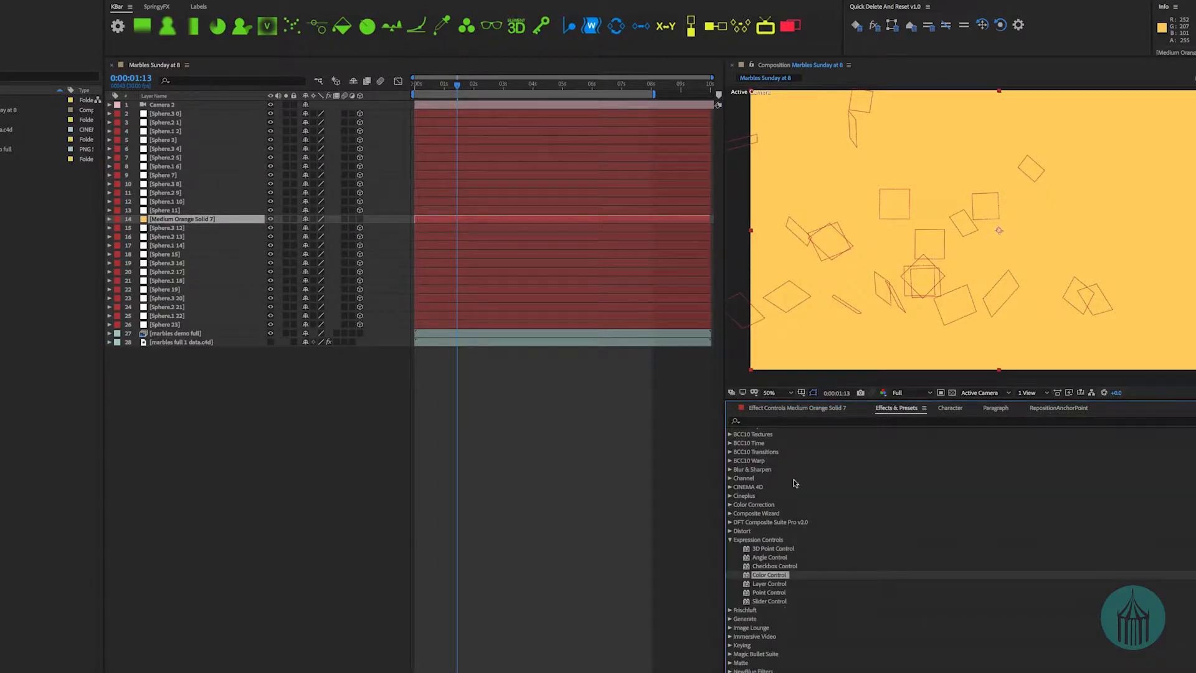
click(780, 422)
text(part)
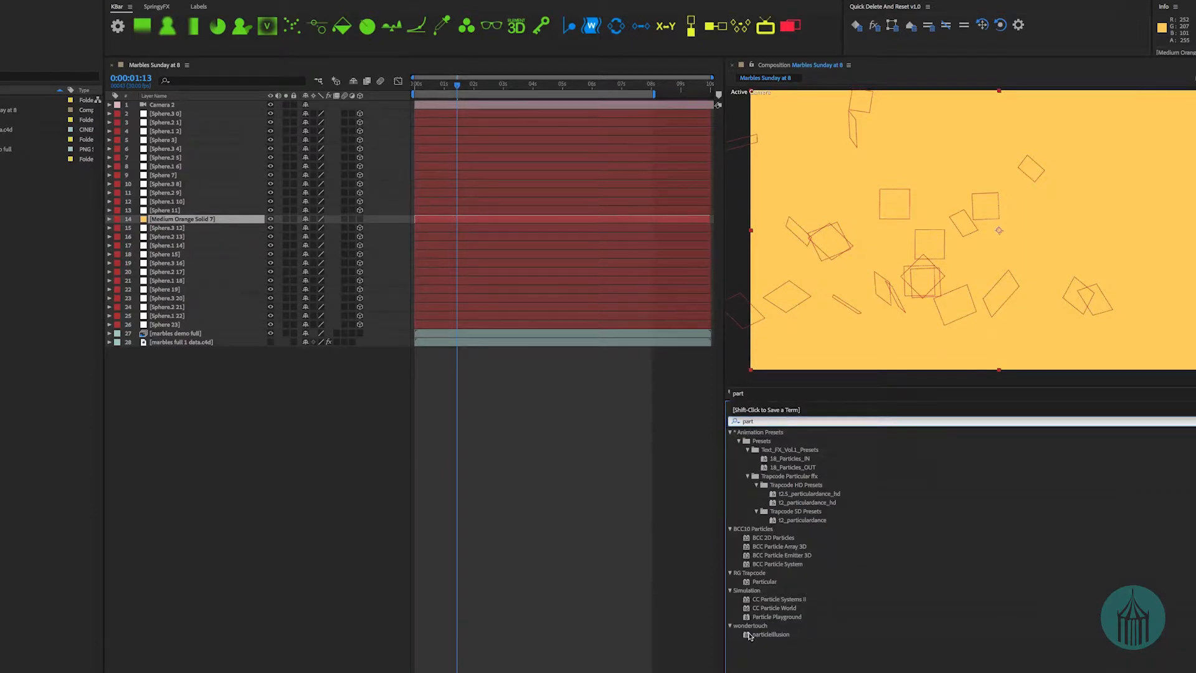
click(746, 582)
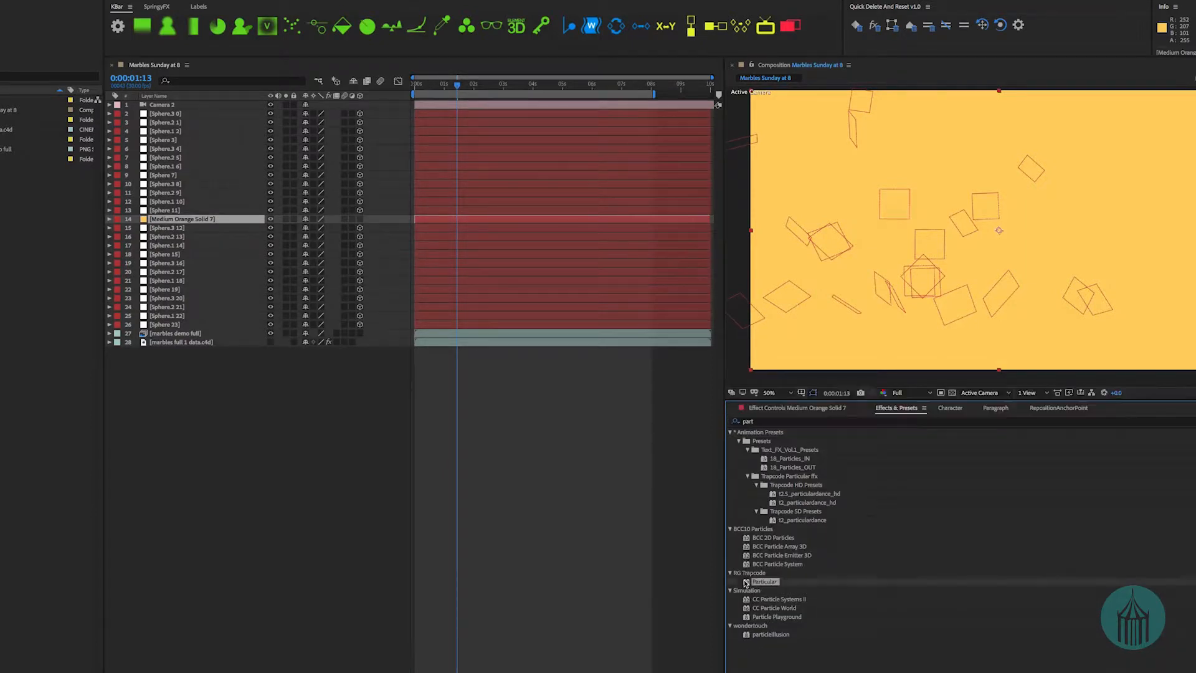
double_click(745, 582)
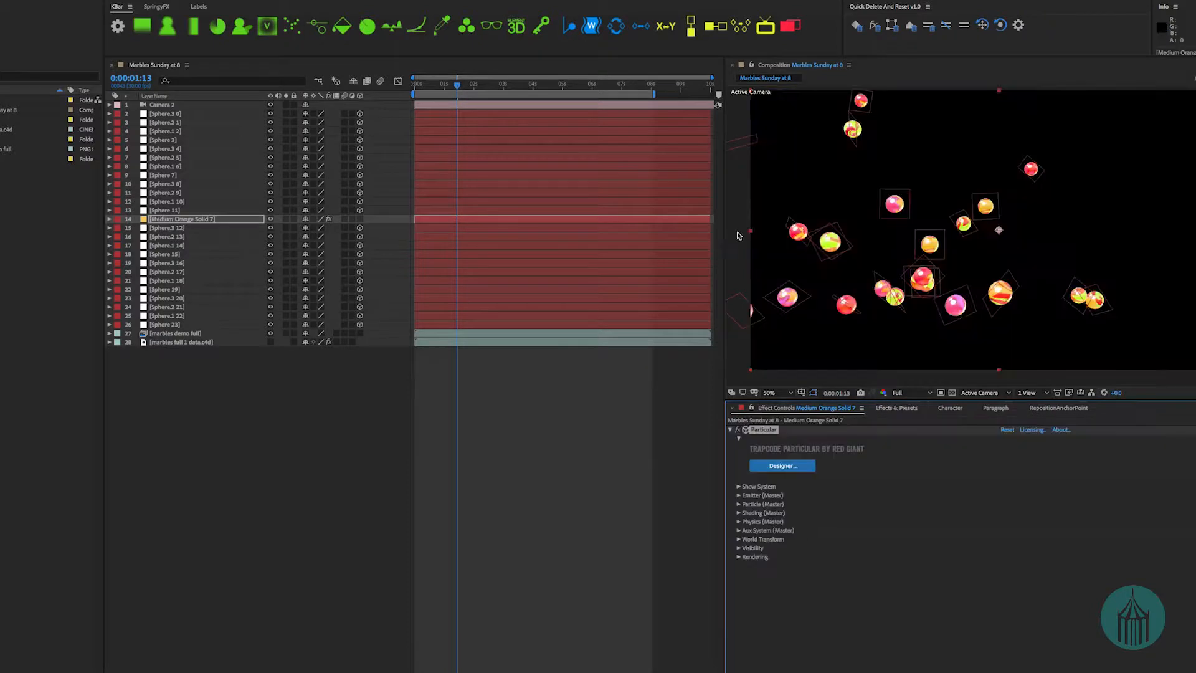
- Solo the Particular solid and the Sphere.3 12 null, leaving the null selected
click(286, 220)
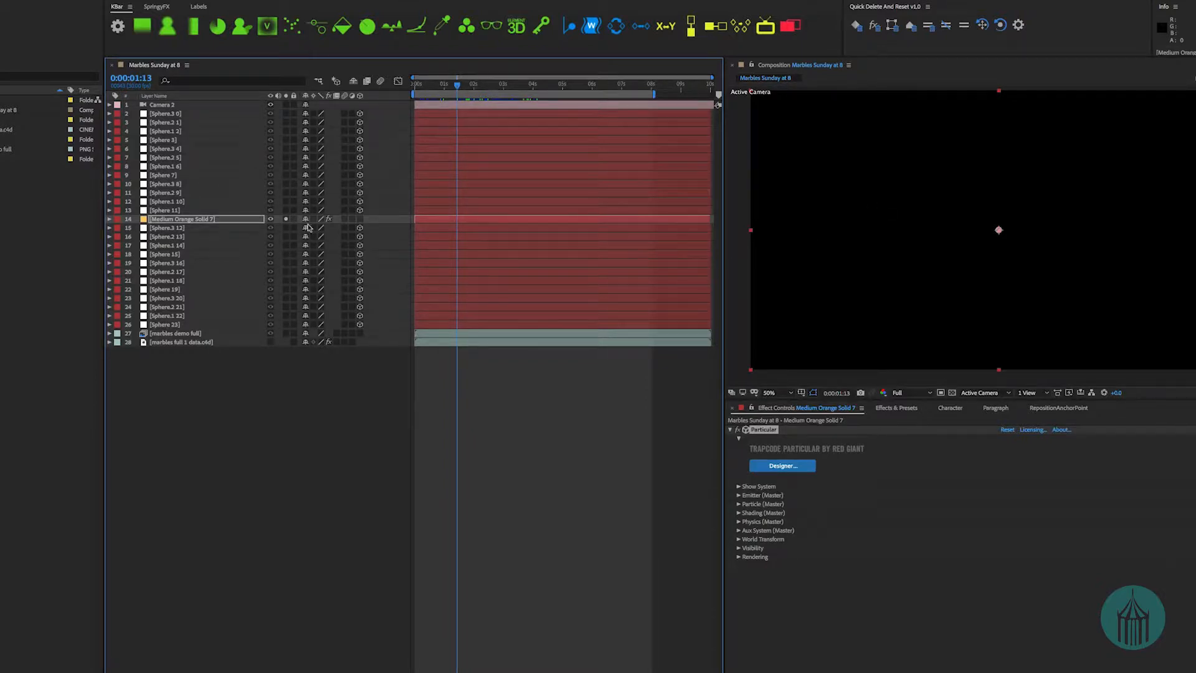
click(247, 223)
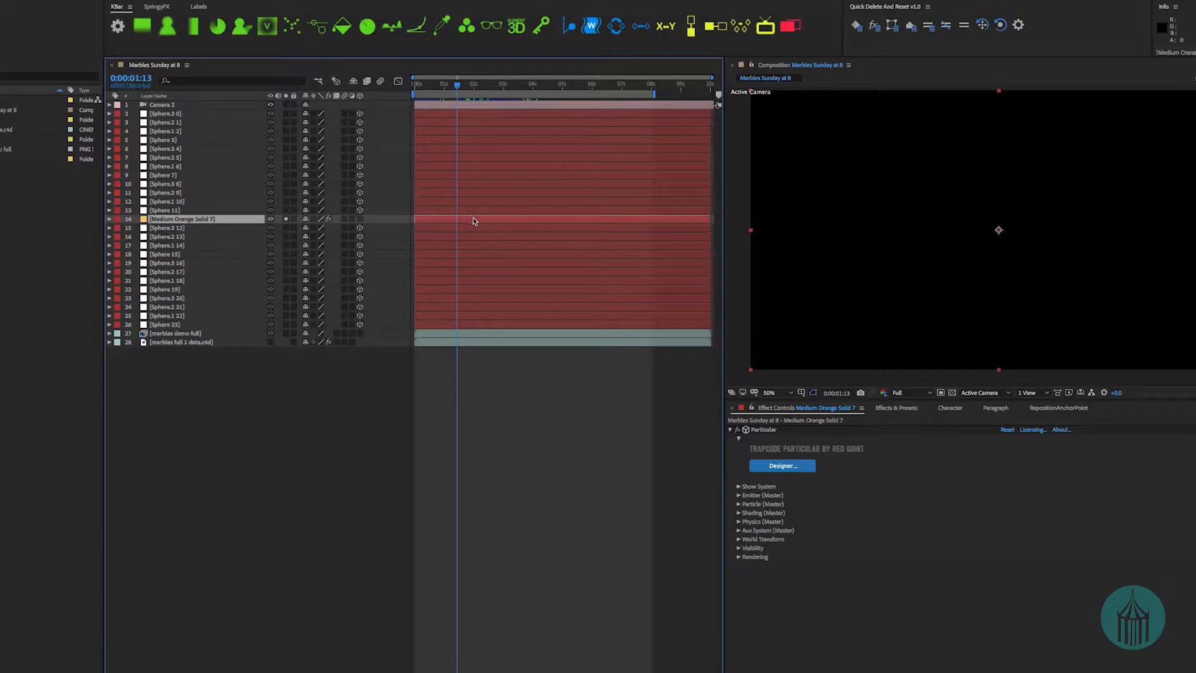
click(194, 228)
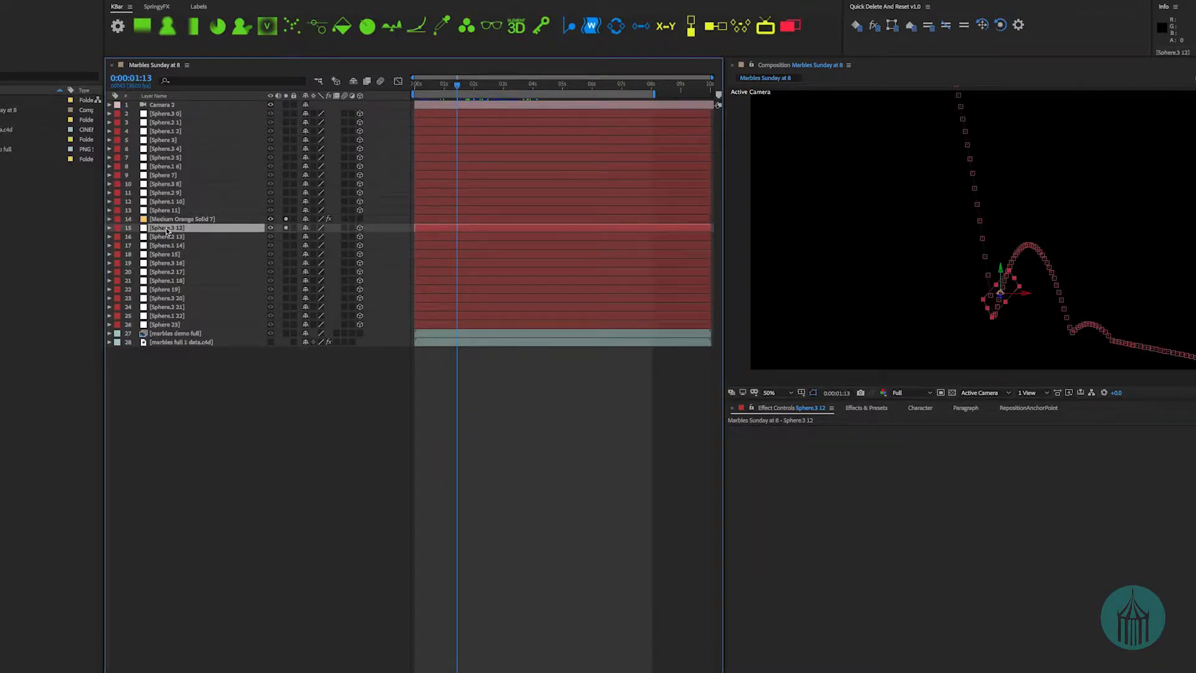
- Link the Particular emitter's Position on the orange solid to the Sphere.3 12 null's Position with an expression
key(p)
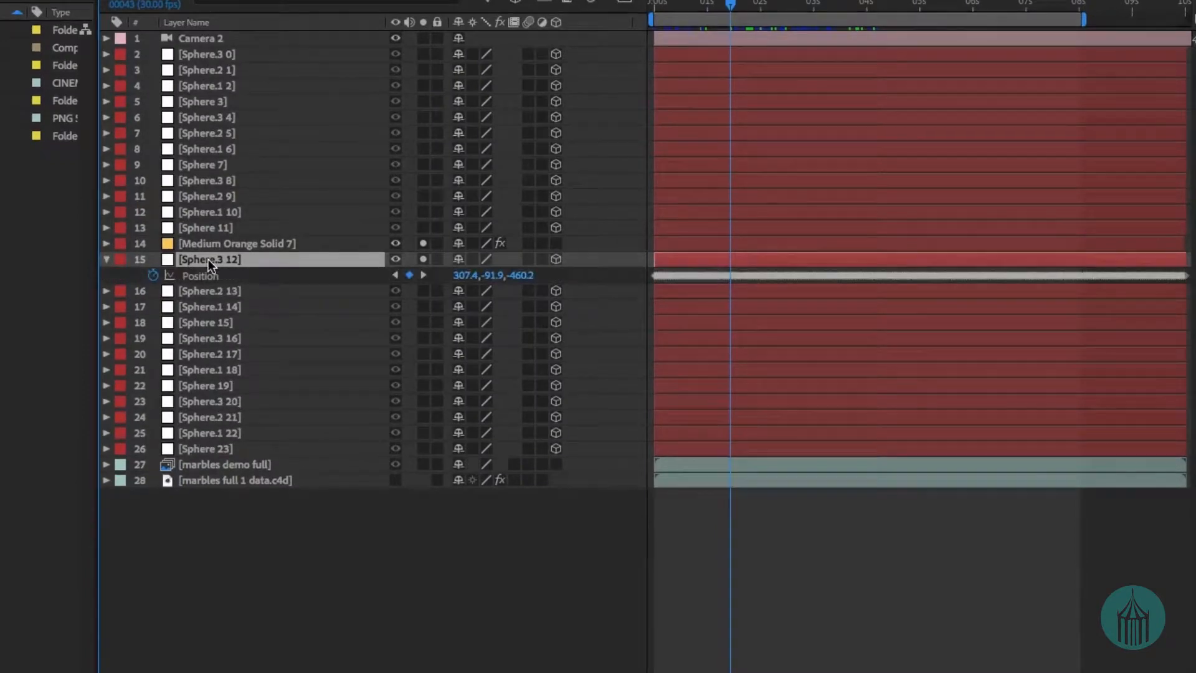
click(245, 243)
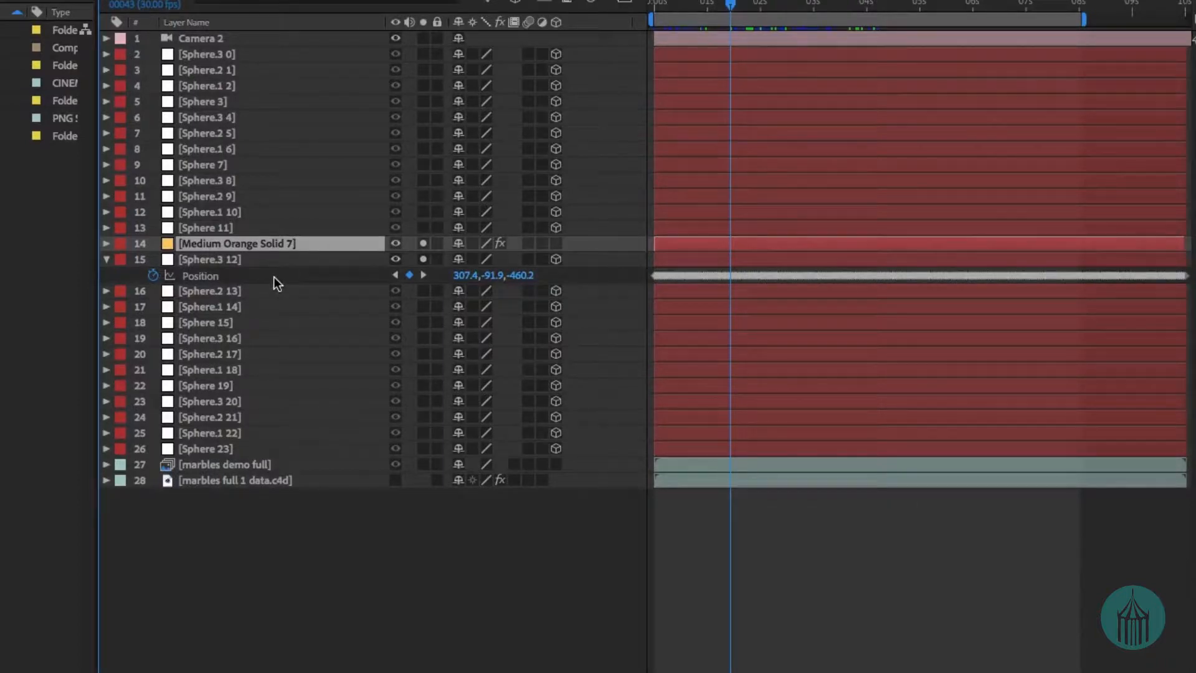
click(107, 245)
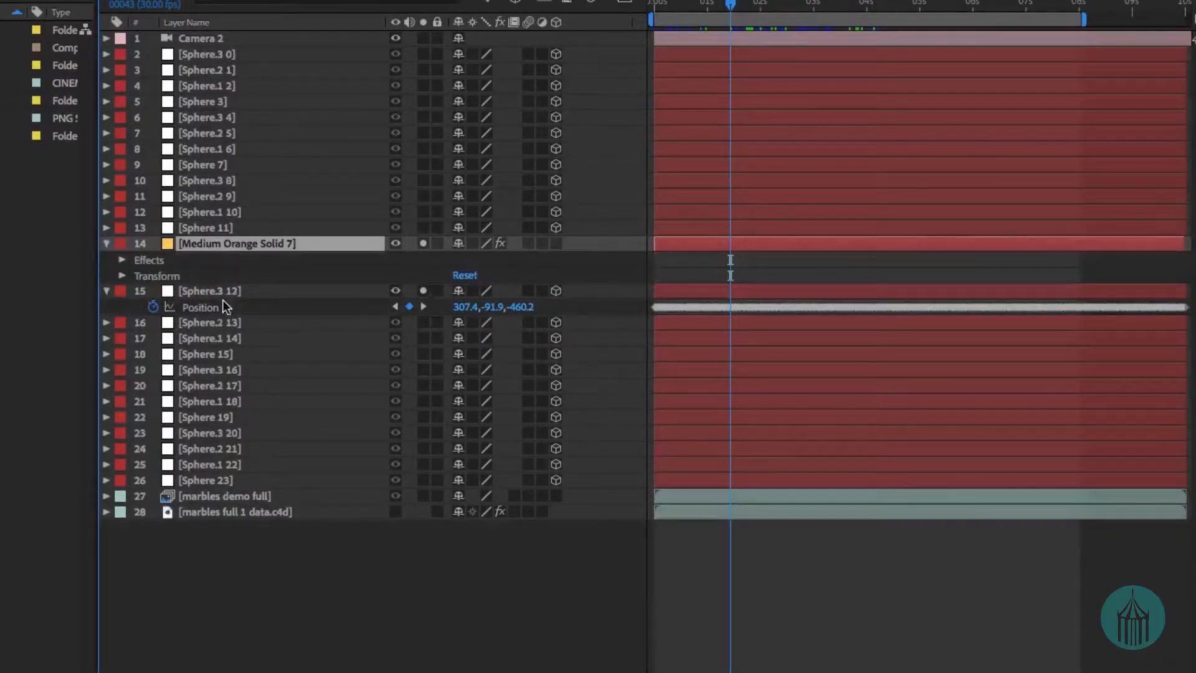
click(122, 260)
click(138, 276)
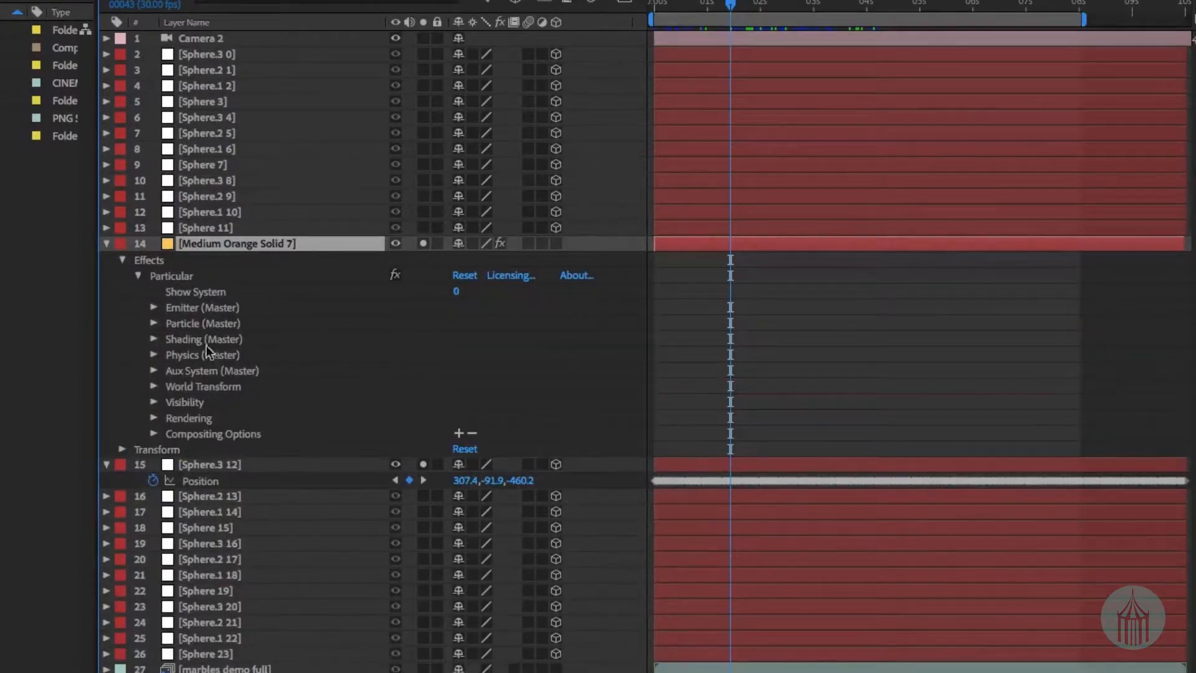
click(154, 308)
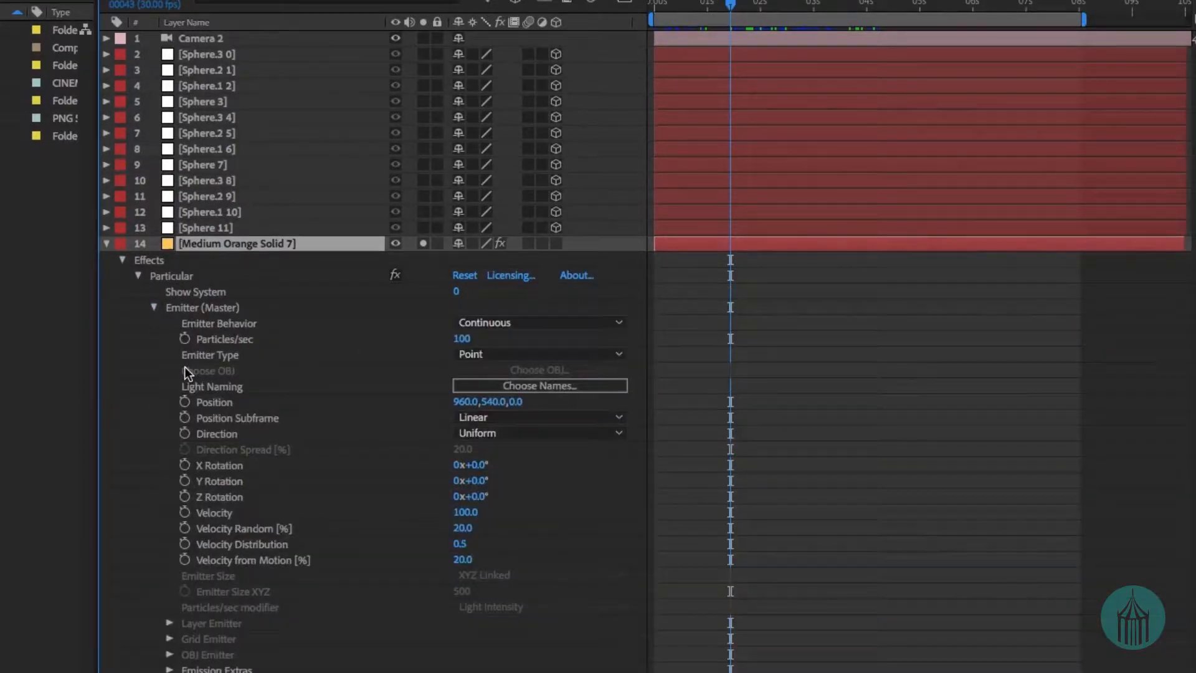
alt+click(185, 402)
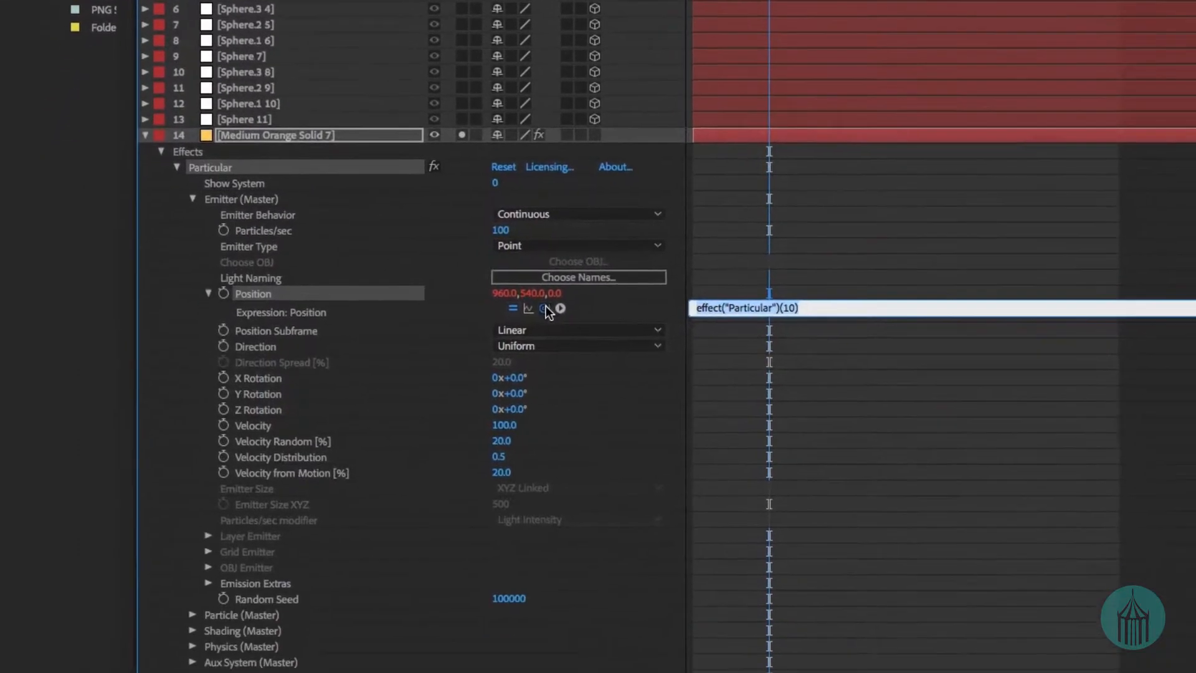
drag(546, 308, 365, 553)
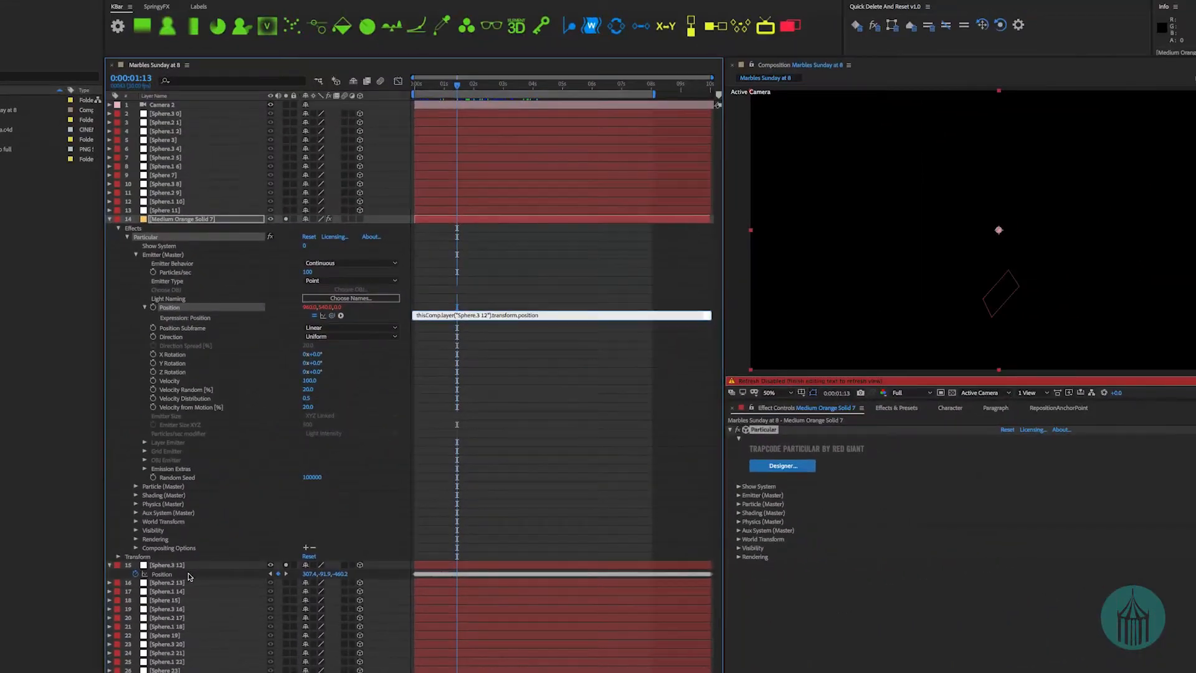
click(188, 576)
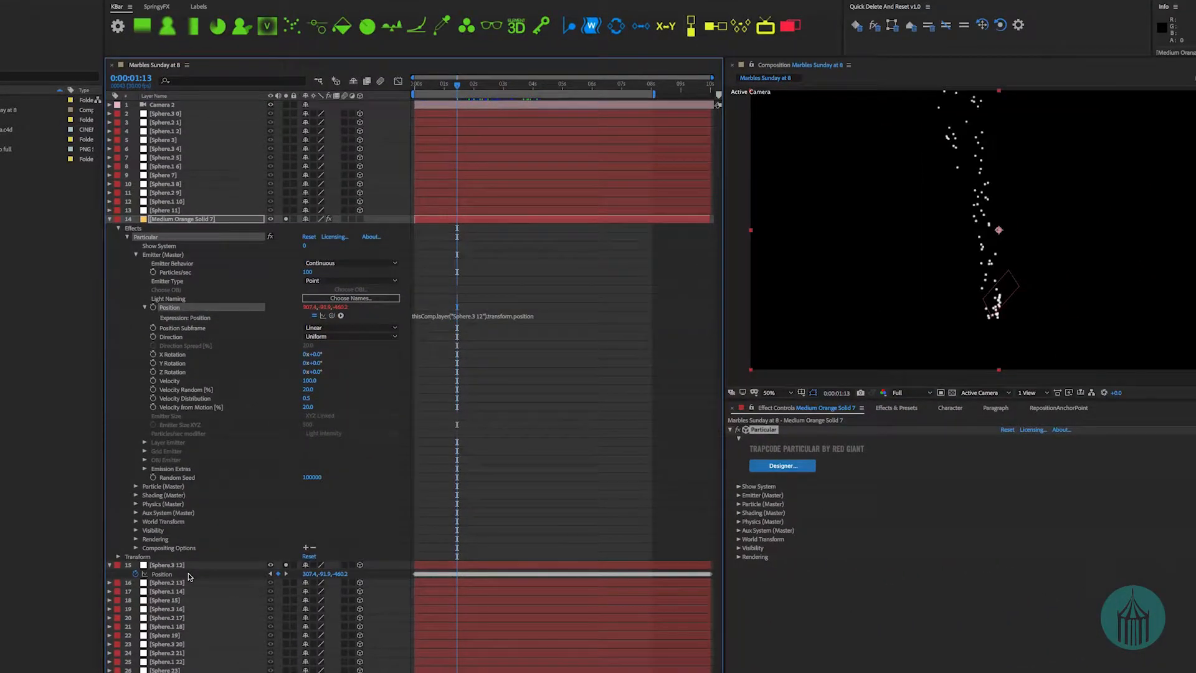
- At 0:00:01:19, set the emitter's Velocity, Velocity Random, Velocity Distribution and Velocity from Motion all to 0
drag(439, 86, 463, 100)
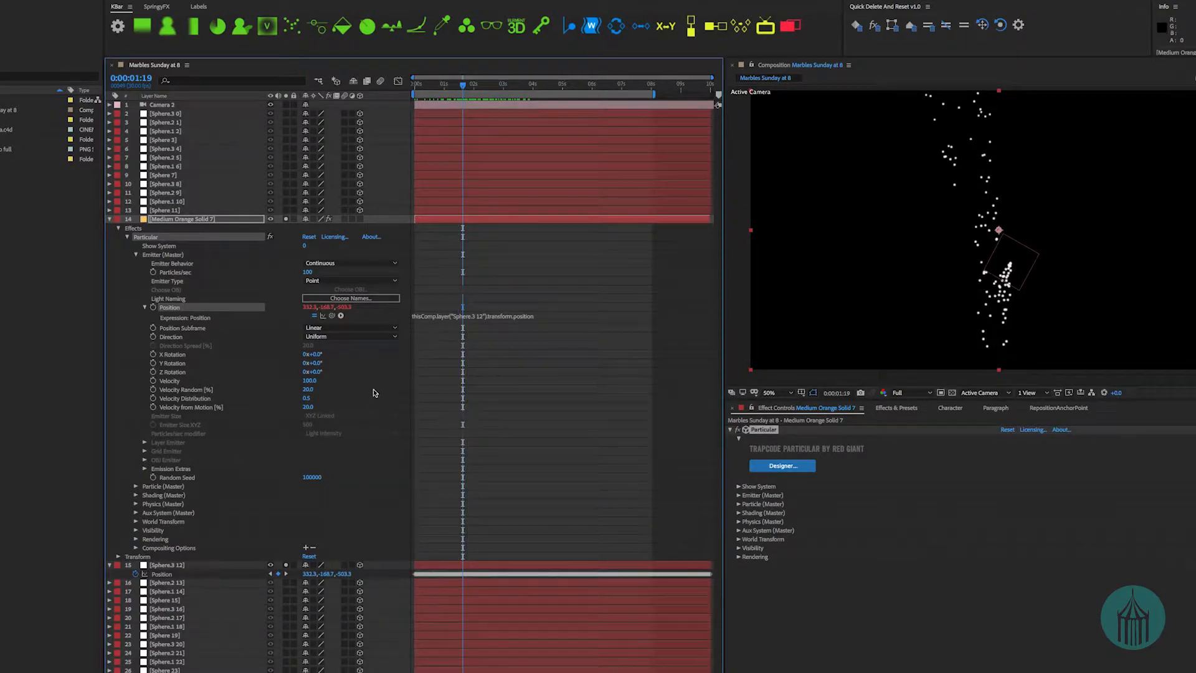
click(310, 380)
text(0)
key(Tab)
text(0)
key(Tab)
text(0)
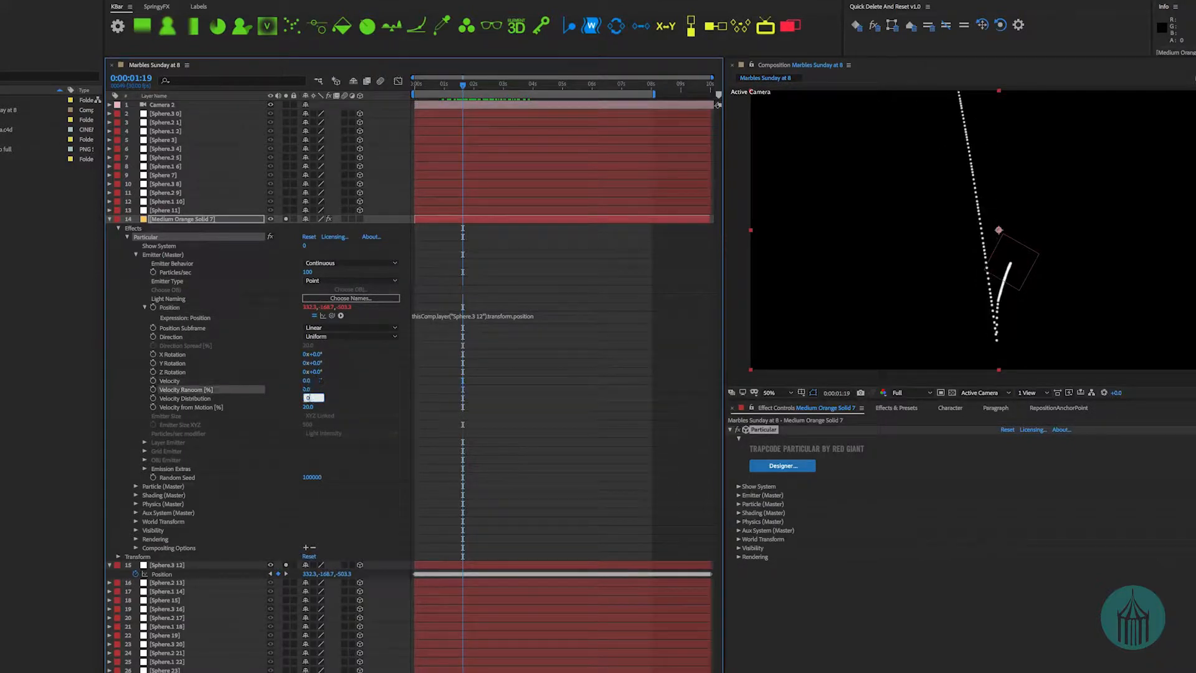
key(Tab)
text(0)
key(Return)
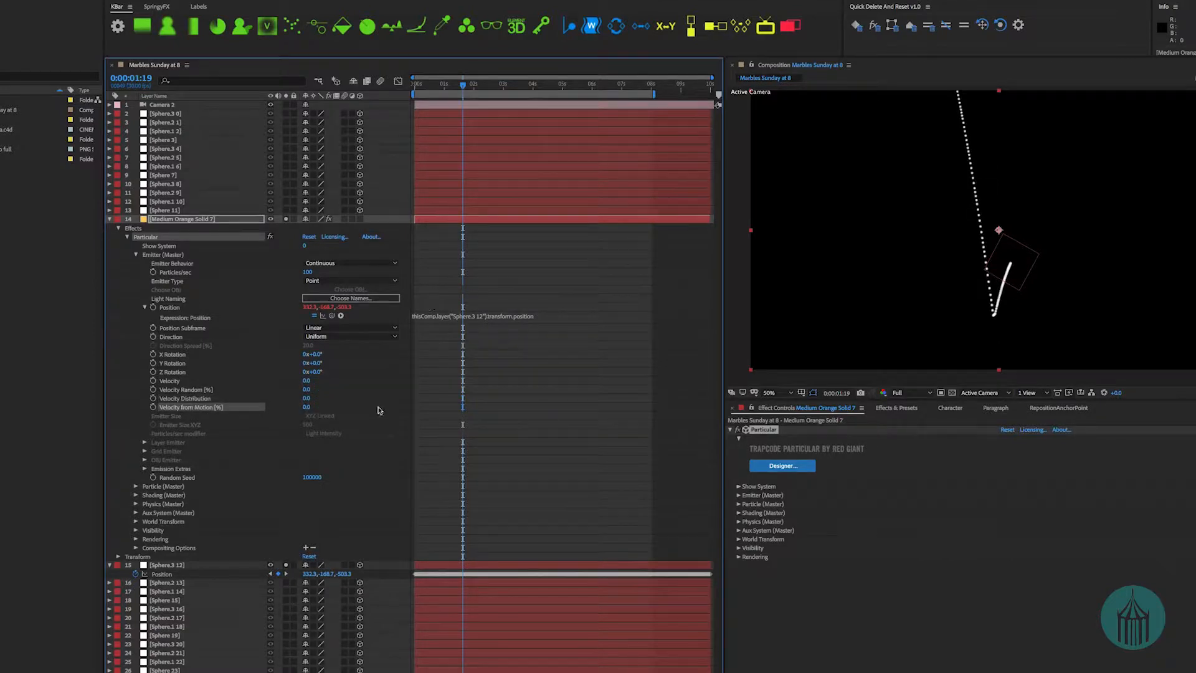
- Set the emitter's Particles/sec to 750 and preview the particle trail
click(308, 272)
text(750)
key(Return)
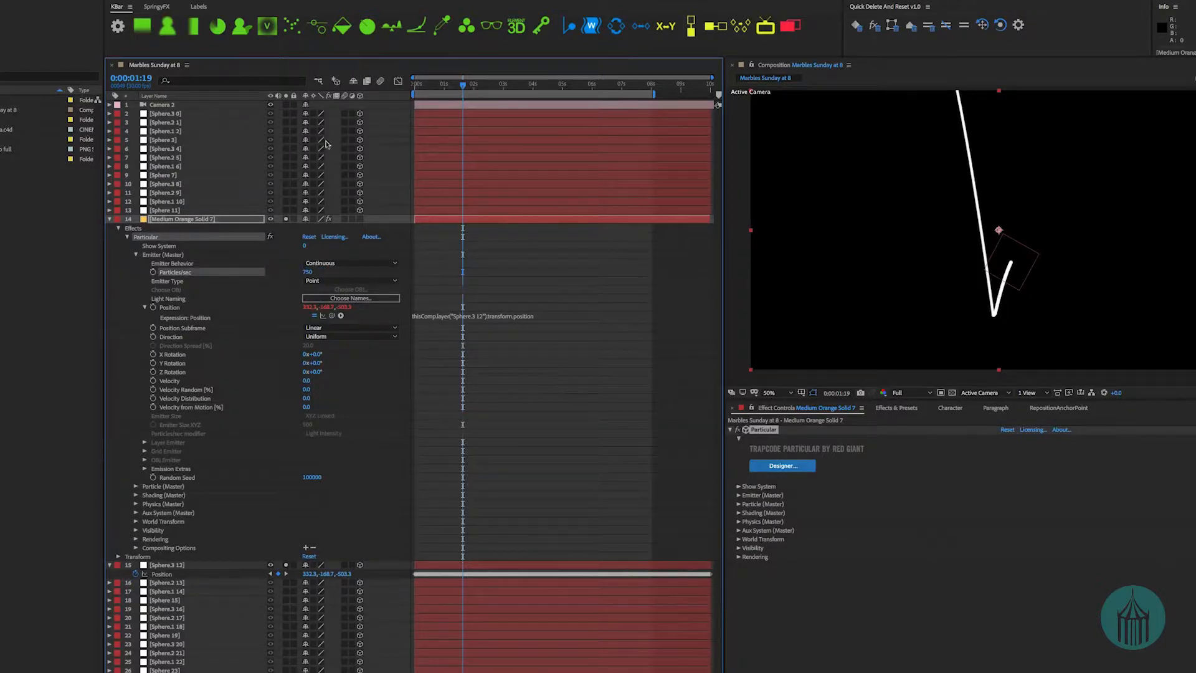
key(space)
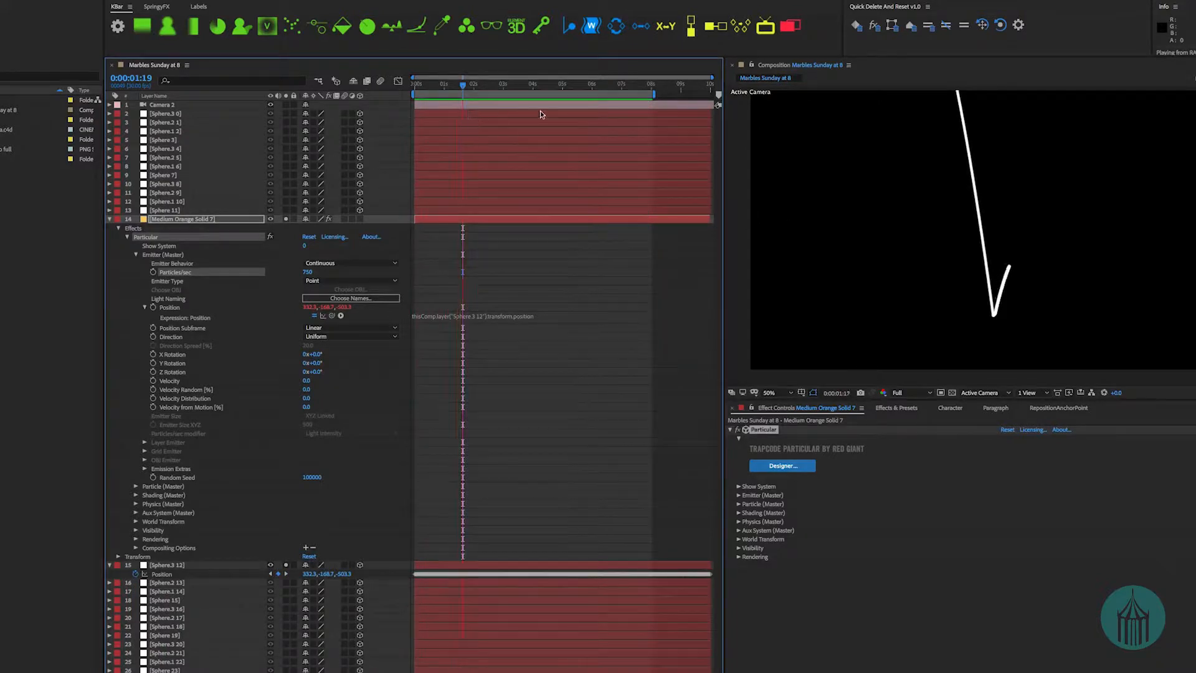
key(space)
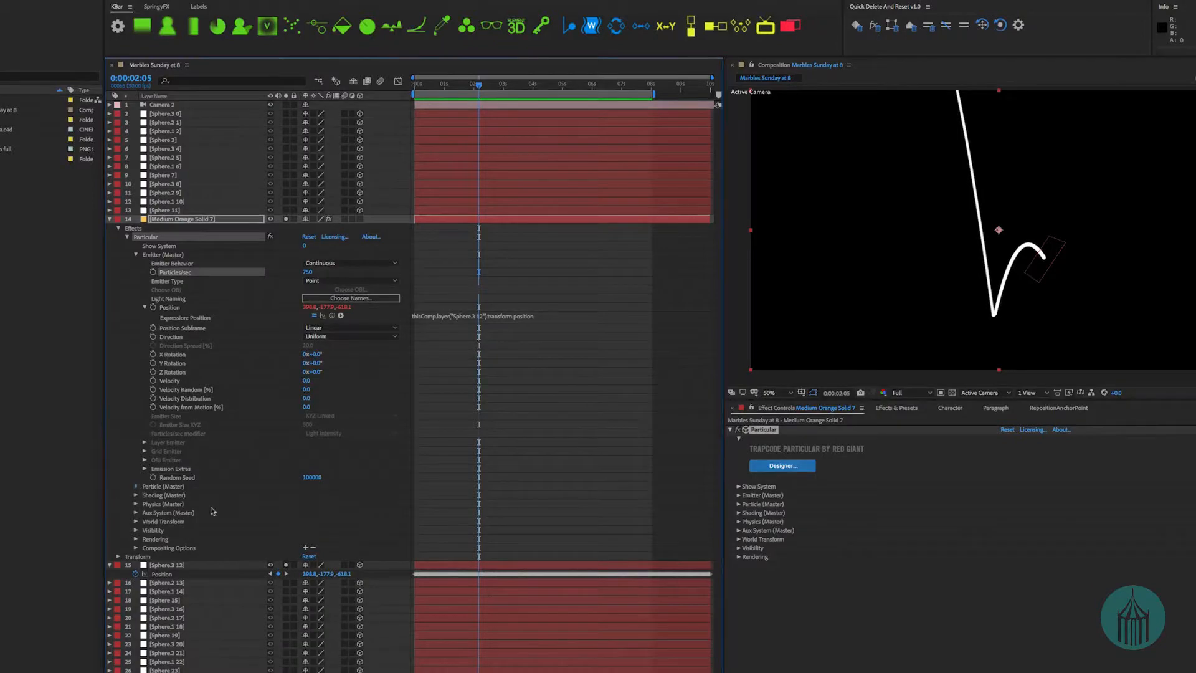
- Apply the preset that ramps linearly down to zero to the particles' Size over Life curve
click(136, 487)
scroll(412, 462, down, 4)
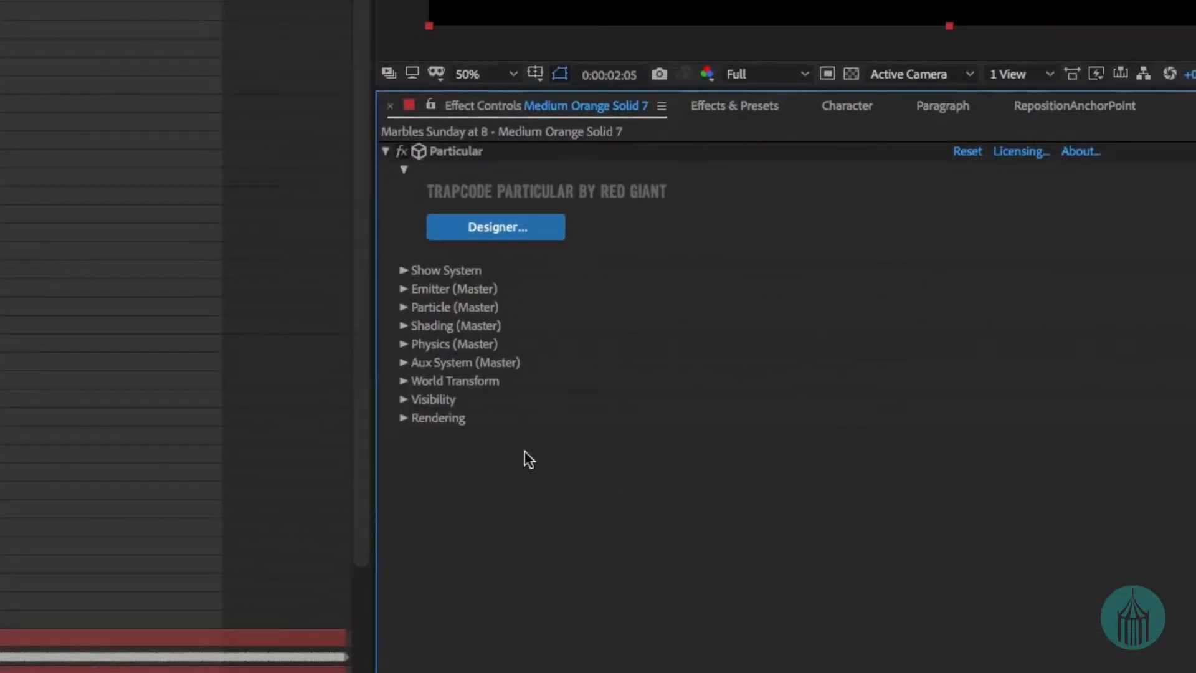
click(403, 307)
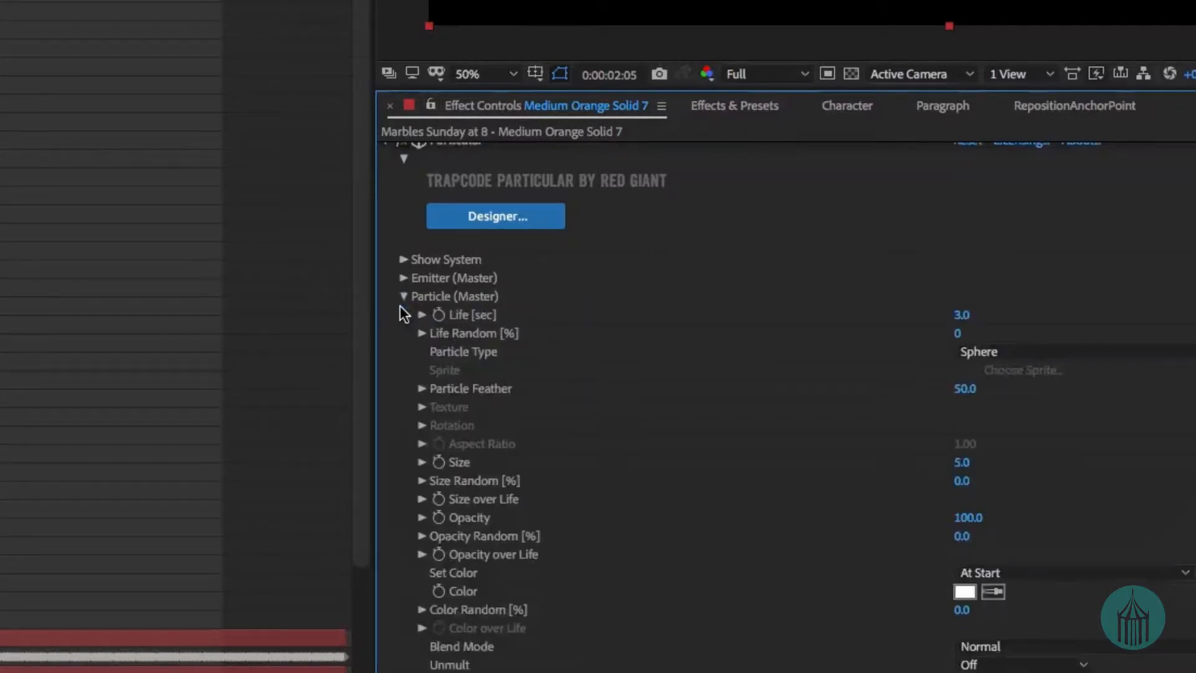
click(421, 499)
scroll(1021, 529, down, 2)
scroll(1017, 530, down, 2)
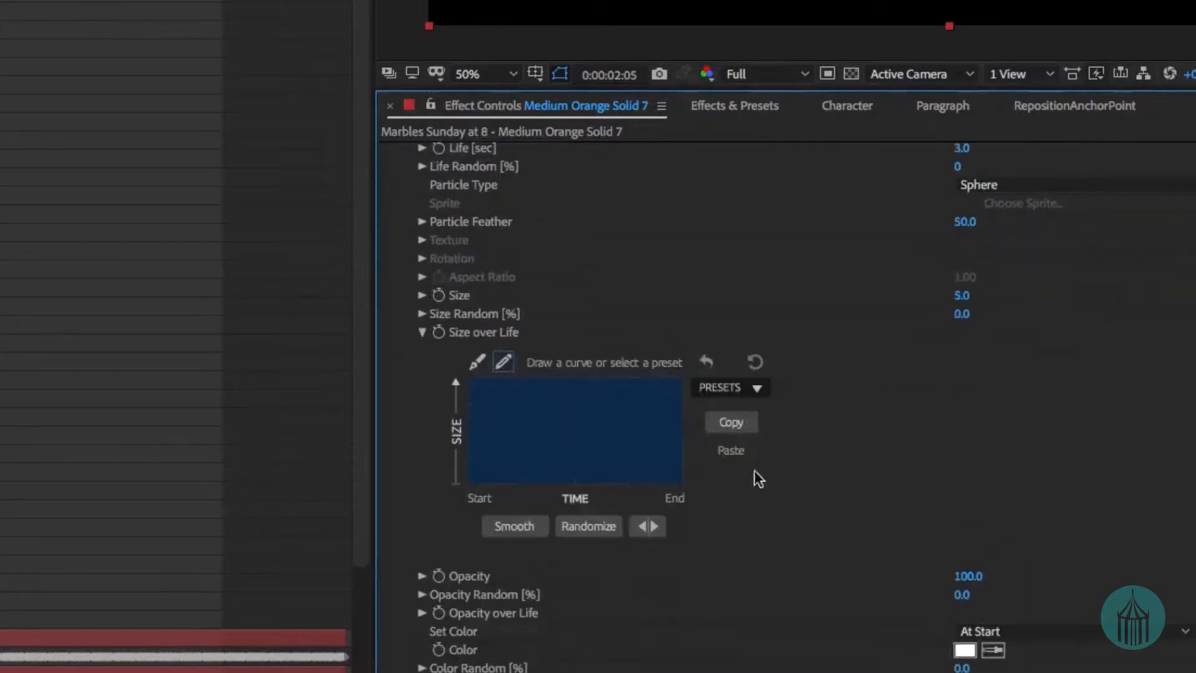
click(755, 387)
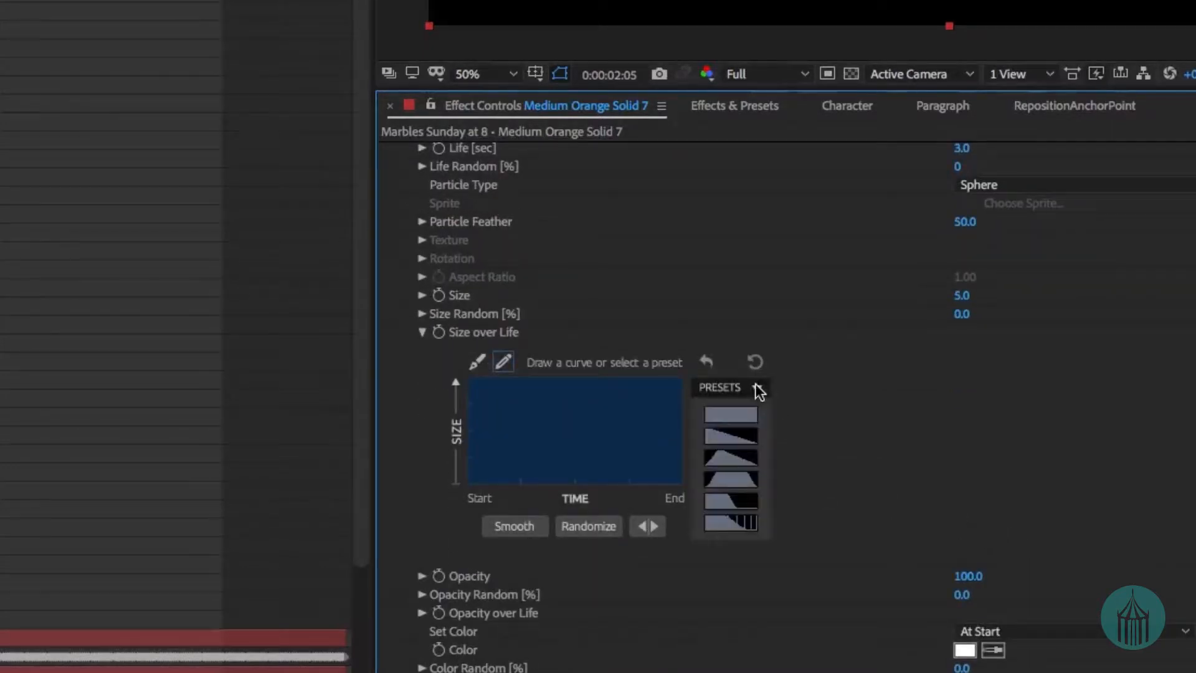
click(731, 436)
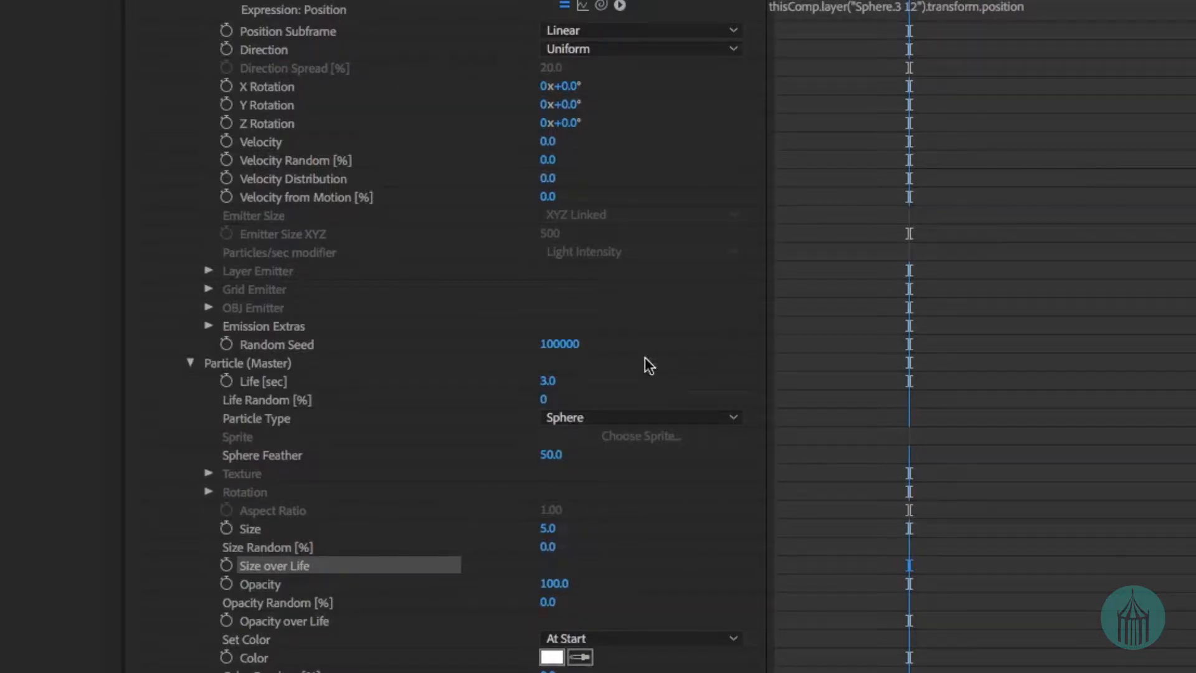
- Set the particle Life to 0.3 seconds and play back the shortened trail
click(548, 380)
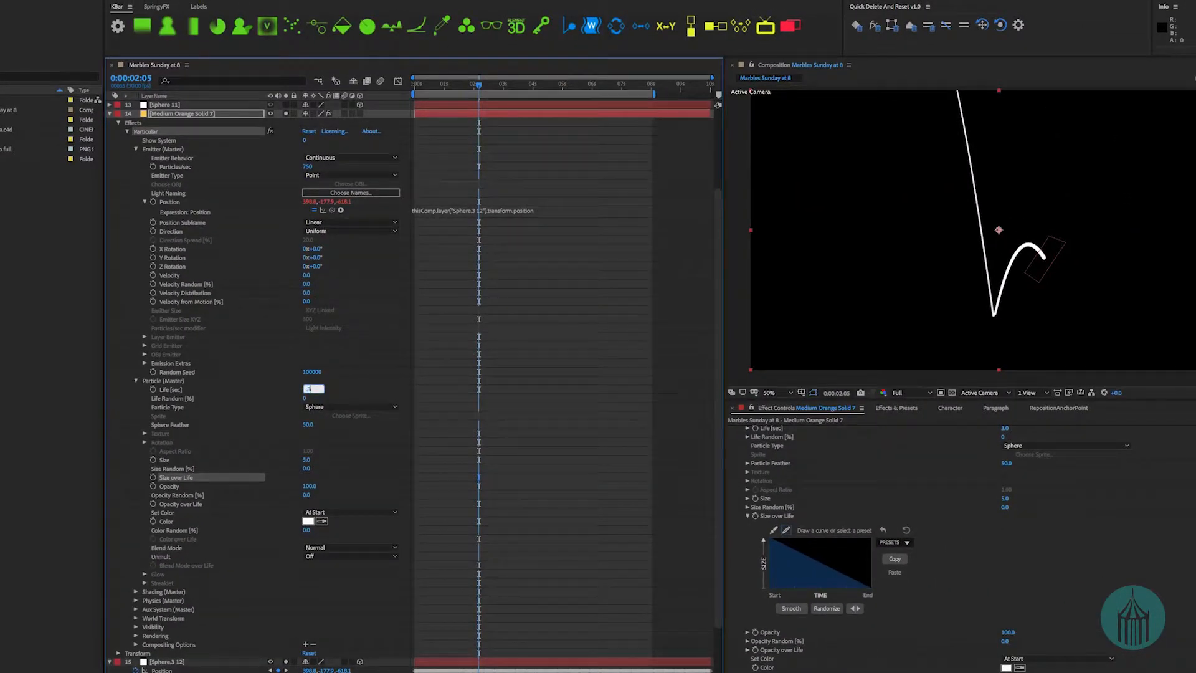
text(0.3)
key(Return)
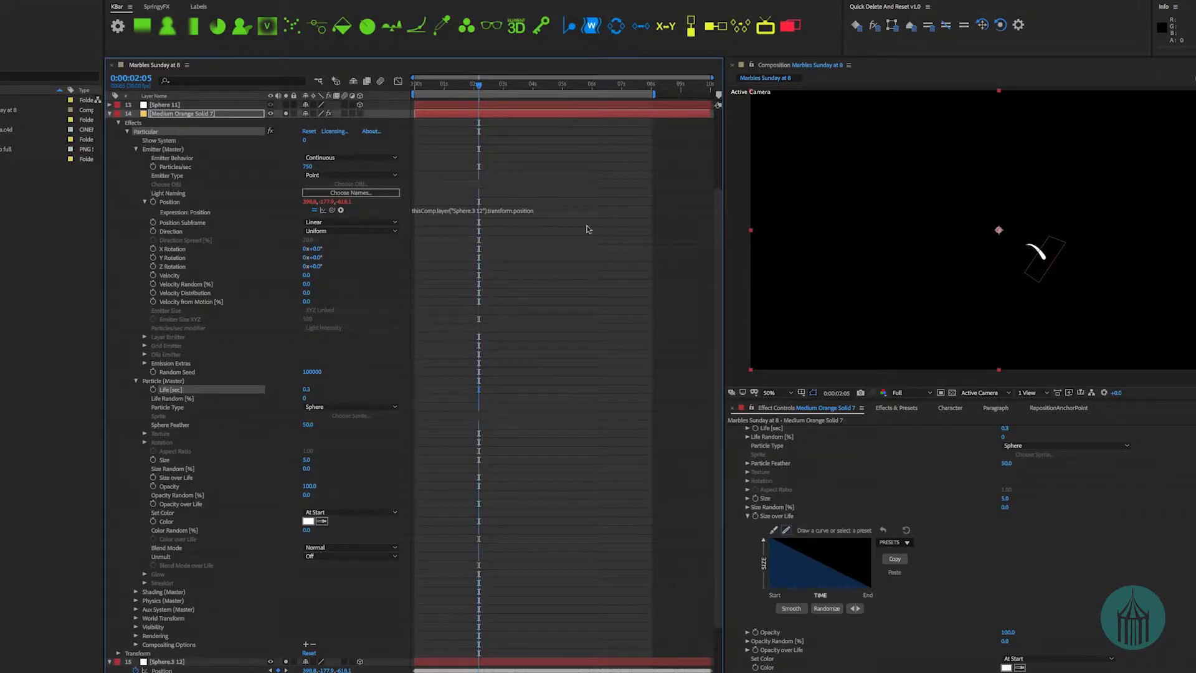
key(space)
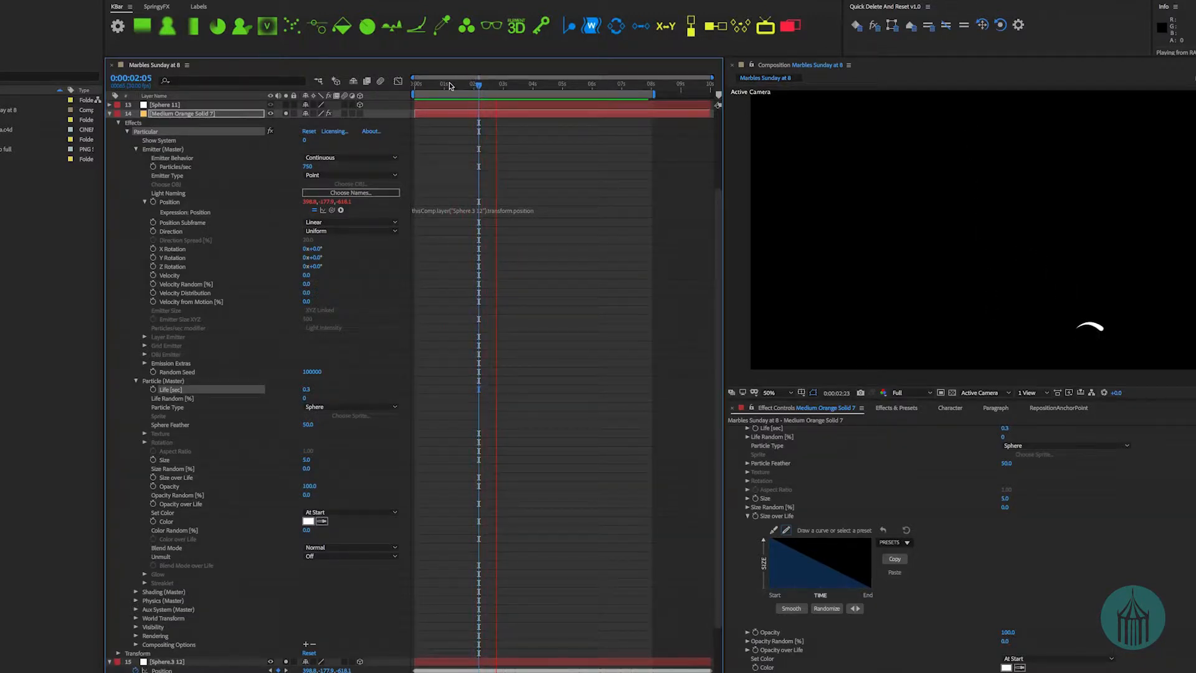
key(space)
- Set the particle Size to 15 at 0:00:01:26 and collapse the solid's properties
drag(448, 85, 470, 85)
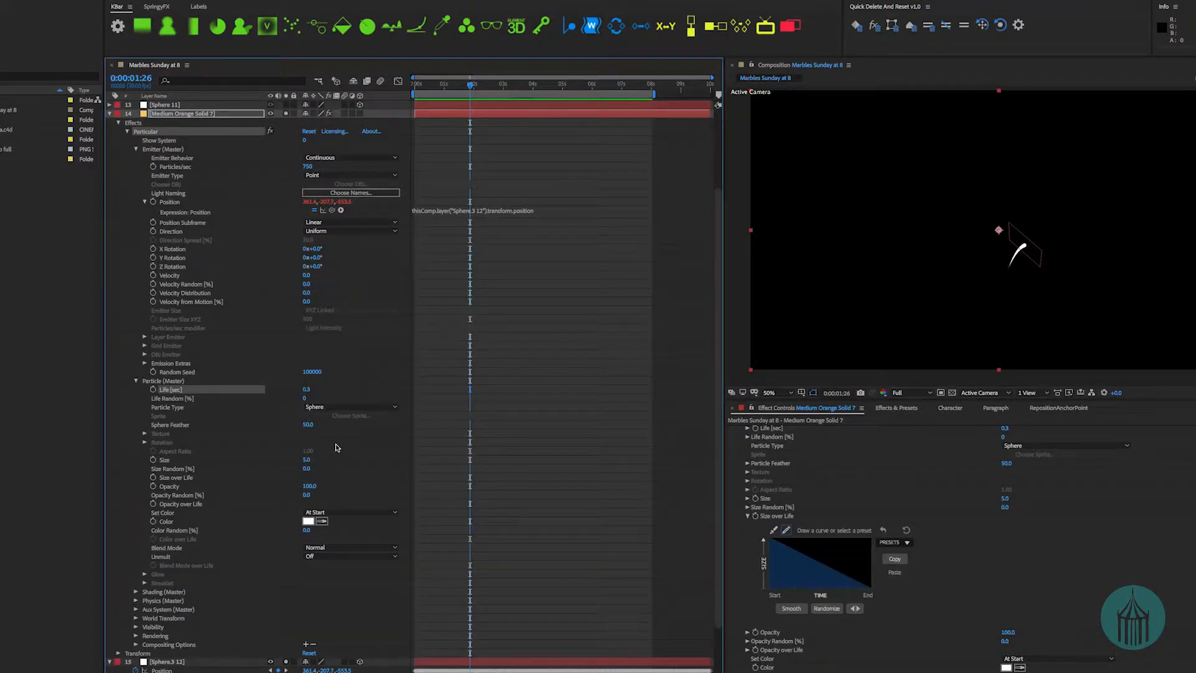
click(307, 459)
text(15)
key(Return)
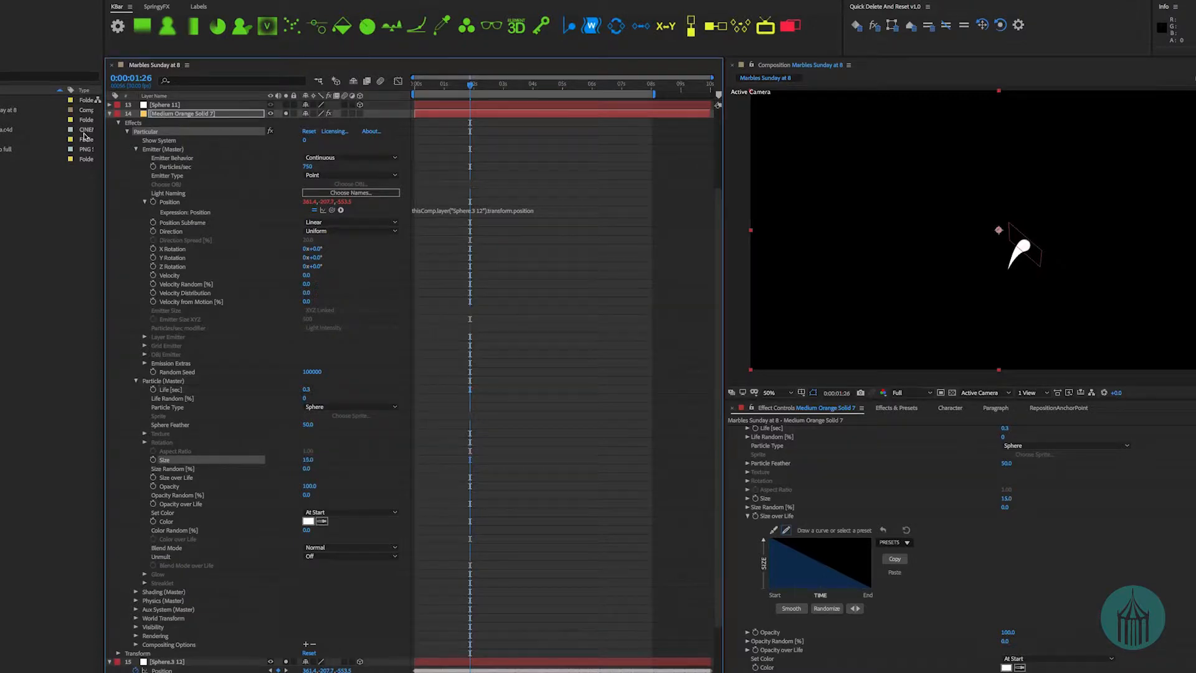
click(109, 113)
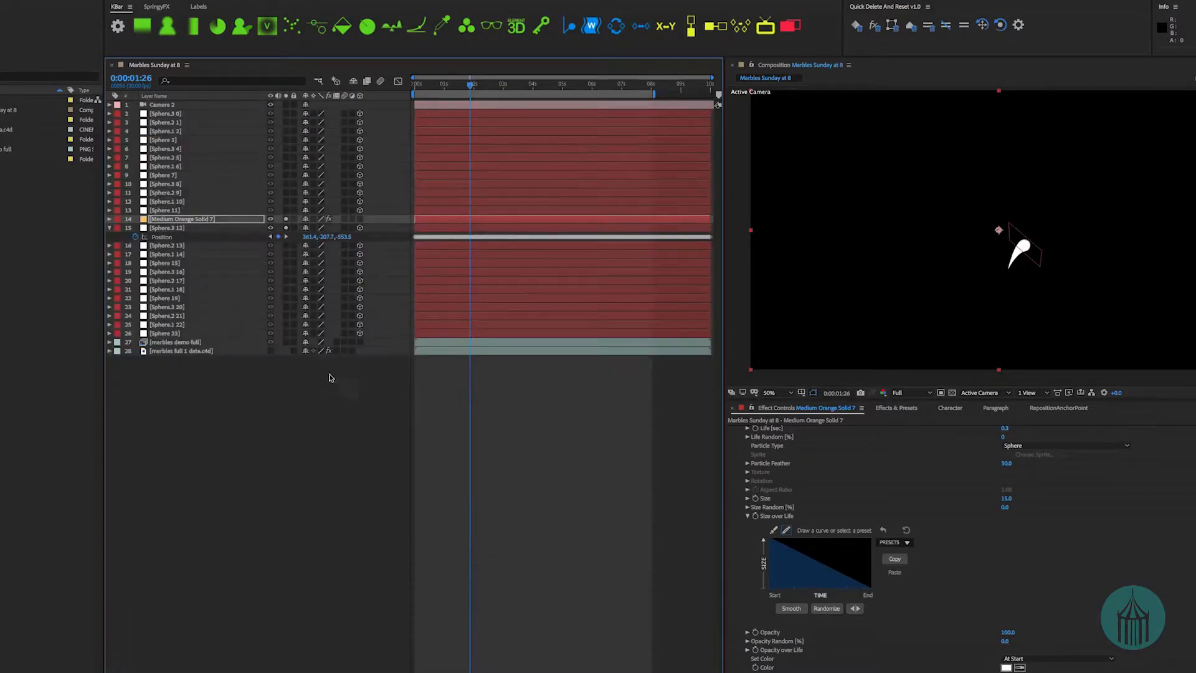
- Solo the marbles demo full layer, move it directly below Camera 2, and preview the trail behind the marble up to 0:00:02:29
click(286, 342)
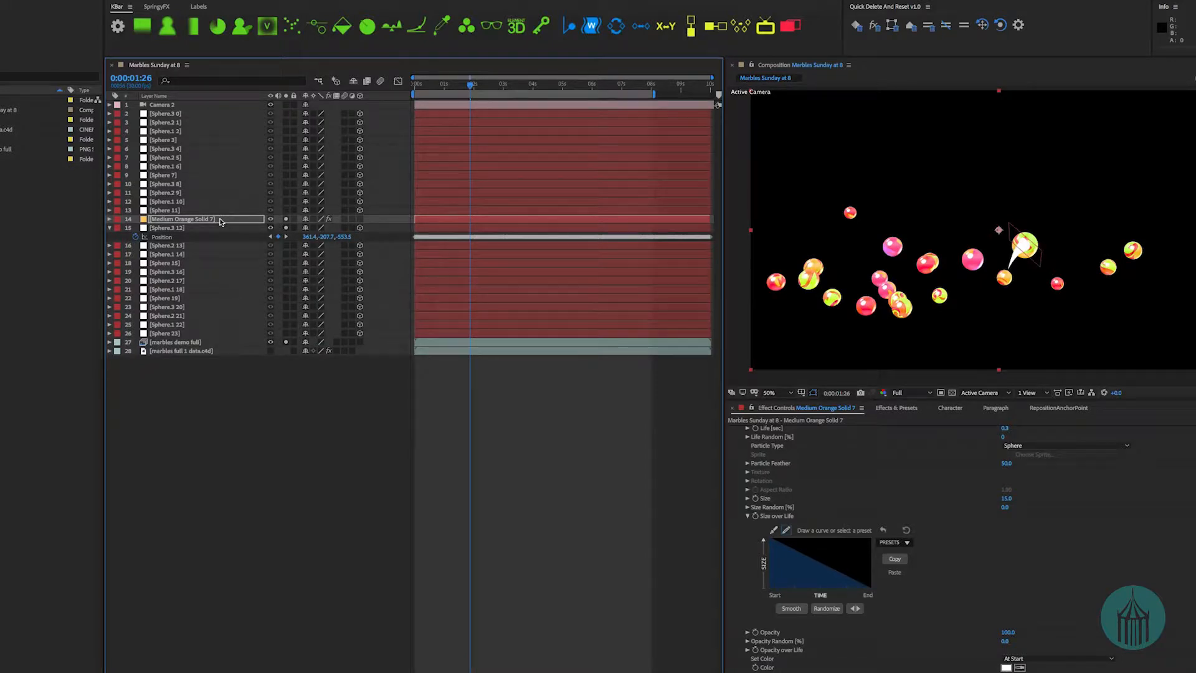
click(181, 342)
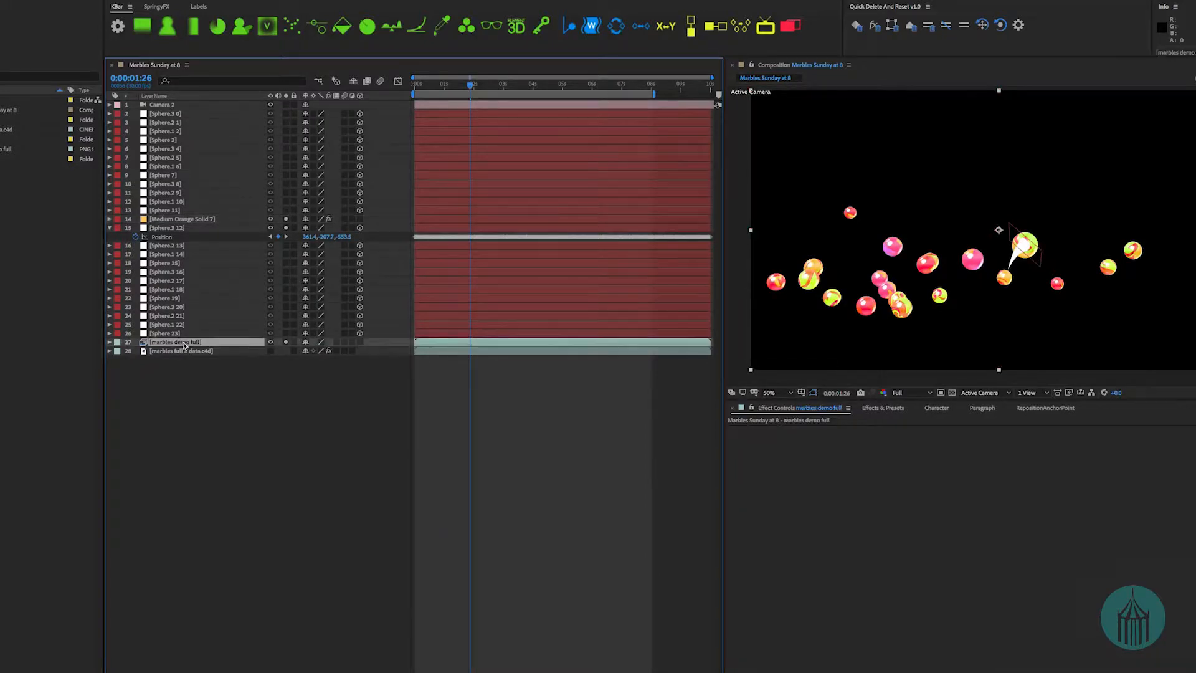
drag(184, 345, 185, 115)
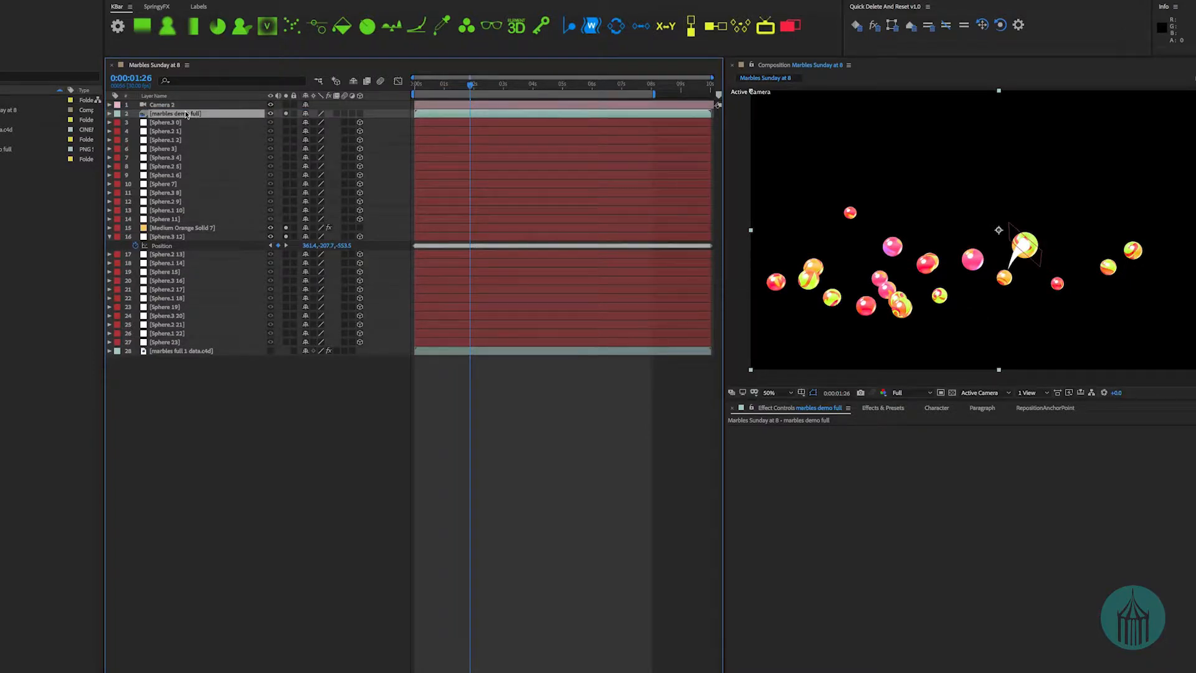
key(space)
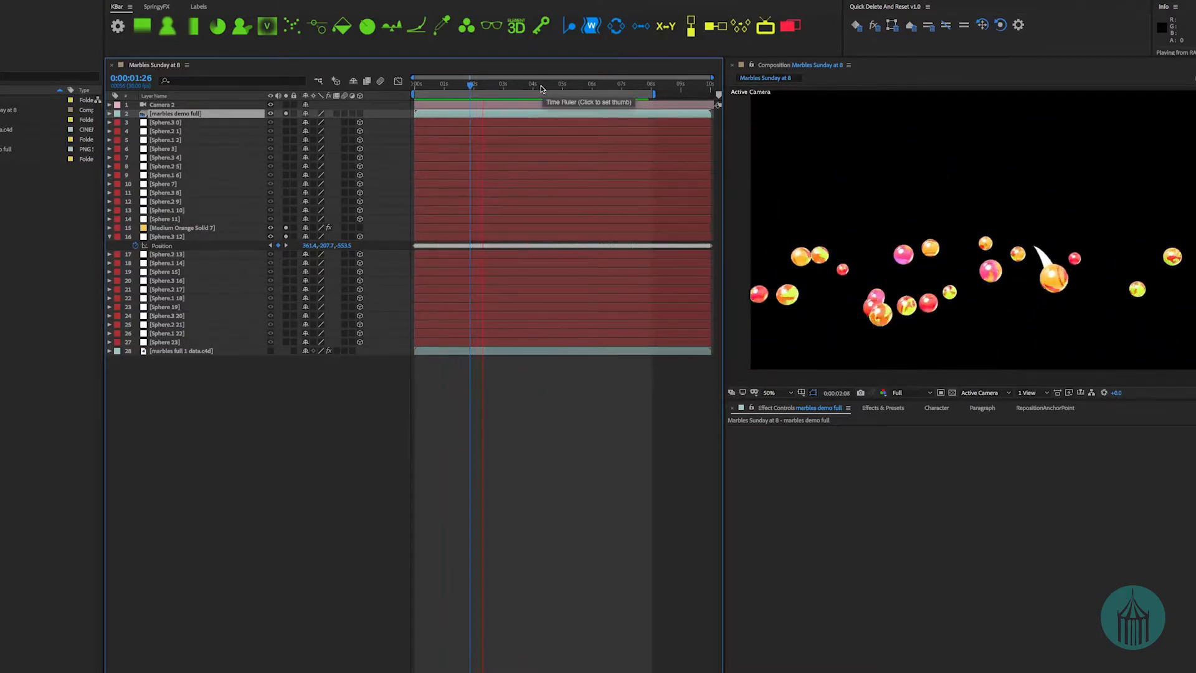
drag(535, 85, 502, 87)
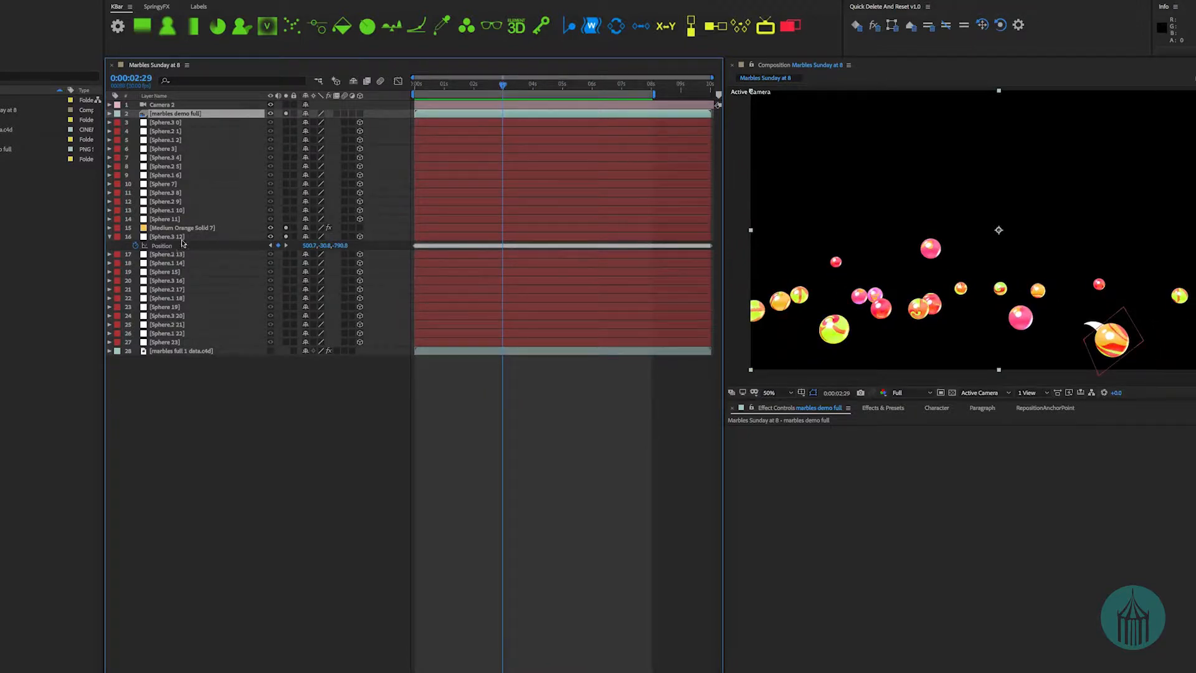
- Rename the medium orange solid to "particular" and set its label colour to Orange
click(237, 228)
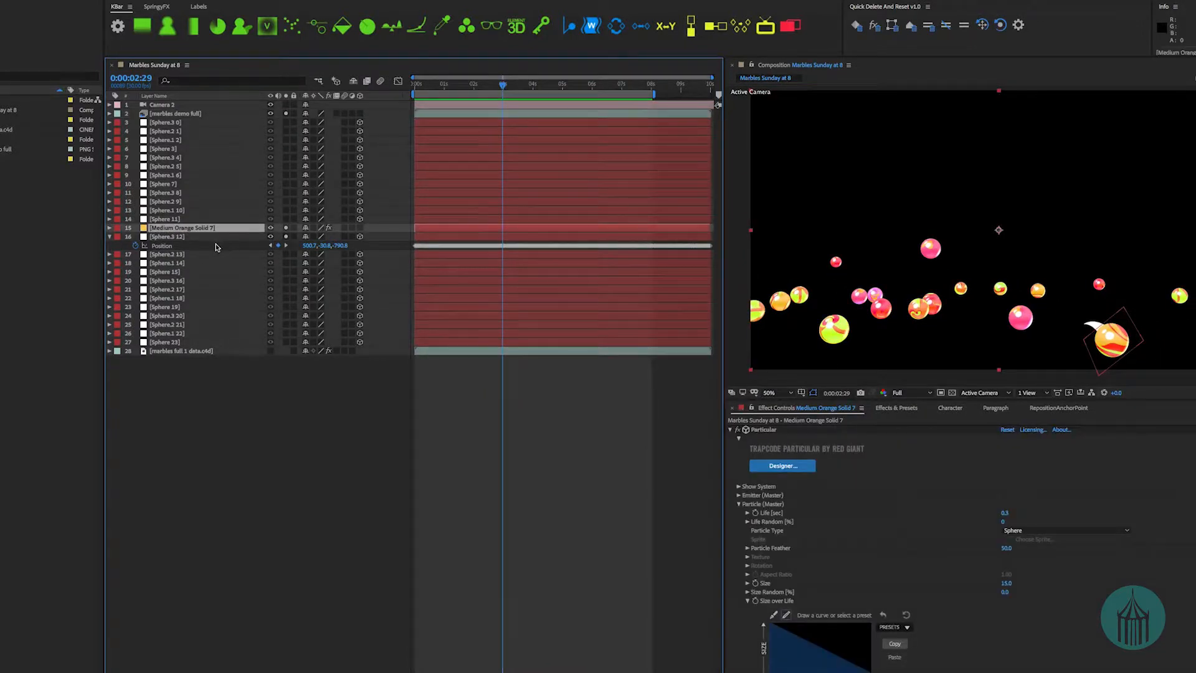
key(Return)
text(particular)
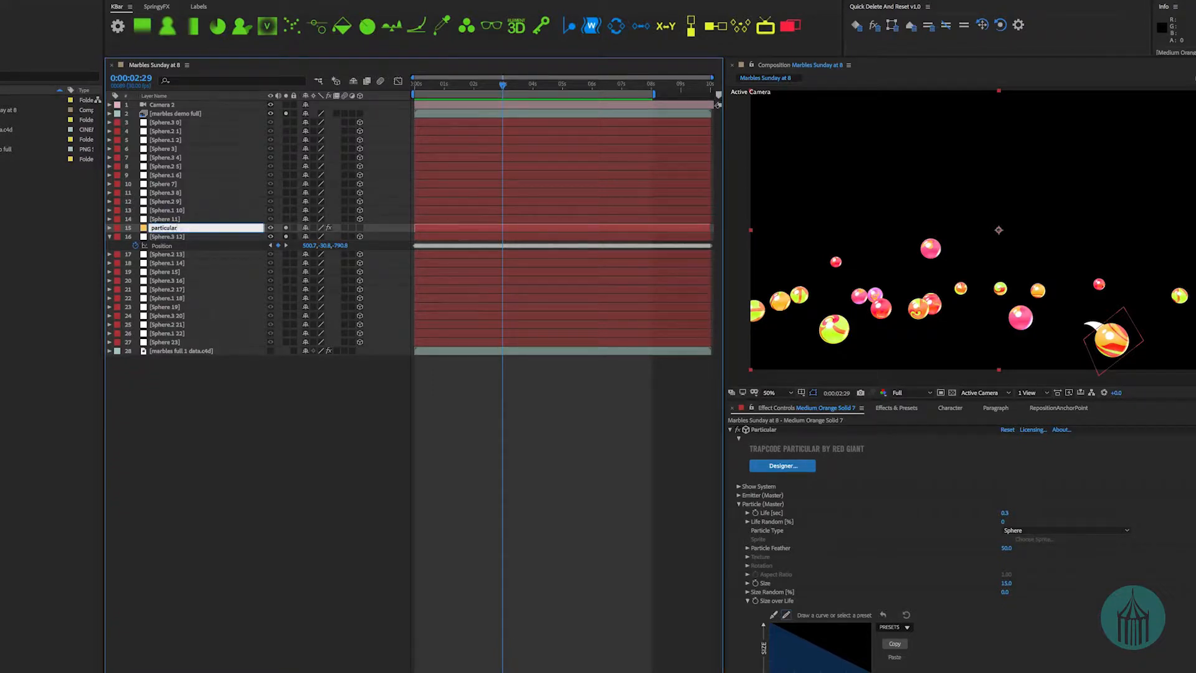
key(Return)
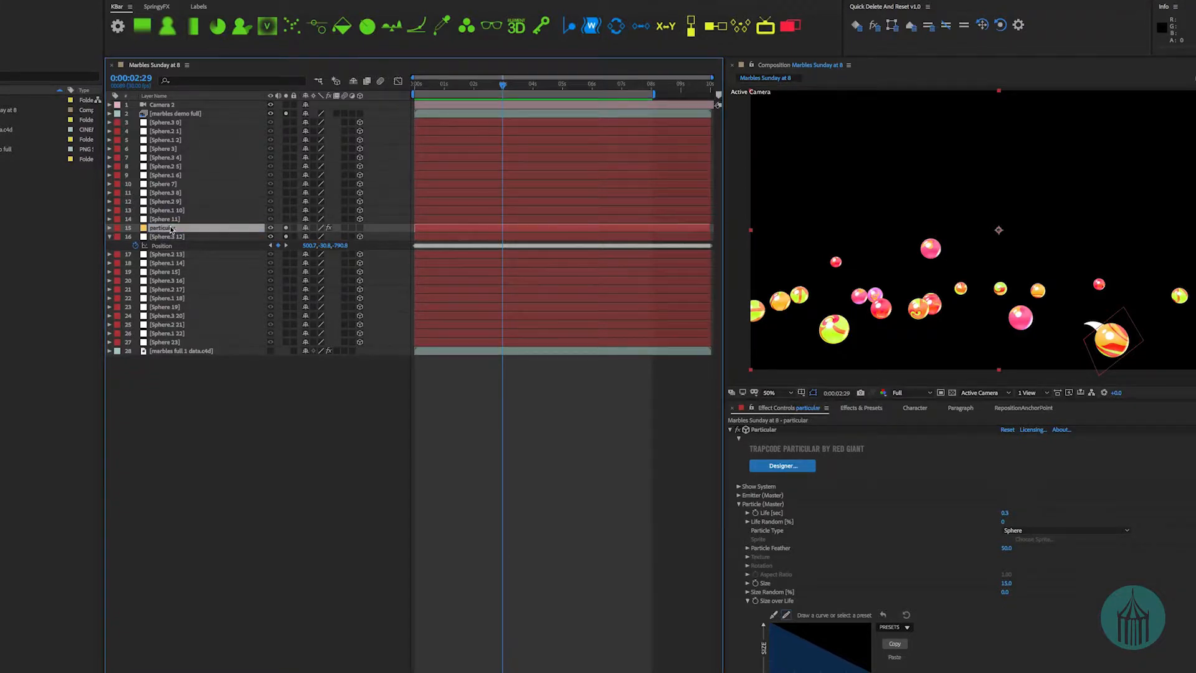
click(116, 228)
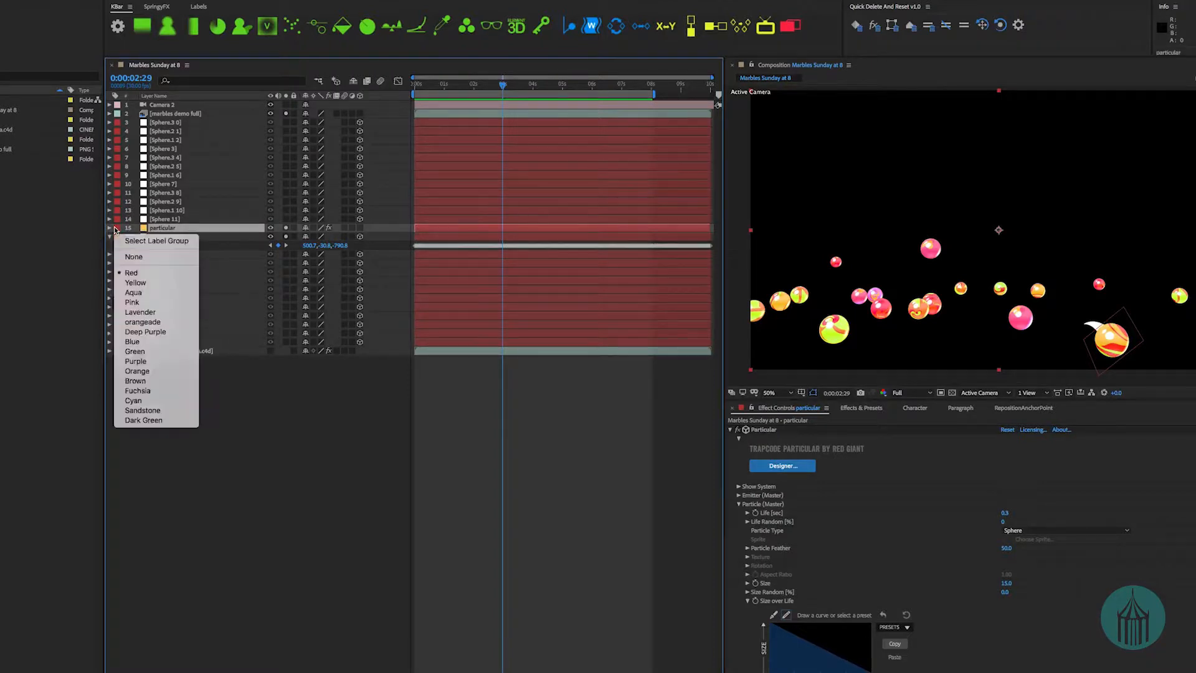
click(149, 374)
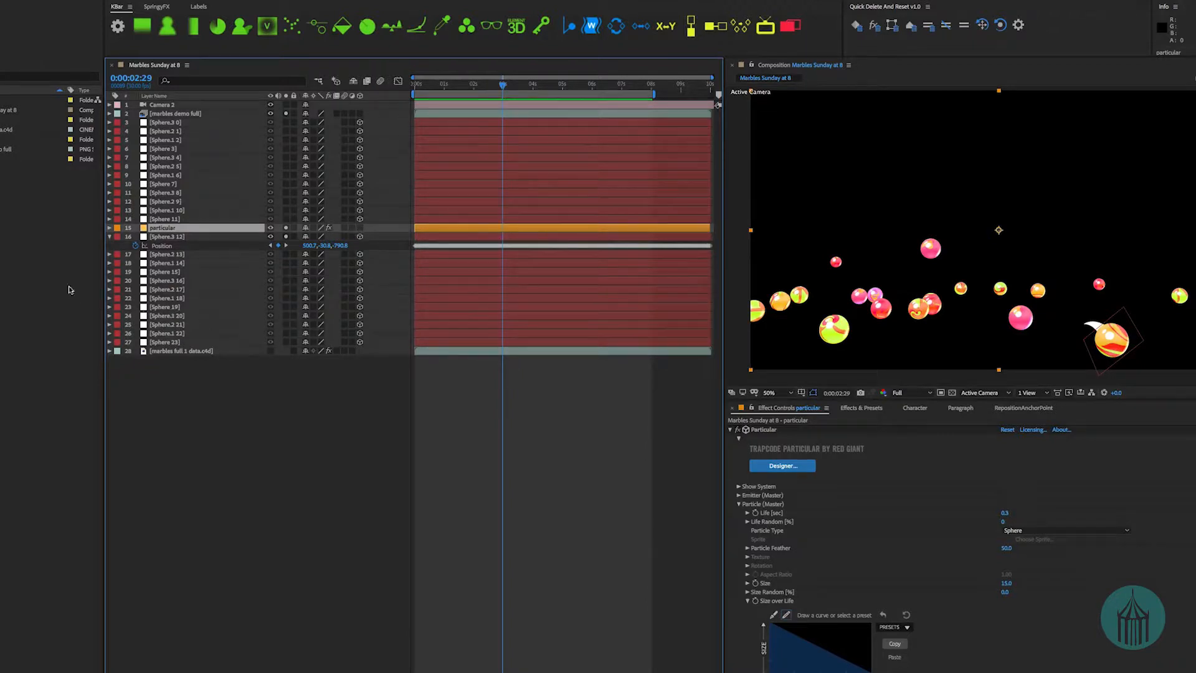
- Set the particular layer's particle Life to 0.5 seconds and preview the longer trail around 0:00:02:15
key(e)
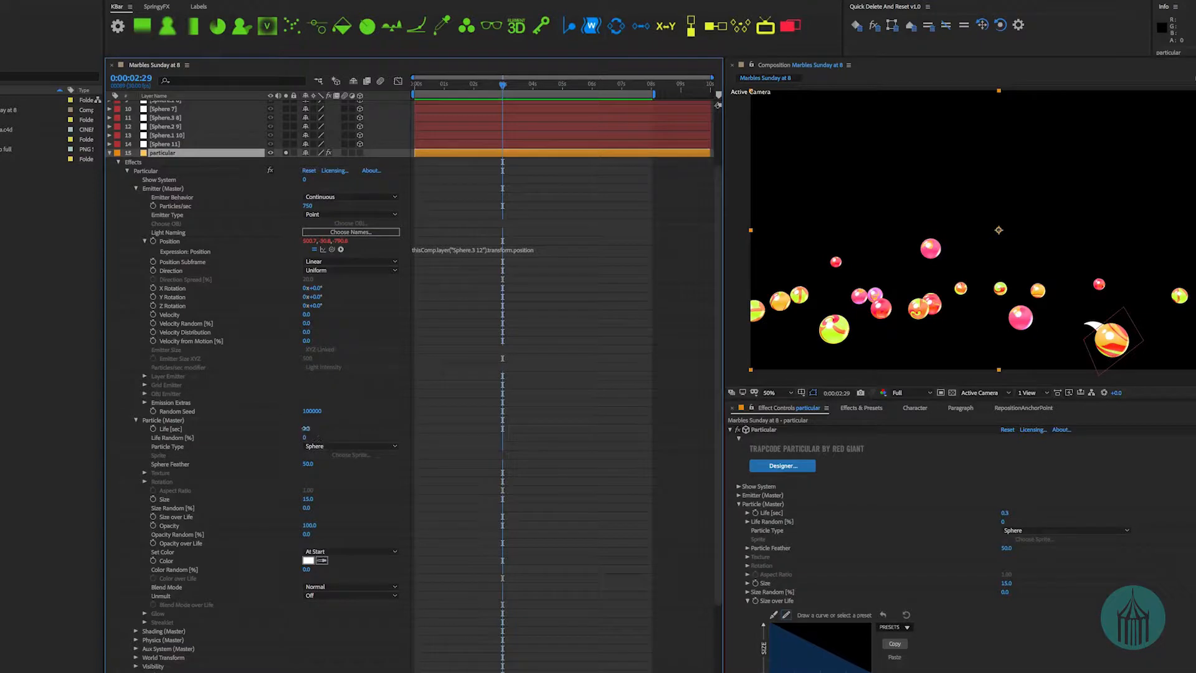
click(306, 429)
key(Return)
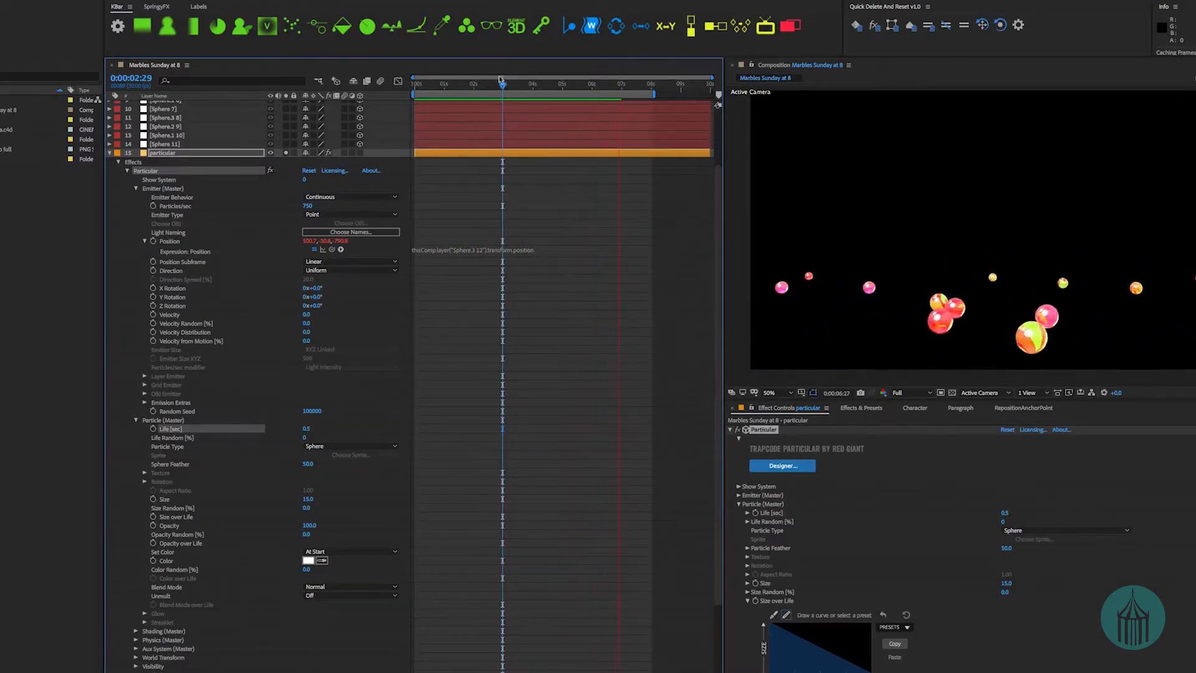
mouse_move(485, 86)
mouse_down()
mouse_move(460, 88)
mouse_move(474, 89)
mouse_up()
key(space)
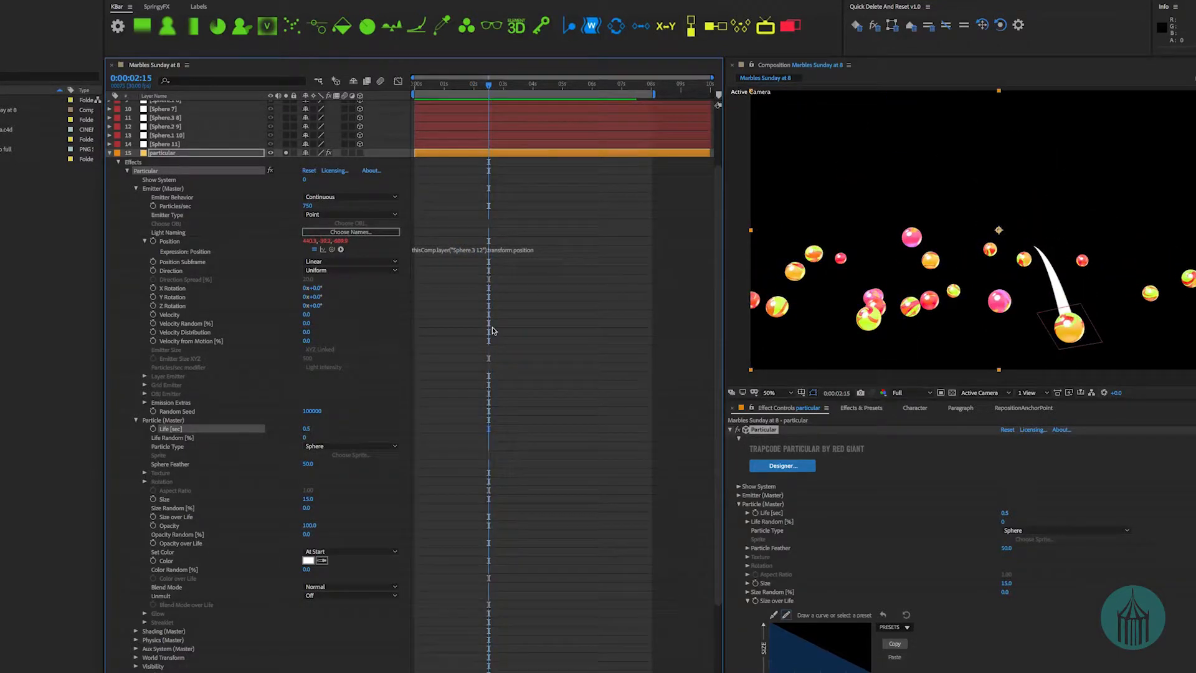
- Keyframe Particles/sec from 750 at 0:00:02:15 to 0 at 0:00:03:12, shift both keyframes earlier, and collapse the particular layer
click(152, 205)
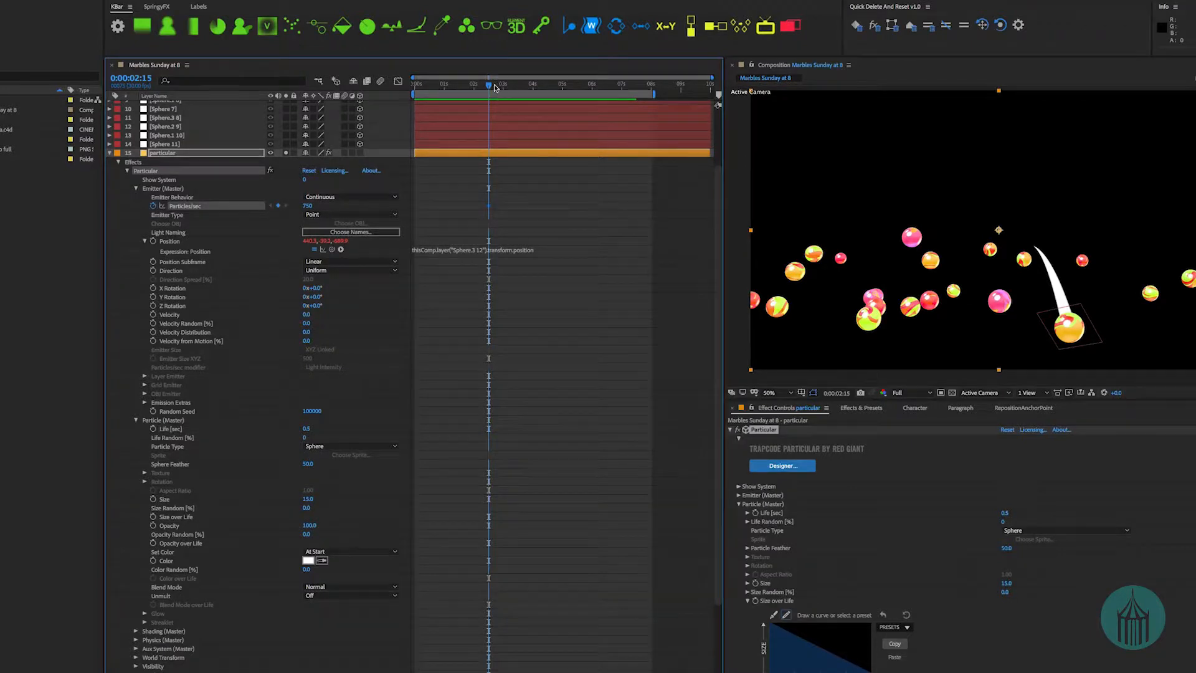
drag(498, 86, 515, 86)
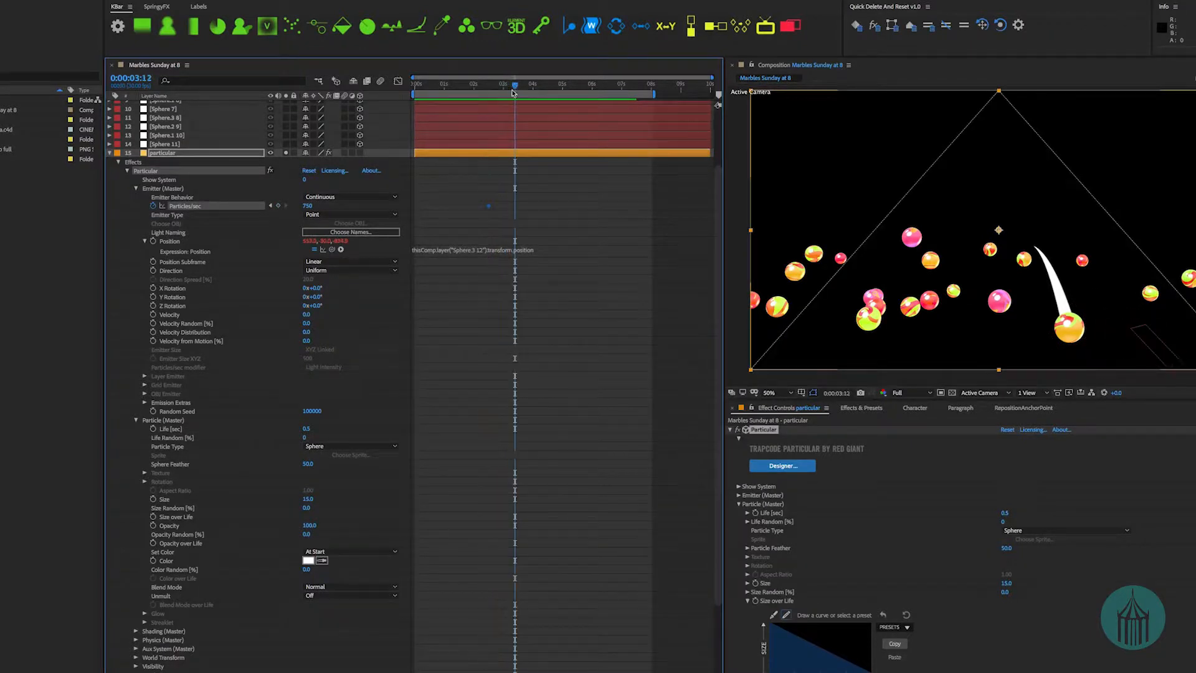
click(311, 205)
text(0)
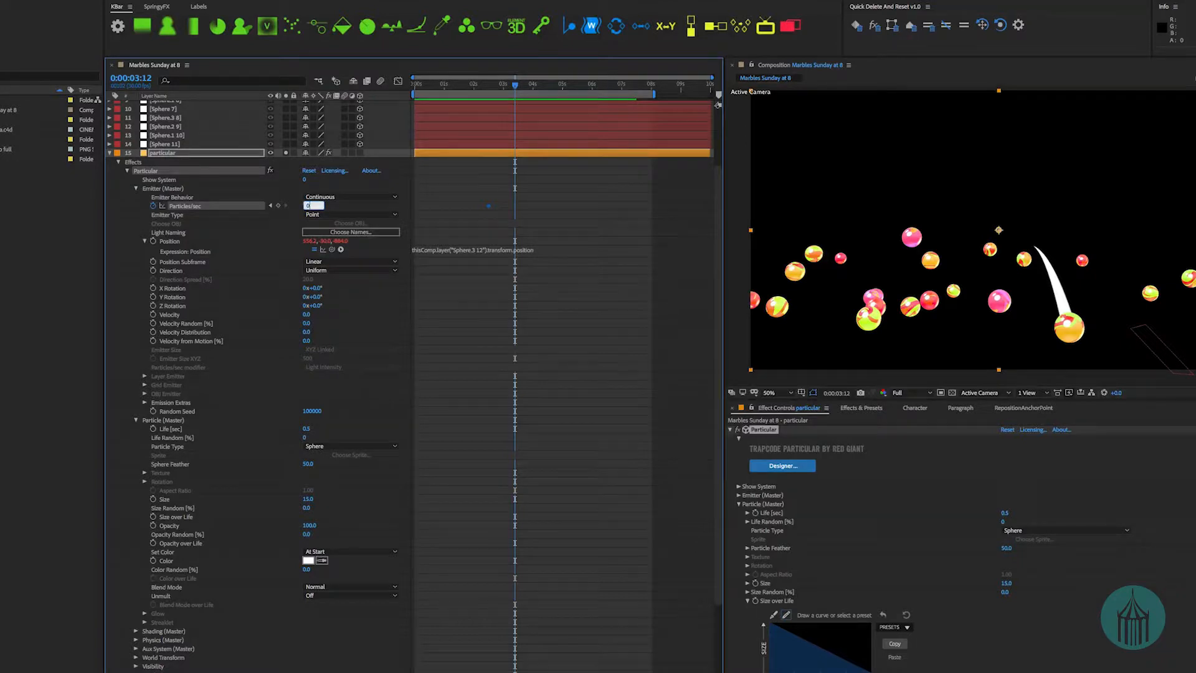
key(Return)
drag(464, 87, 489, 97)
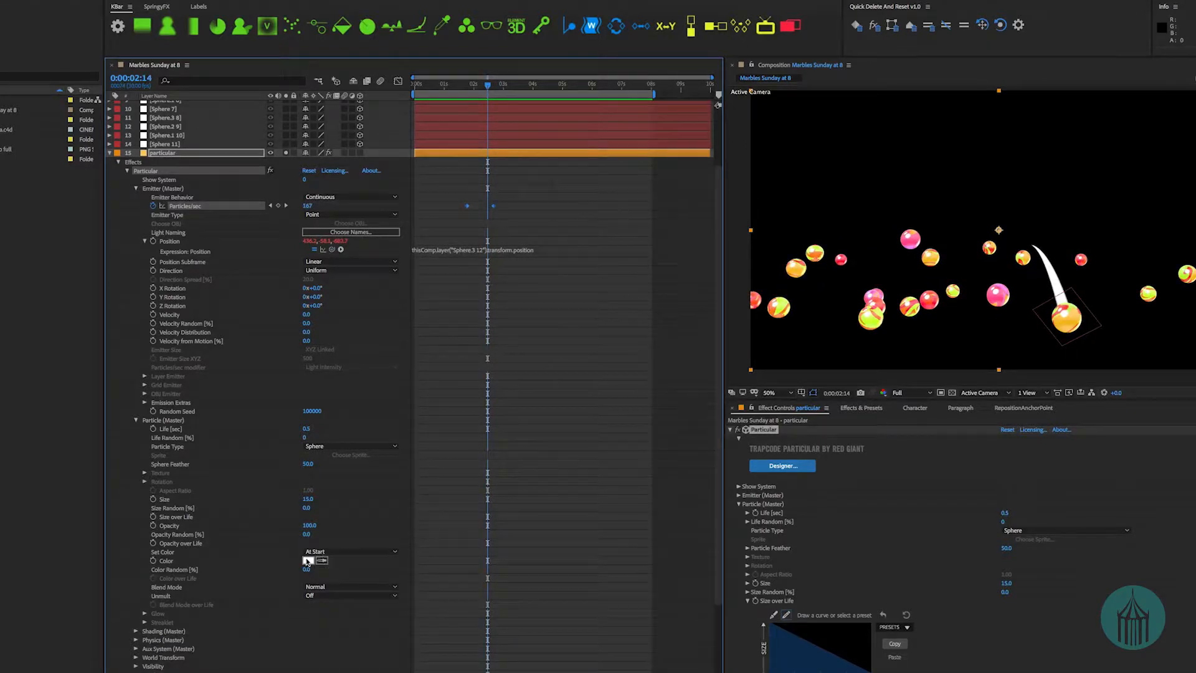
click(110, 153)
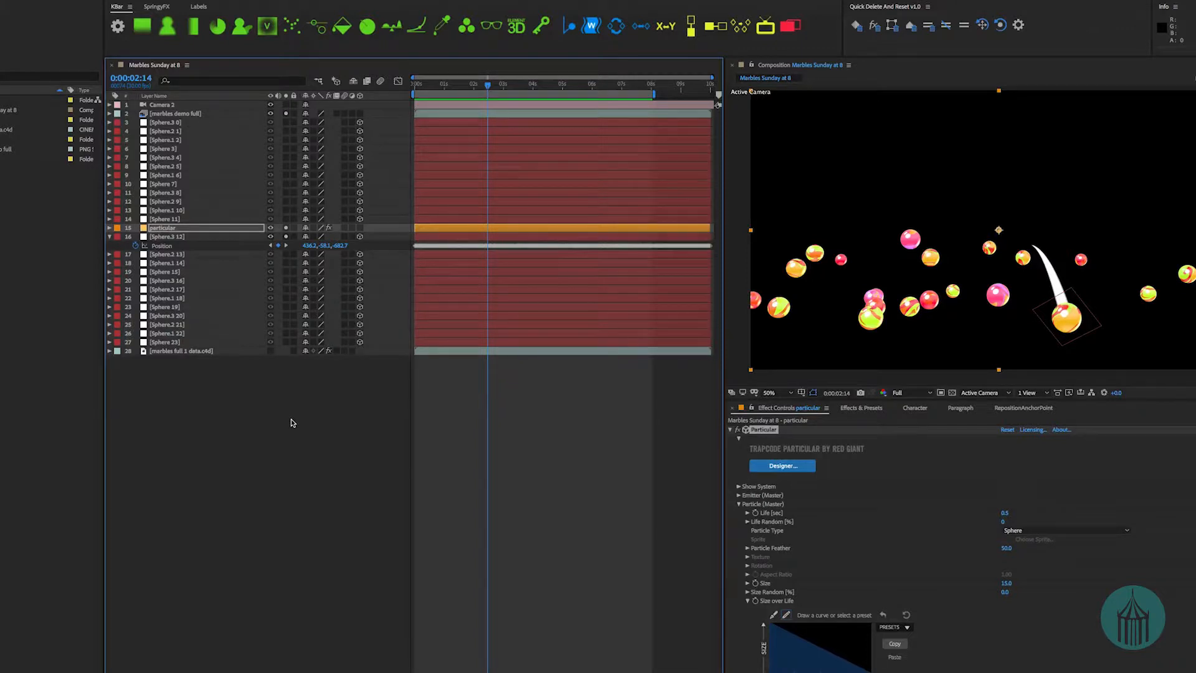
- Create a comp-sized orange solid, place it directly above the marbles full 1 data.c4d layer, and rename it "bg"
key(ctrl+y)
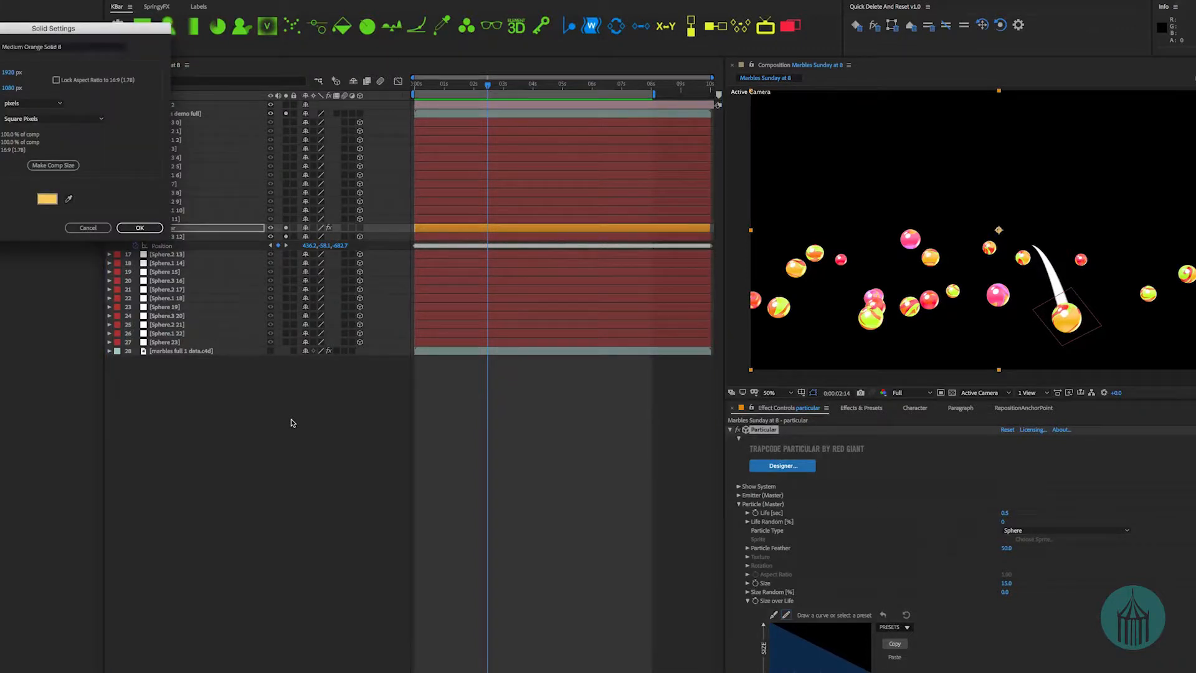
key(Return)
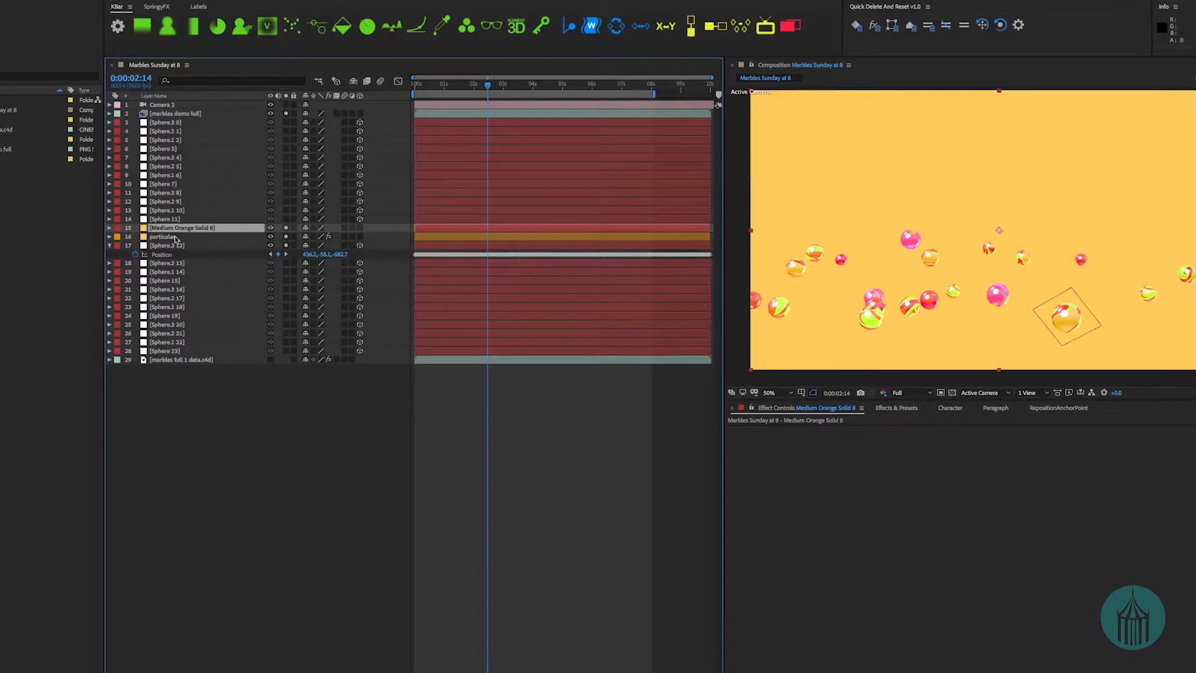
drag(182, 232, 187, 352)
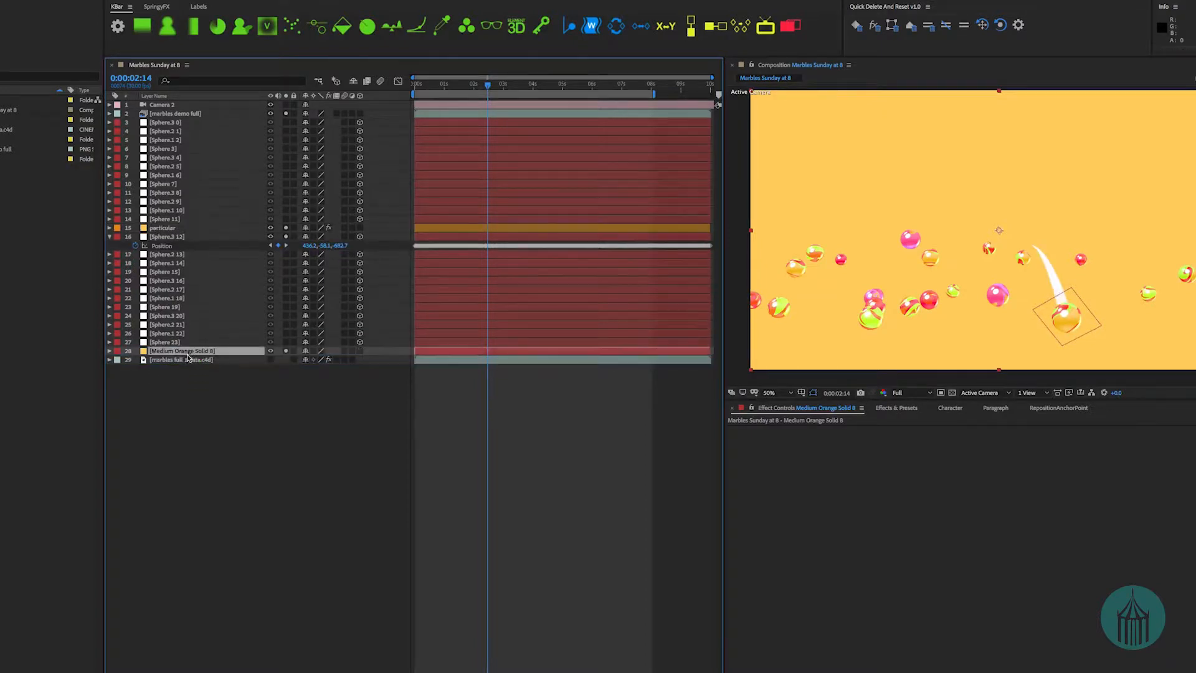
key(Return)
text(bg)
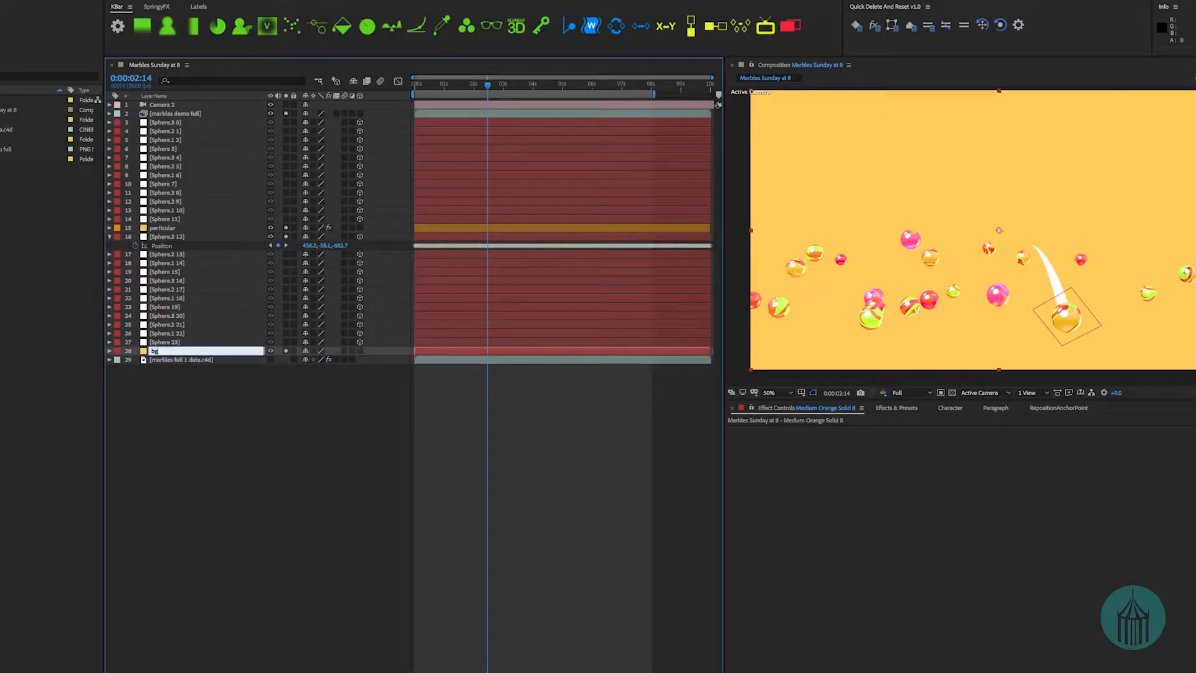
key(Return)
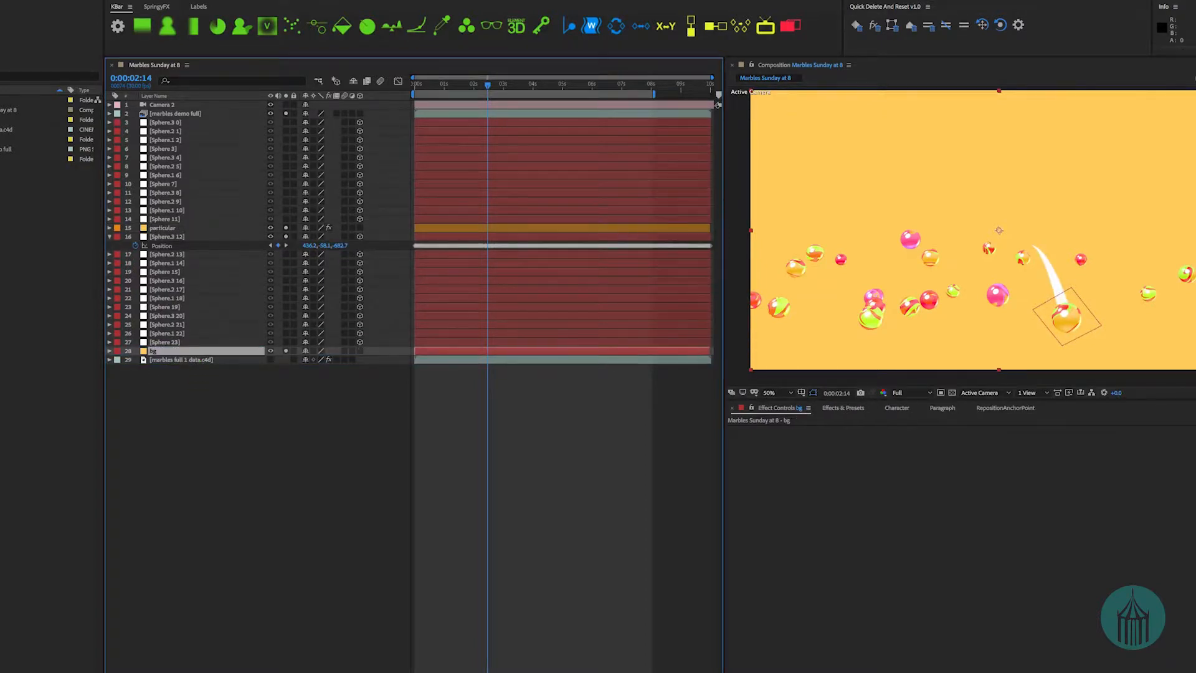
click(274, 416)
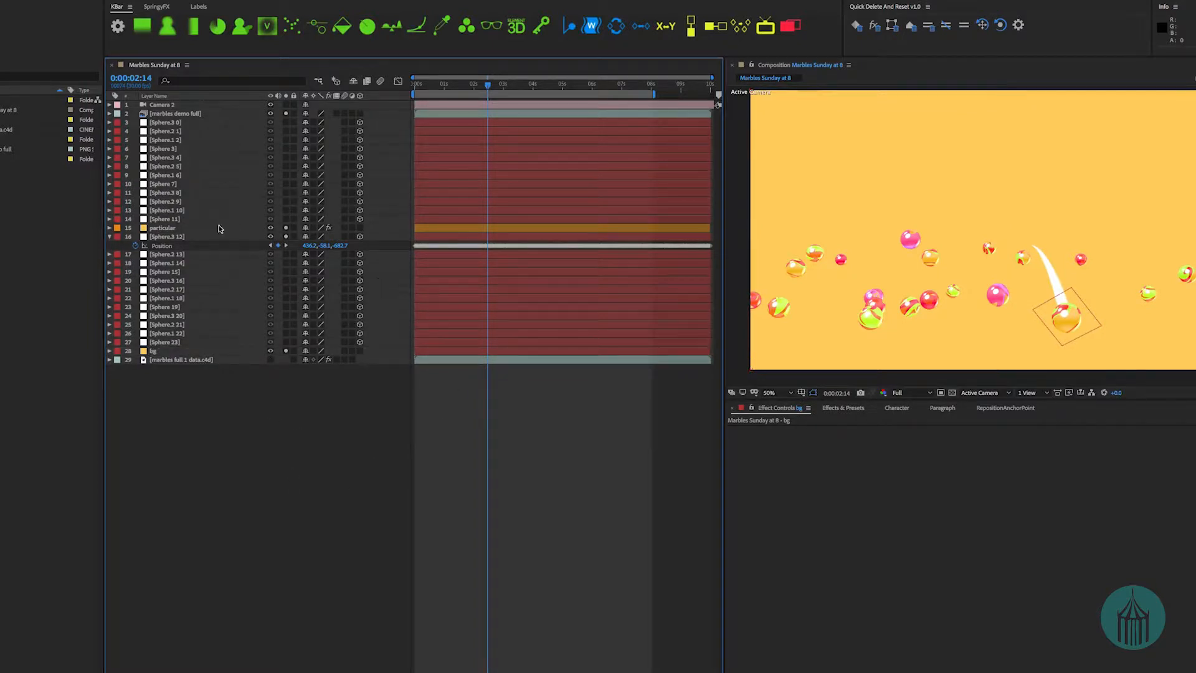
- Expand all Particular properties on the particular layer and sample the orange background as the particle Color
click(166, 229)
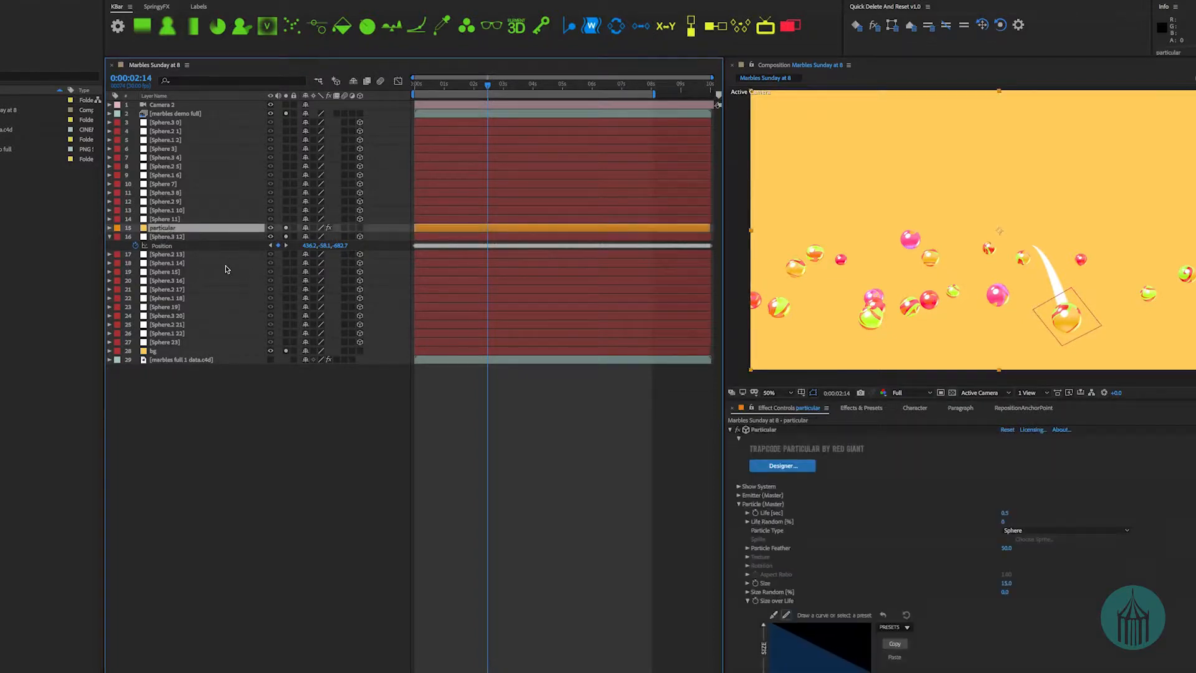
key(u)
key(u)
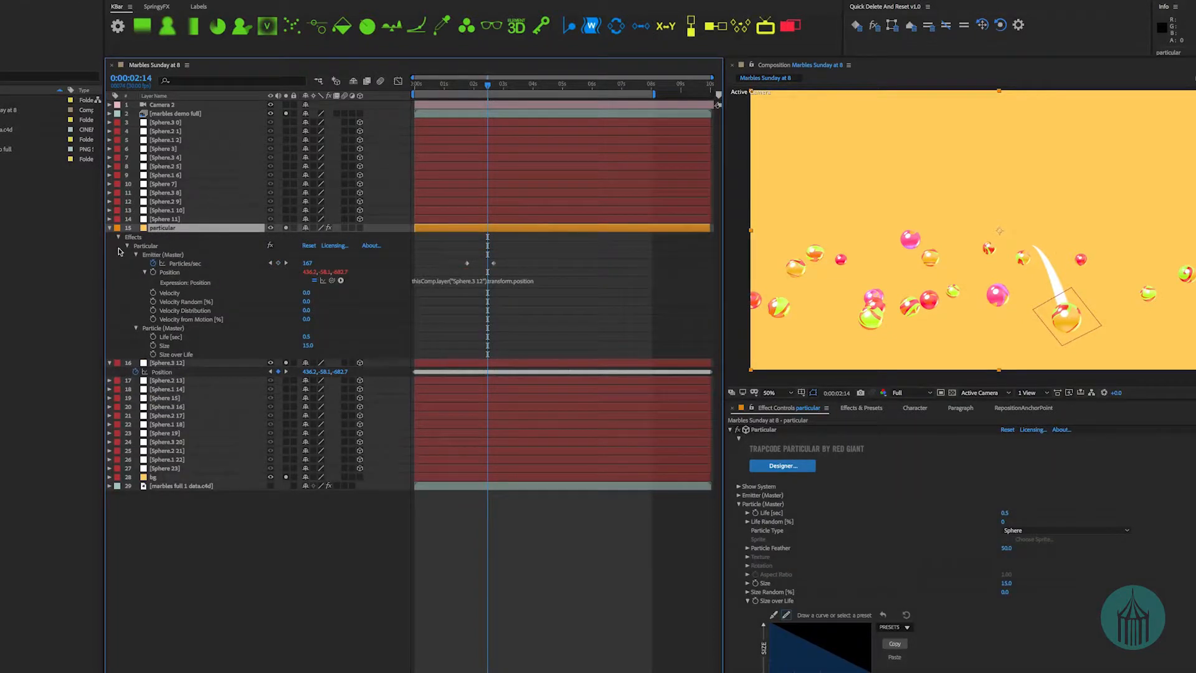
click(127, 246)
click(127, 246)
scroll(168, 276, down, 3)
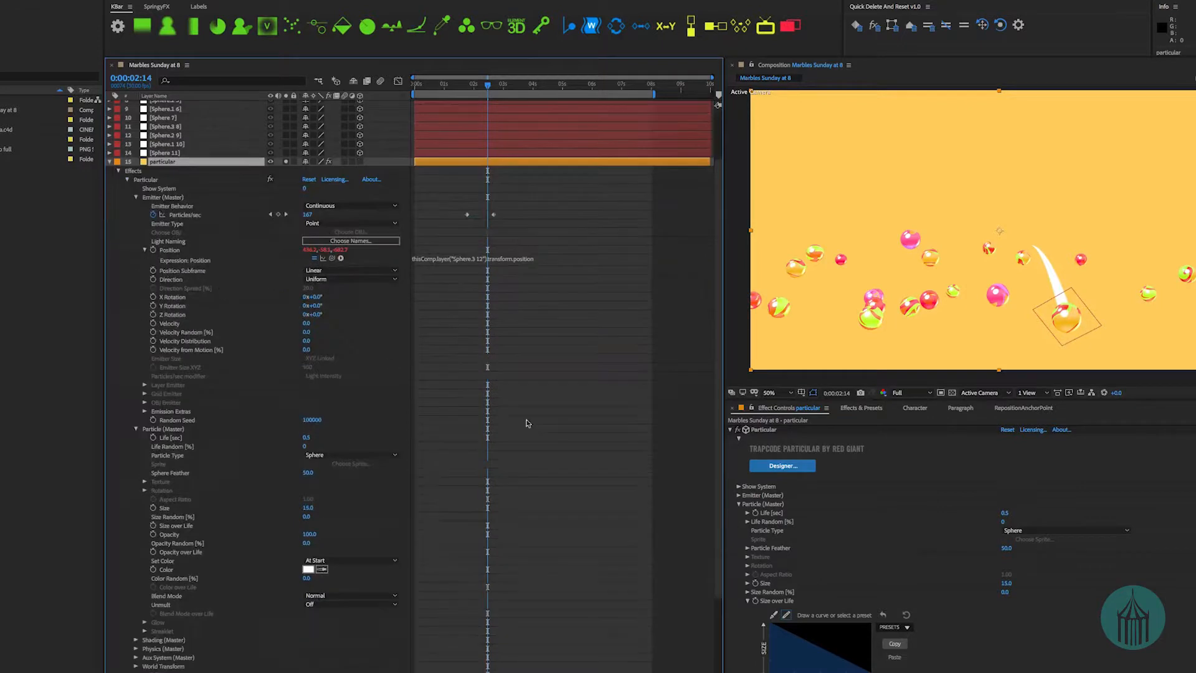
click(322, 569)
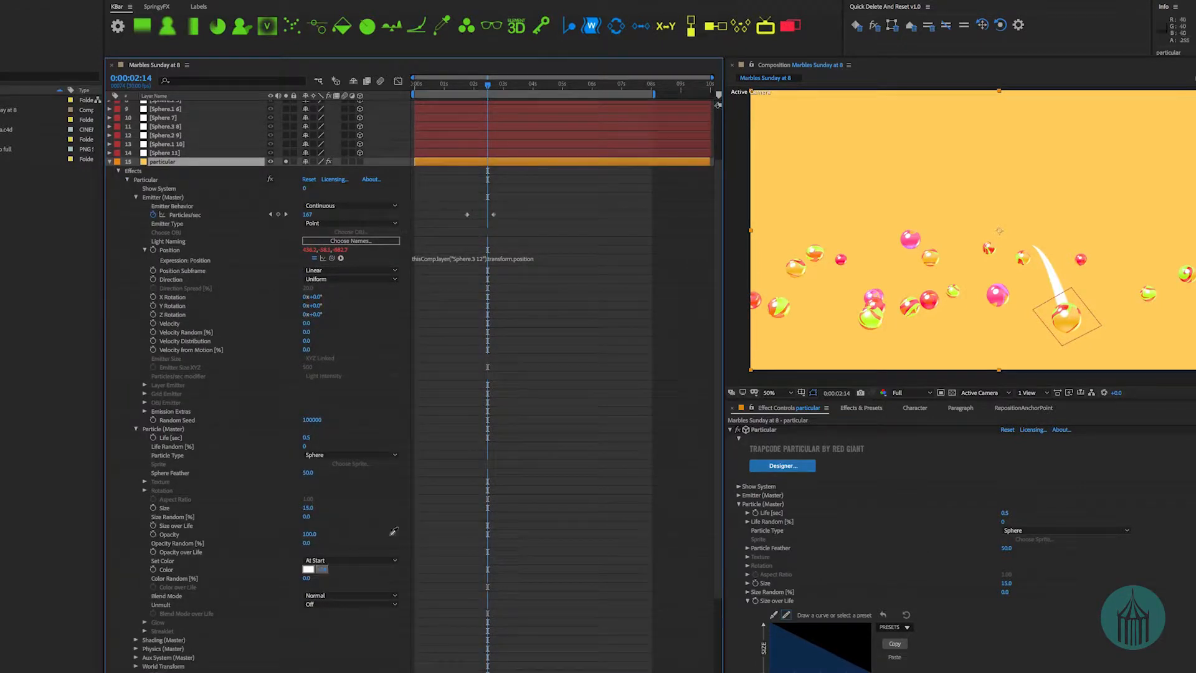
click(1032, 150)
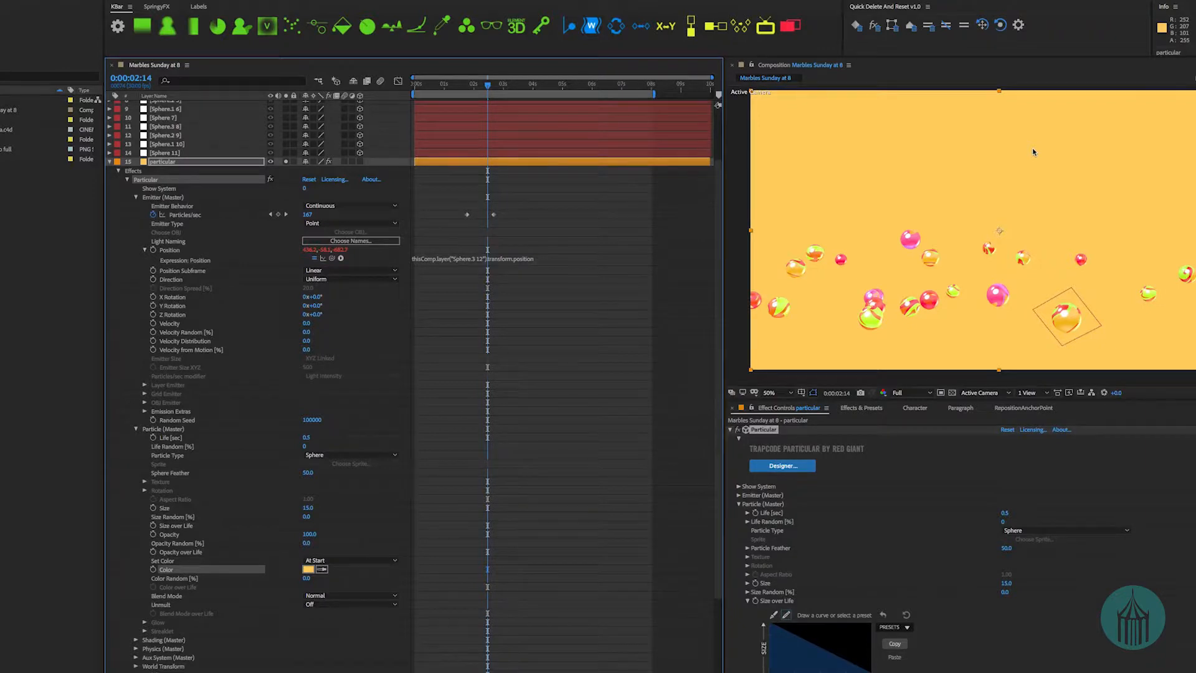
- Lighten the particle Color to a very pale orange, preview the trail against the background, and collapse the particular layer
click(308, 569)
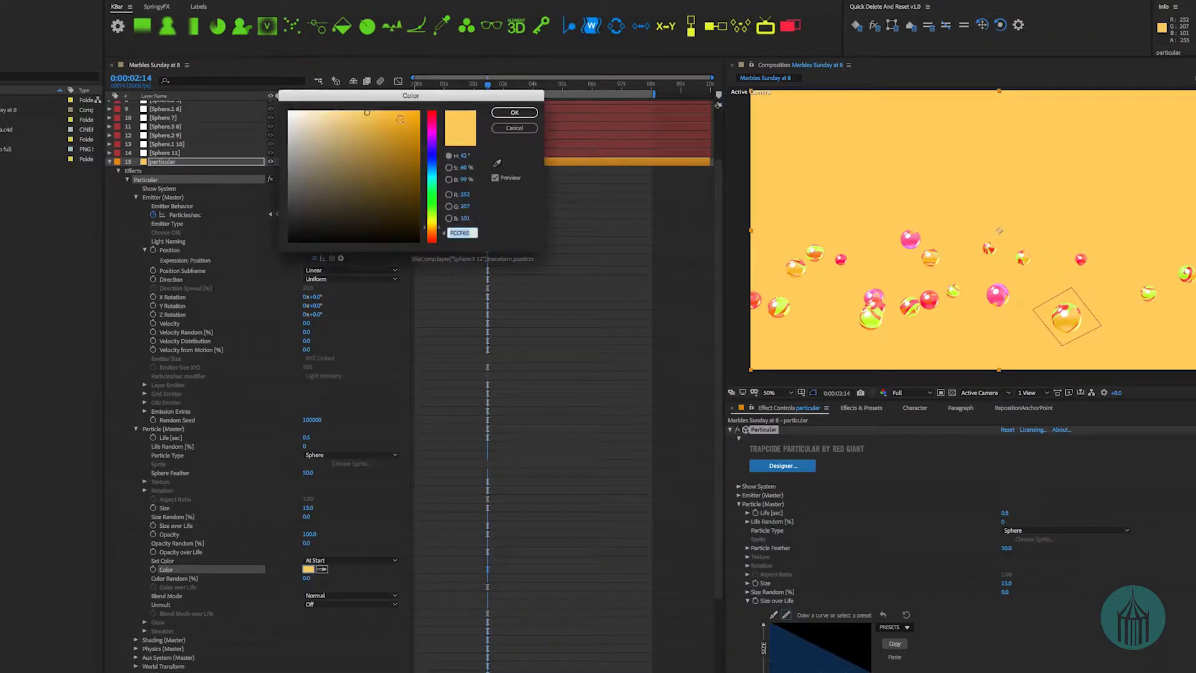
drag(355, 116, 332, 111)
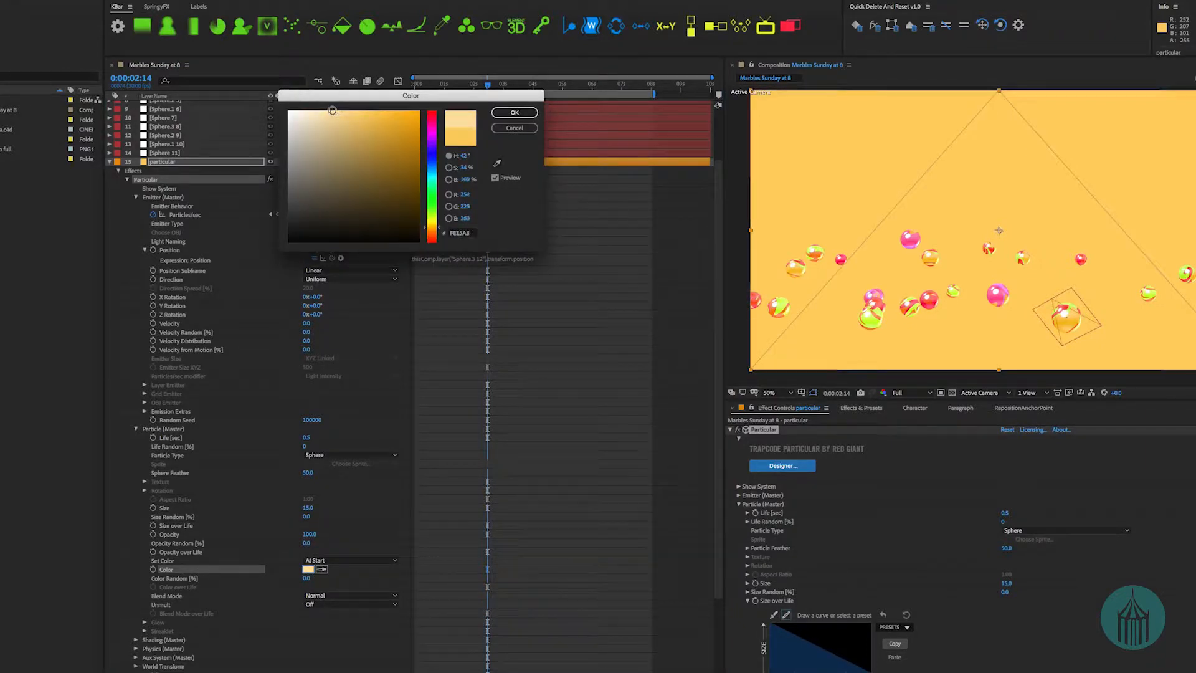
click(515, 113)
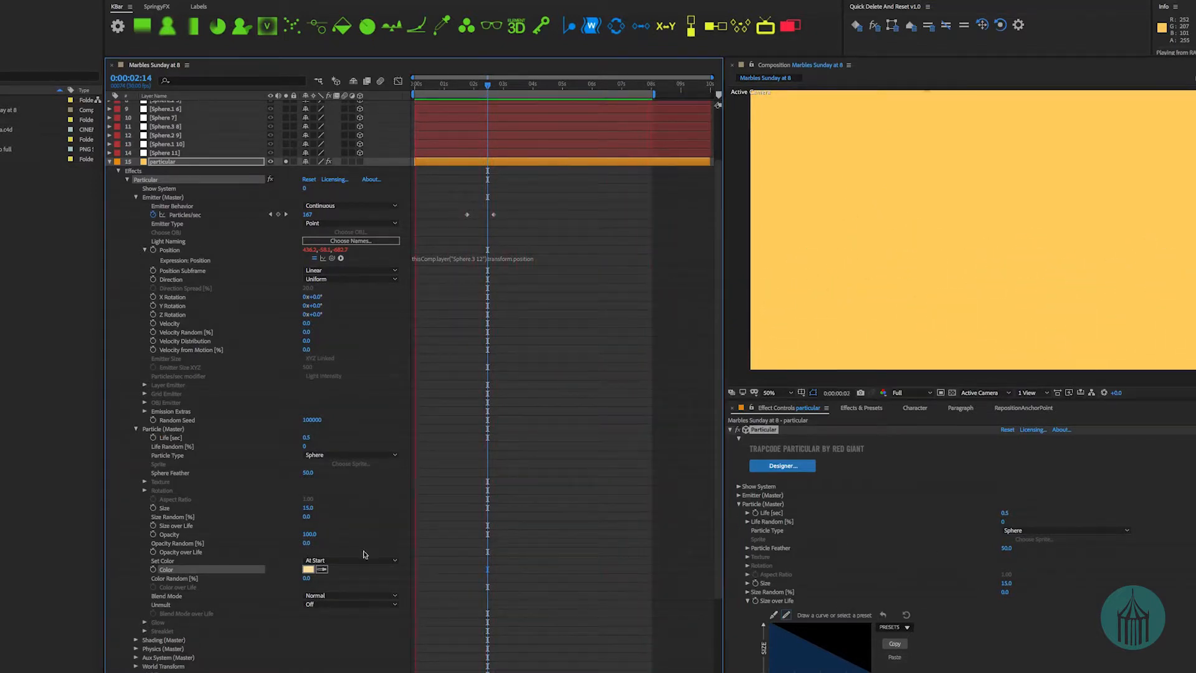
click(309, 569)
drag(334, 113, 319, 114)
click(515, 112)
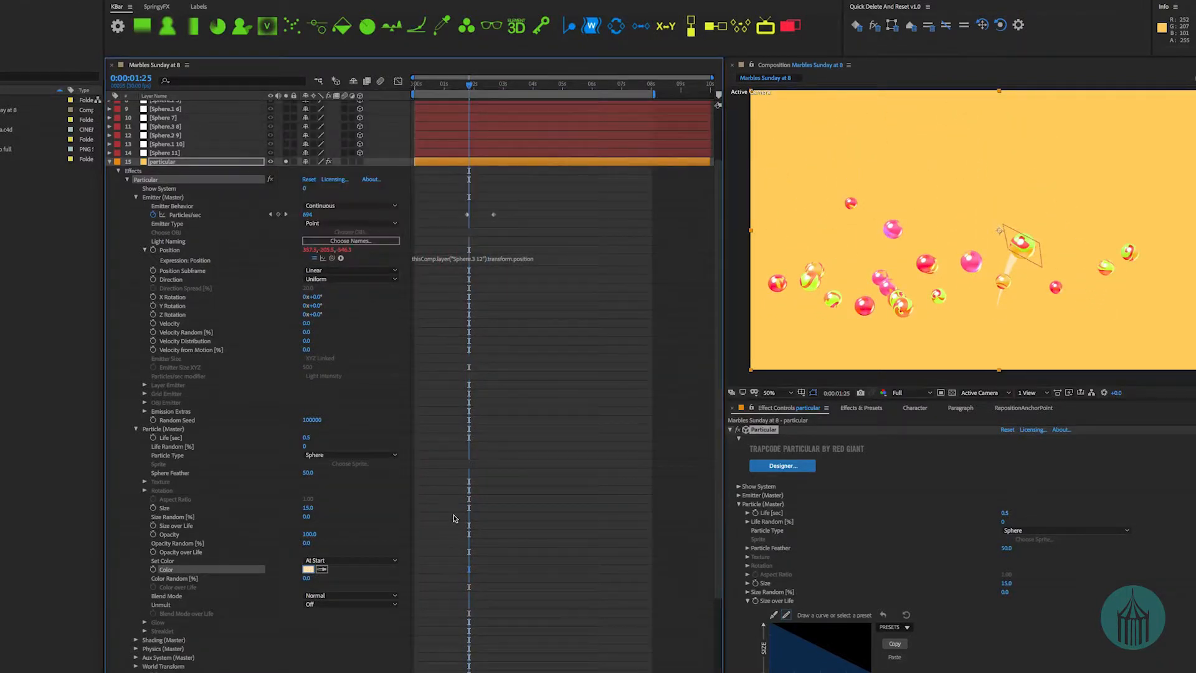
key(space)
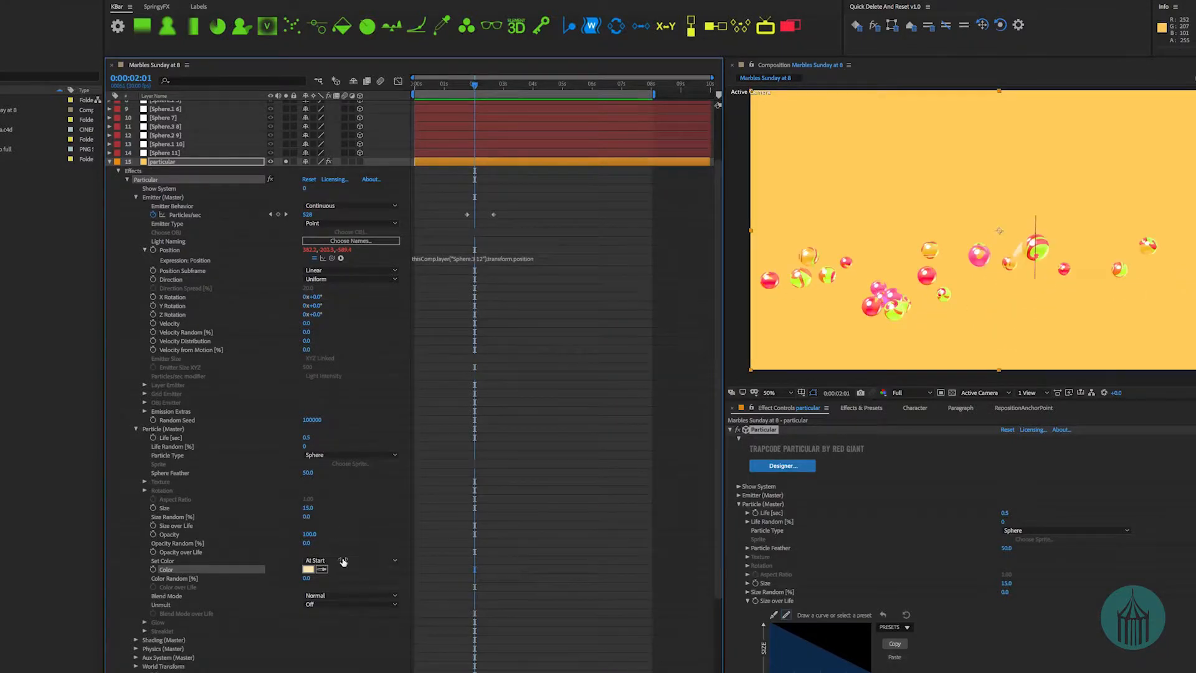
click(110, 162)
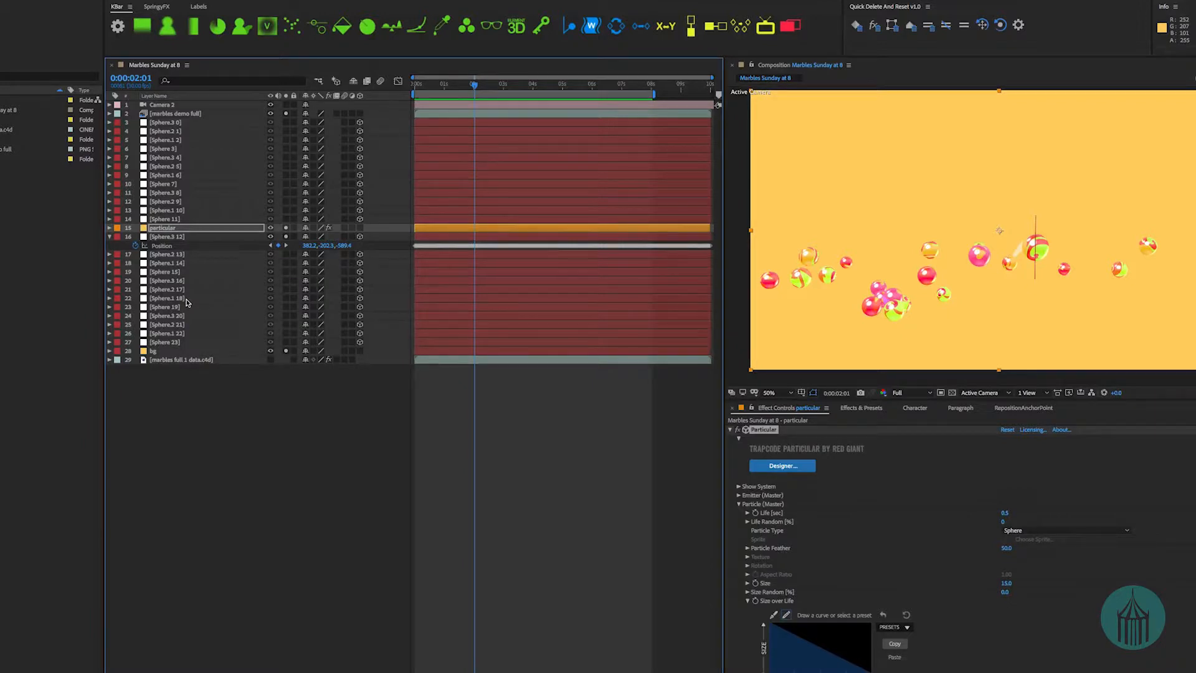
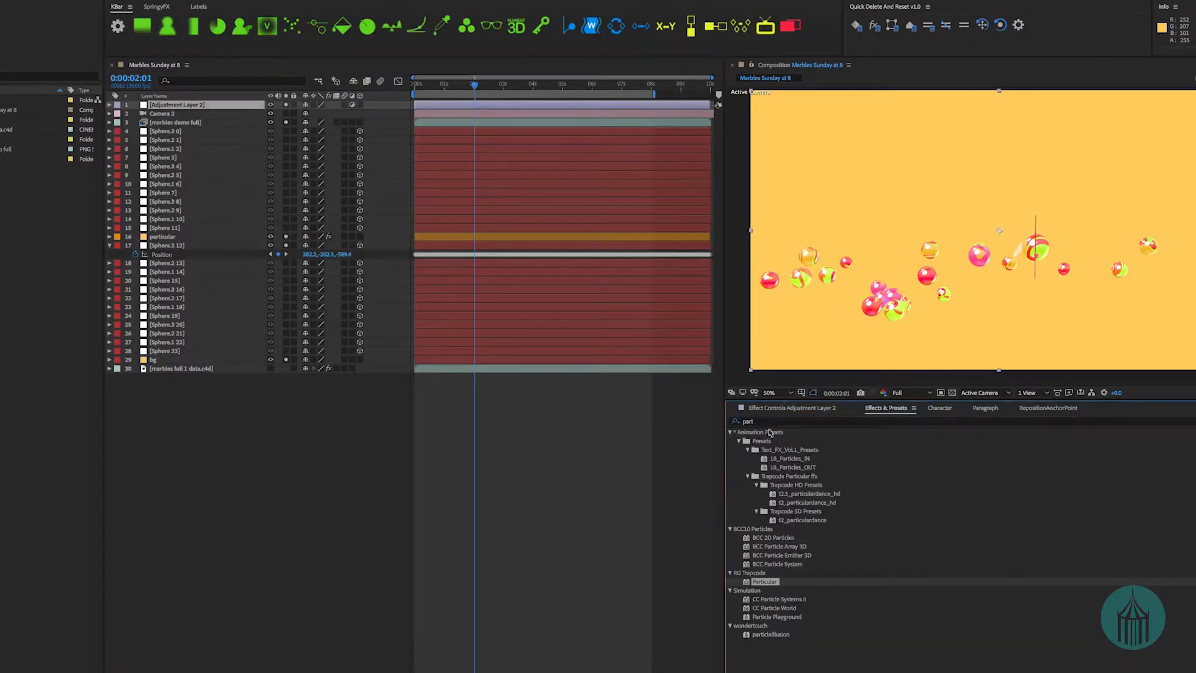
- Clear the effects search and apply the Color Control expression effect to Adjustment Layer 2
drag(759, 421, 706, 416)
key(BackSpace)
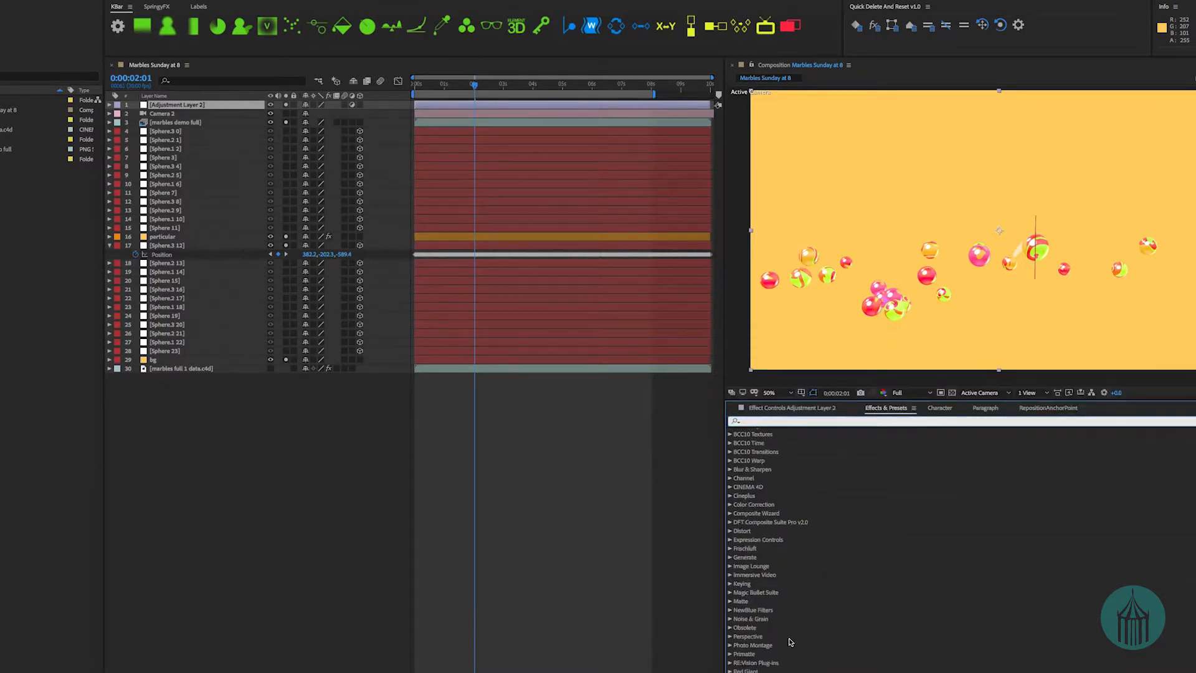
scroll(790, 644, down, 2)
click(731, 516)
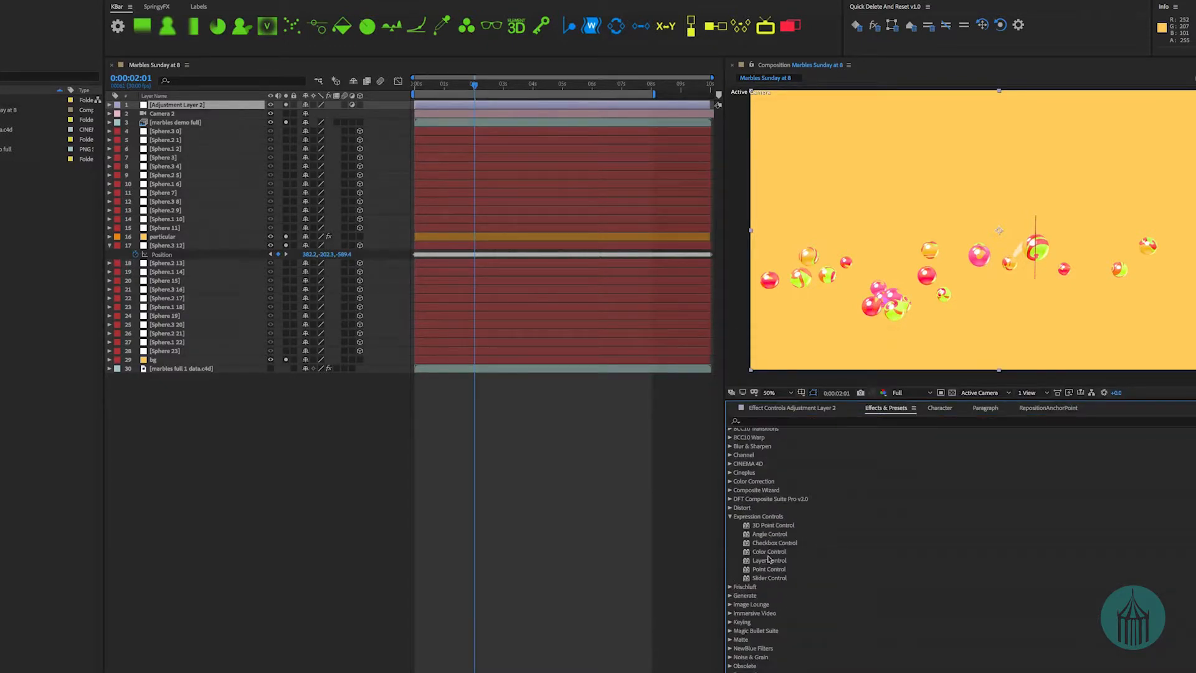
double_click(747, 552)
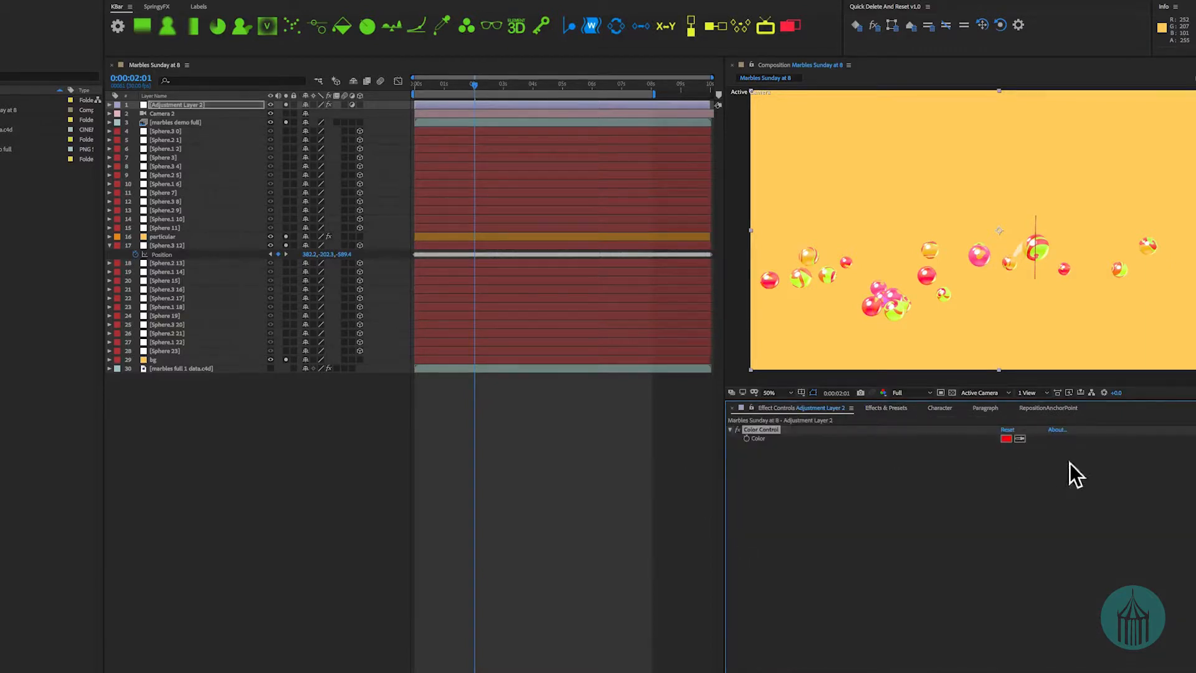
- Sample the particular layer's pale orange particle Color into the Color Control effect, and collapse the particular layer
click(110, 237)
scroll(174, 271, down, 3)
drag(1022, 444, 309, 562)
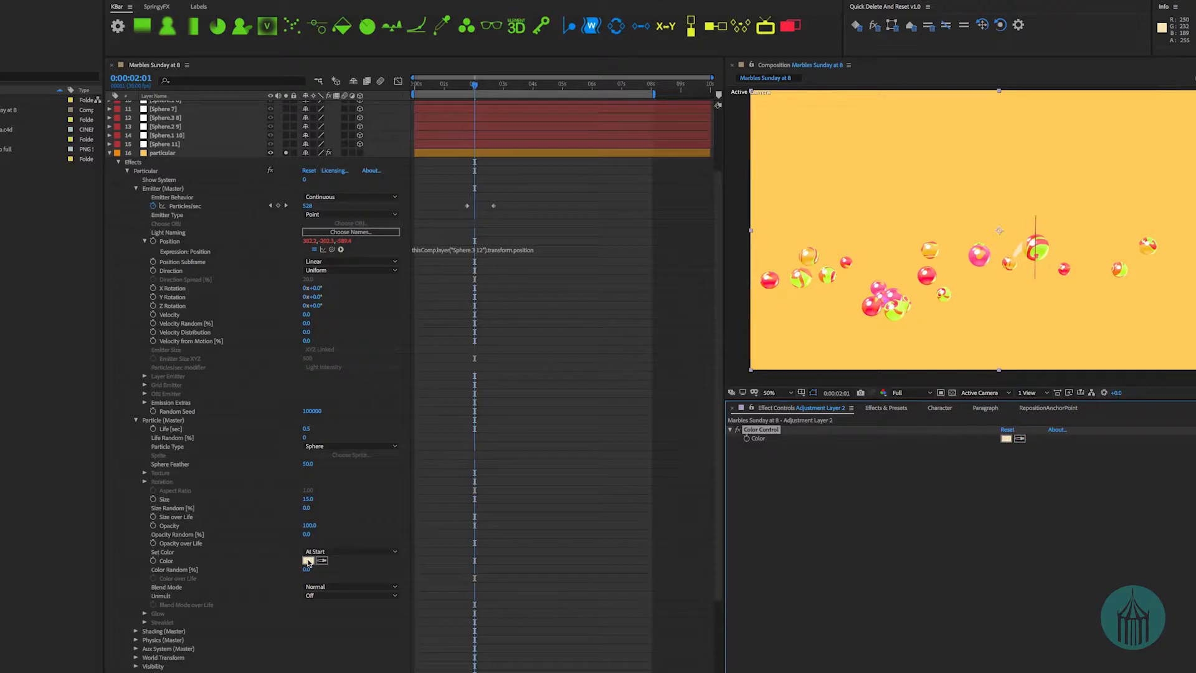
click(111, 154)
- Rename Adjustment Layer 2 to "Color control"
click(195, 106)
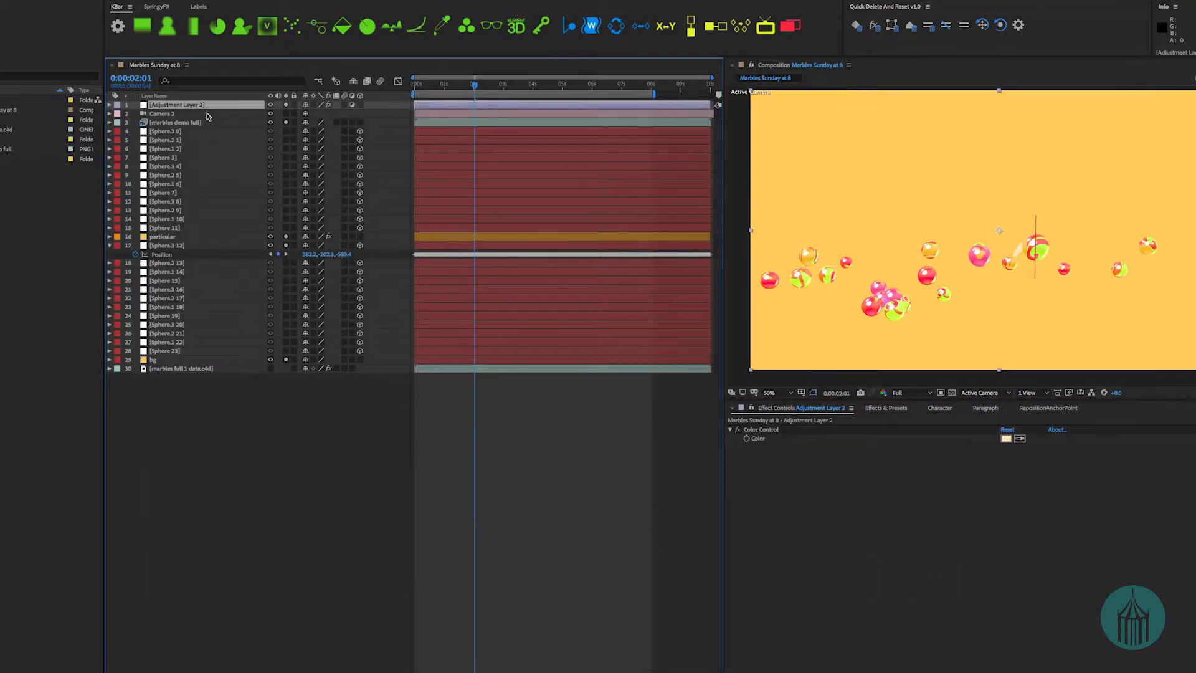
key(Return)
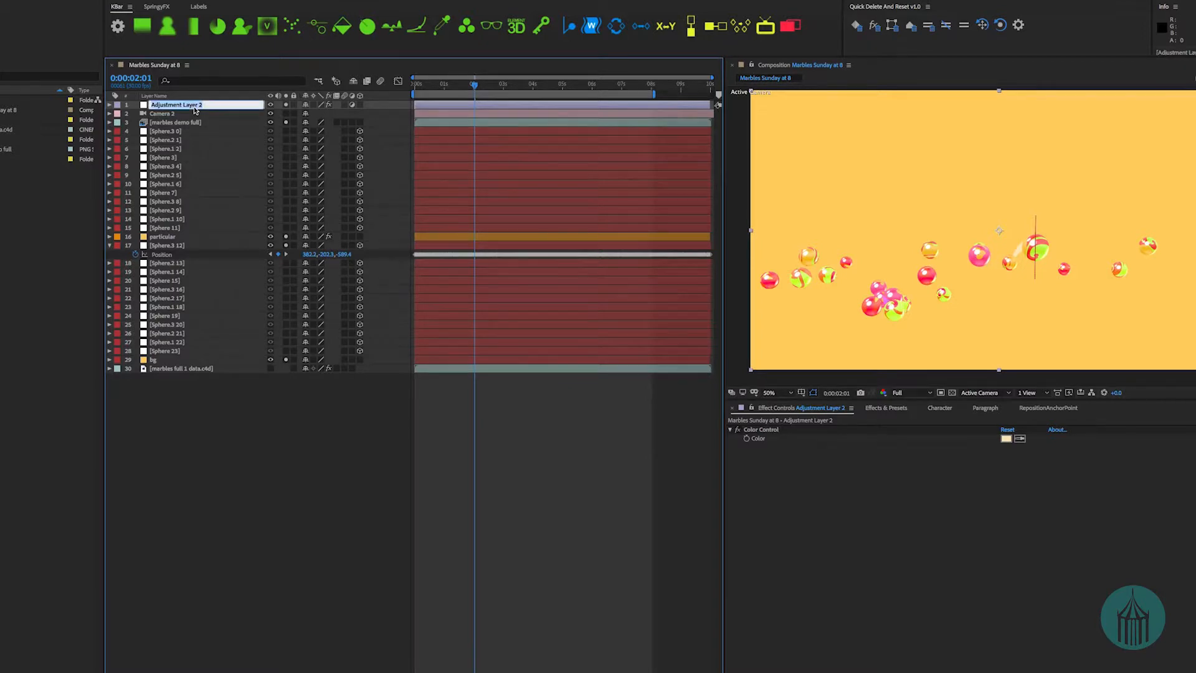
text(Color control)
key(Return)
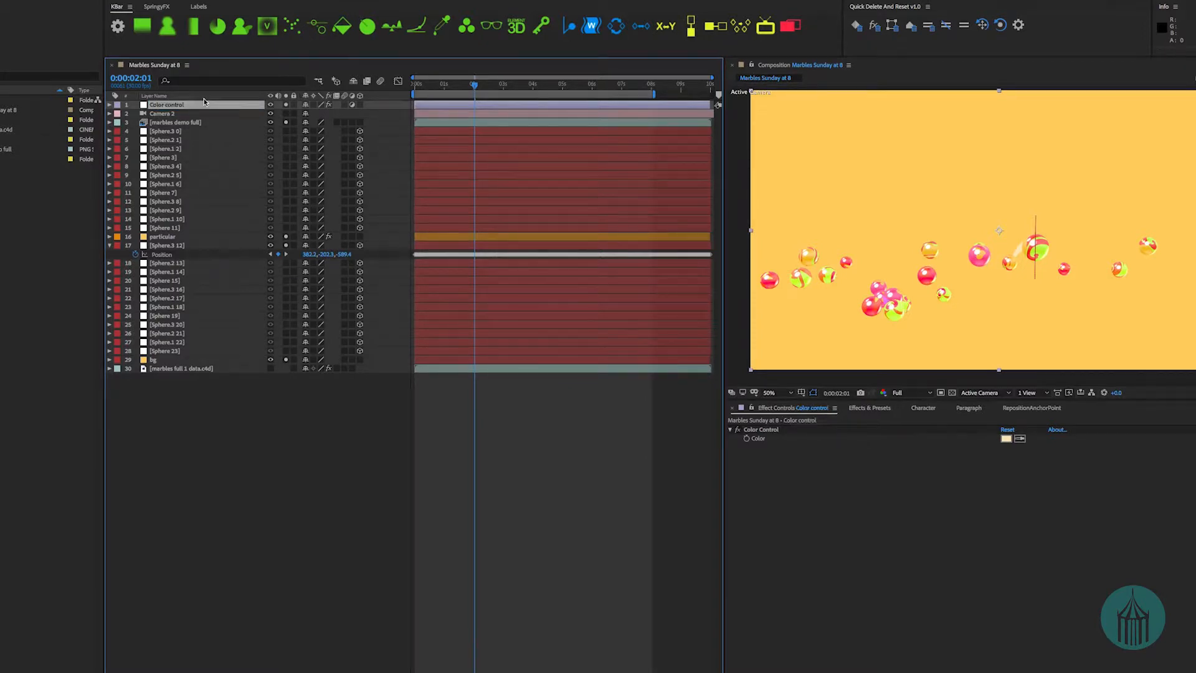
- Lock the Color control layer's effect controls and link the particular layer's particle Color to its Color Control with an expression
click(751, 408)
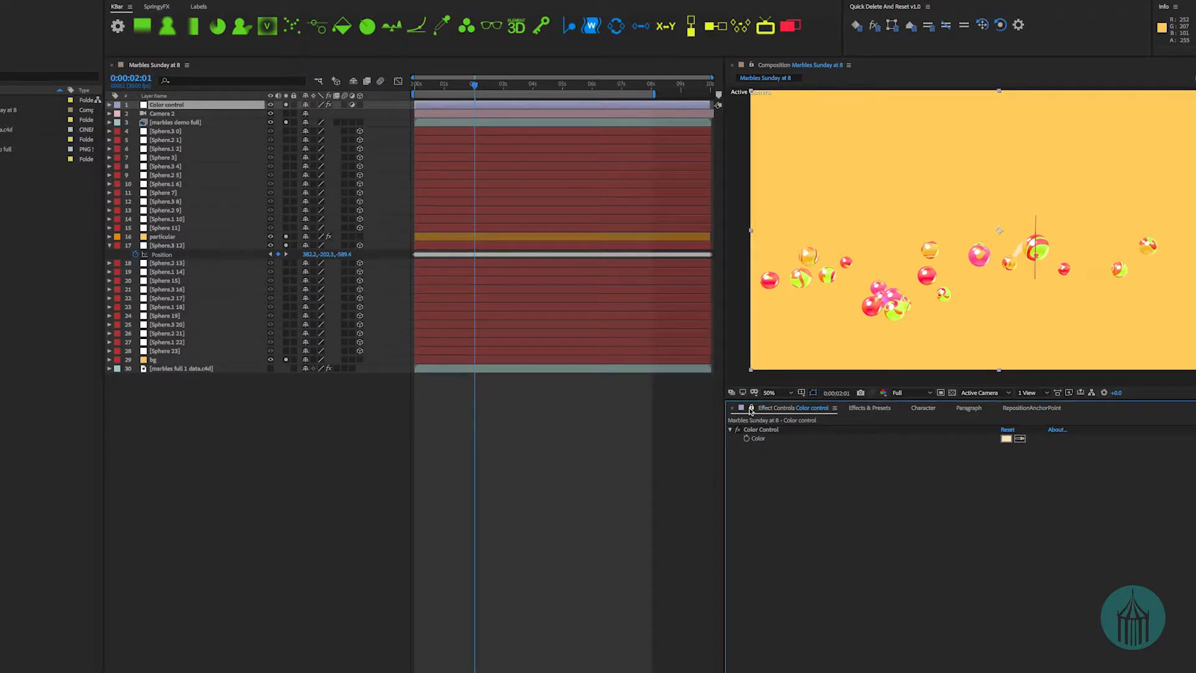
click(153, 238)
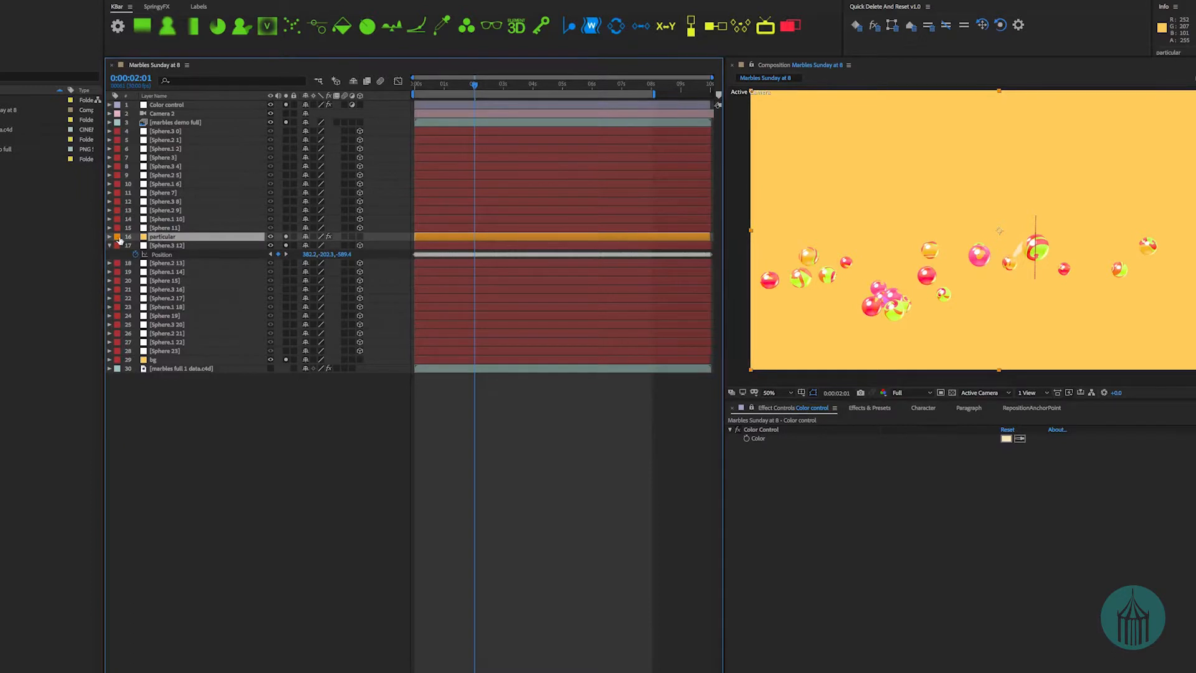
click(110, 237)
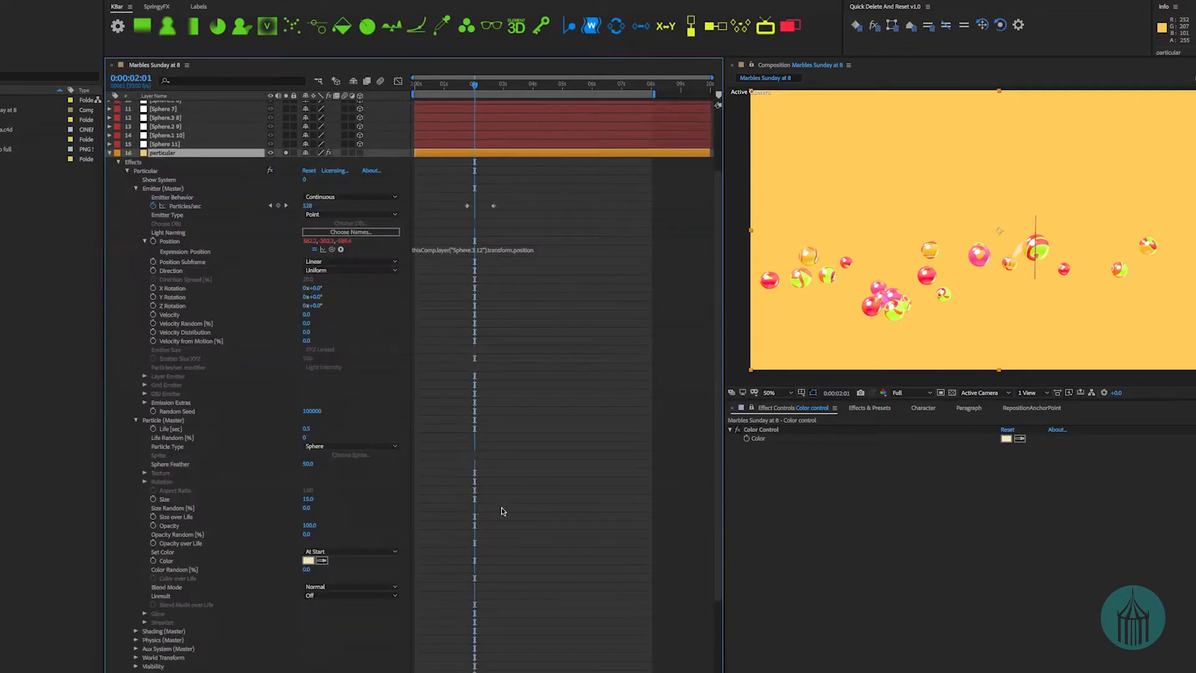
alt+click(154, 561)
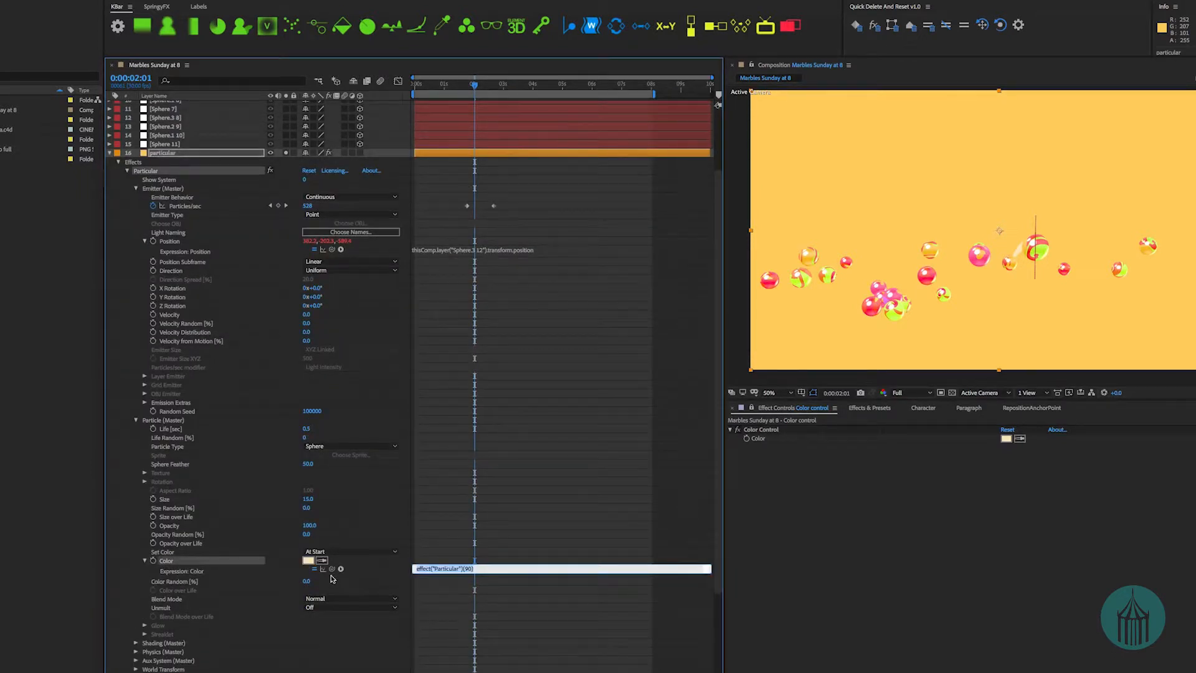
drag(332, 570, 779, 439)
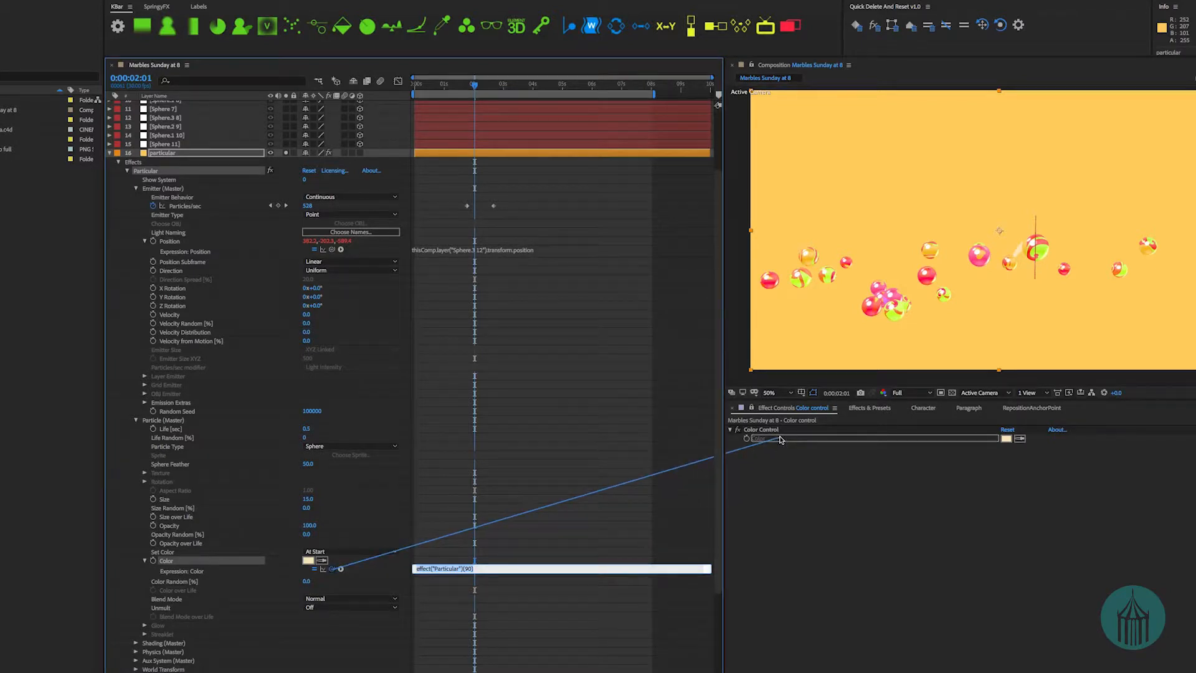
drag(779, 440, 780, 440)
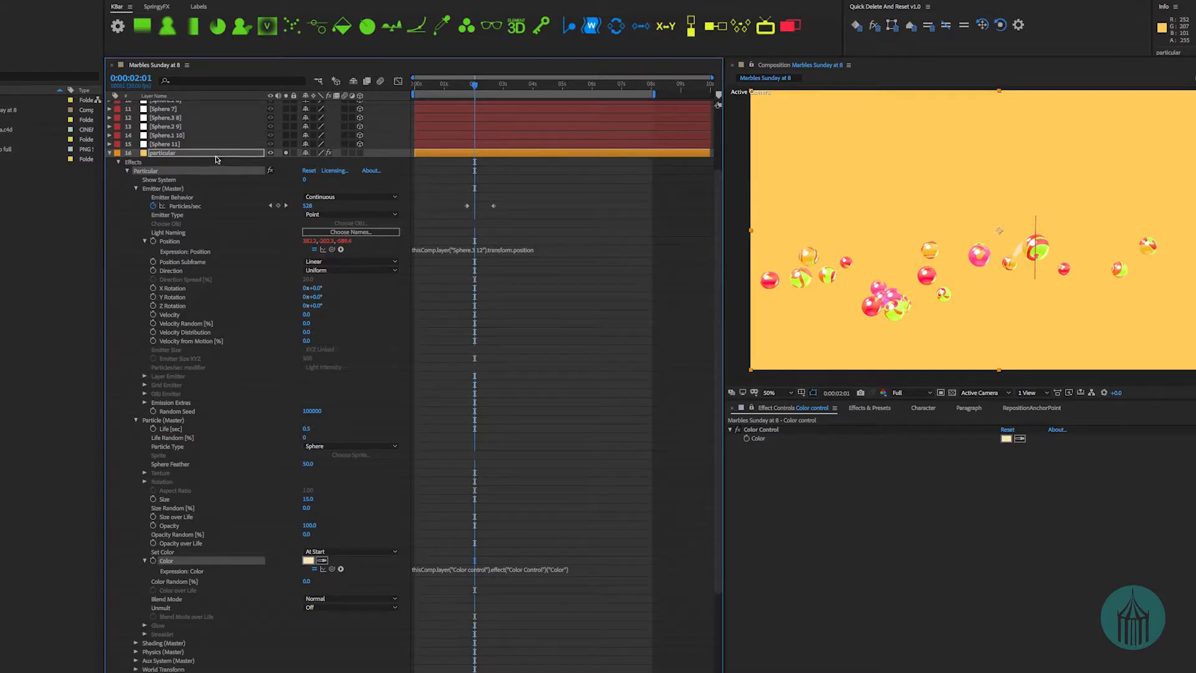
click(110, 153)
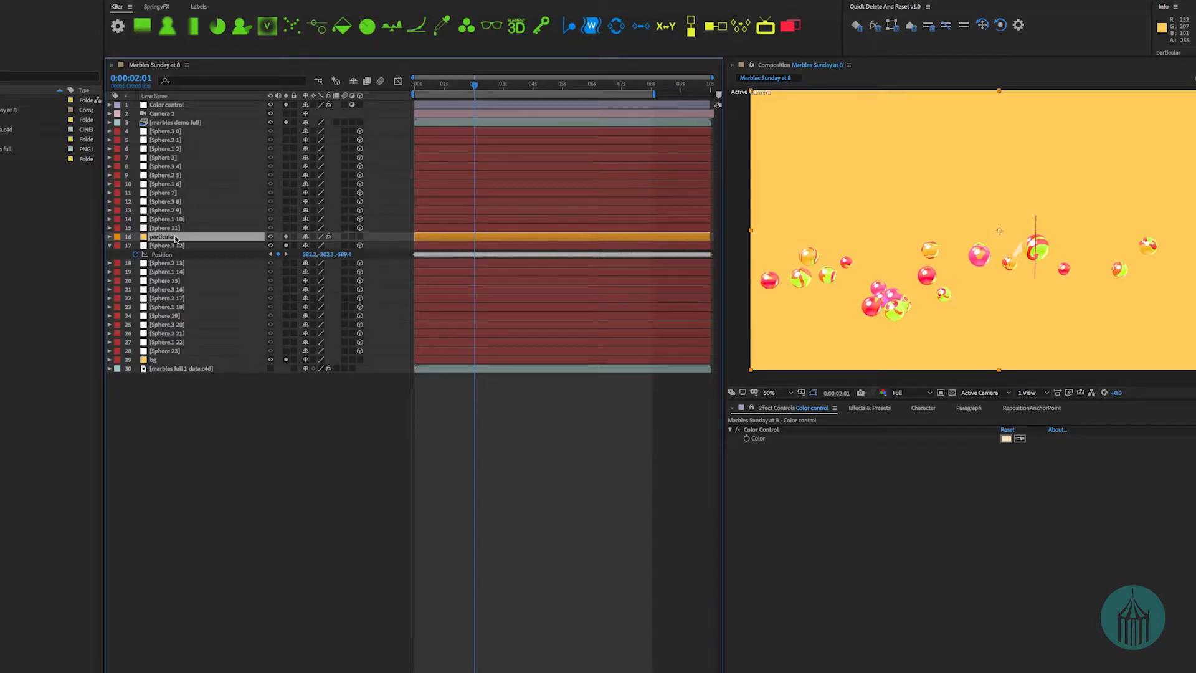
- Duplicate the particular layer, move the copy directly above Sphere 11, and solo particular 2 together with Sphere 11
key(ctrl+d)
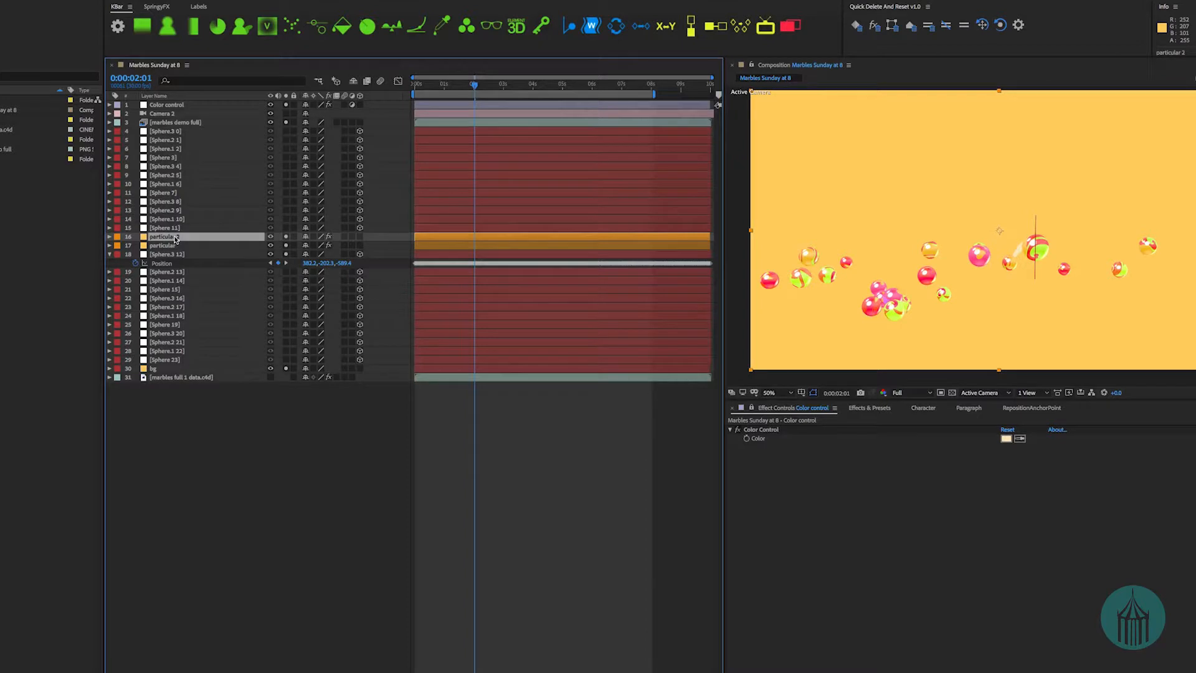
drag(176, 238, 177, 222)
click(172, 237)
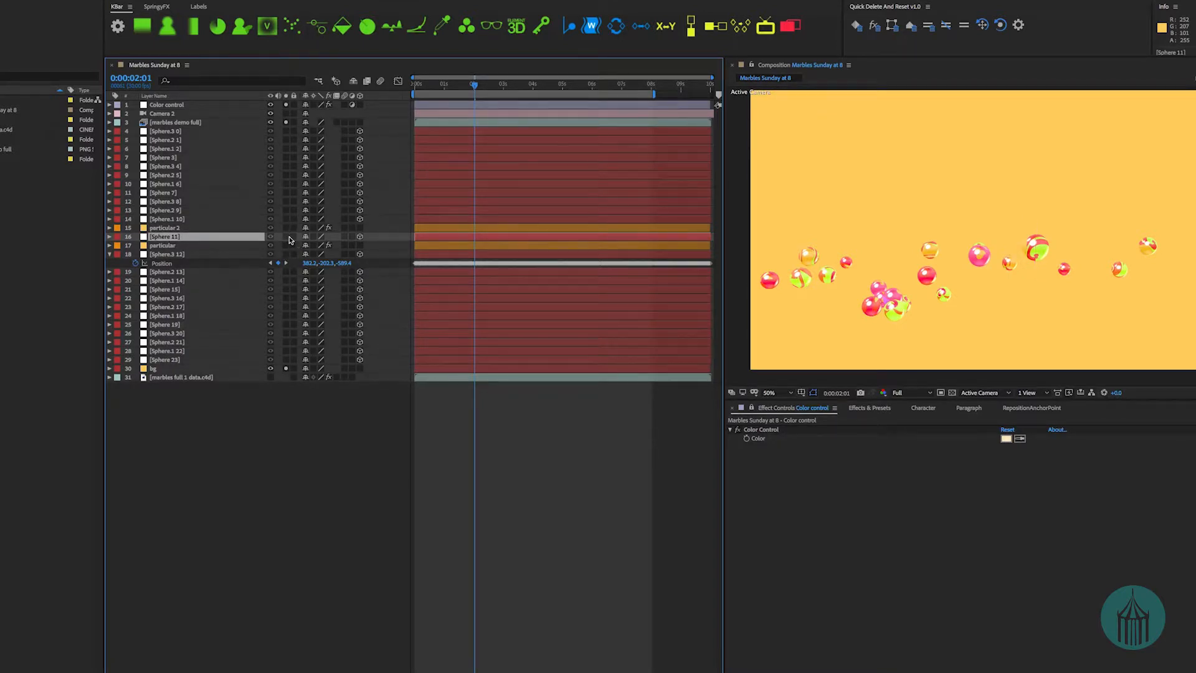
drag(287, 229, 287, 237)
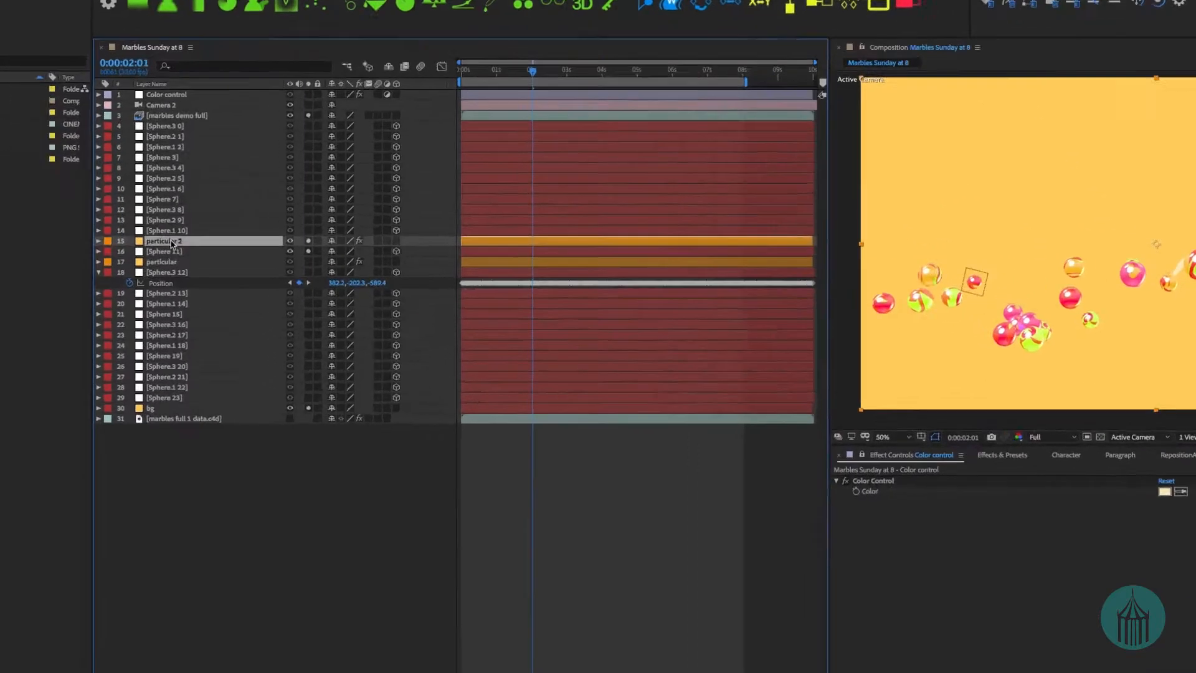
- Reveal particular 2's expressions and link its emitter Position to the Position of the Sphere 11 null
click(204, 227)
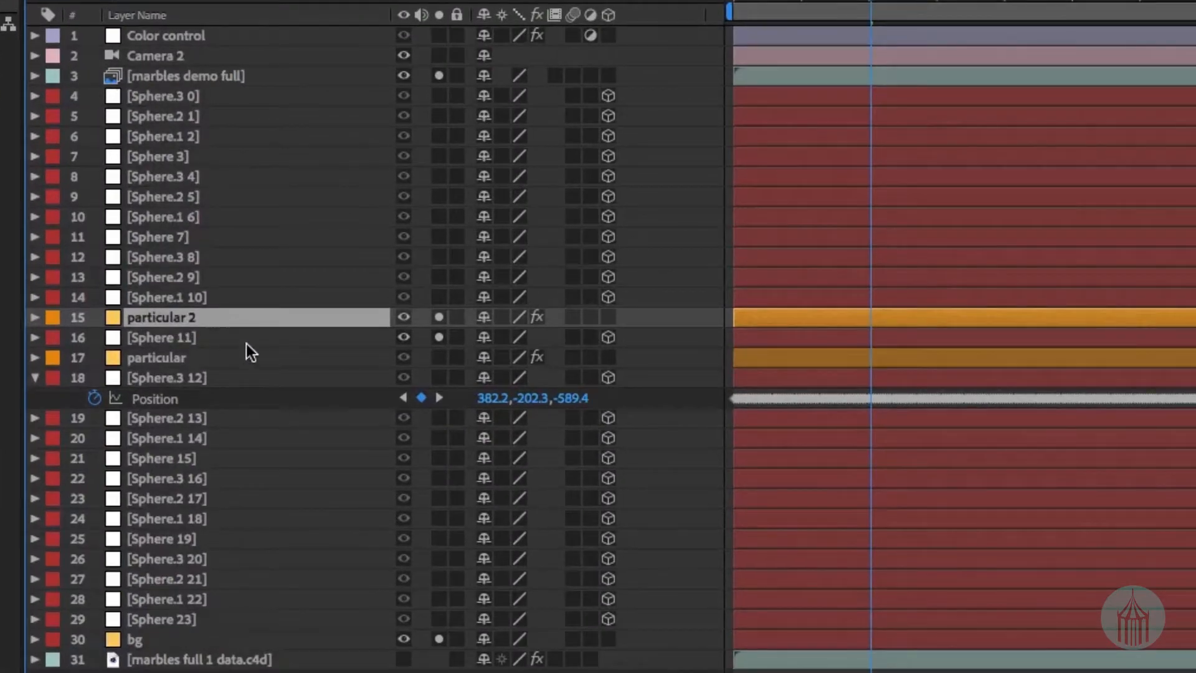
key(e)
key(e)
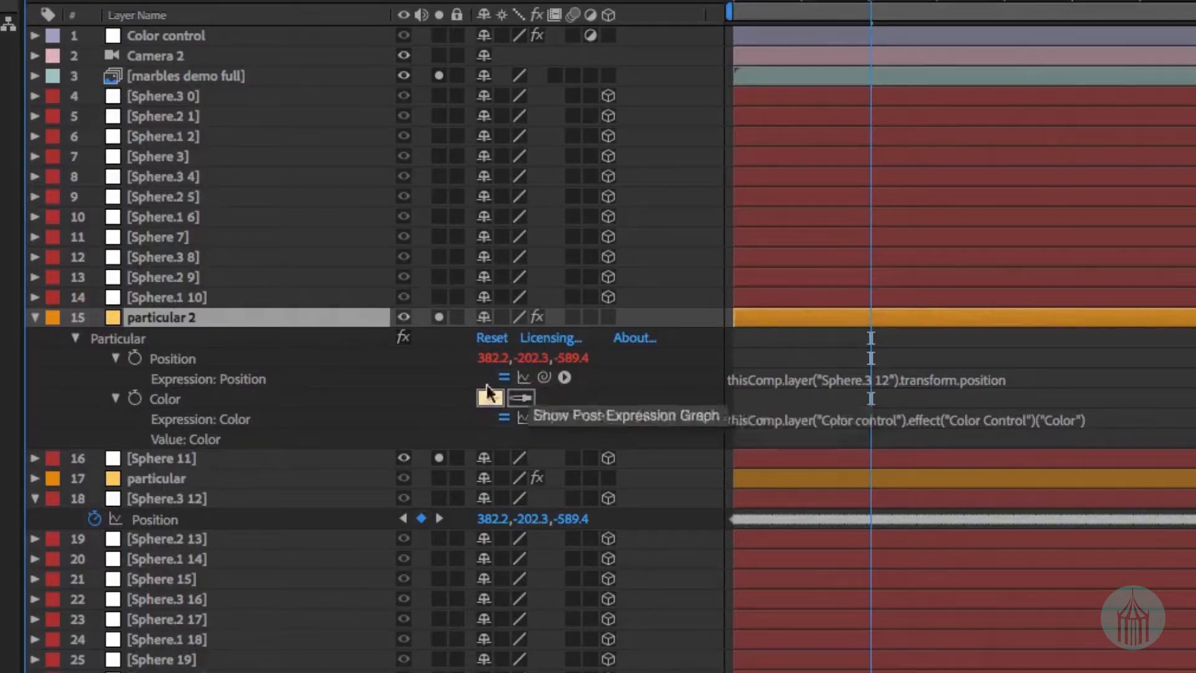
click(212, 461)
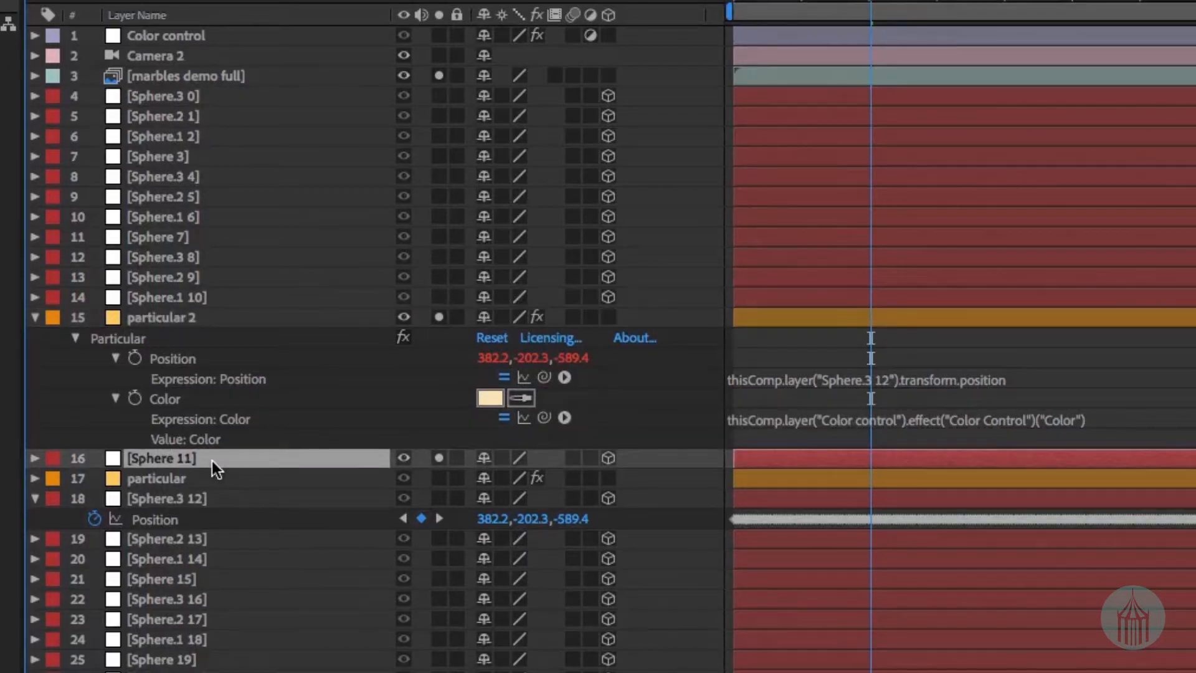
key(p)
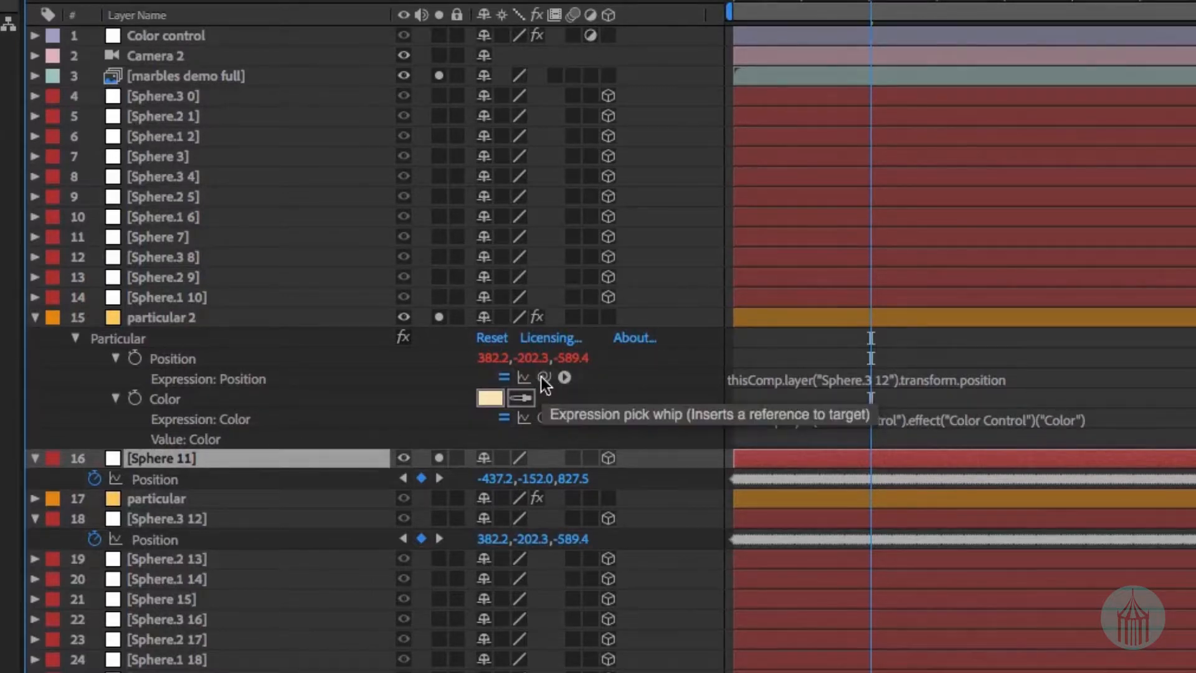
drag(544, 376, 190, 482)
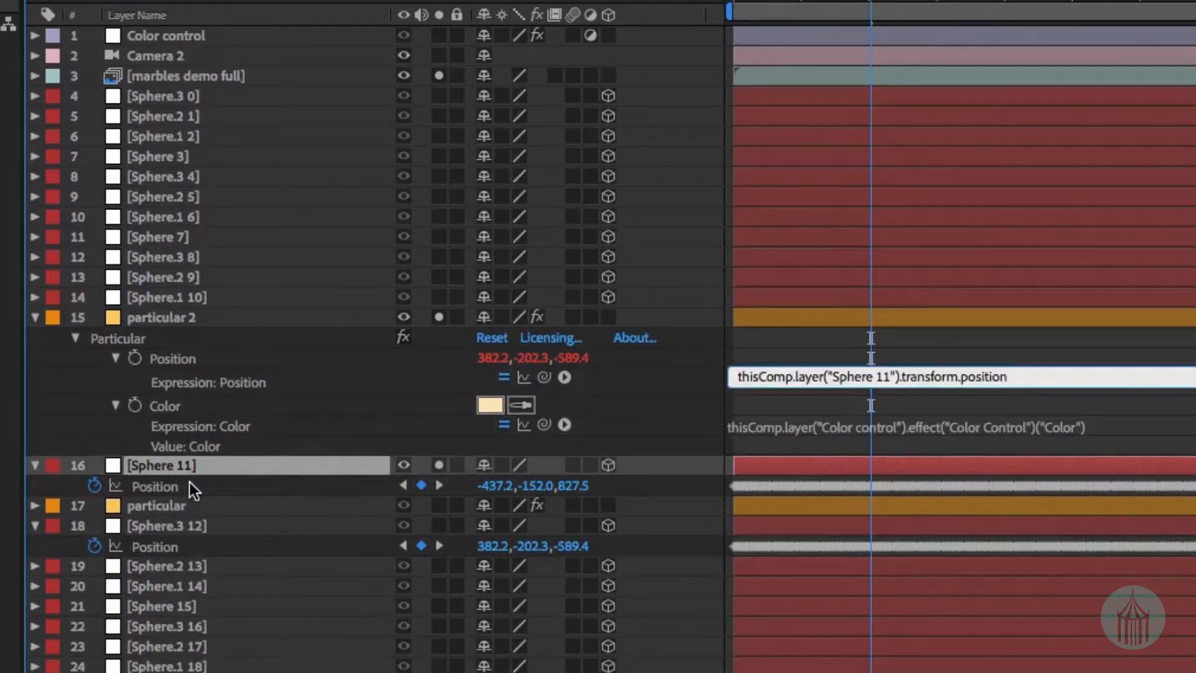
key(KP_Enter)
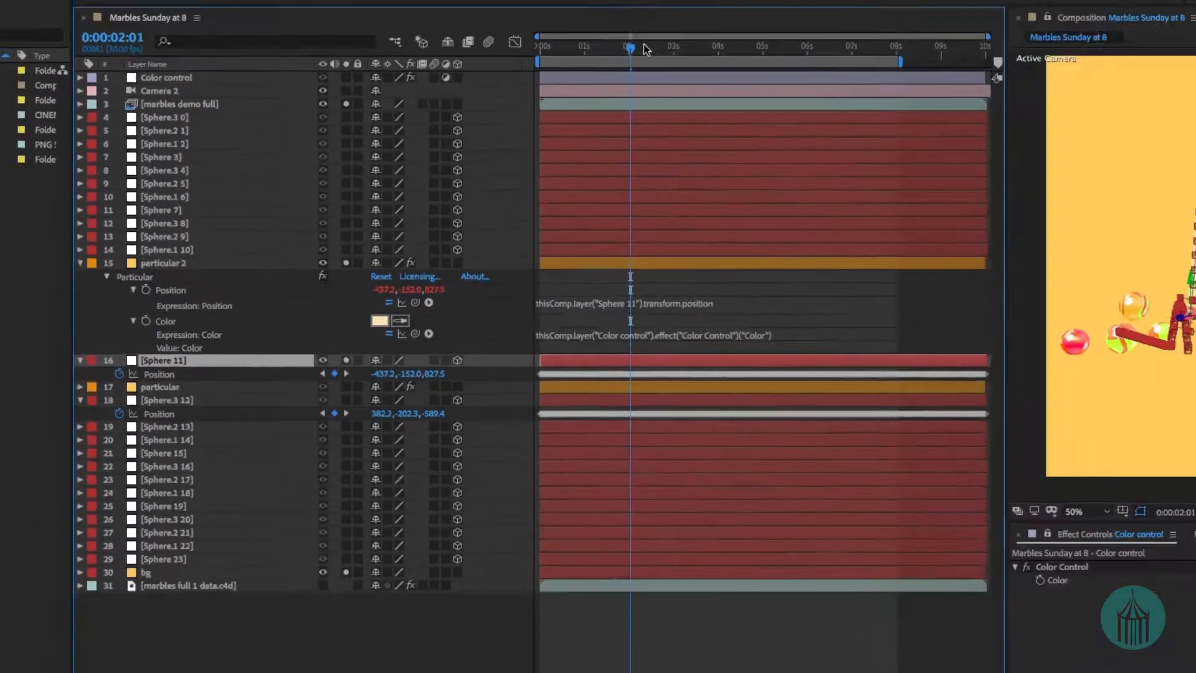
- Shift both Particles/sec keyframes of particular 2 about one second later and preview when the Sphere 11 trail fades
mouse_move(475, 85)
mouse_down()
mouse_move(443, 86)
mouse_move(466, 84)
mouse_up()
click(315, 471)
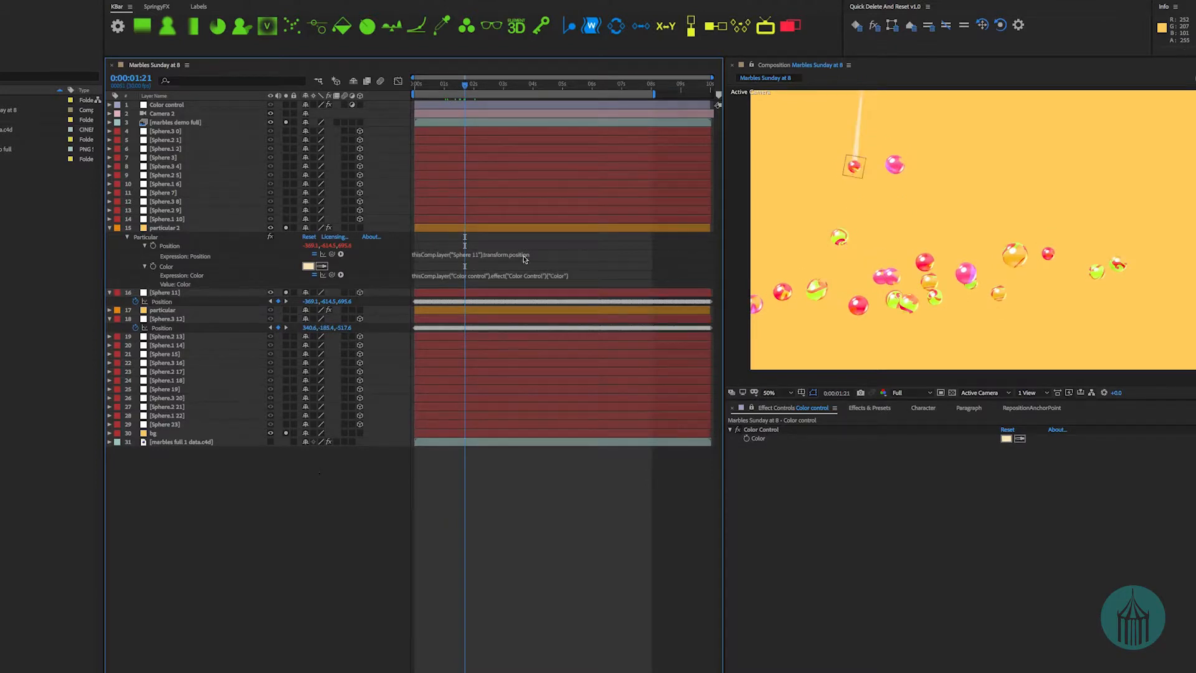
mouse_move(472, 86)
mouse_down()
mouse_move(508, 87)
mouse_move(491, 87)
mouse_up()
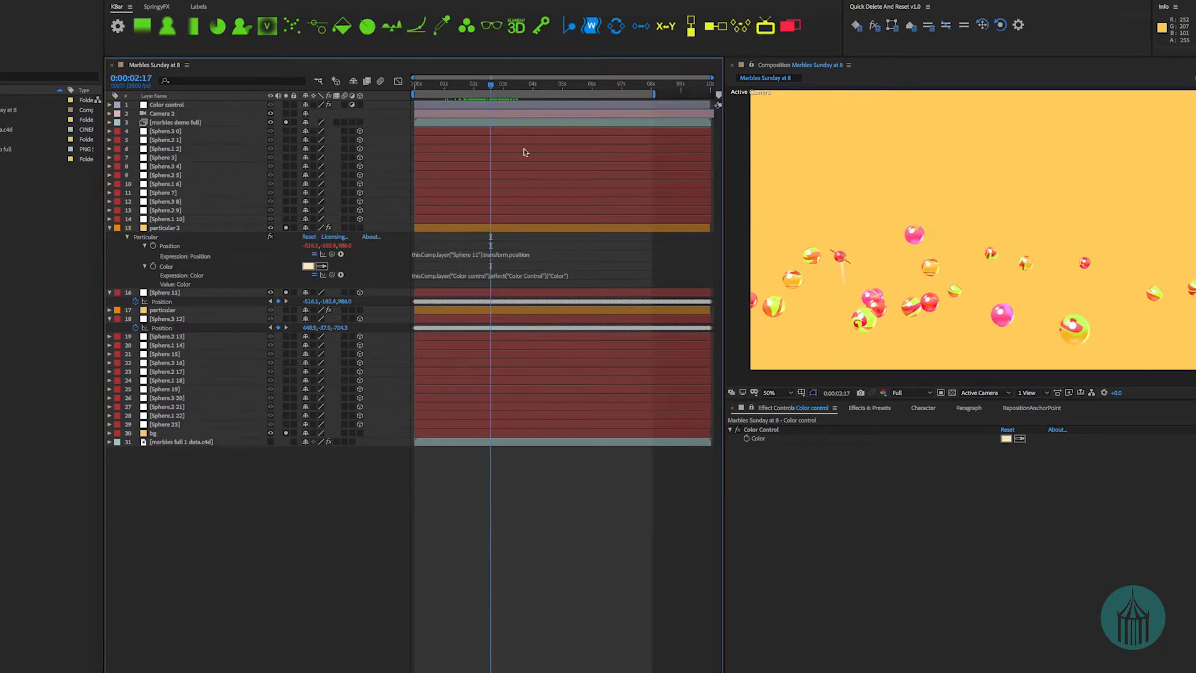
click(480, 228)
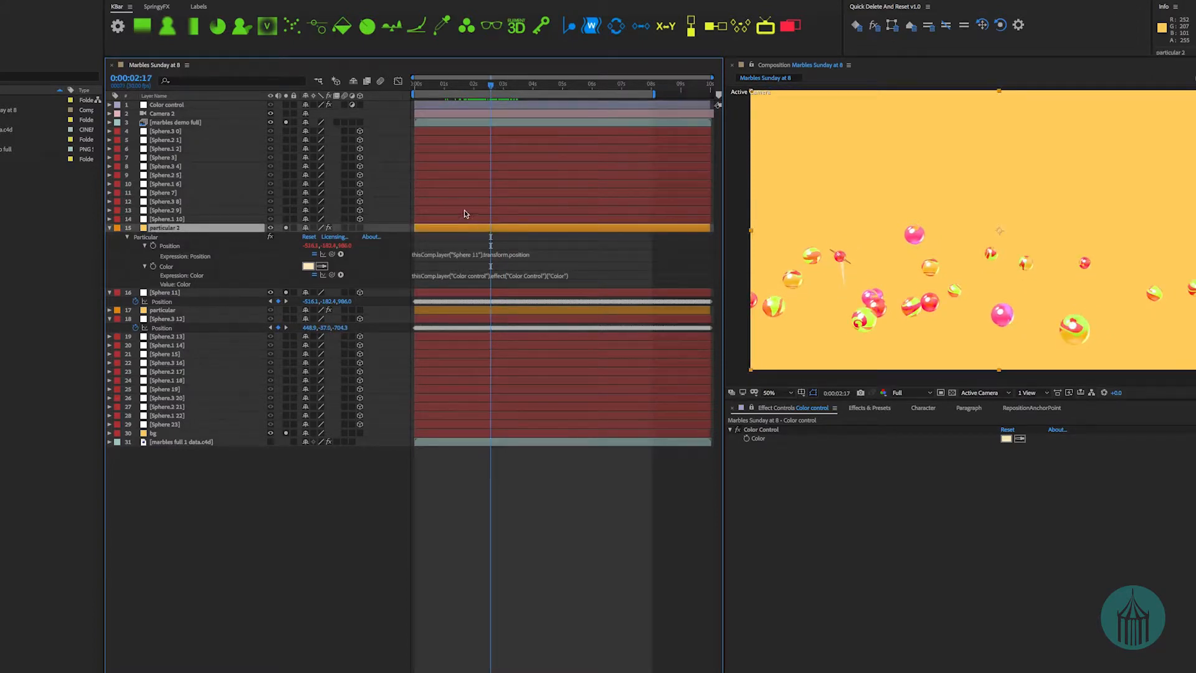
key(u)
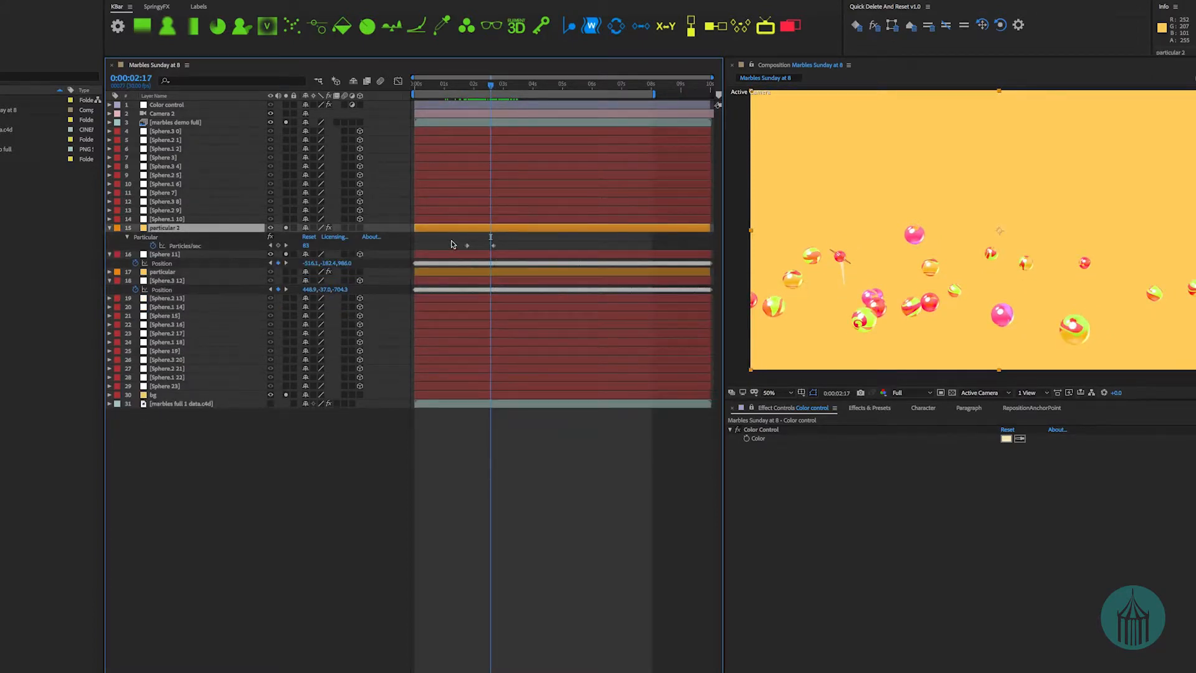
drag(452, 241, 498, 251)
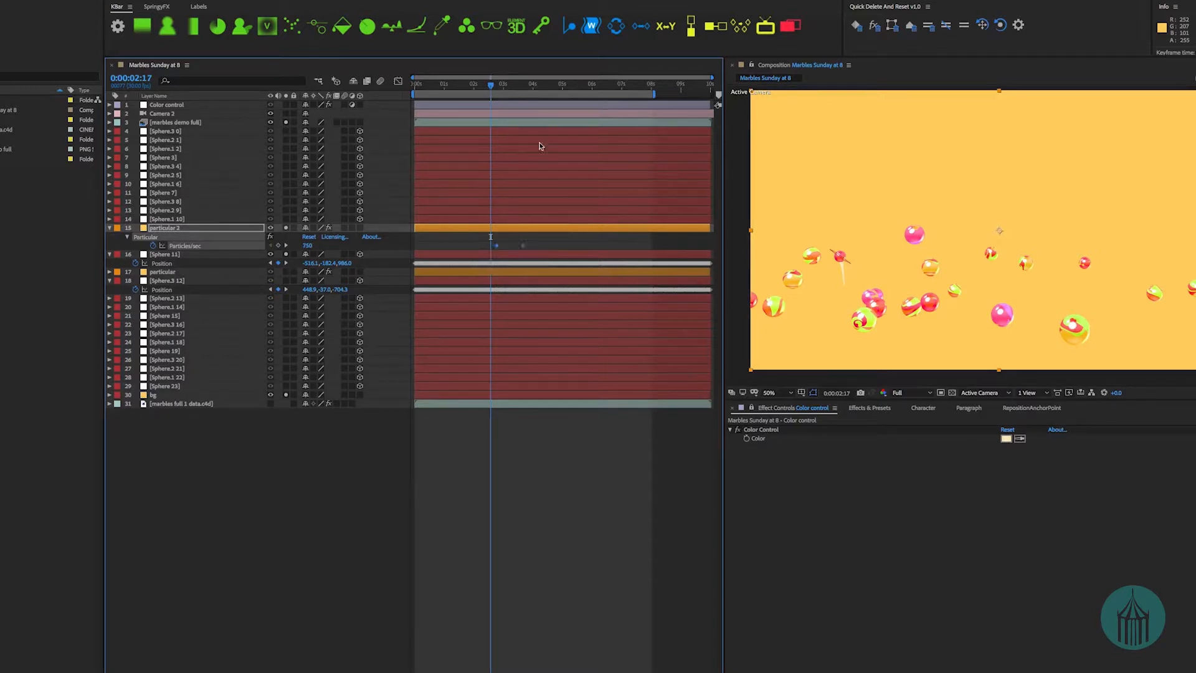
click(501, 86)
drag(501, 87, 479, 101)
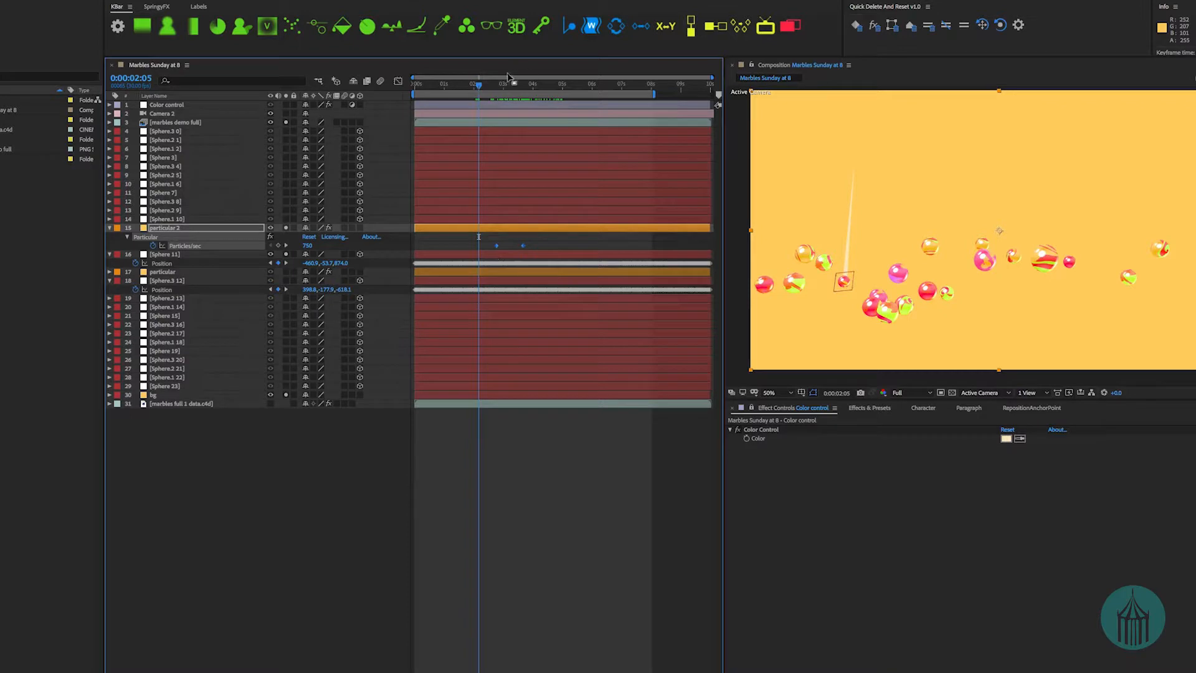
mouse_move(486, 90)
mouse_down()
mouse_move(536, 91)
mouse_move(466, 103)
mouse_up()
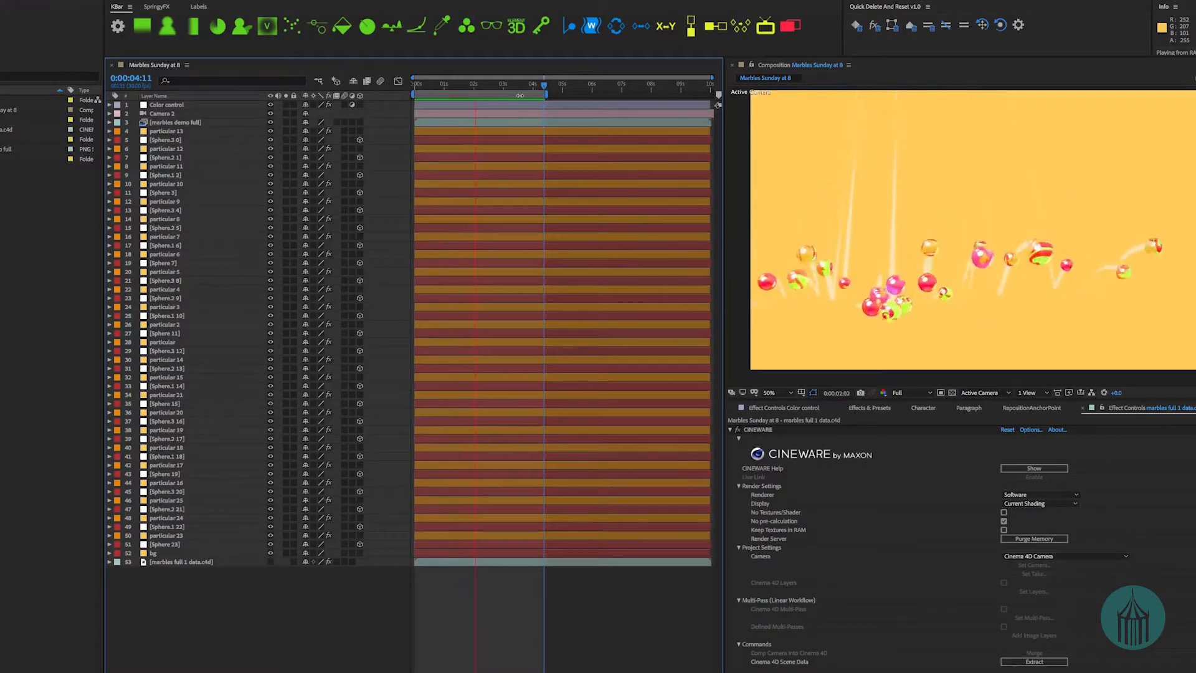
- Inspect the keyframes of particular 13 and the floor layer, and preview the composition up to 0:00:04:16
click(155, 131)
key(u)
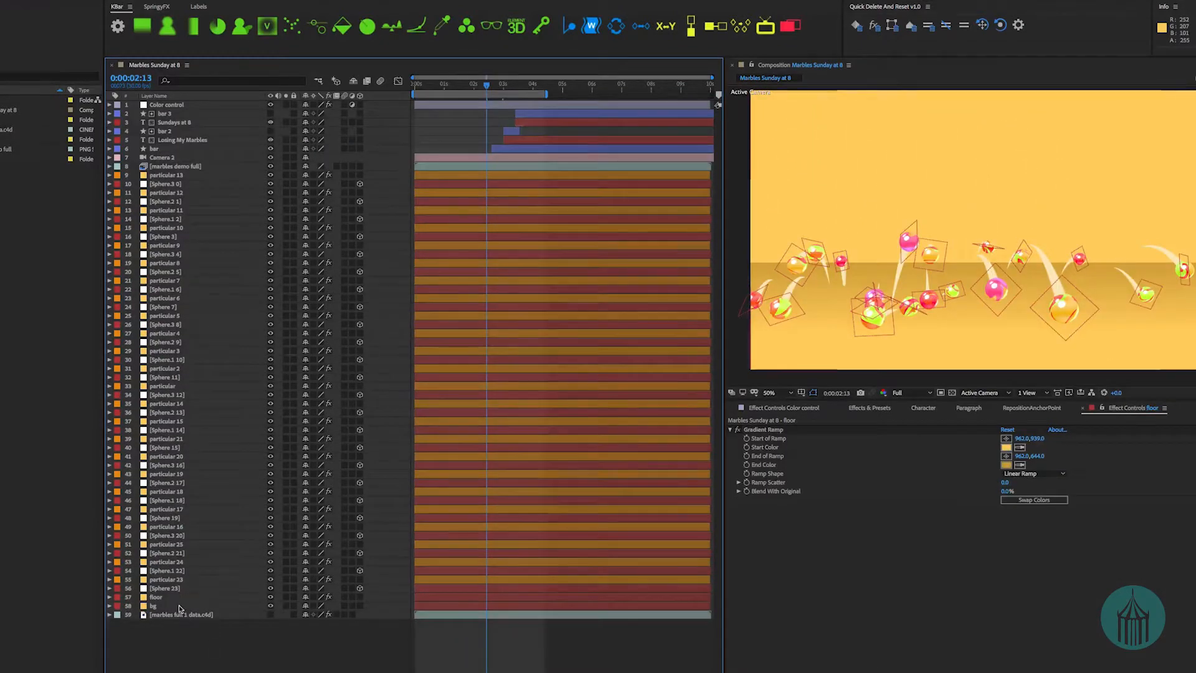
click(165, 598)
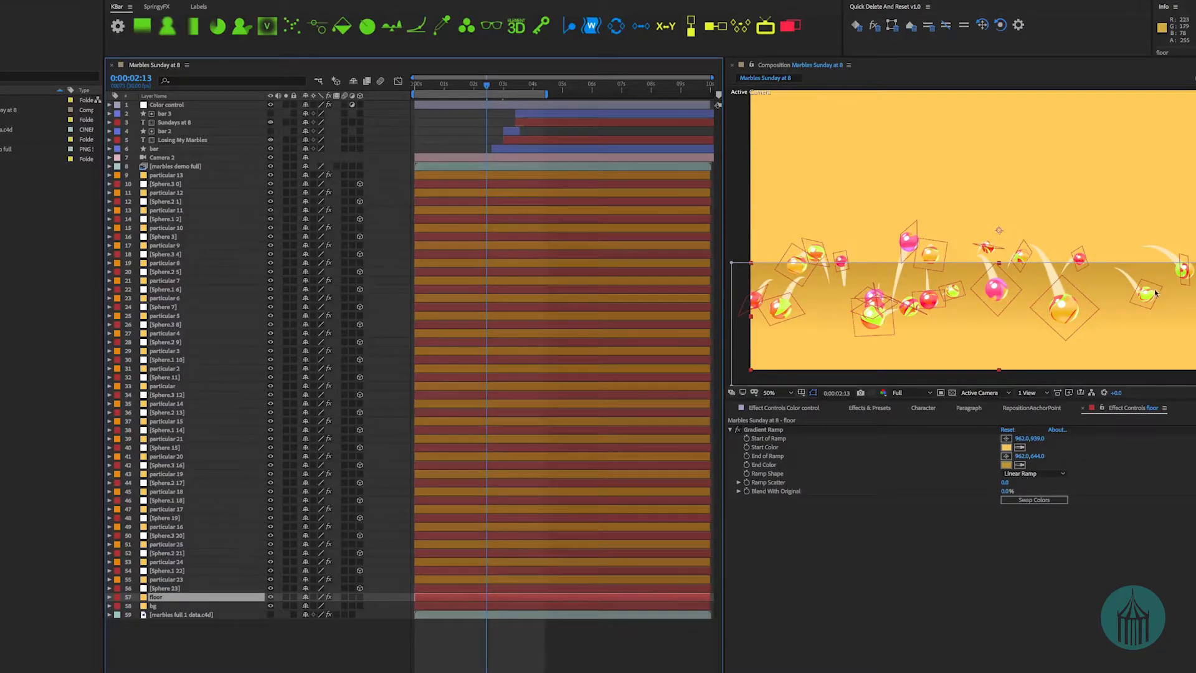
drag(451, 87, 550, 92)
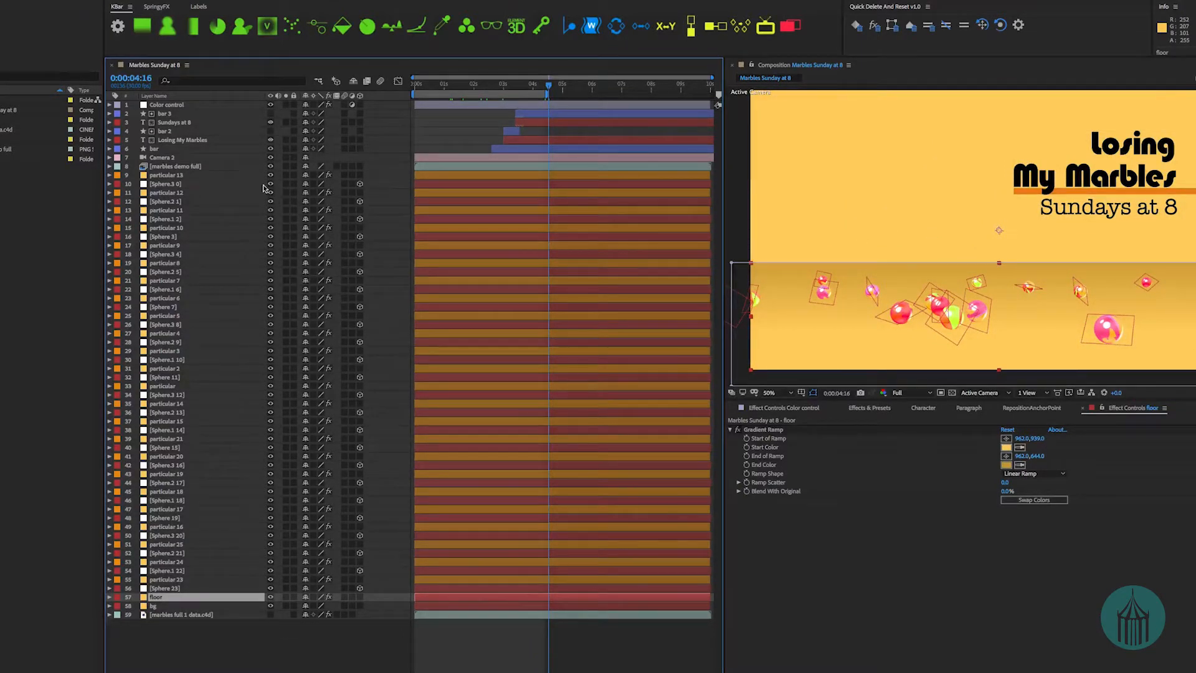
- Select all the Sphere null layers, from Sphere.3 0 to Sphere 23, and hide them in the composition
click(249, 183)
ctrl+click(237, 201)
ctrl+click(227, 218)
ctrl+click(221, 236)
ctrl+click(215, 253)
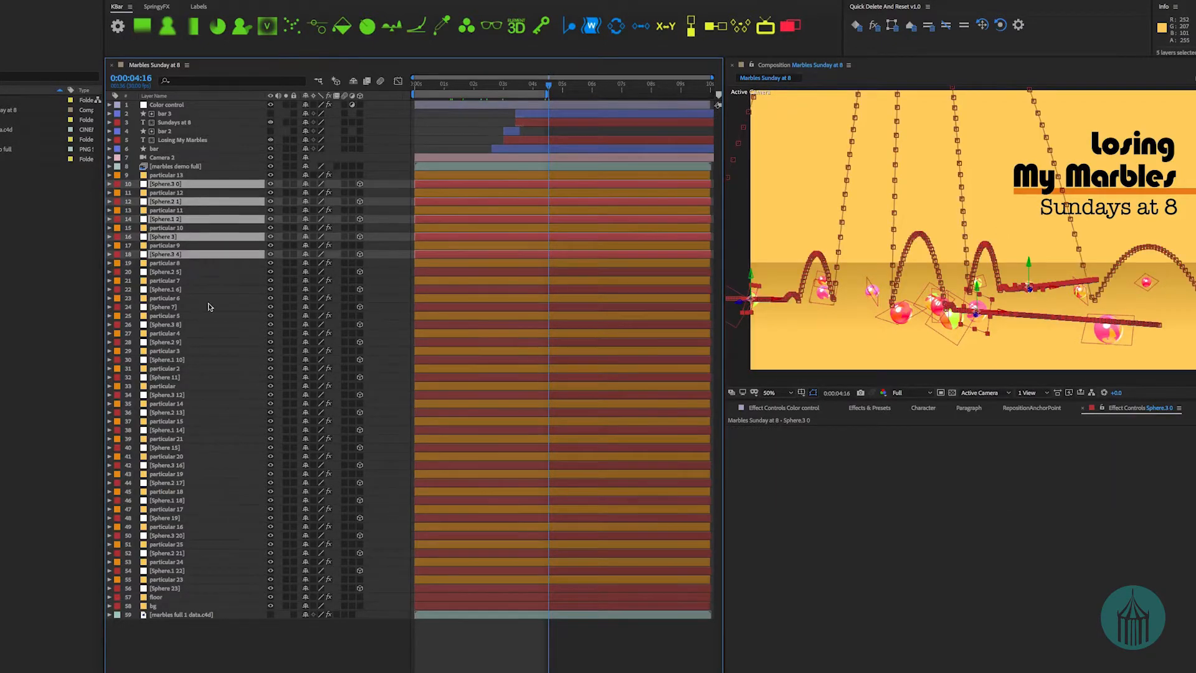
ctrl+click(210, 272)
ctrl+click(208, 289)
ctrl+click(206, 307)
ctrl+click(194, 482)
ctrl+click(195, 500)
ctrl+click(197, 518)
ctrl+click(197, 535)
ctrl+click(200, 552)
ctrl+click(201, 570)
ctrl+click(202, 588)
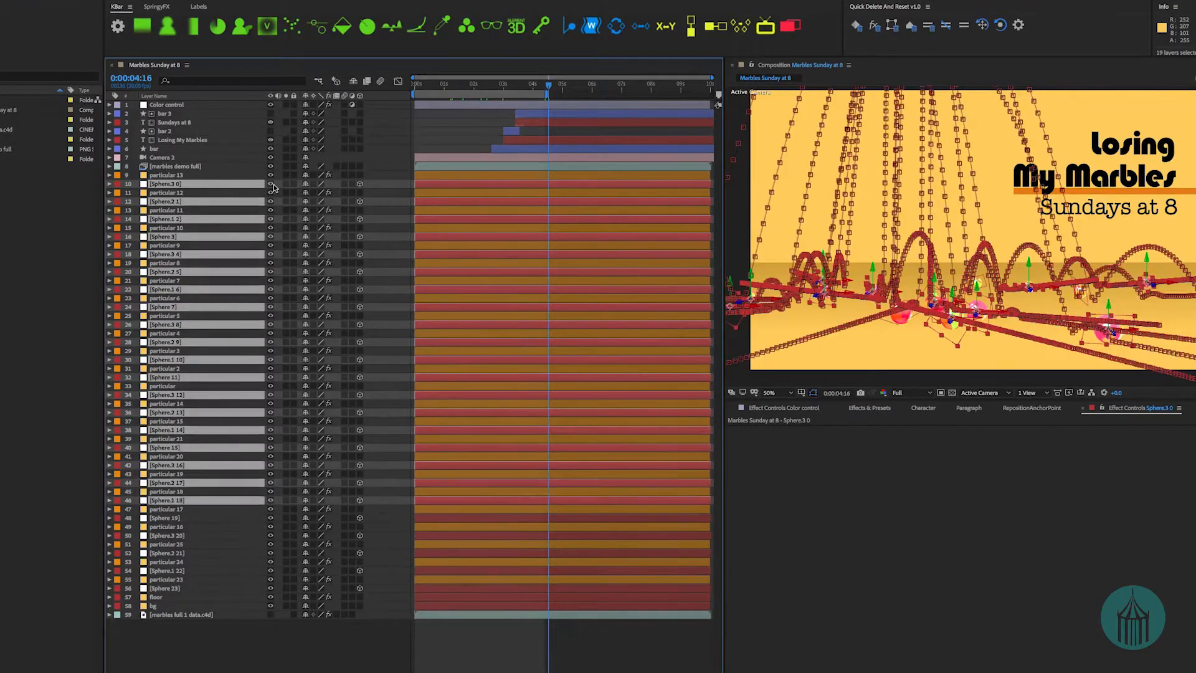
click(271, 184)
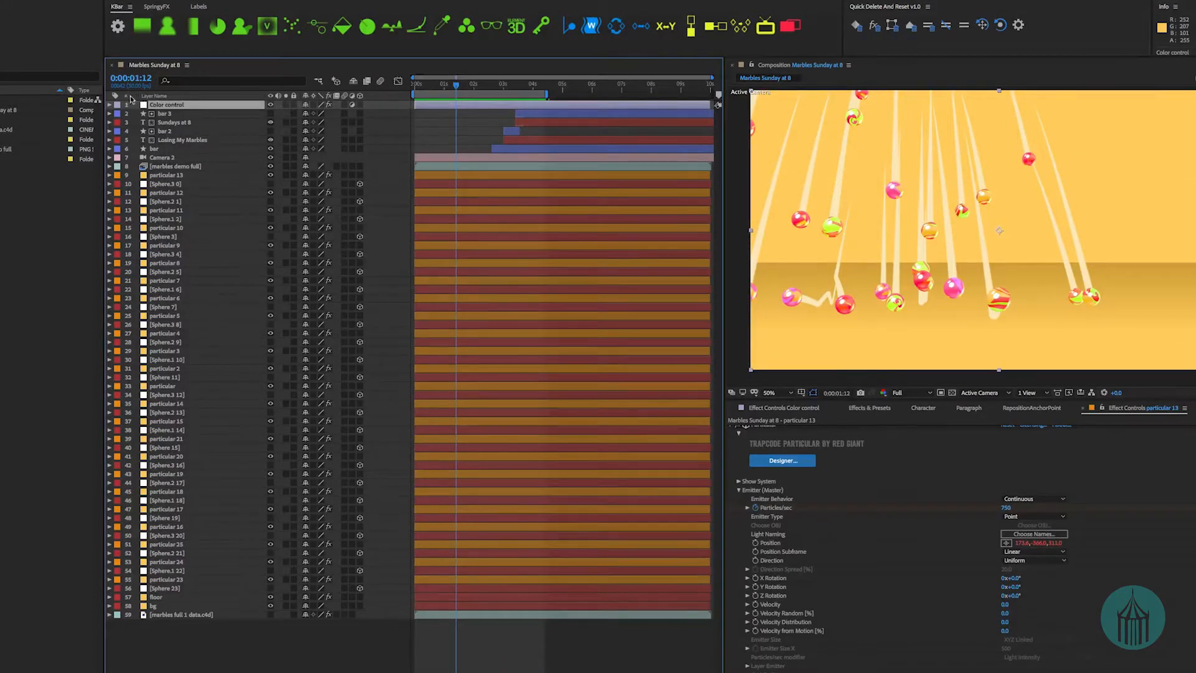
- Rename the Color control layer to "Controller"
key(Return)
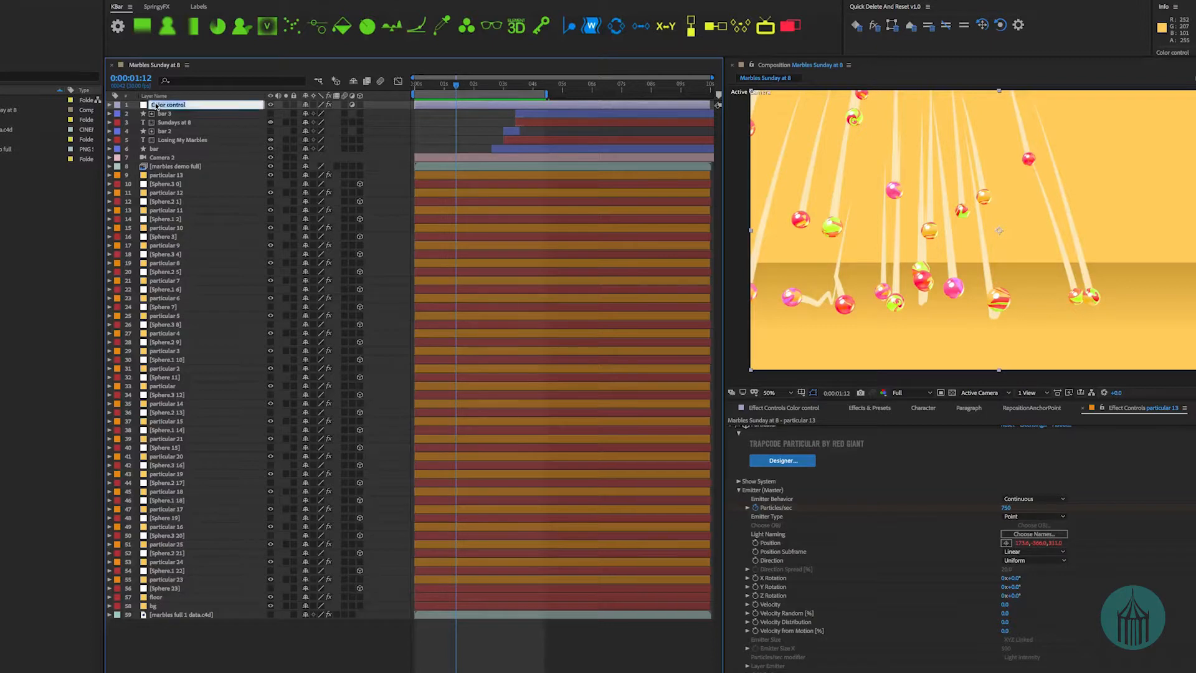
text(Con)
key(Return)
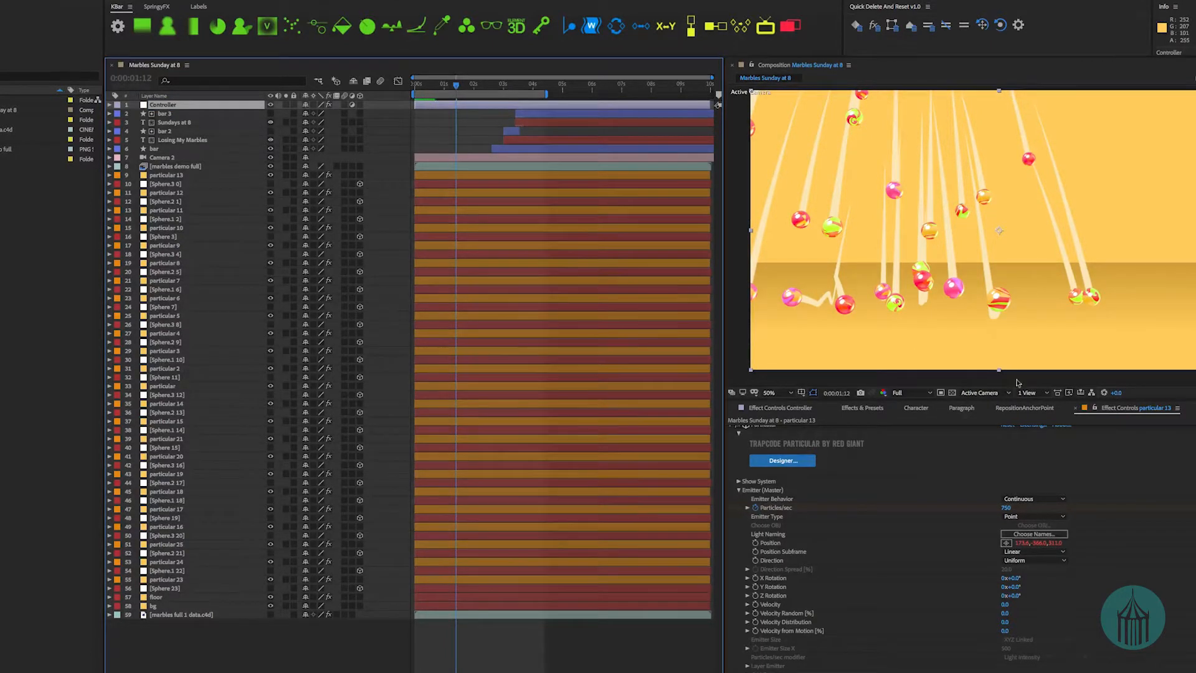
- Apply a Slider Control expression effect to the Controller layer and rename the effect "size"
click(864, 408)
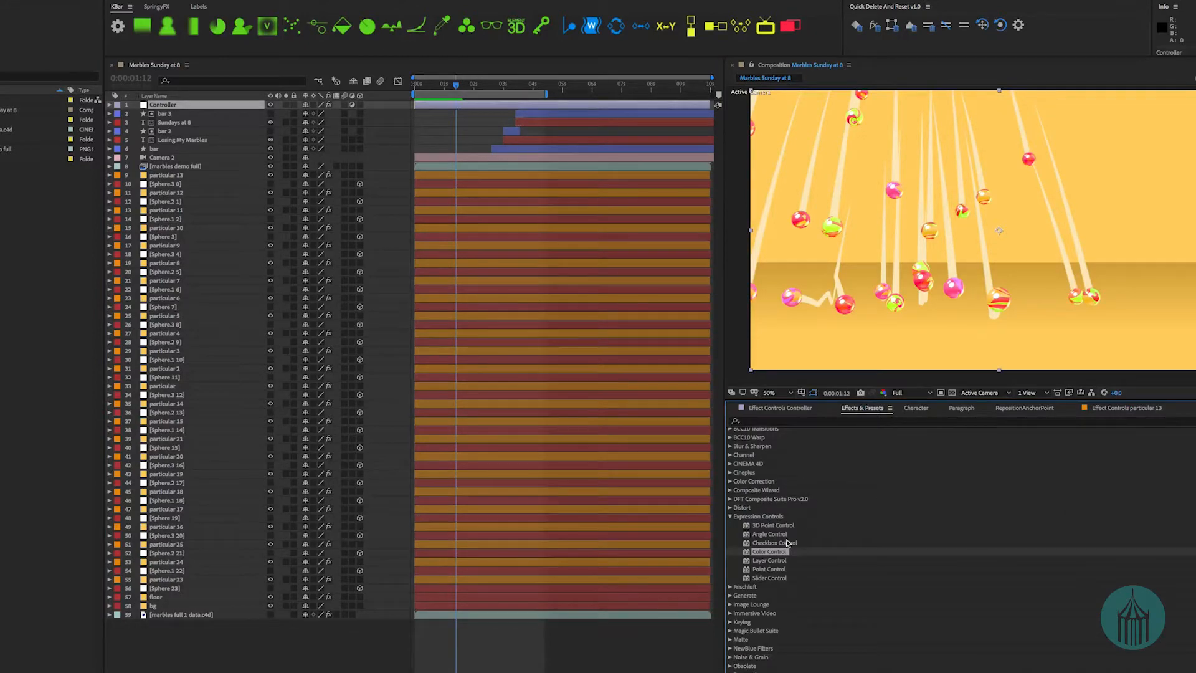
double_click(751, 579)
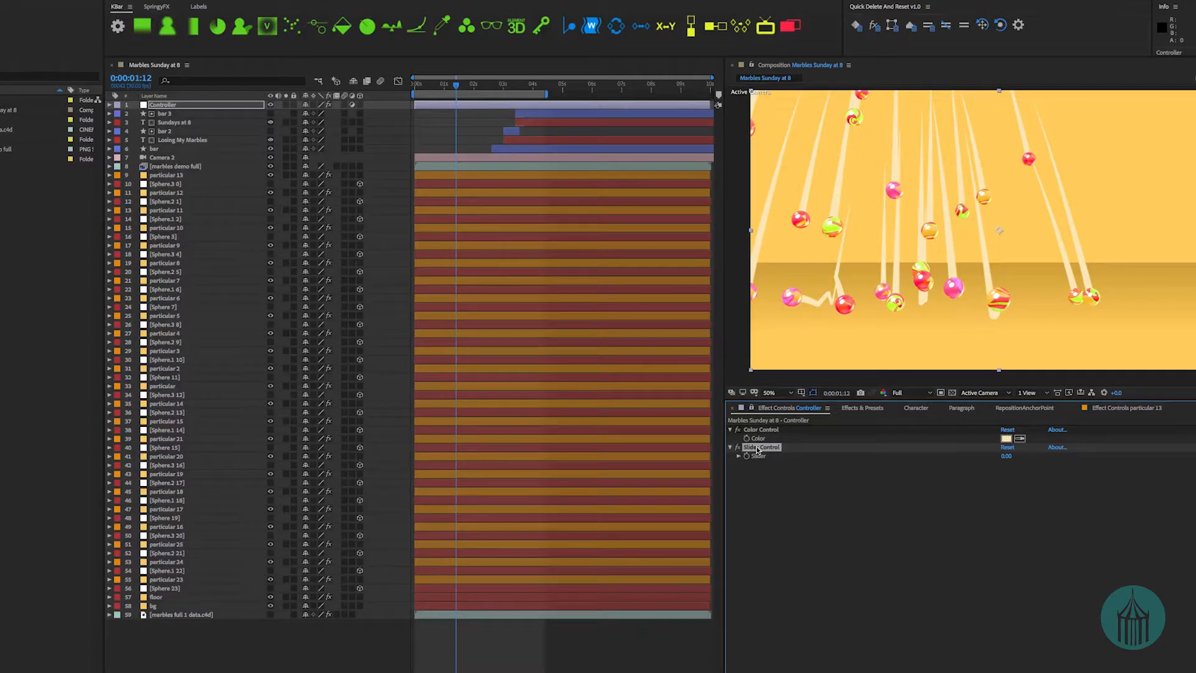
key(Return)
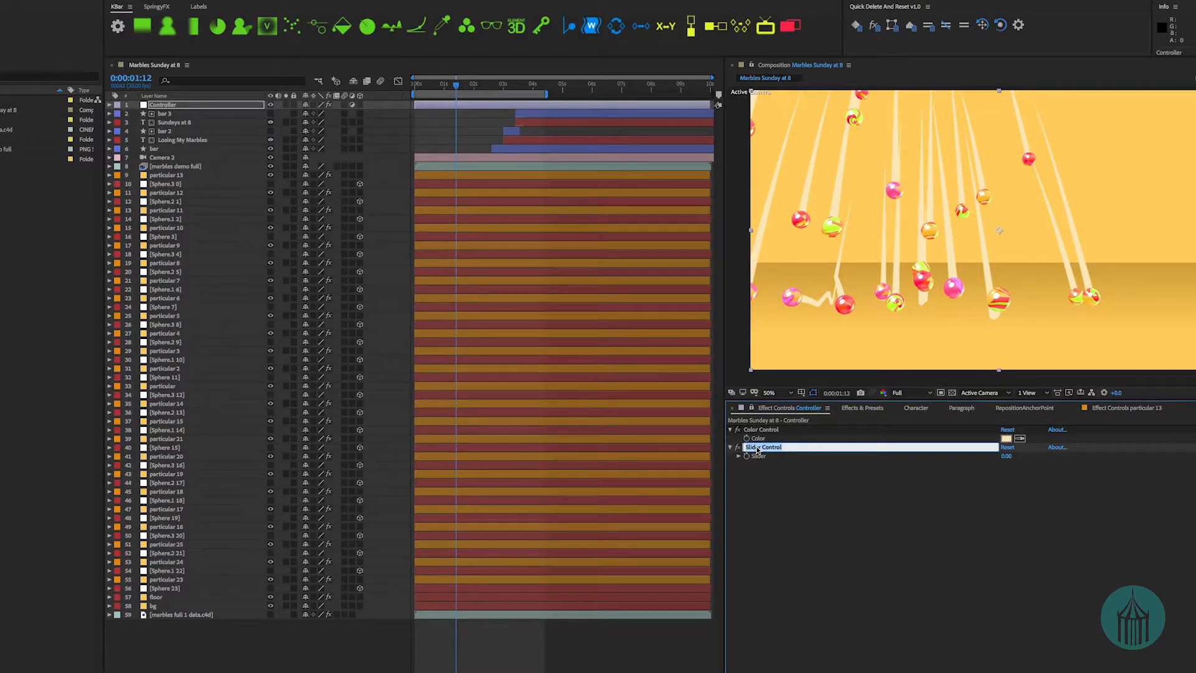
text(size)
key(Return)
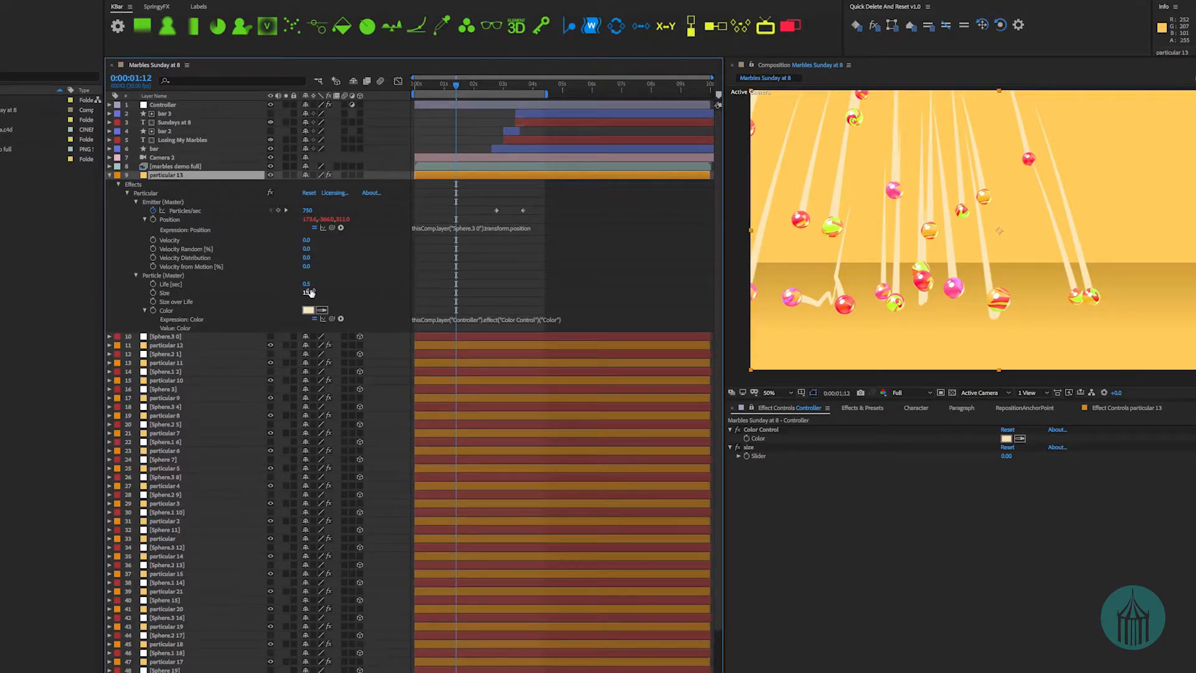
- Link particular 13's particle Size to the Controller layer's size slider with an expression
alt+click(153, 292)
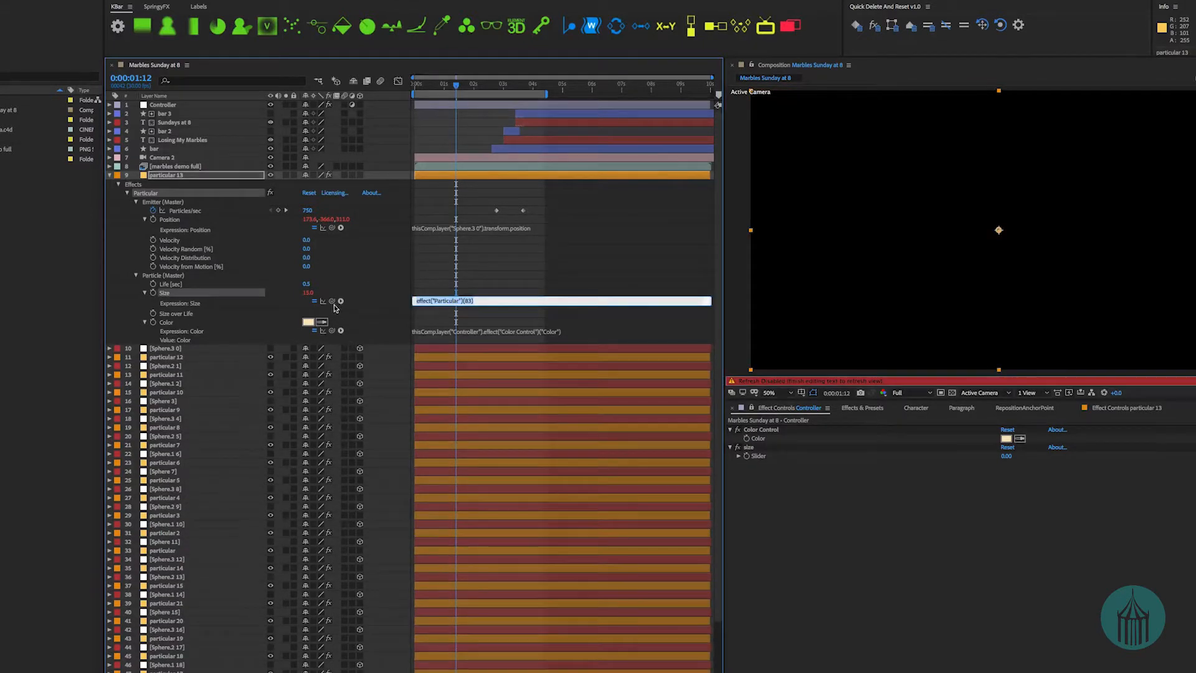
drag(332, 302, 794, 457)
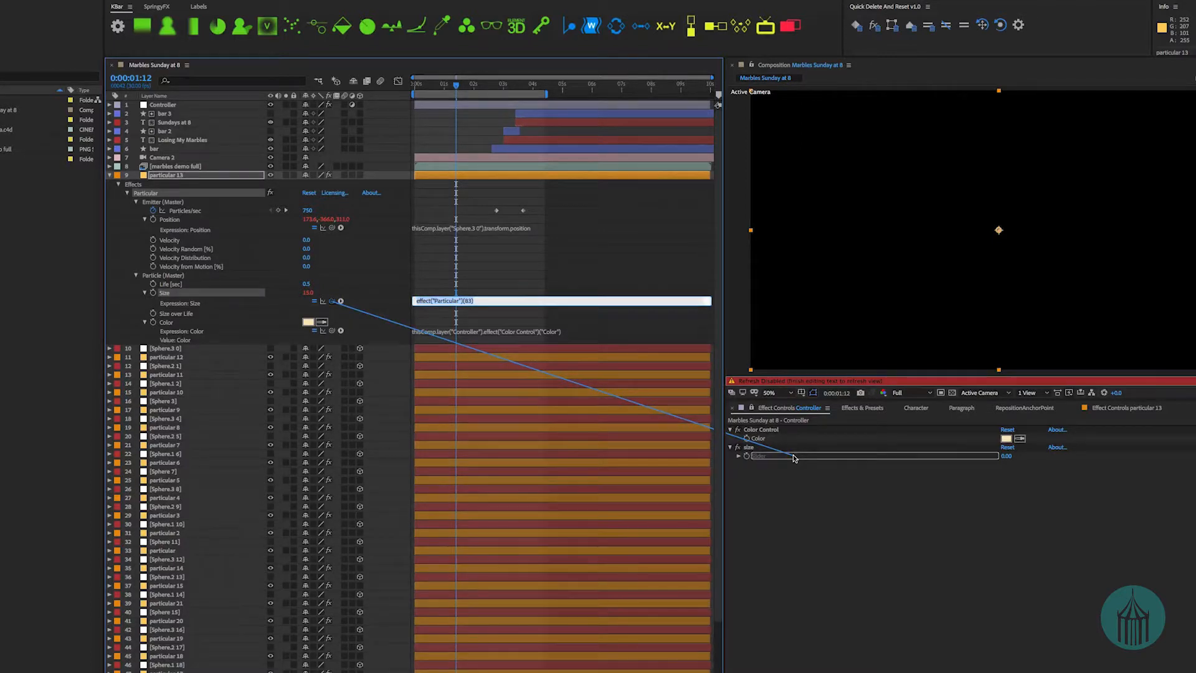
drag(793, 458, 794, 458)
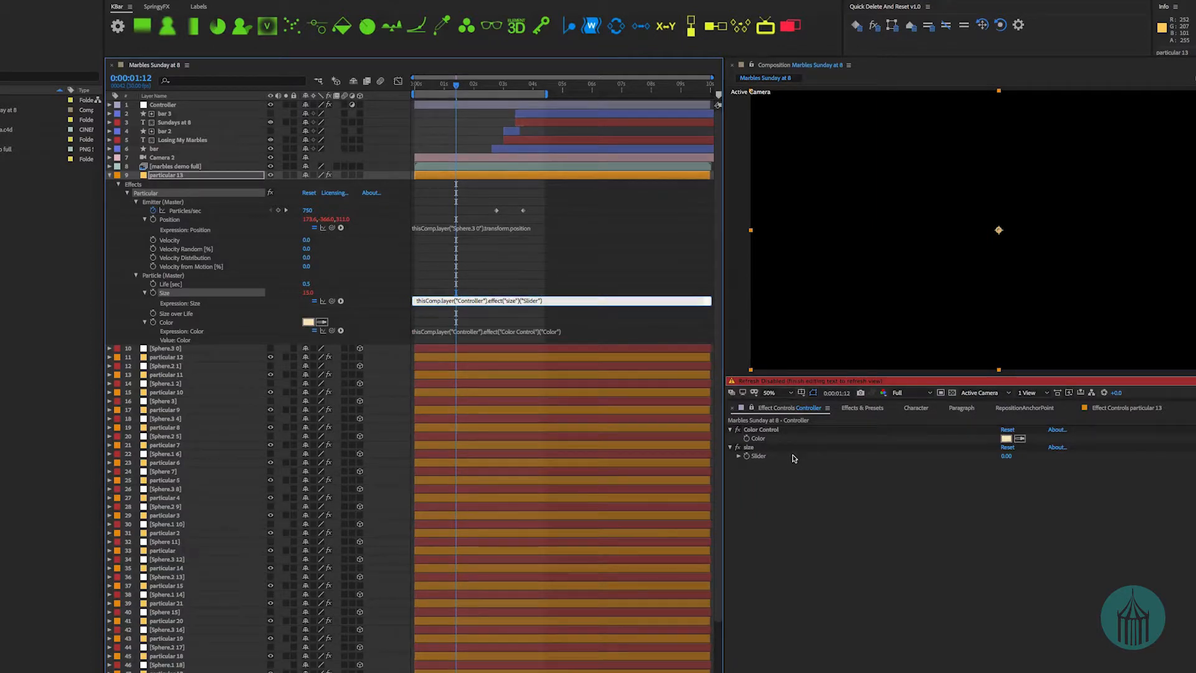
click(793, 458)
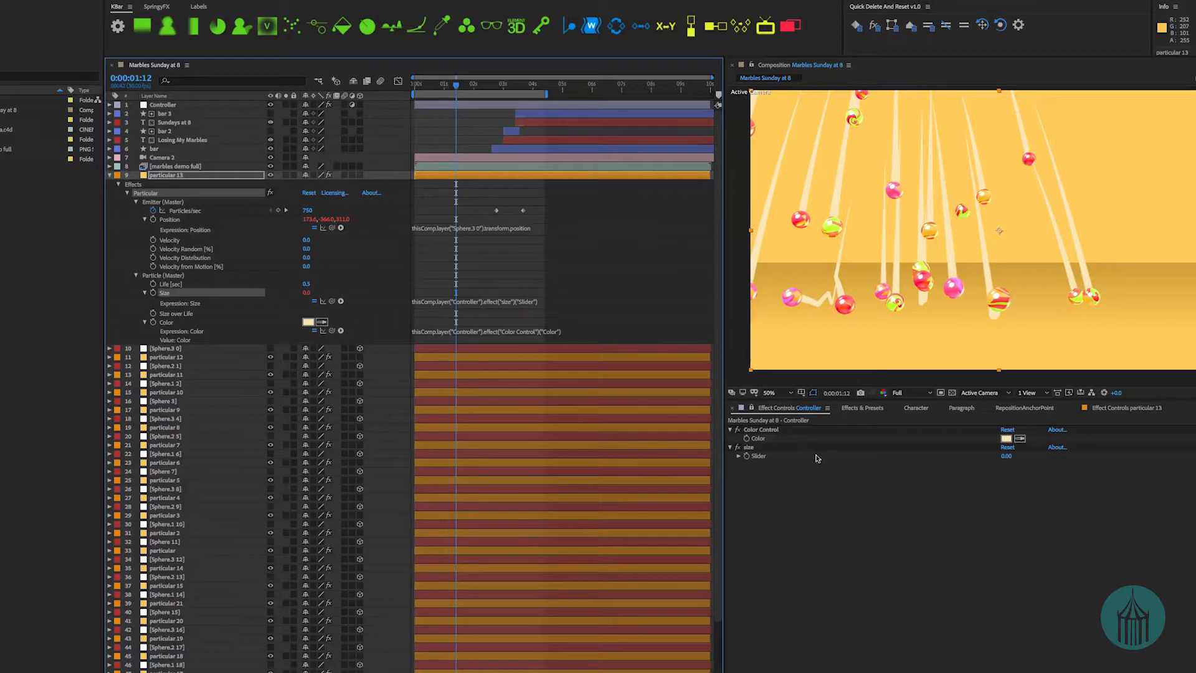
- Solo particular 13, set the Controller's size slider to 15, and check the trail up to 0:00:02:06
click(286, 175)
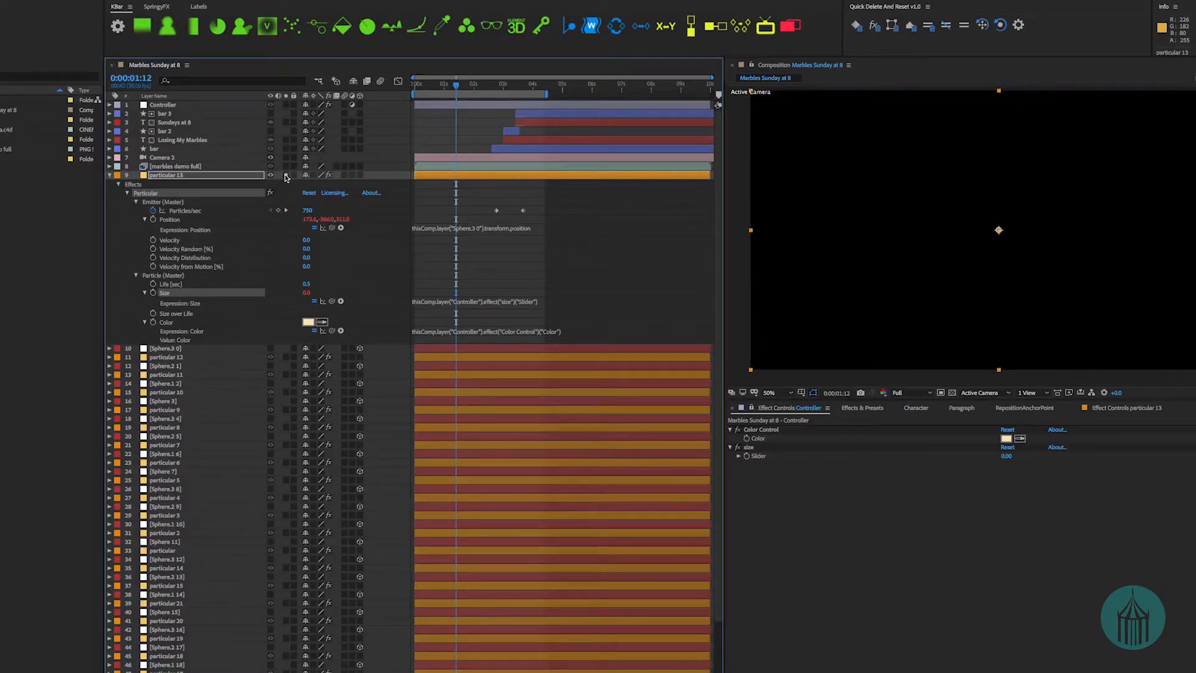
mouse_move(464, 83)
mouse_down()
mouse_move(495, 83)
mouse_move(480, 84)
mouse_up()
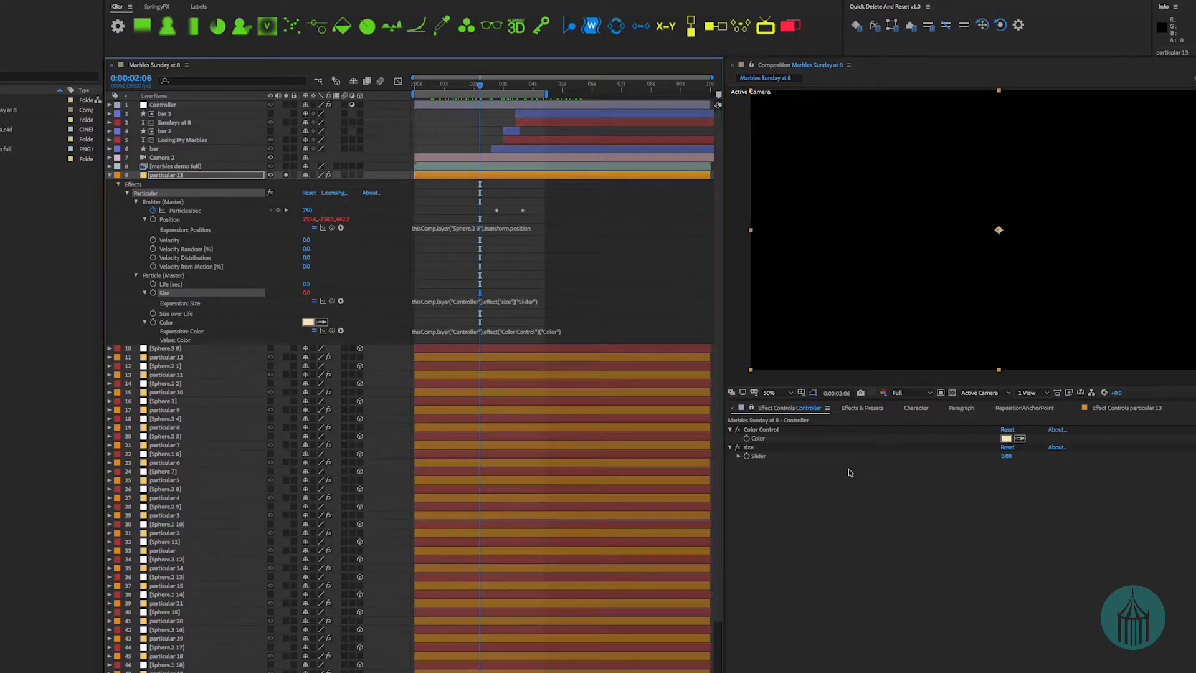
click(1006, 456)
text(15)
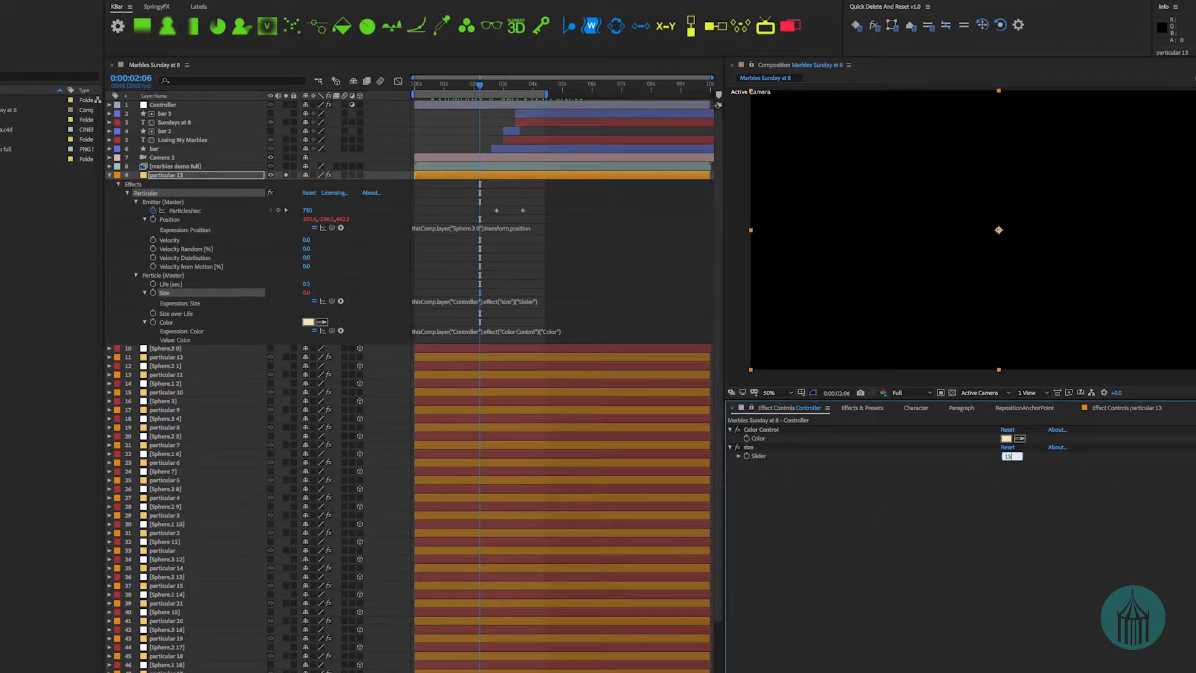
key(Return)
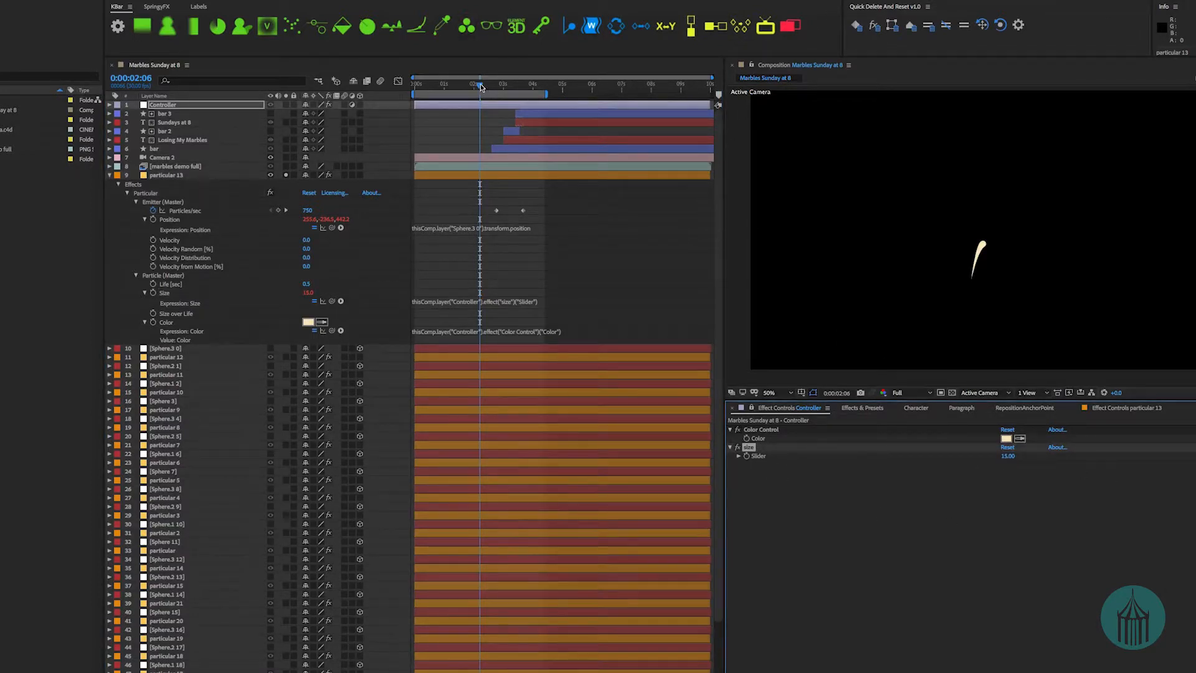
drag(481, 87, 462, 87)
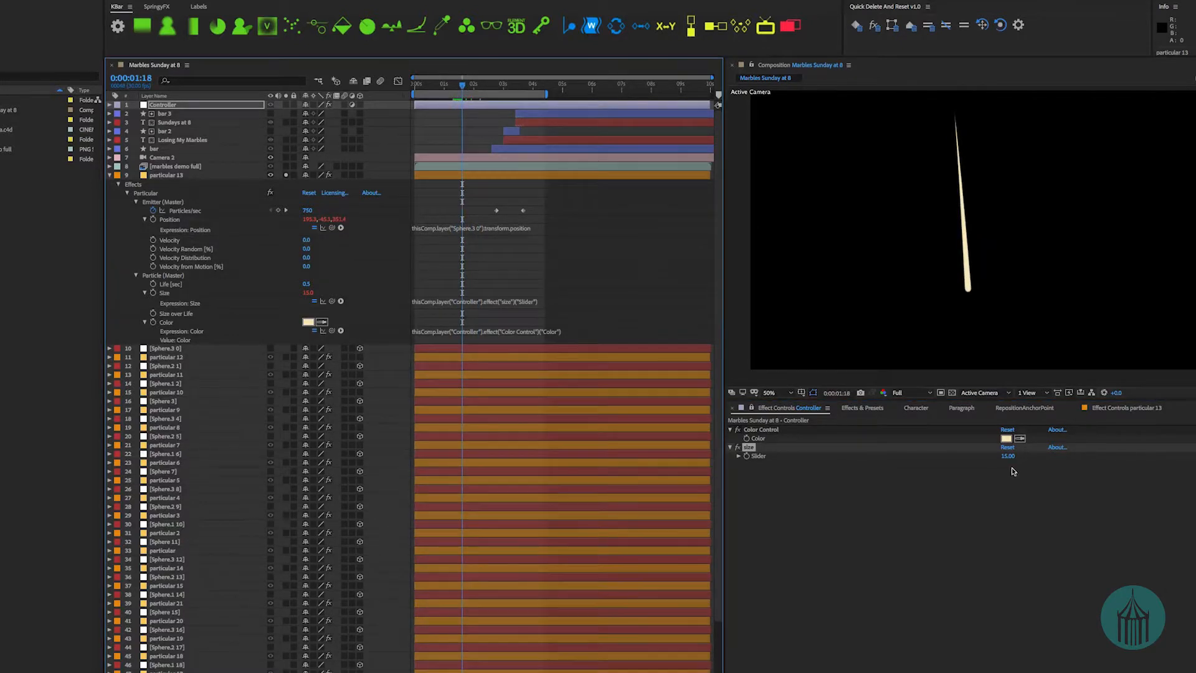
- Limit the size slider's range to a maximum of 15 and set the slider to that maximum
click(739, 457)
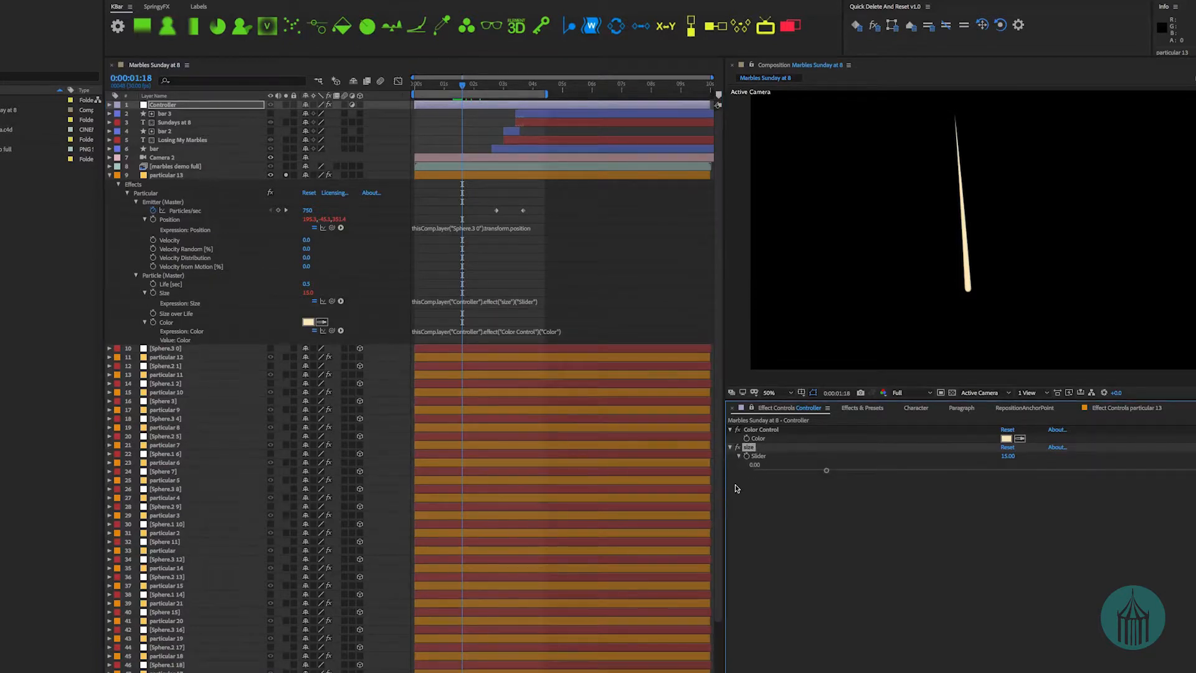
mouse_move(827, 472)
mouse_down()
mouse_move(1174, 485)
mouse_move(789, 483)
mouse_move(816, 483)
mouse_up()
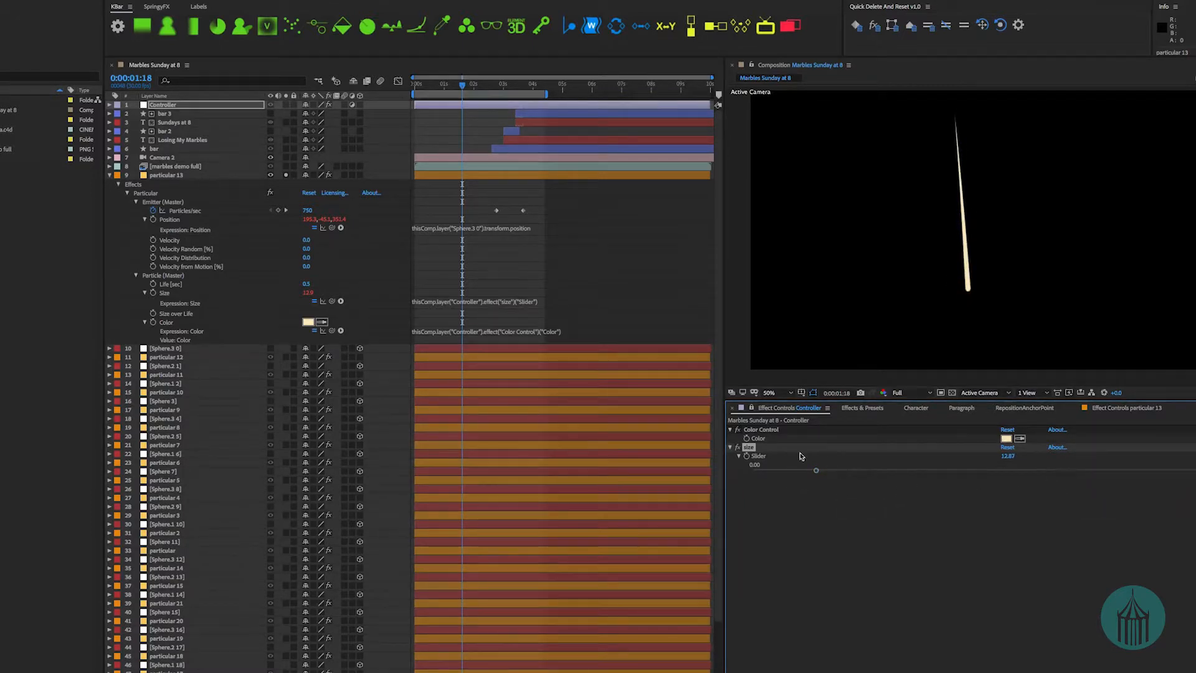
right_click(757, 458)
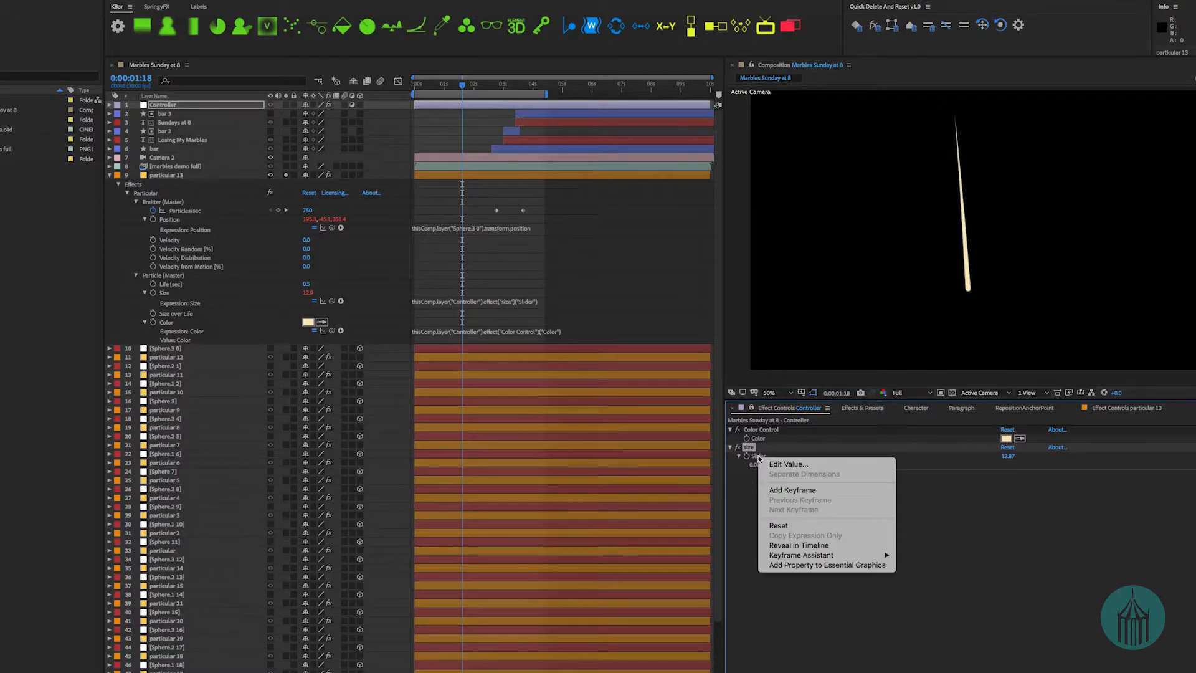
click(774, 464)
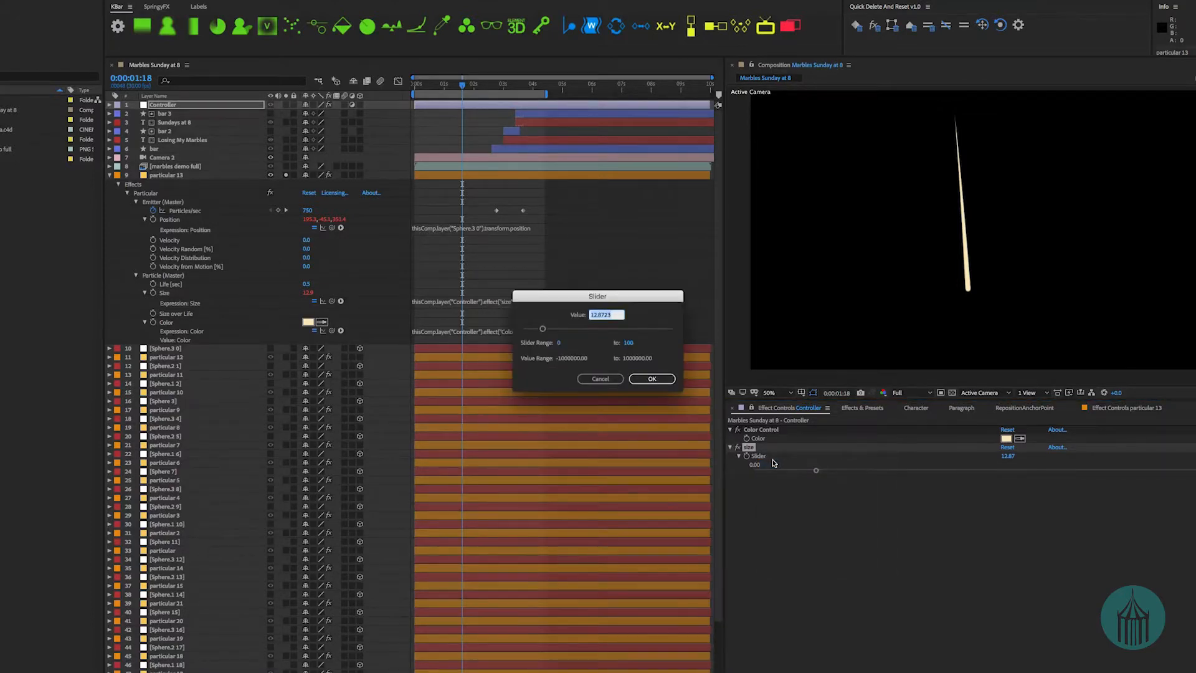
click(630, 343)
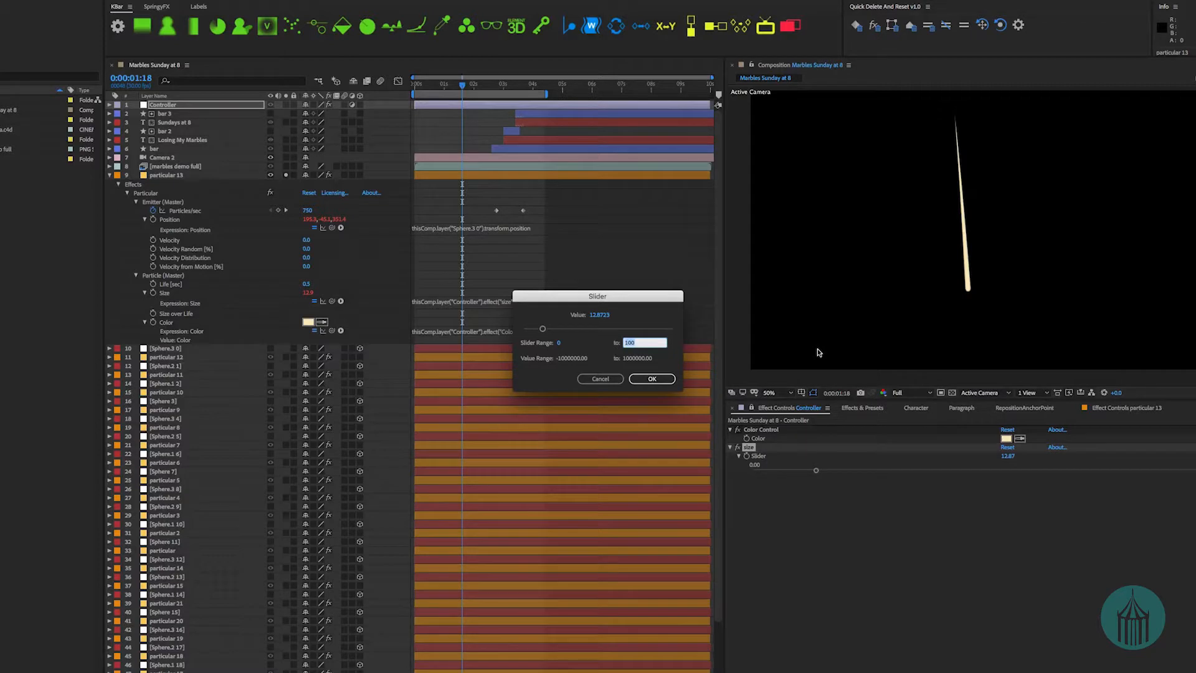
text(15)
key(Return)
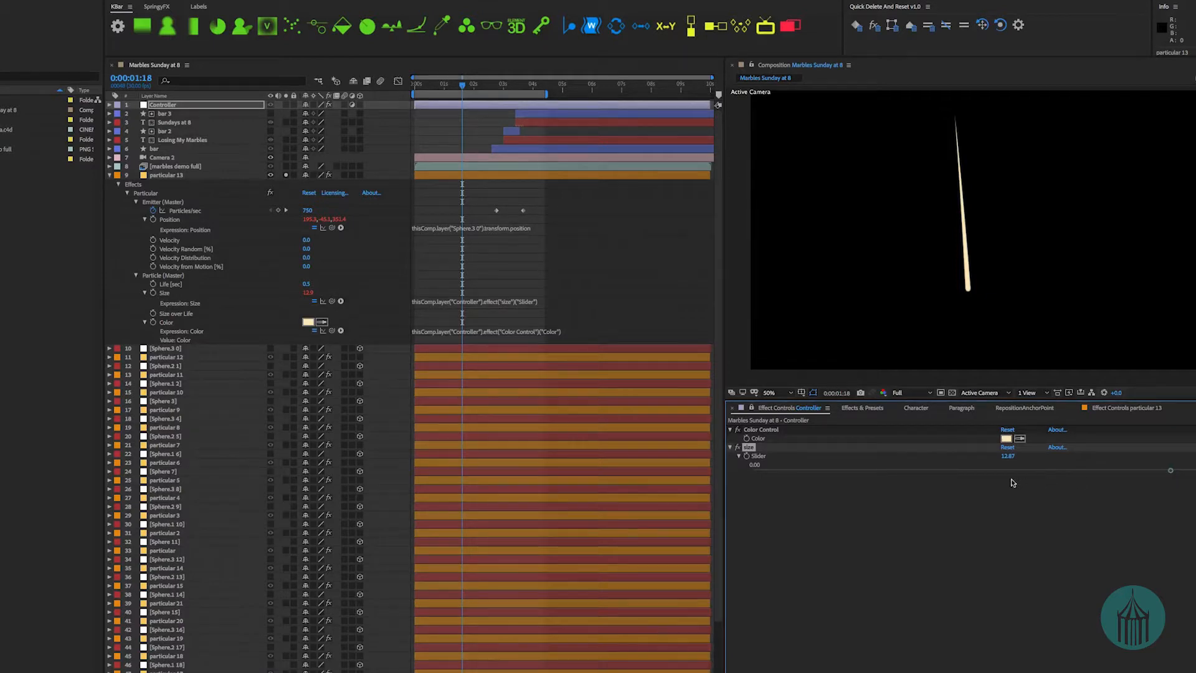
drag(1170, 471, 1191, 470)
- Unsolo particular 13, collapse the open layer properties, and scrub through the falling marbles to 0:00:01:29
click(164, 176)
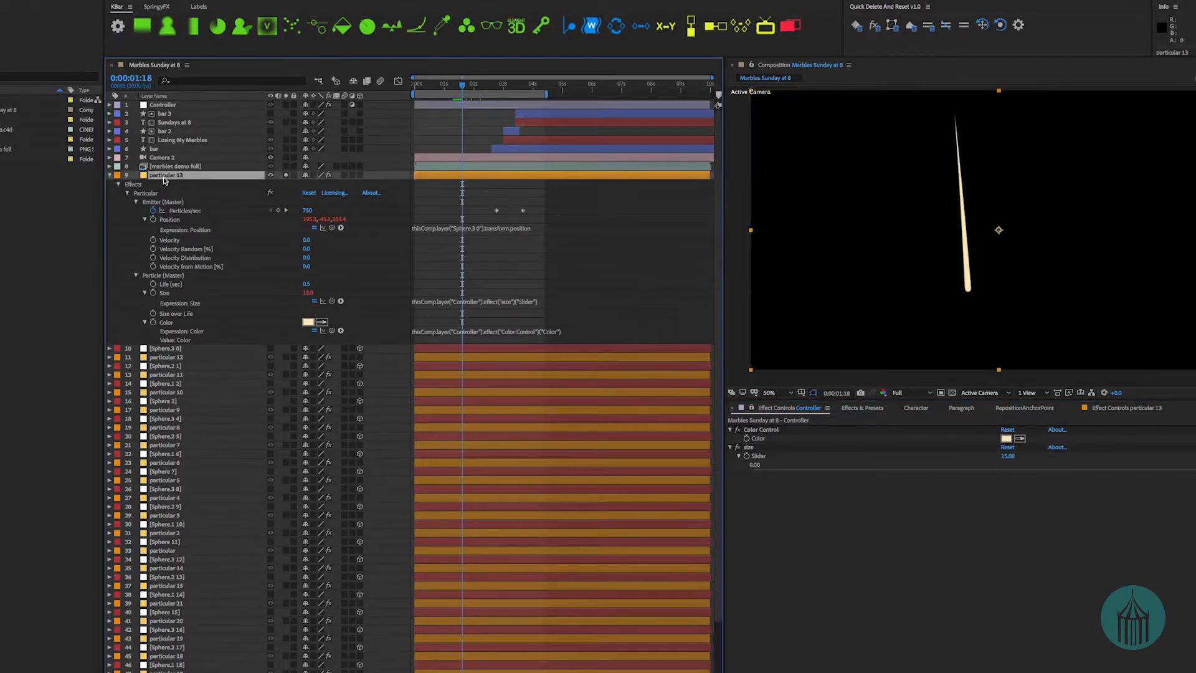
click(284, 176)
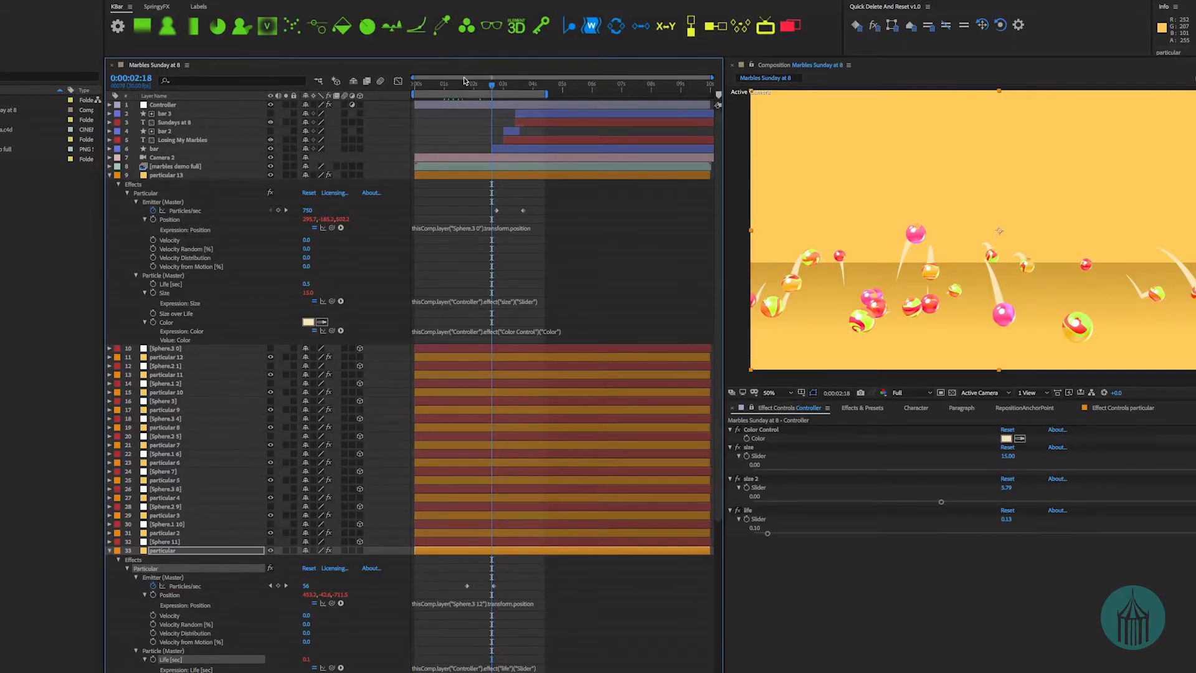
drag(462, 84, 449, 84)
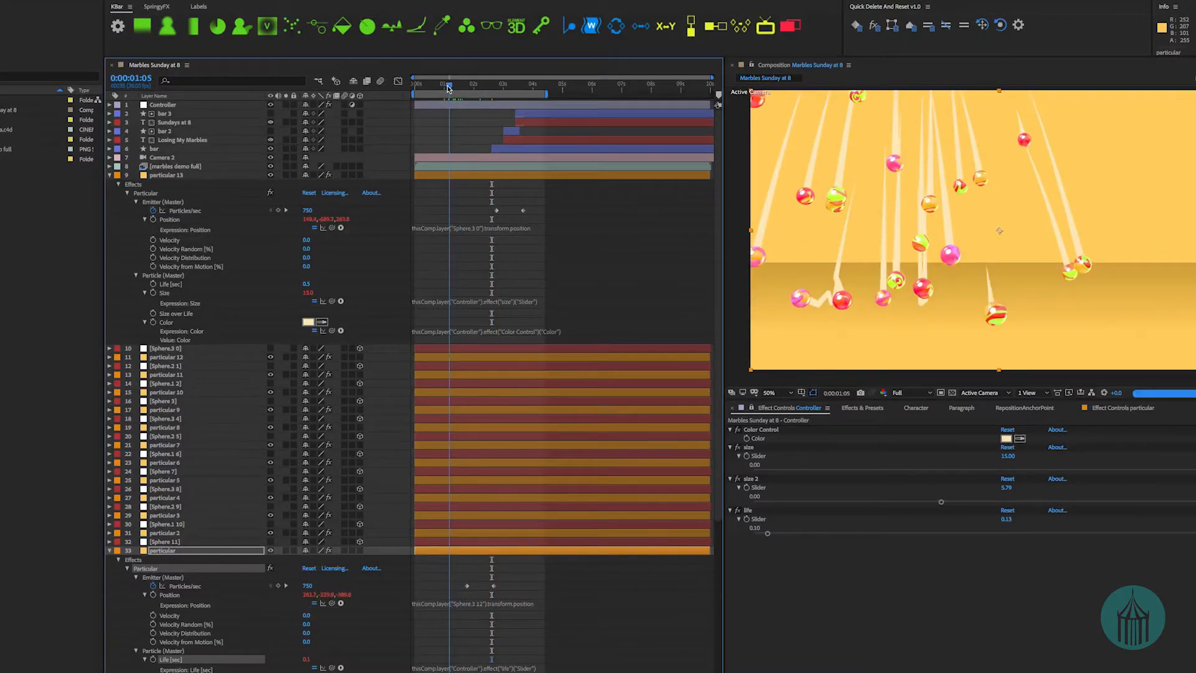
key(u)
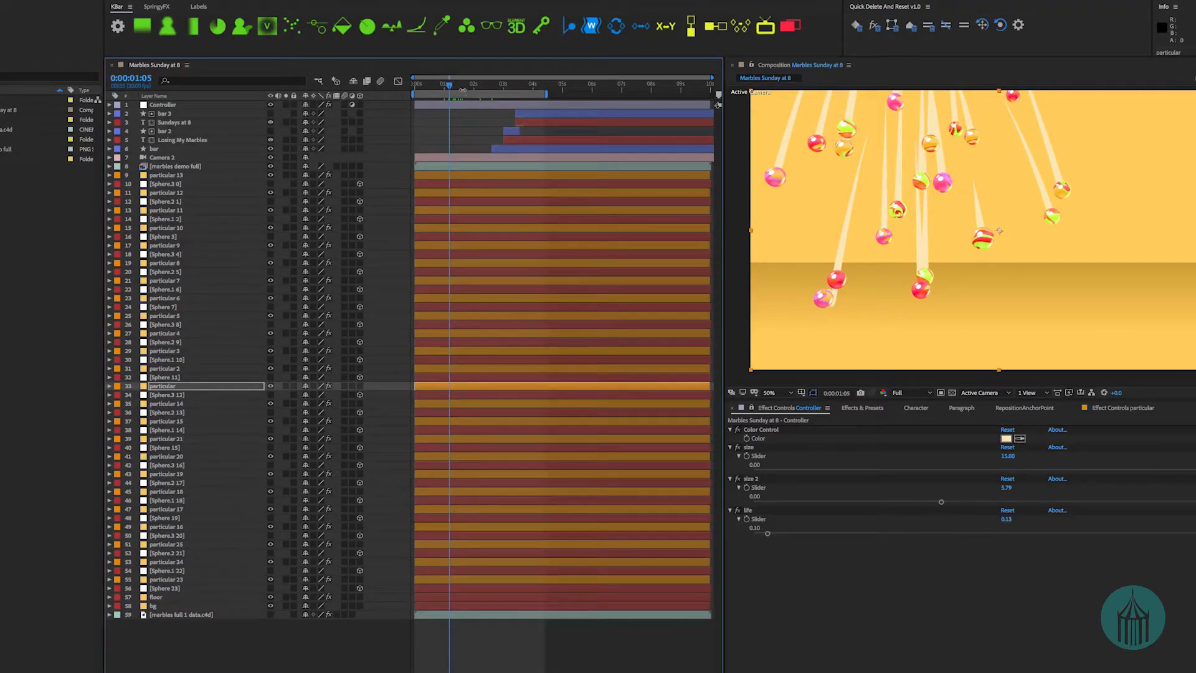
drag(450, 84, 473, 92)
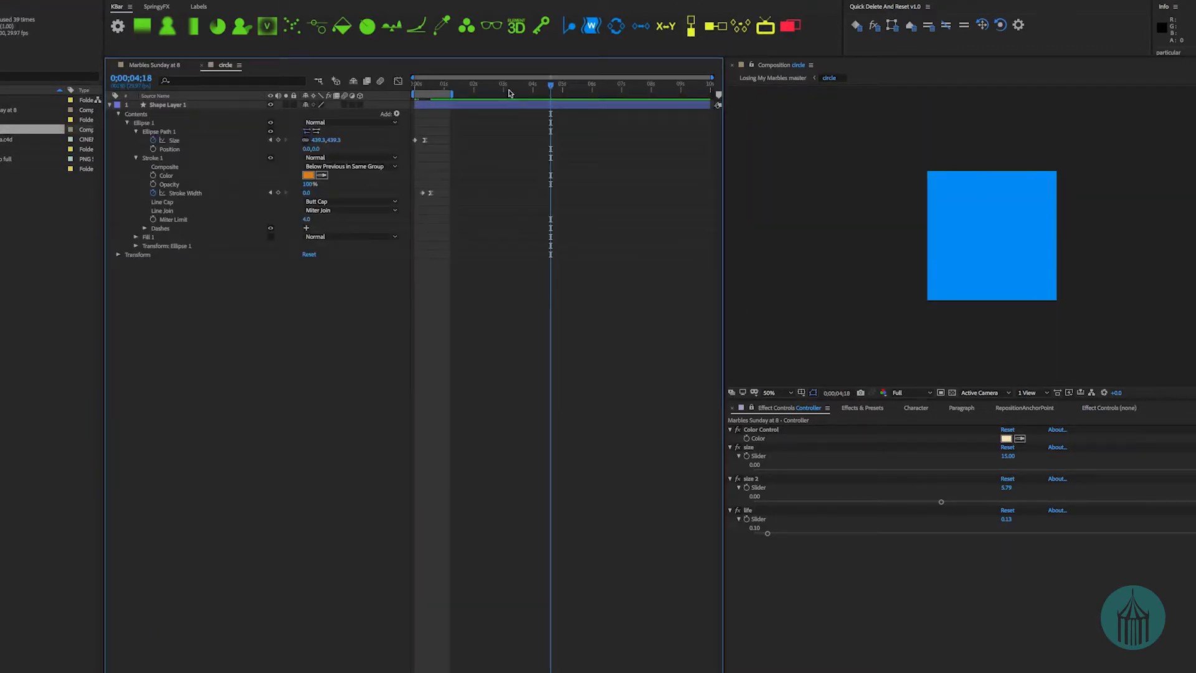
- Preview the ring animation in the circle composition from its first frame and close that composition
key(Home)
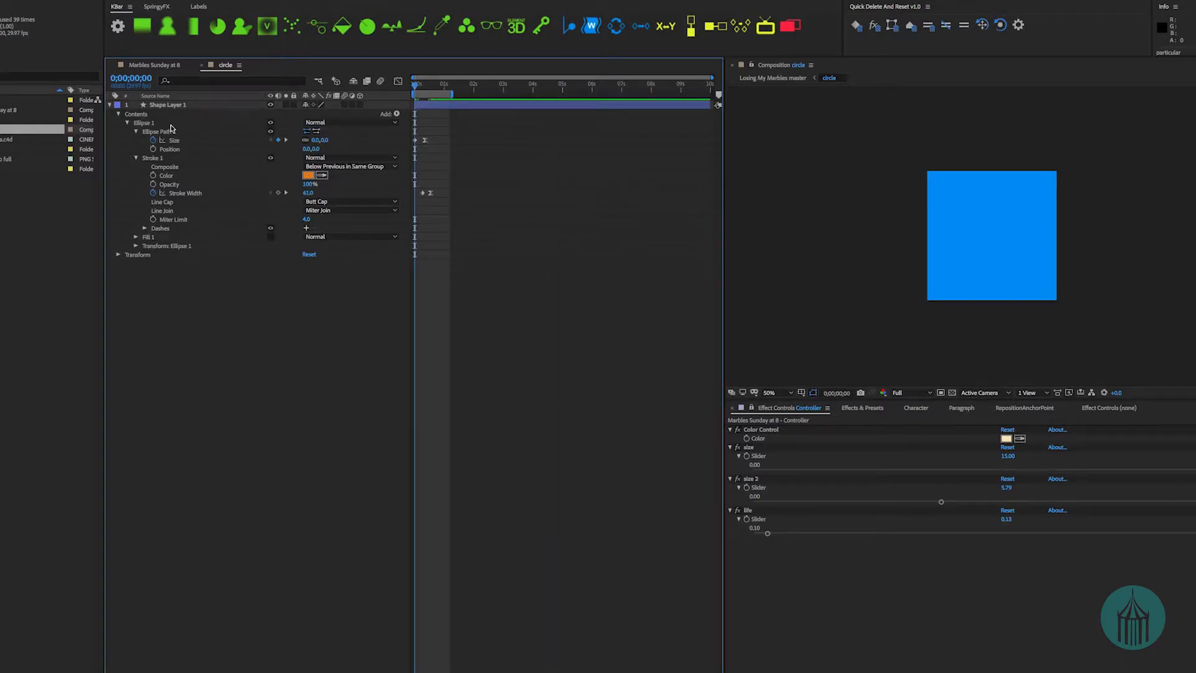
key(space)
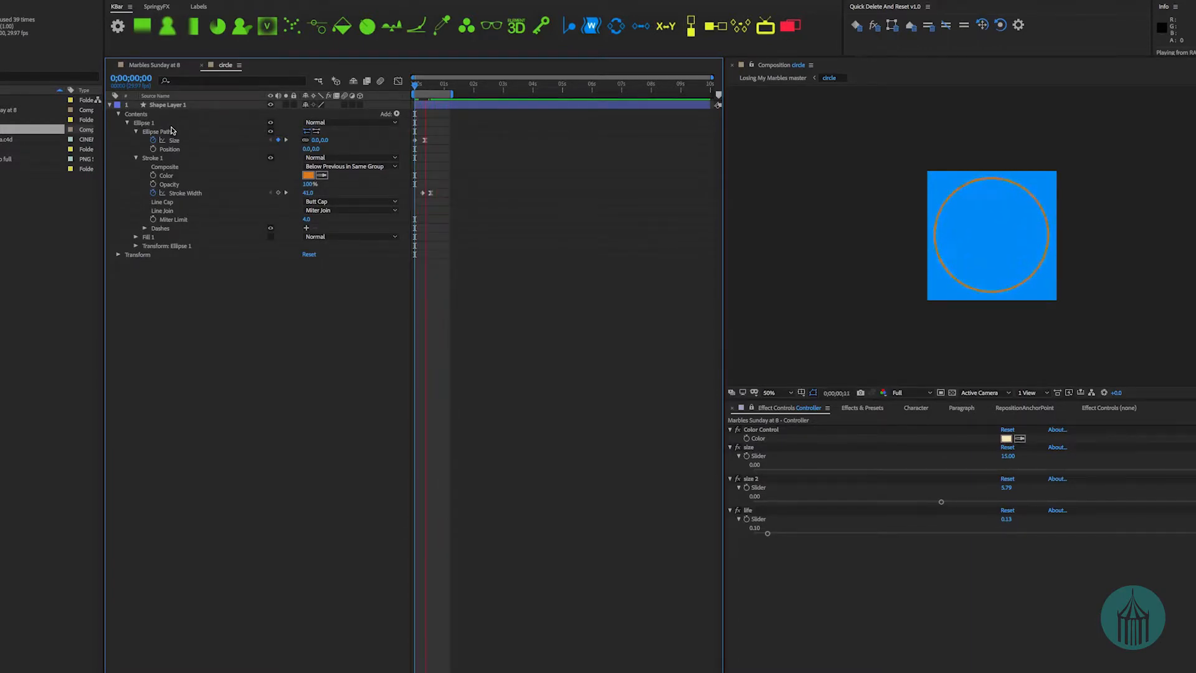
key(space)
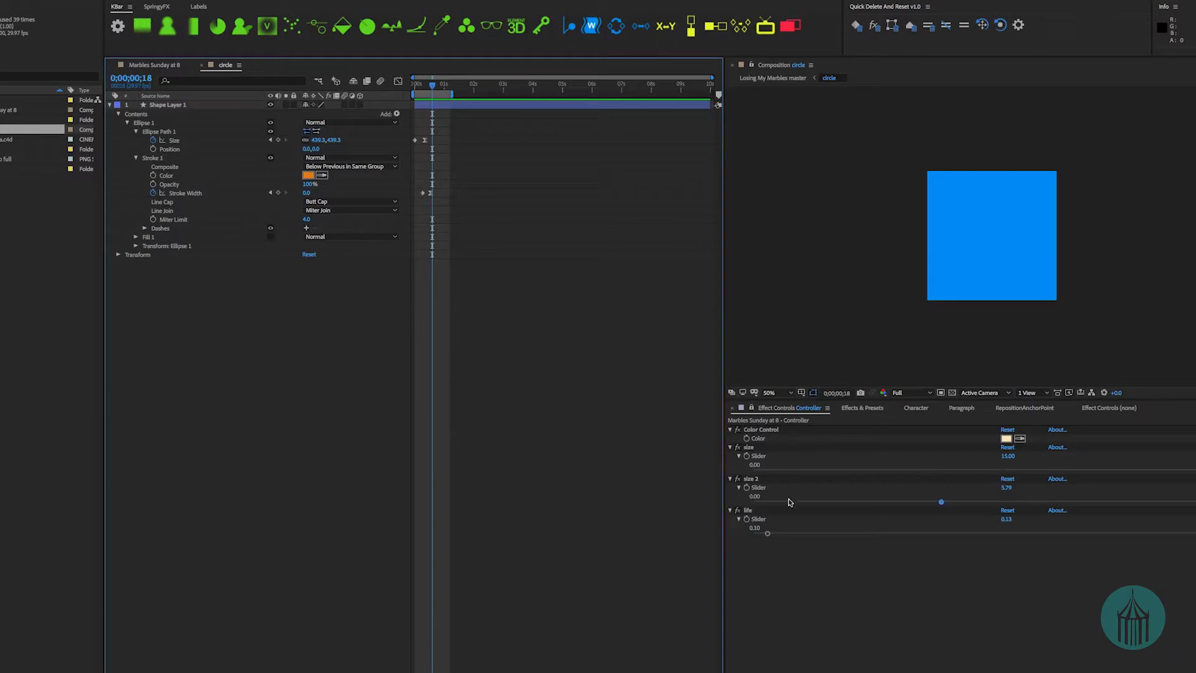
key(super+w)
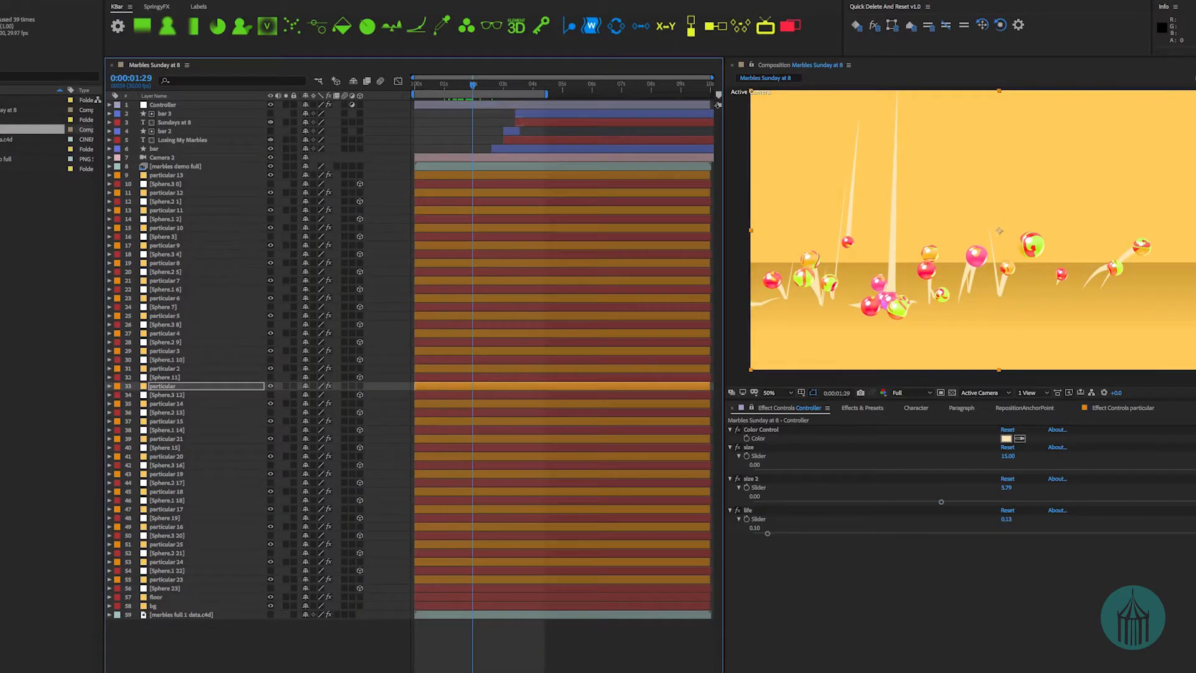
- Add the circle composition below particular 13 as a 3D layer and set its X Rotation to -90°
drag(31, 129, 193, 180)
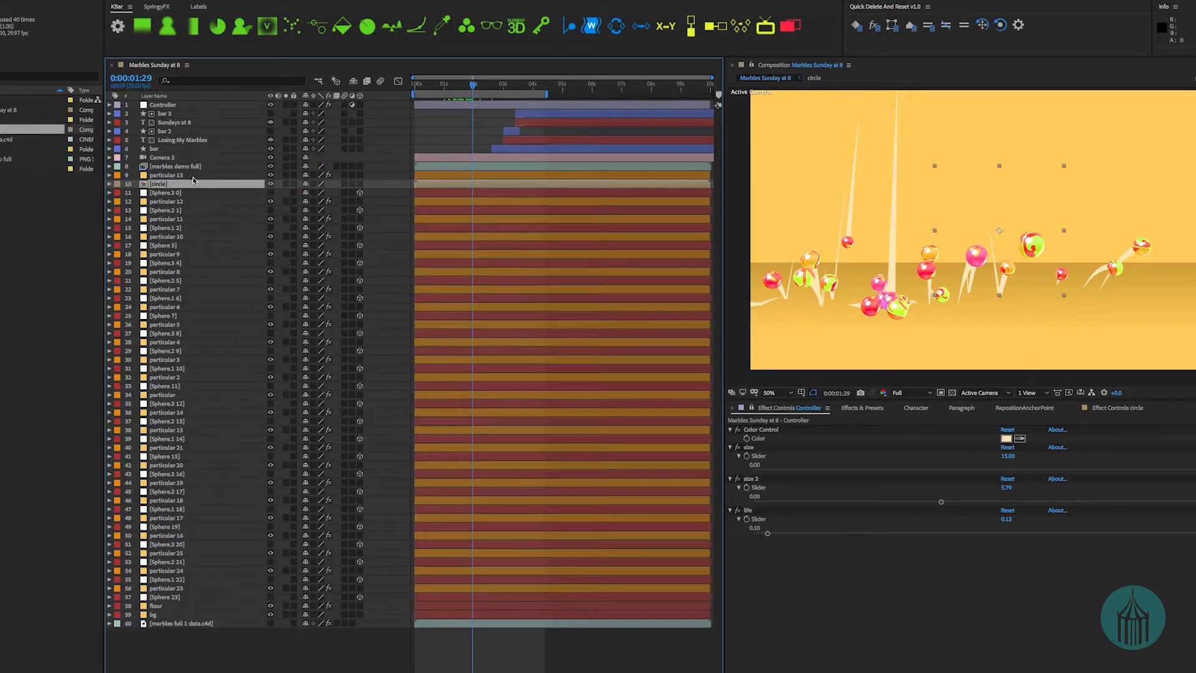
click(360, 184)
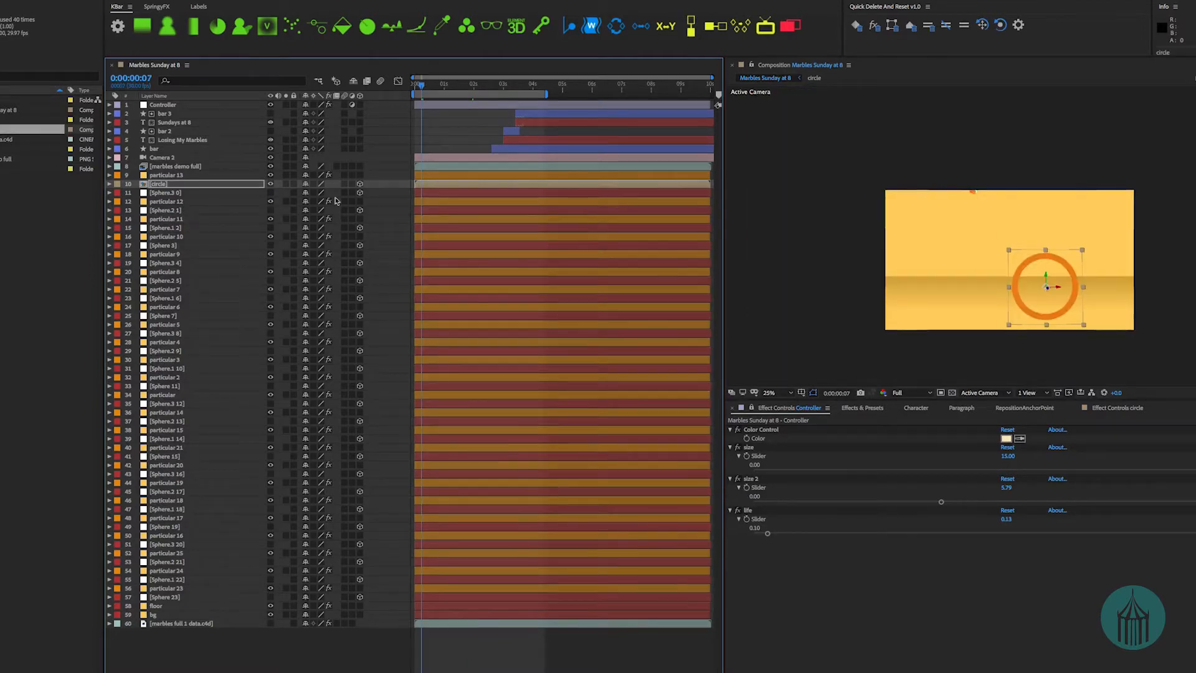
click(159, 178)
click(160, 184)
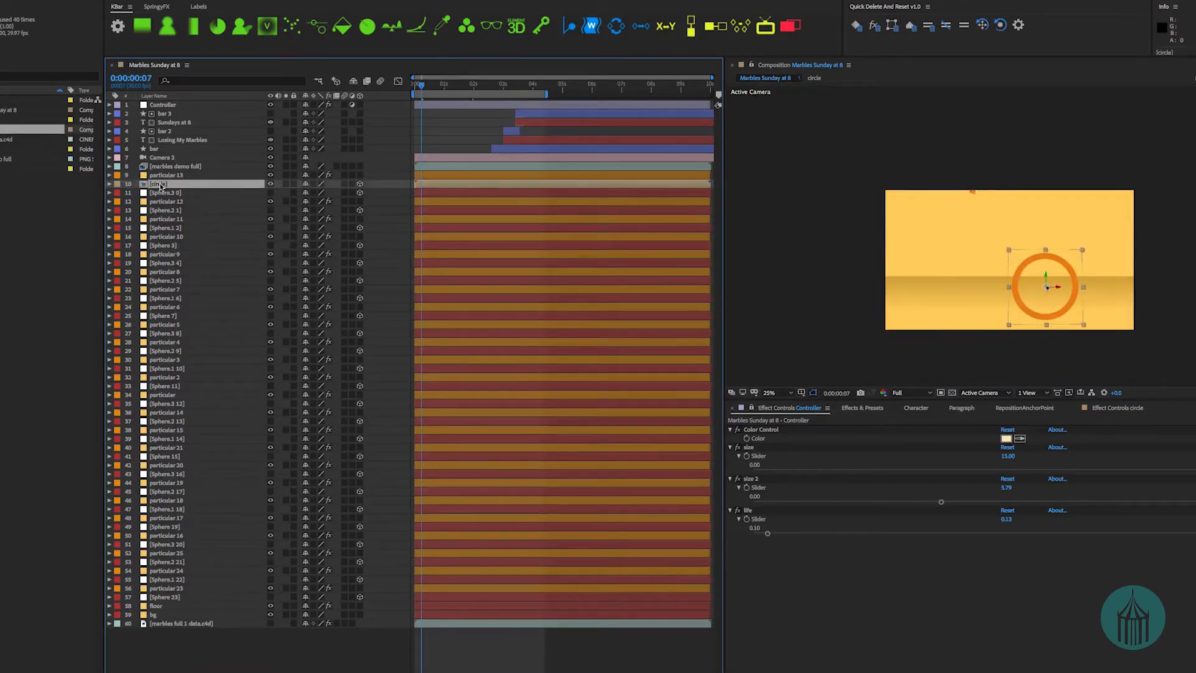
key(p)
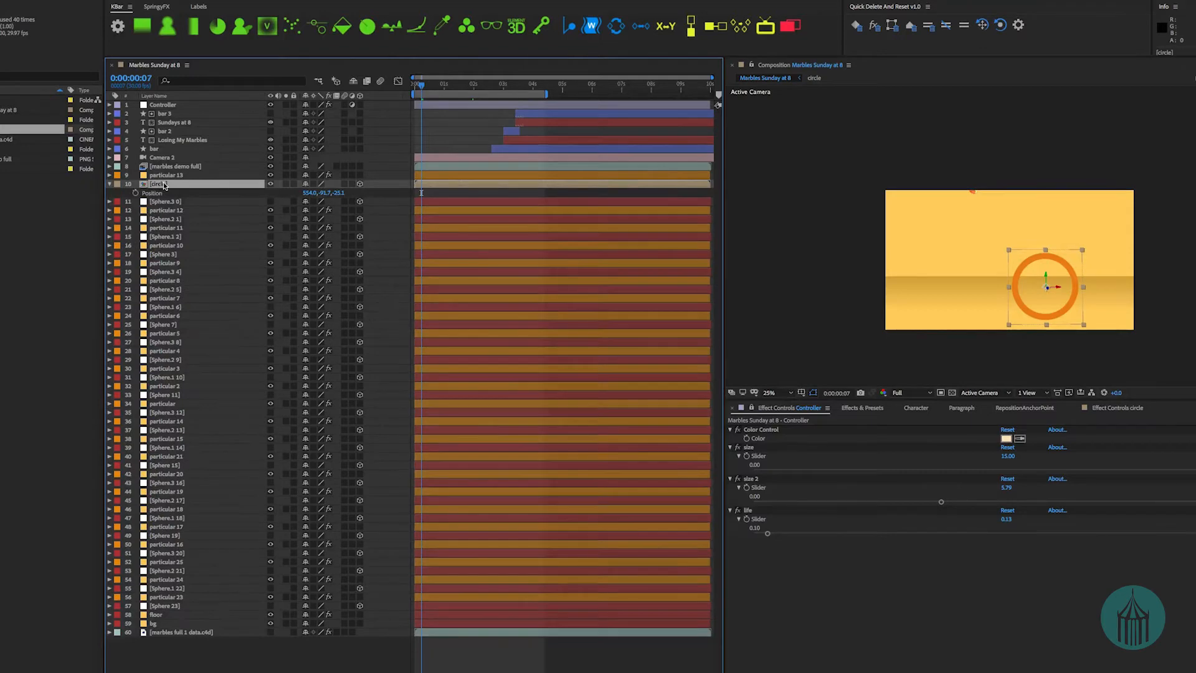
key(r)
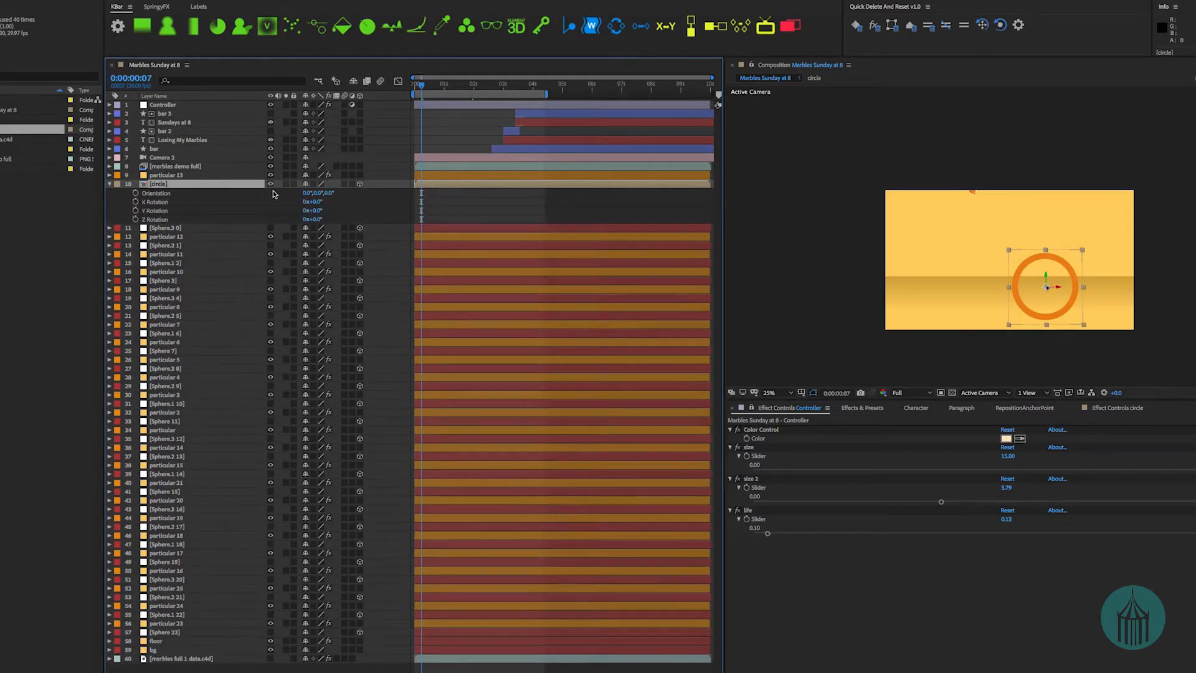
click(316, 201)
text(-90)
key(Return)
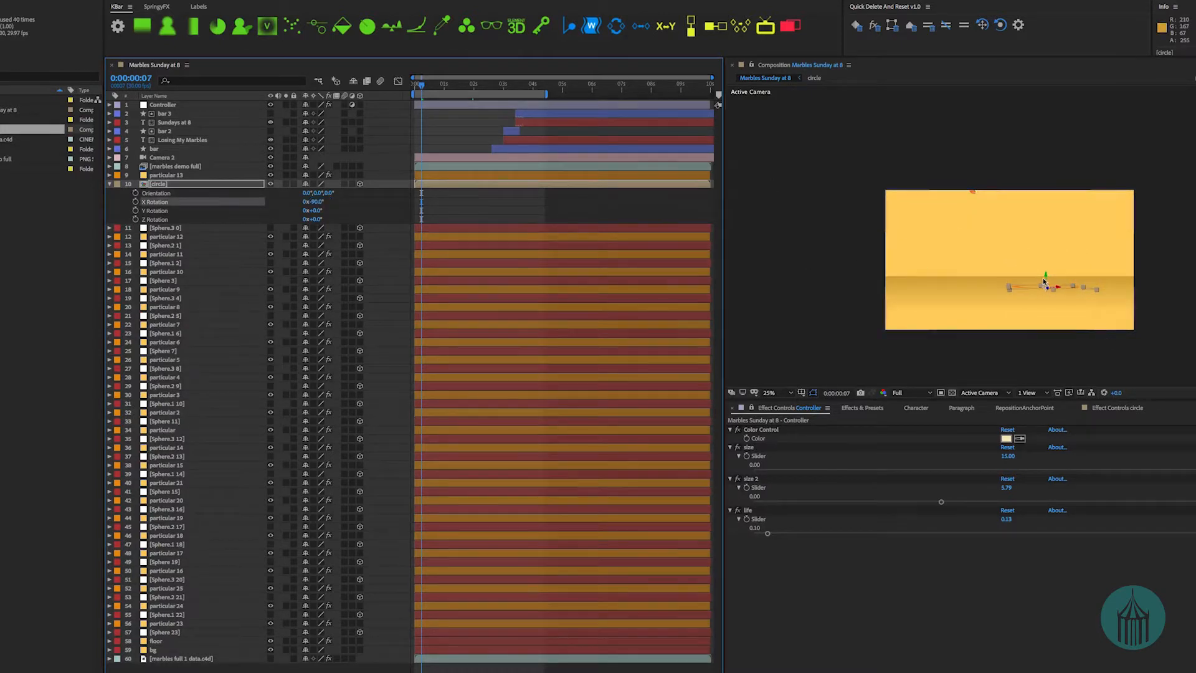
- Move the circle forward onto the floor and go to 0:00:01:01, where the first marble nears the floor
scroll(1086, 305, up, 2)
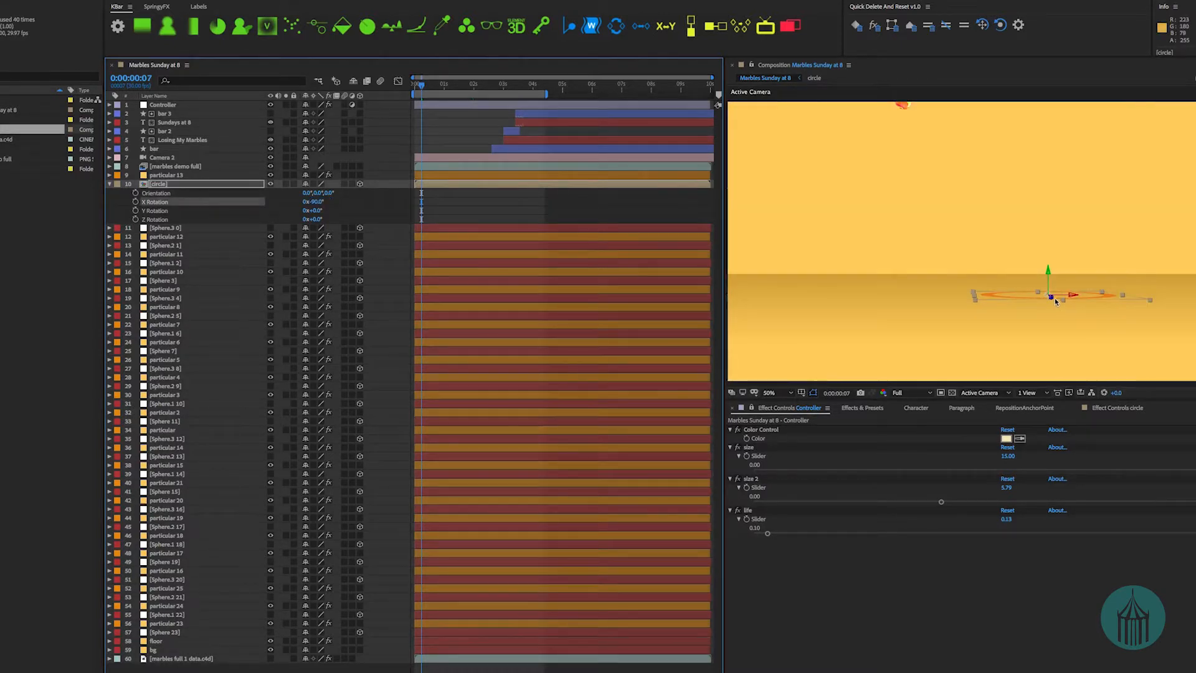
drag(1051, 298, 911, 324)
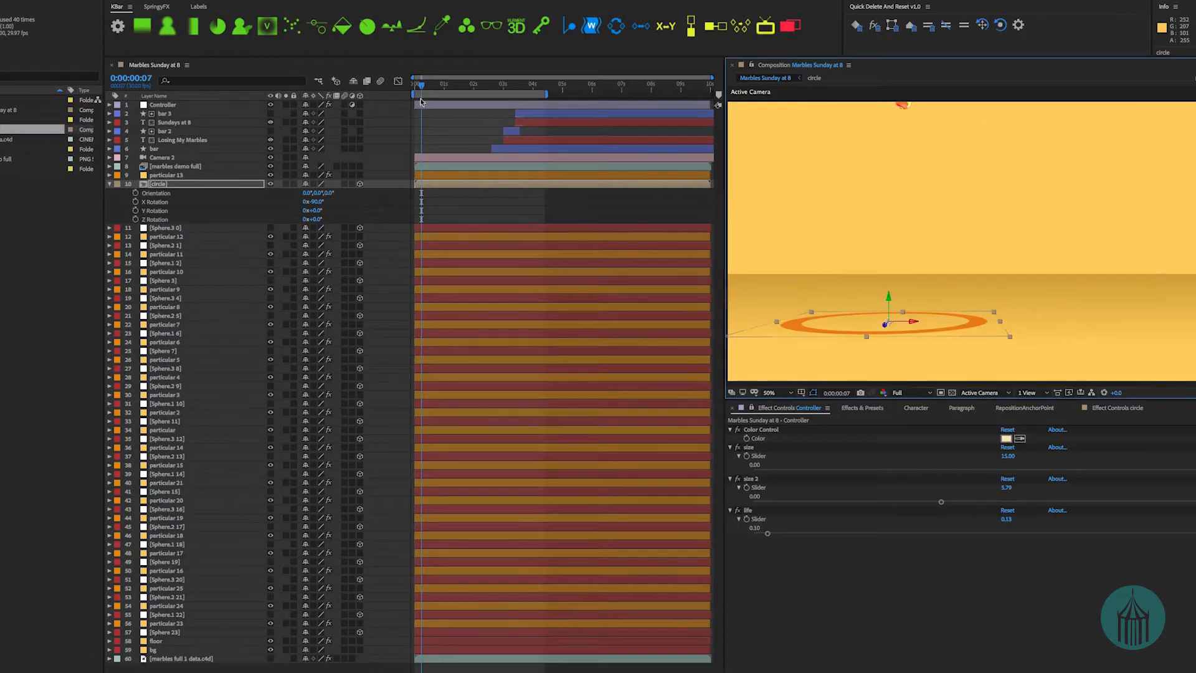
drag(423, 88, 447, 93)
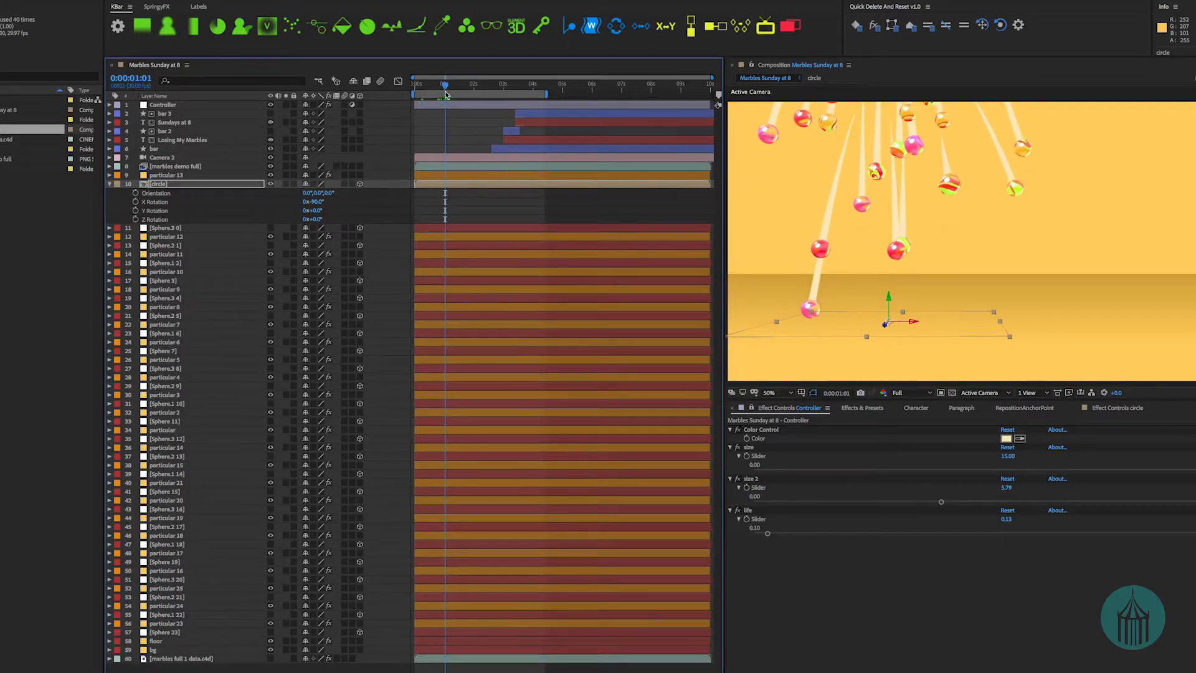
- Centre the circle under the first marble at its impact frame 0:00:01:02, start its layer there and scale it to 40%
scroll(804, 312, up, 4)
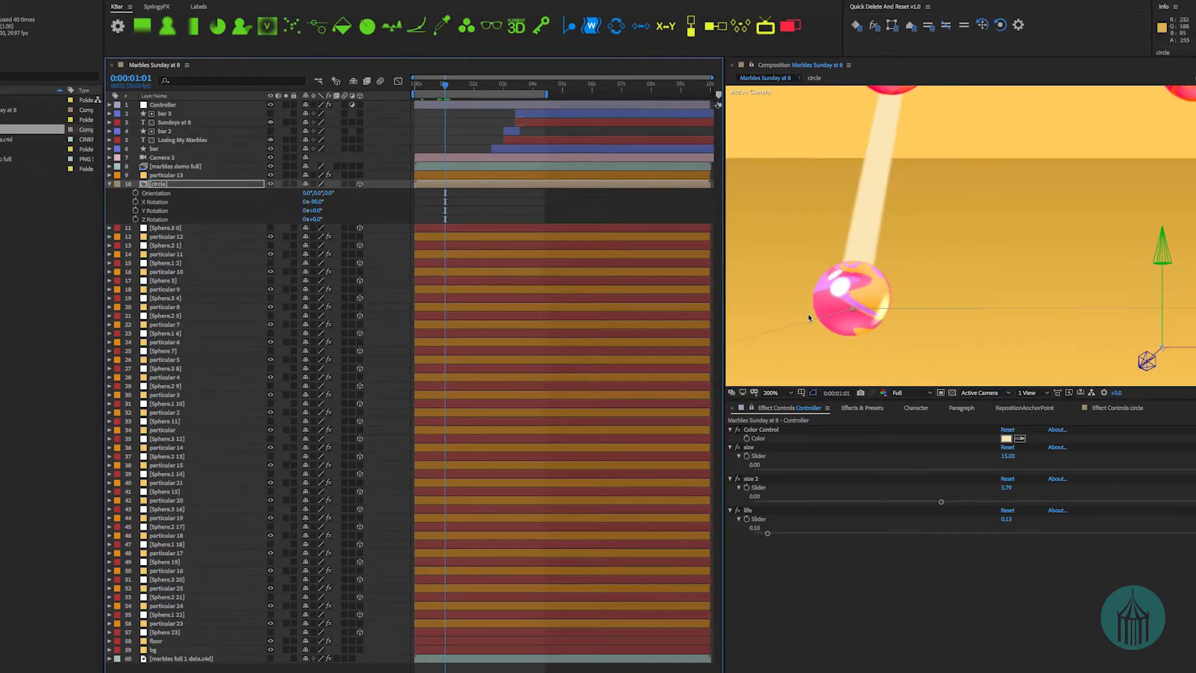
scroll(808, 313, down, 4)
scroll(1013, 275, up, 2)
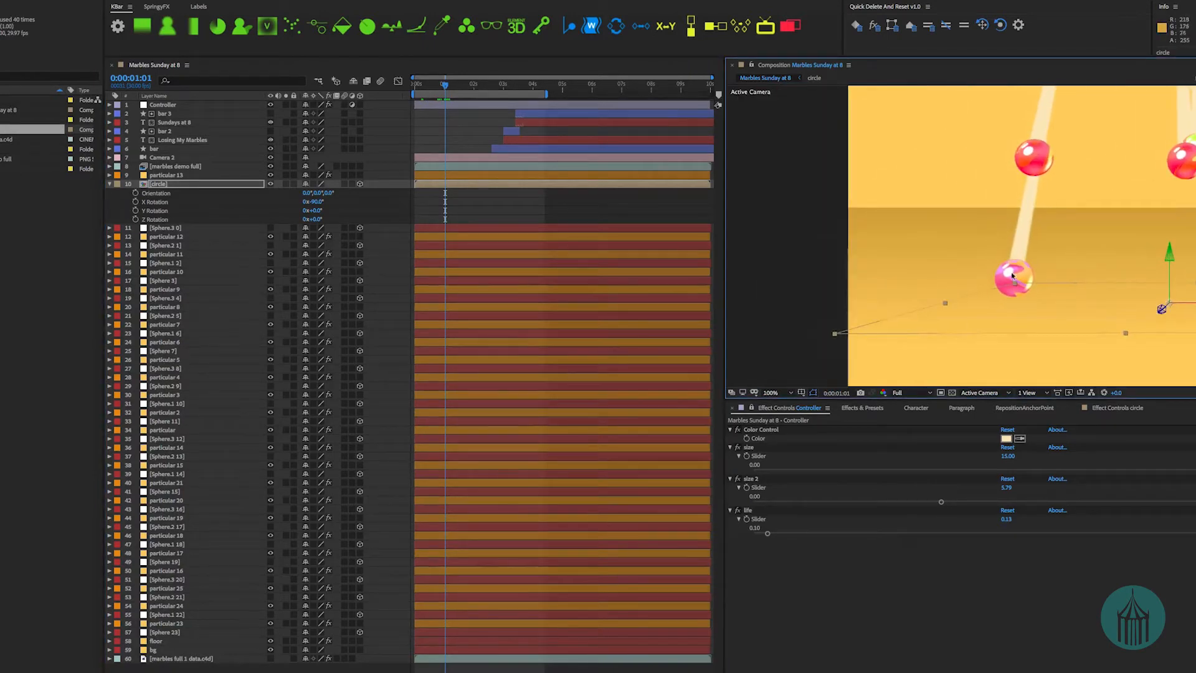
scroll(1008, 278, up, 2)
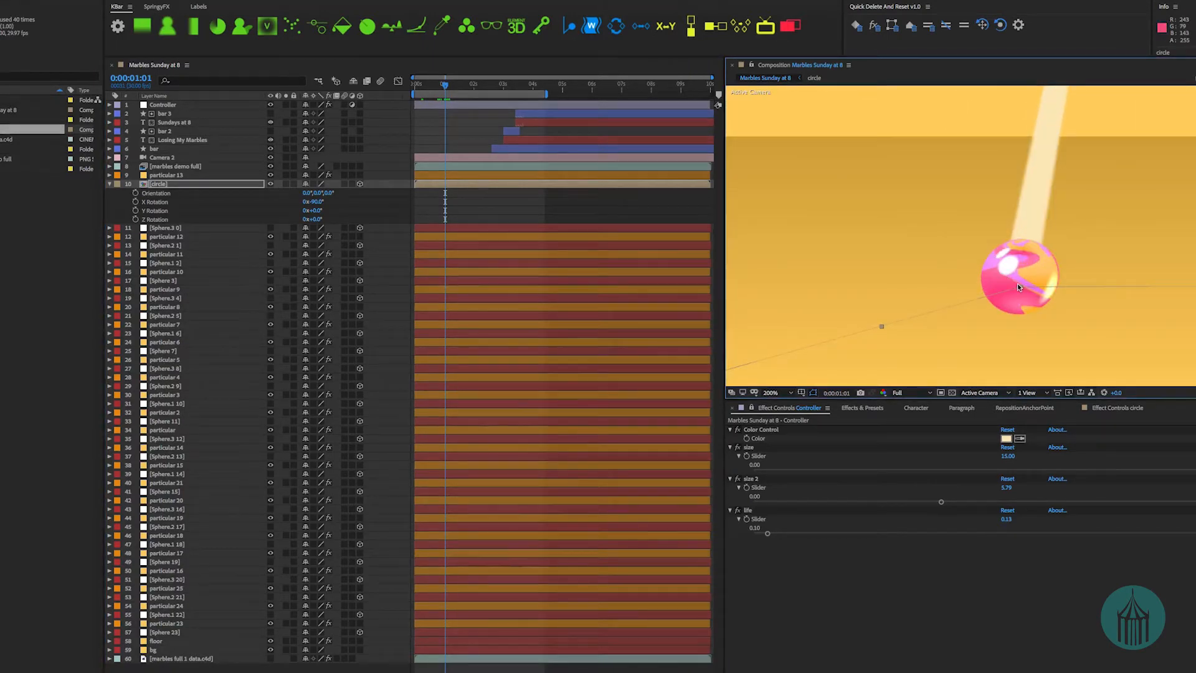
key(Page_Down)
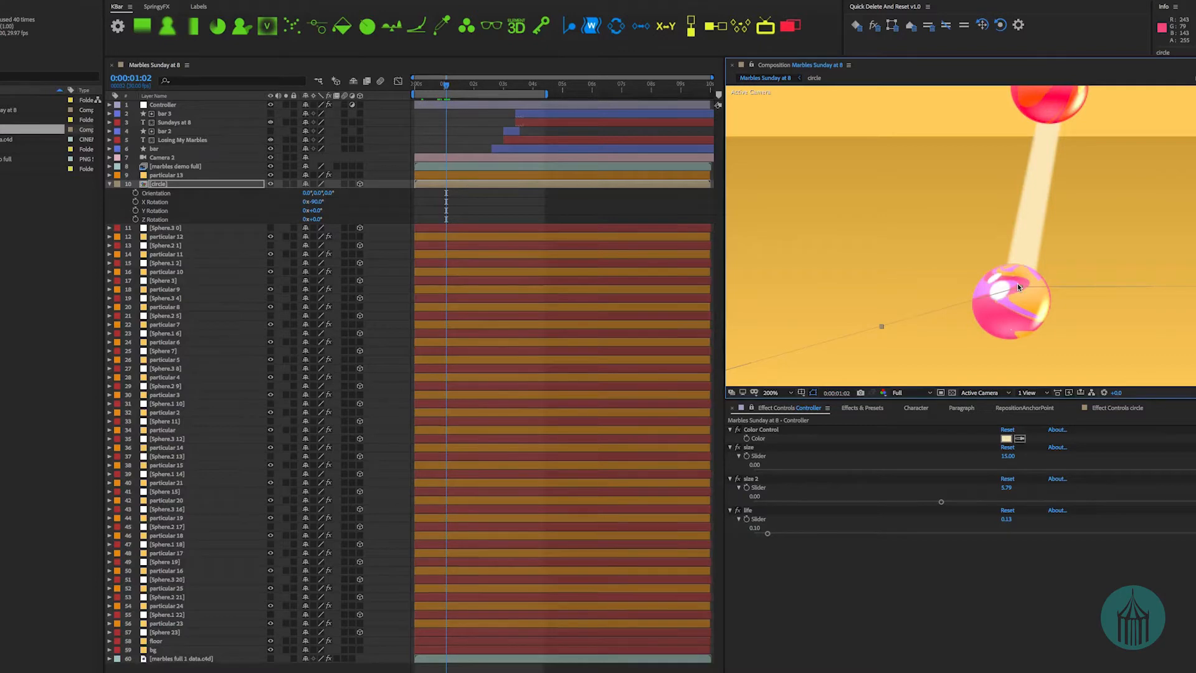
key(Page_Down)
key(Page_Up)
scroll(1090, 245, down, 2)
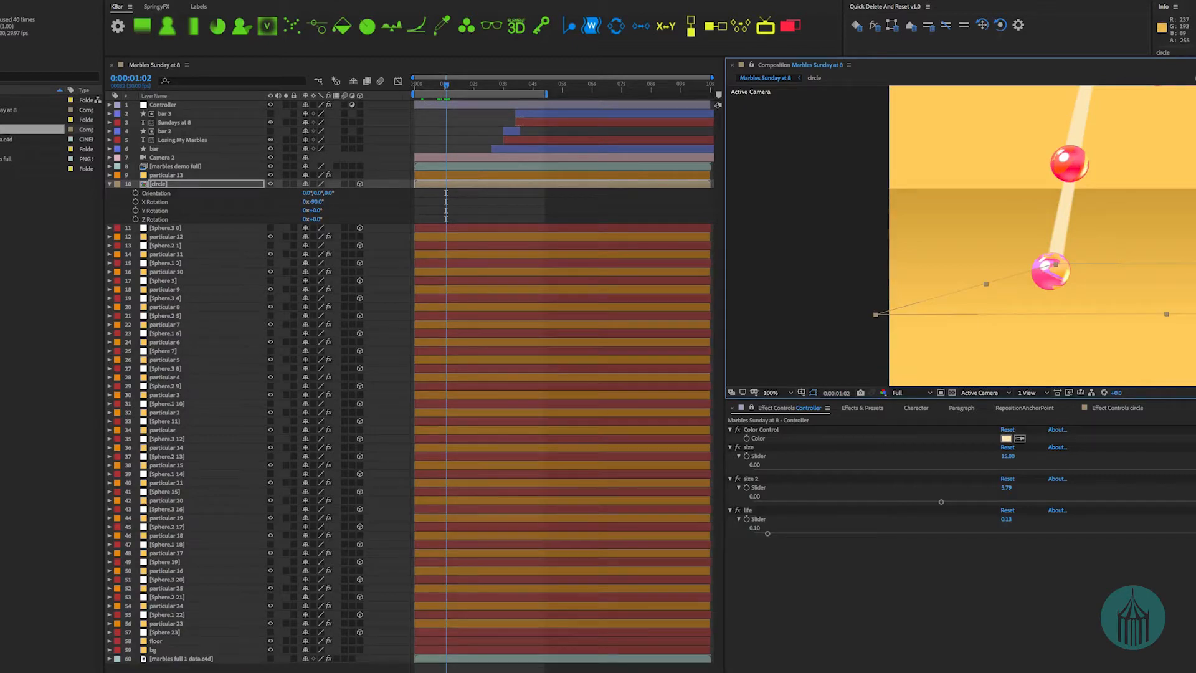
drag(1192, 288, 1158, 293)
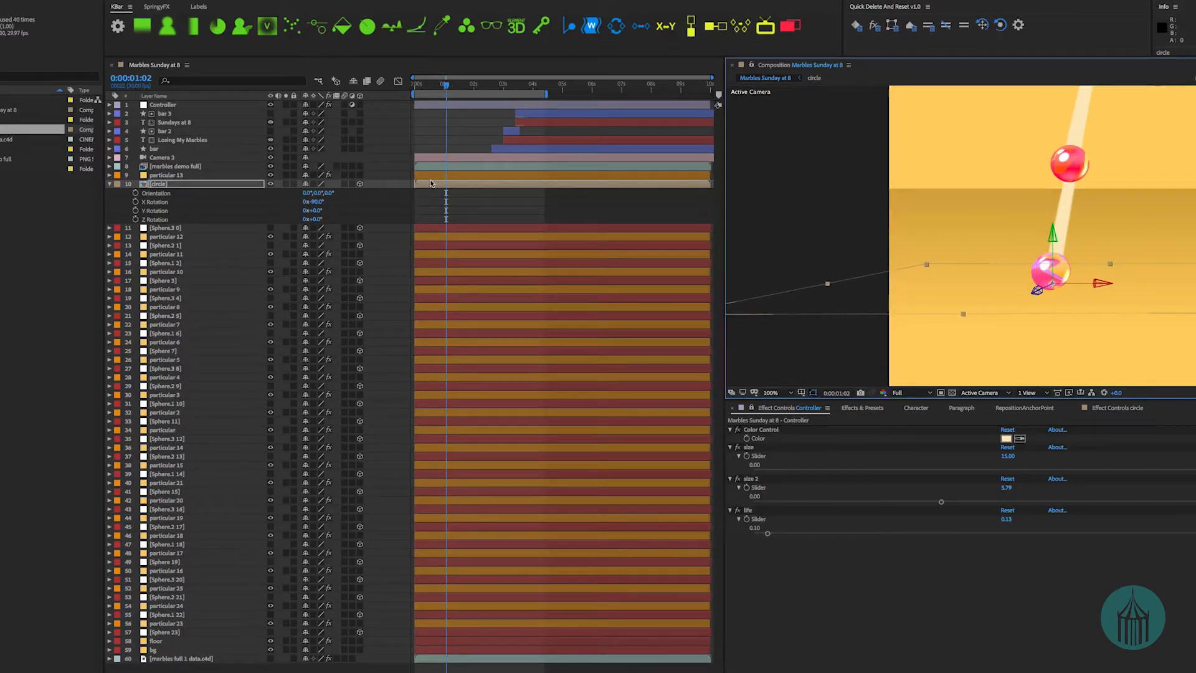
drag(430, 183, 461, 182)
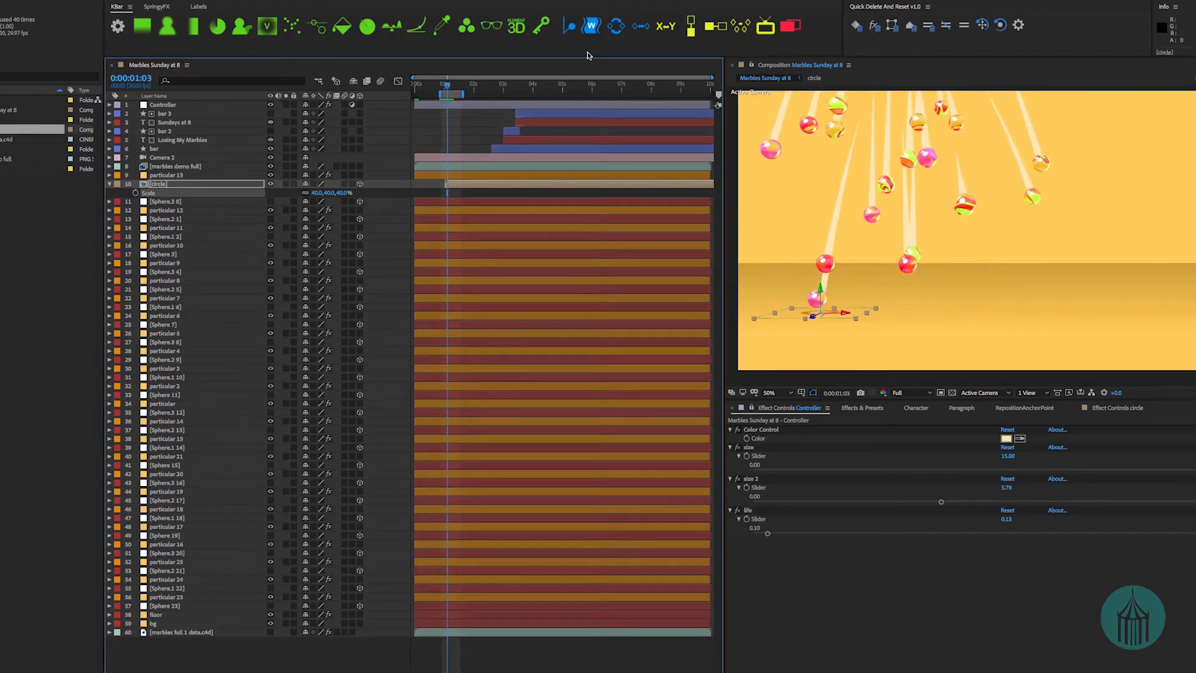
- Set the circle layer's label colour to Yellow and trim the layer's end to 0:00:01:18
click(163, 183)
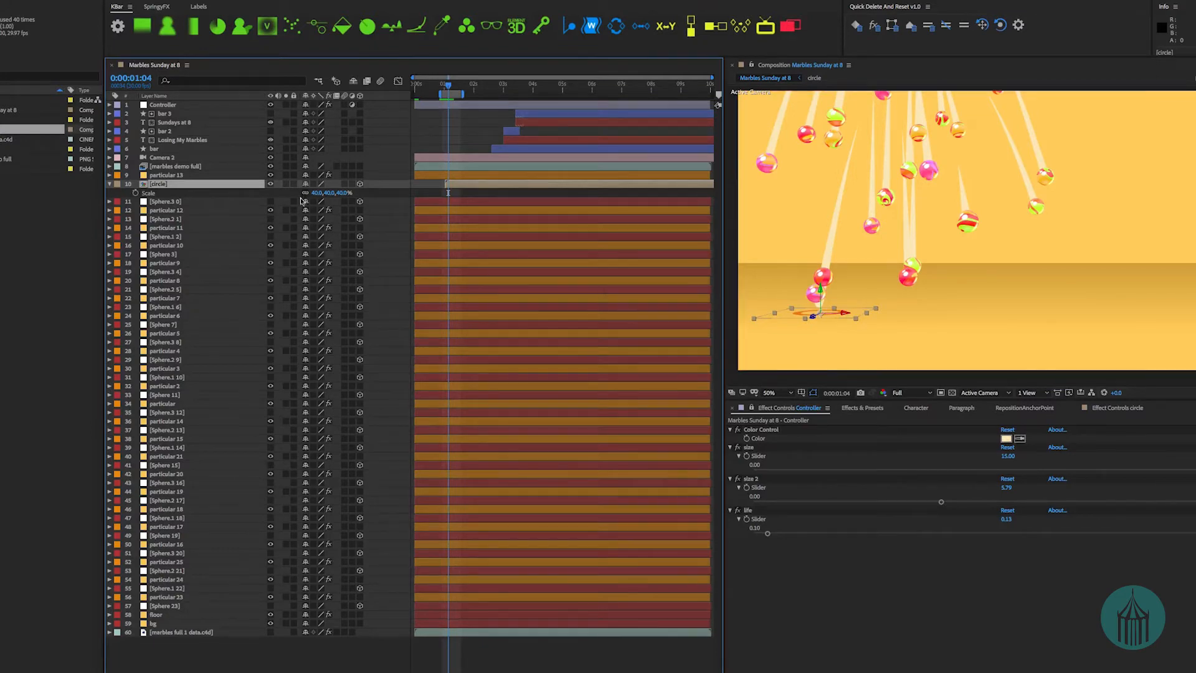
click(118, 184)
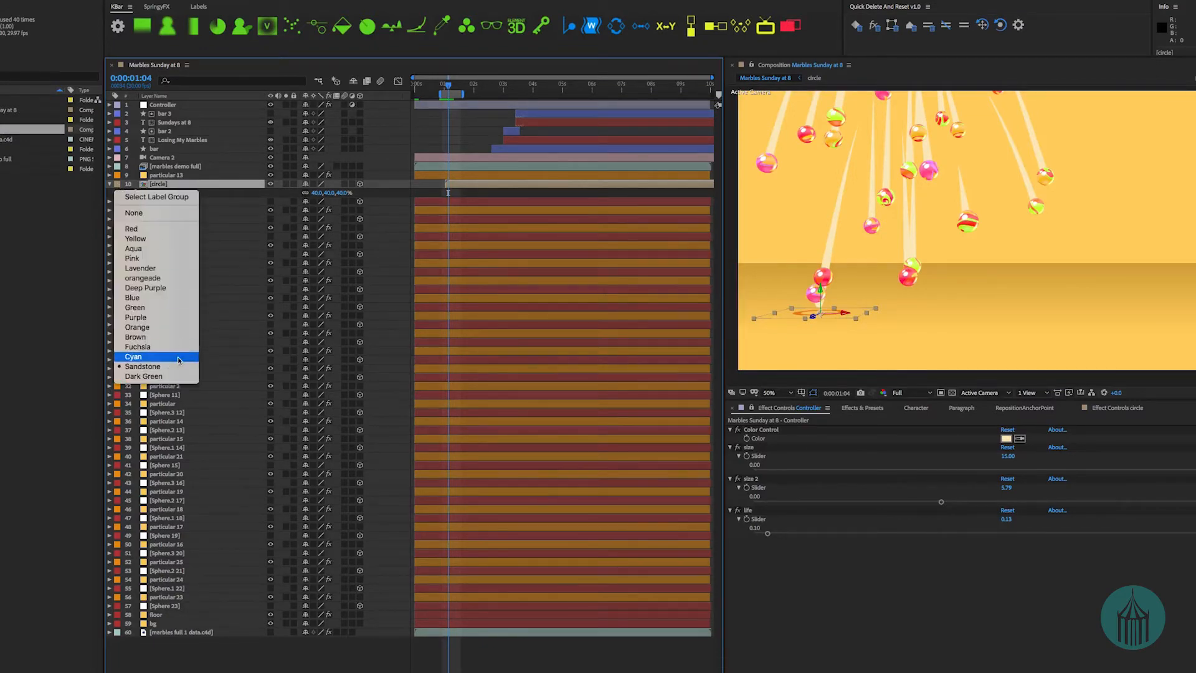
click(175, 323)
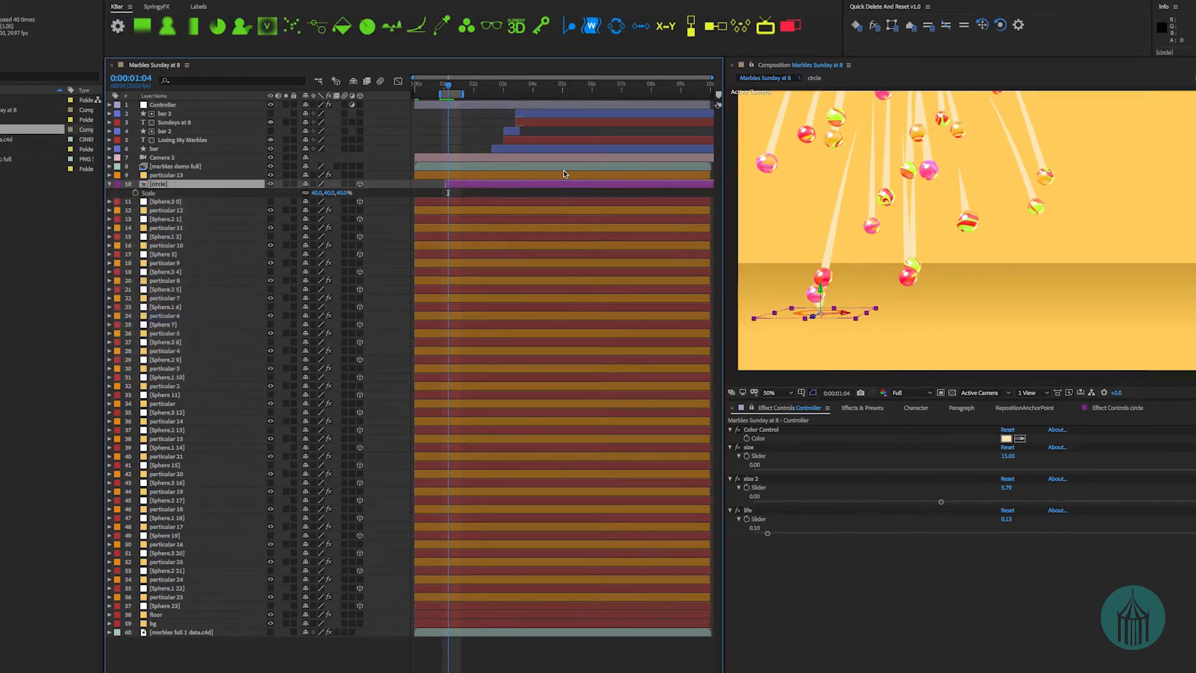
click(117, 185)
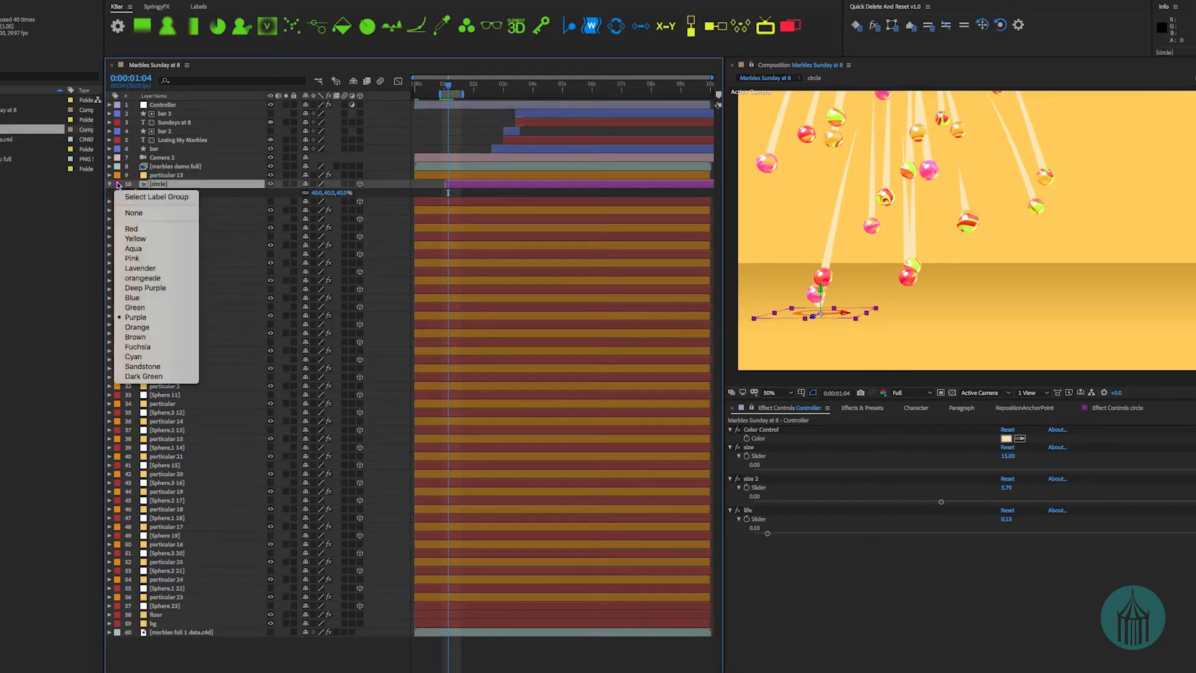
click(135, 238)
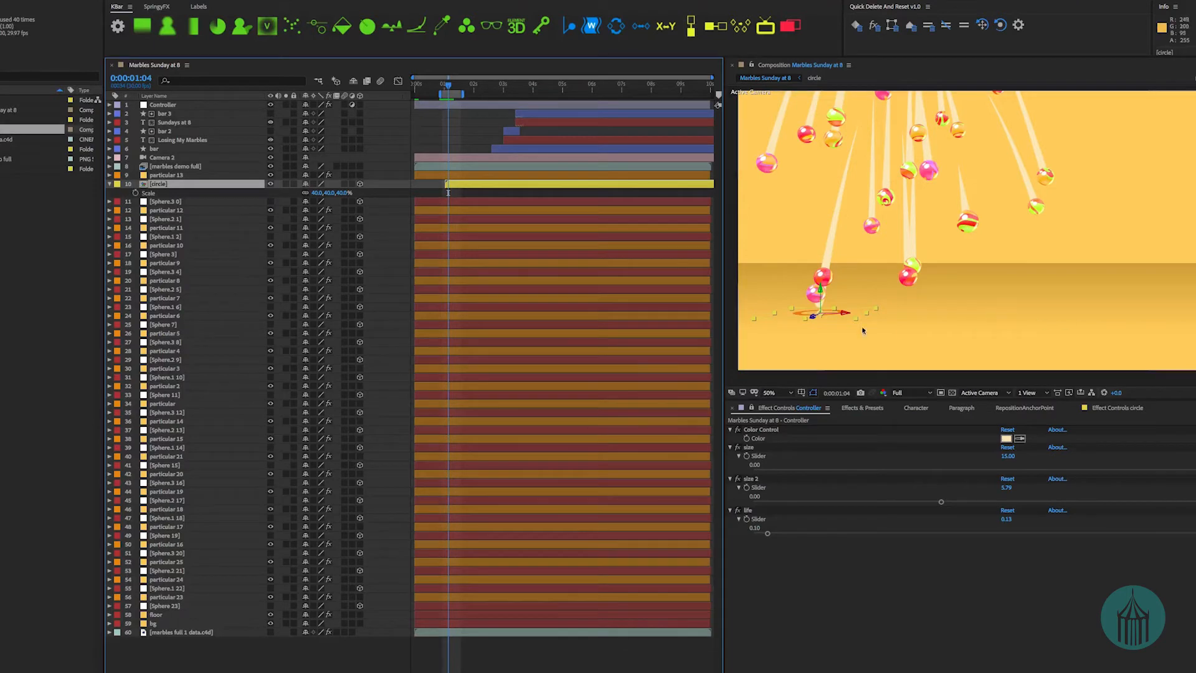
scroll(816, 306, up, 3)
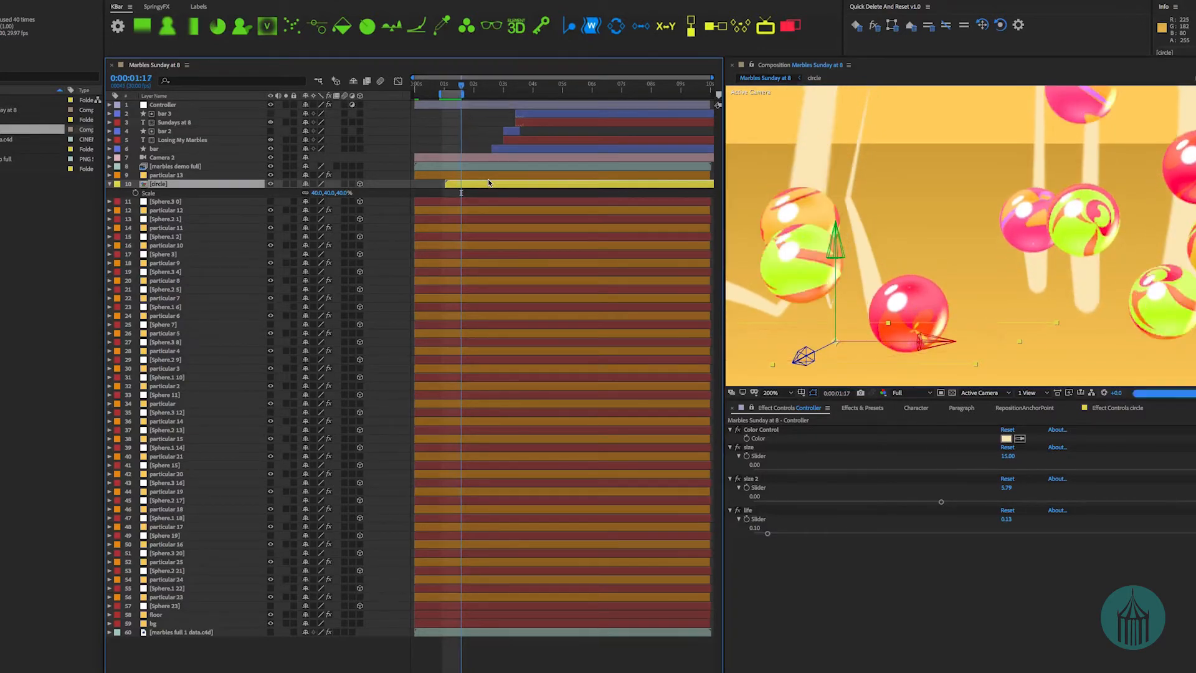
key(alt+bracketright)
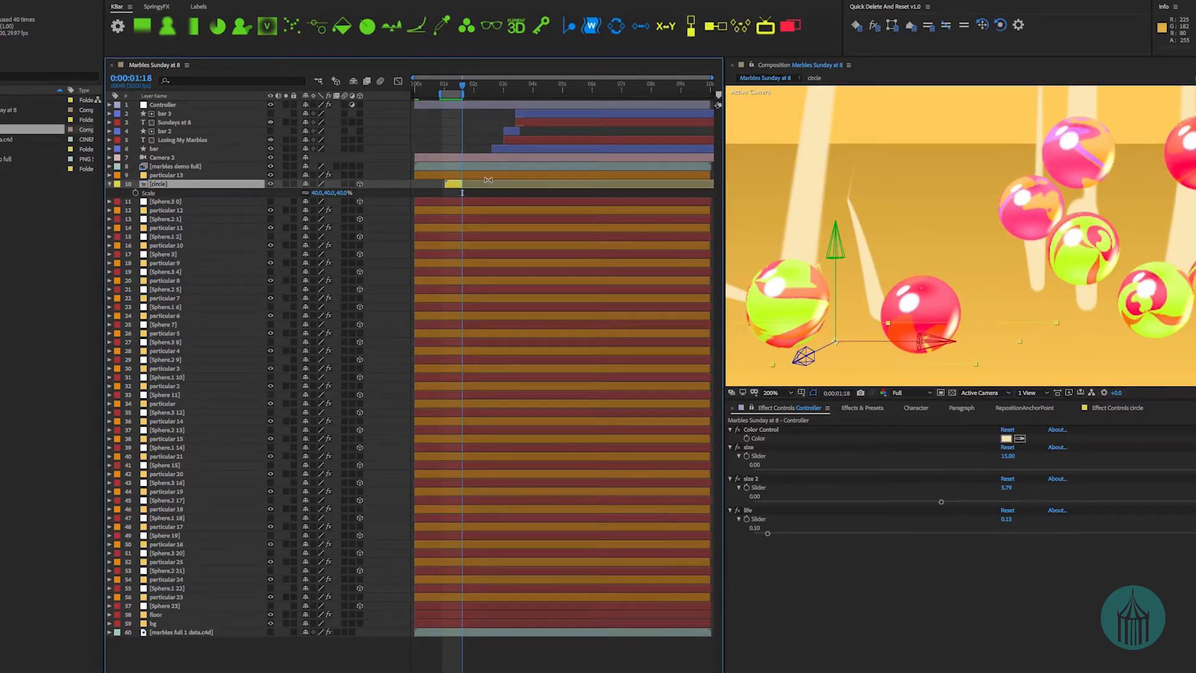
- Go through the first marble's bounce frame by frame to find its second floor impact at 0:00:01:06
click(446, 84)
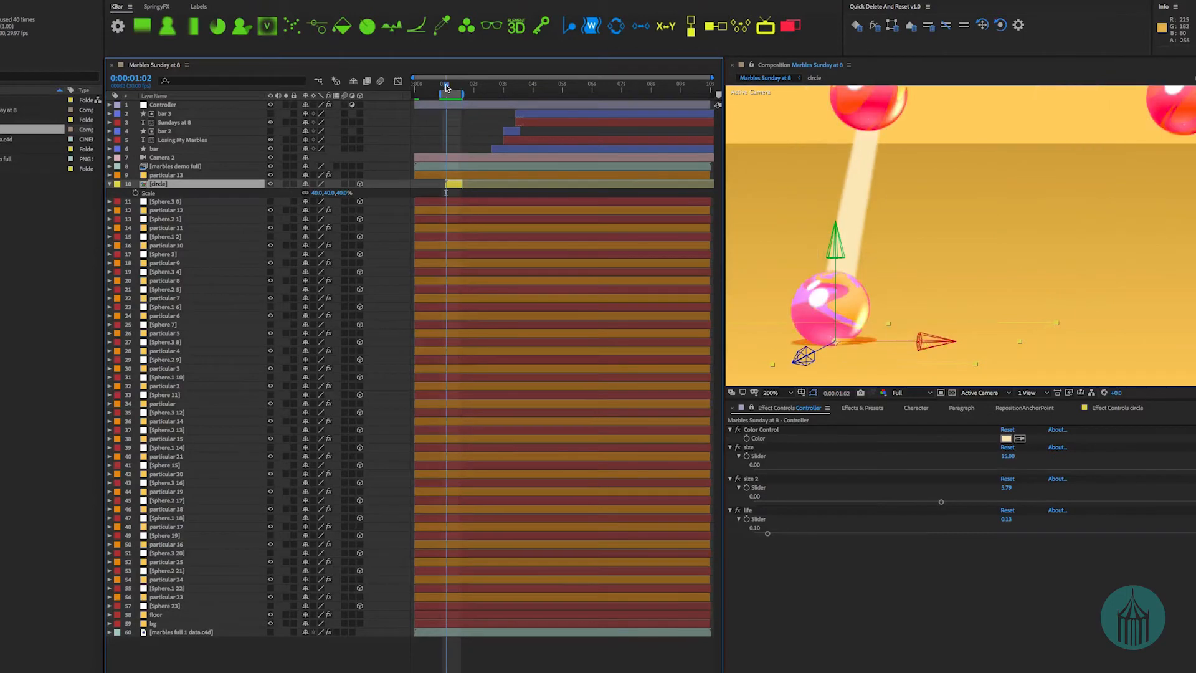
key(Page_Down)
key(Page_Down)
key(Page_Down)
key(Page_Down)
key(Page_Down)
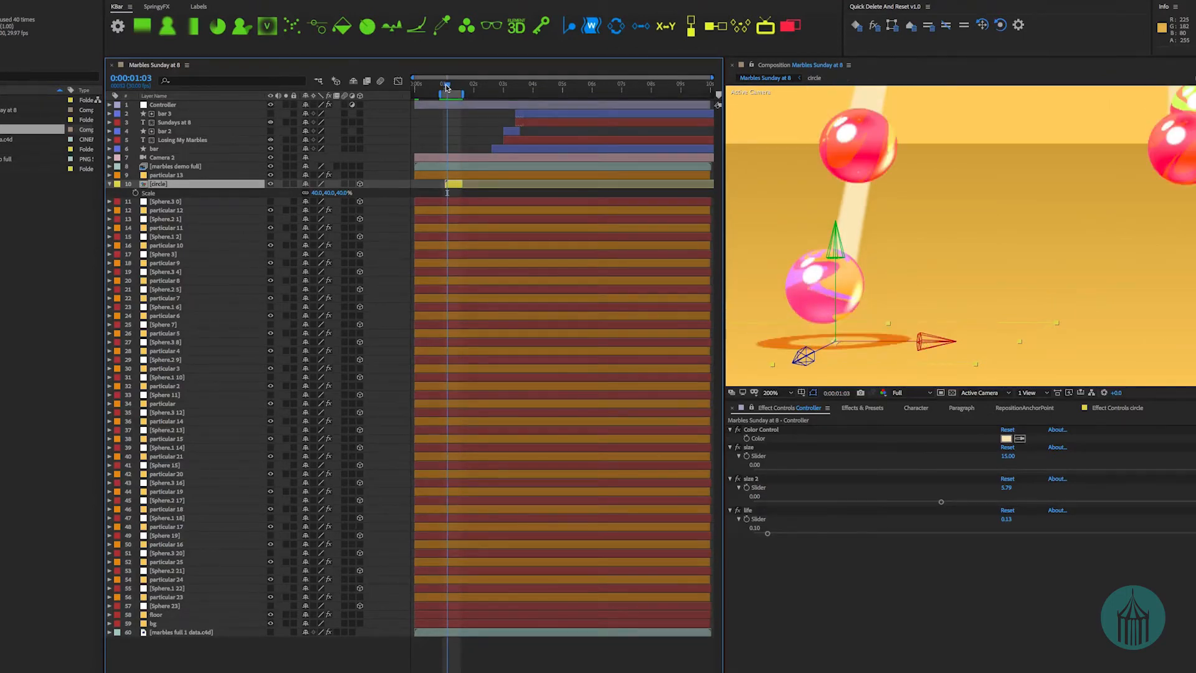
key(End)
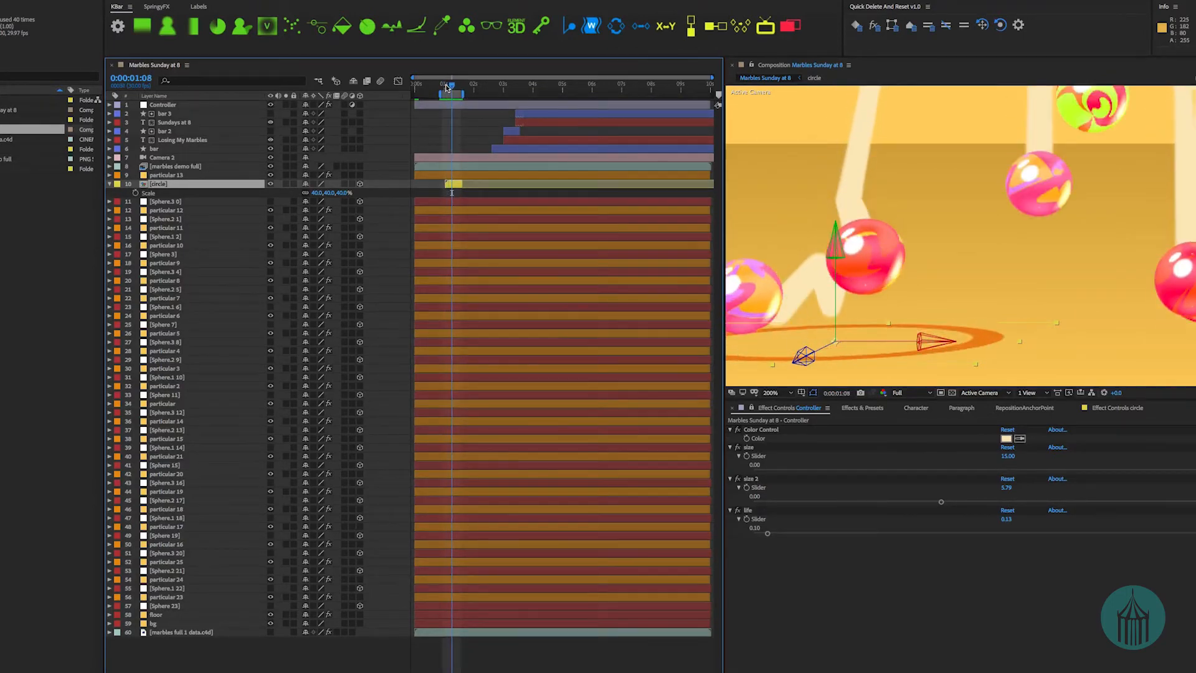
key(Page_Up)
key(Page_Up)
key(Page_Up)
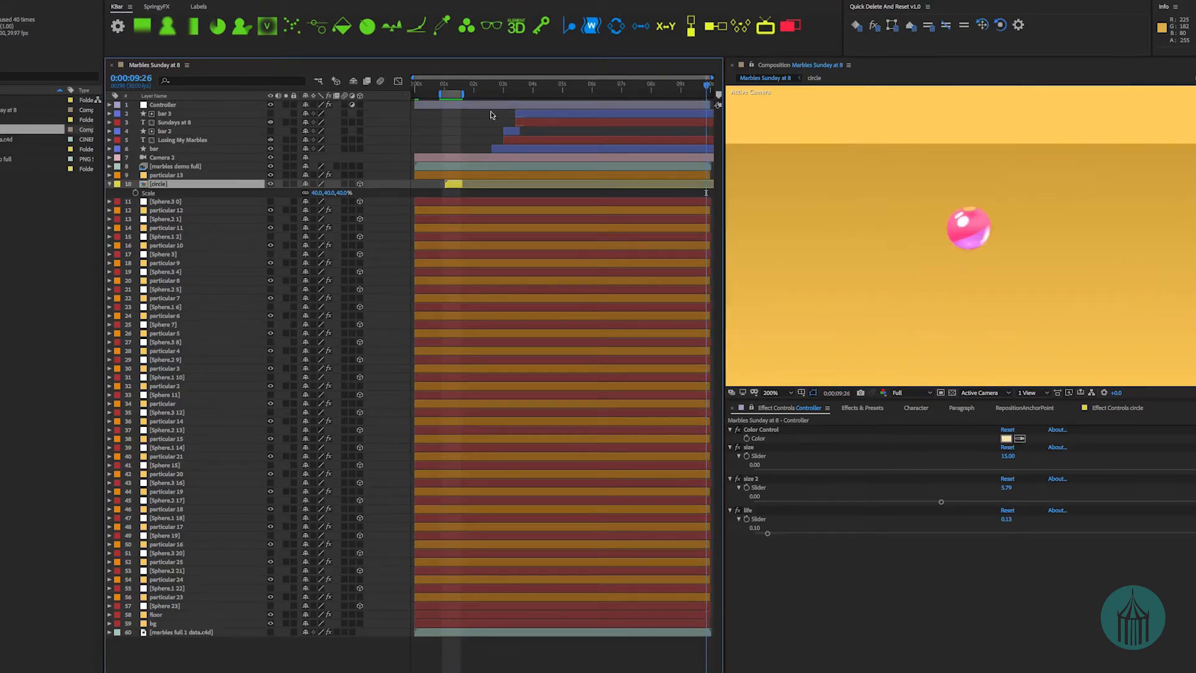
click(449, 87)
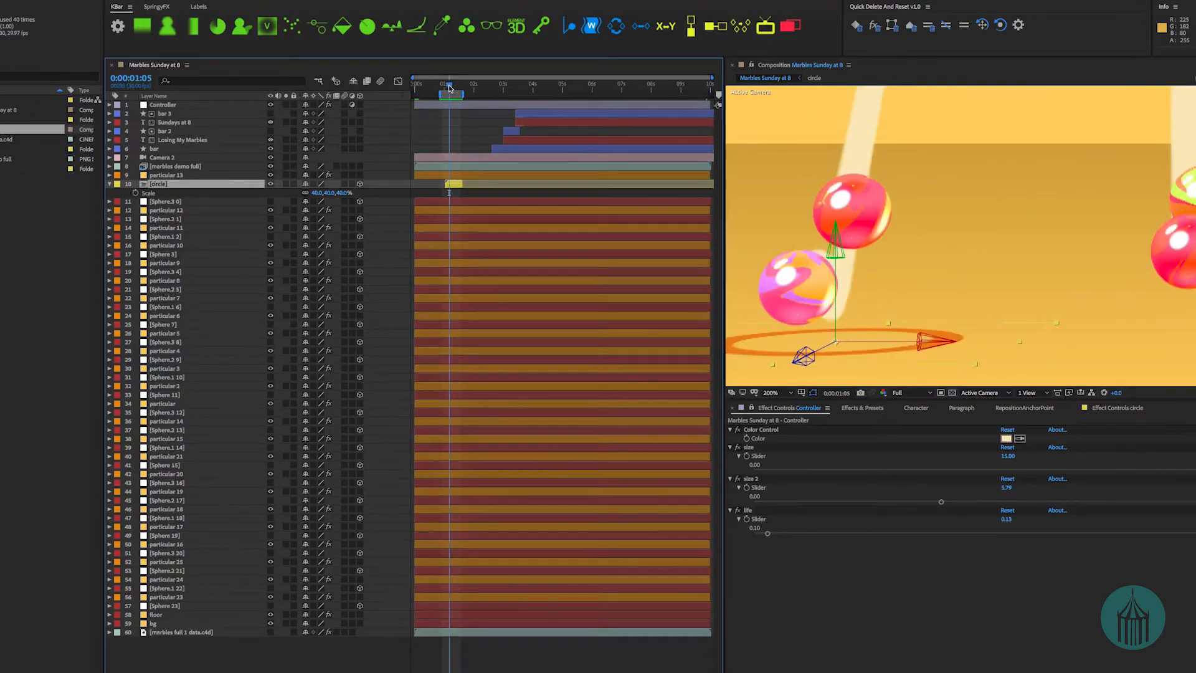
key(Page_Up)
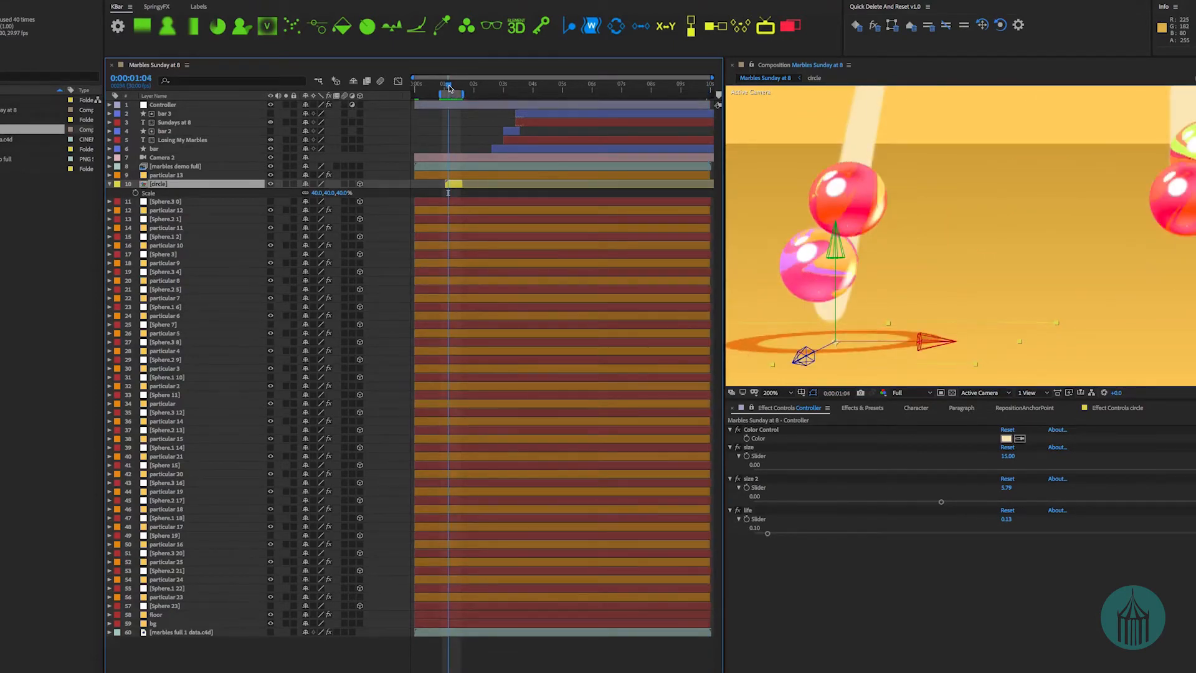
key(Page_Down)
key(Page_Down)
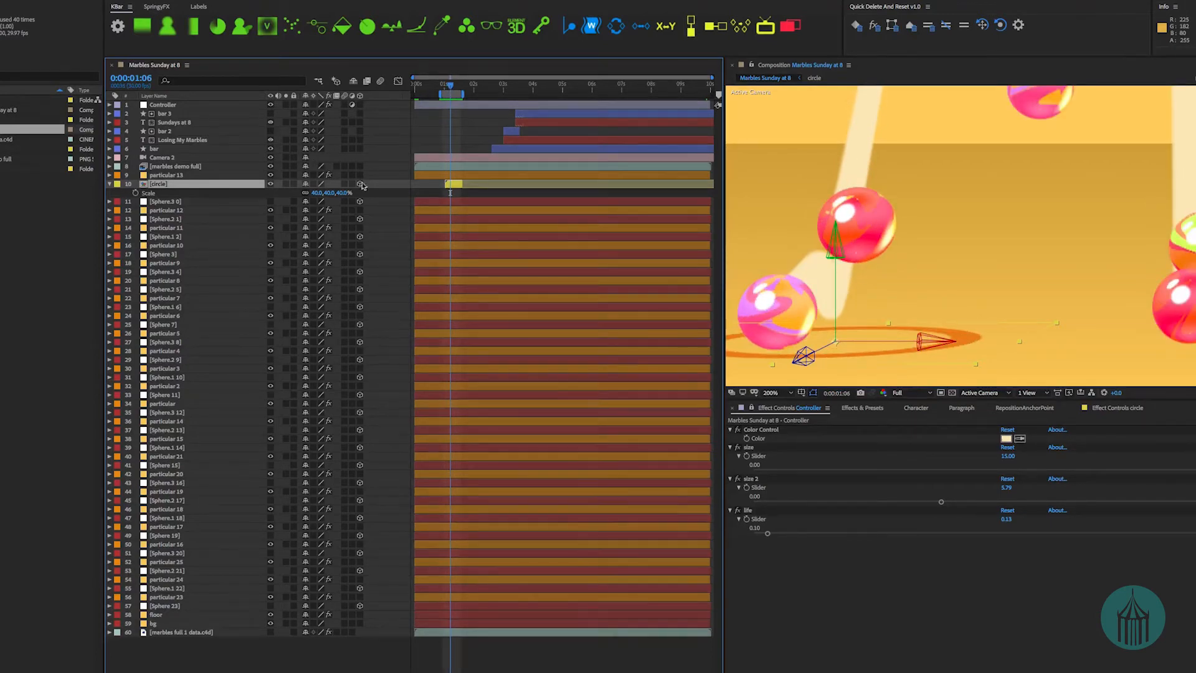
- Duplicate the circle layer to start at 0:00:01:06, scale it to 30% and place it under the marble's second bounce
key(ctrl+d)
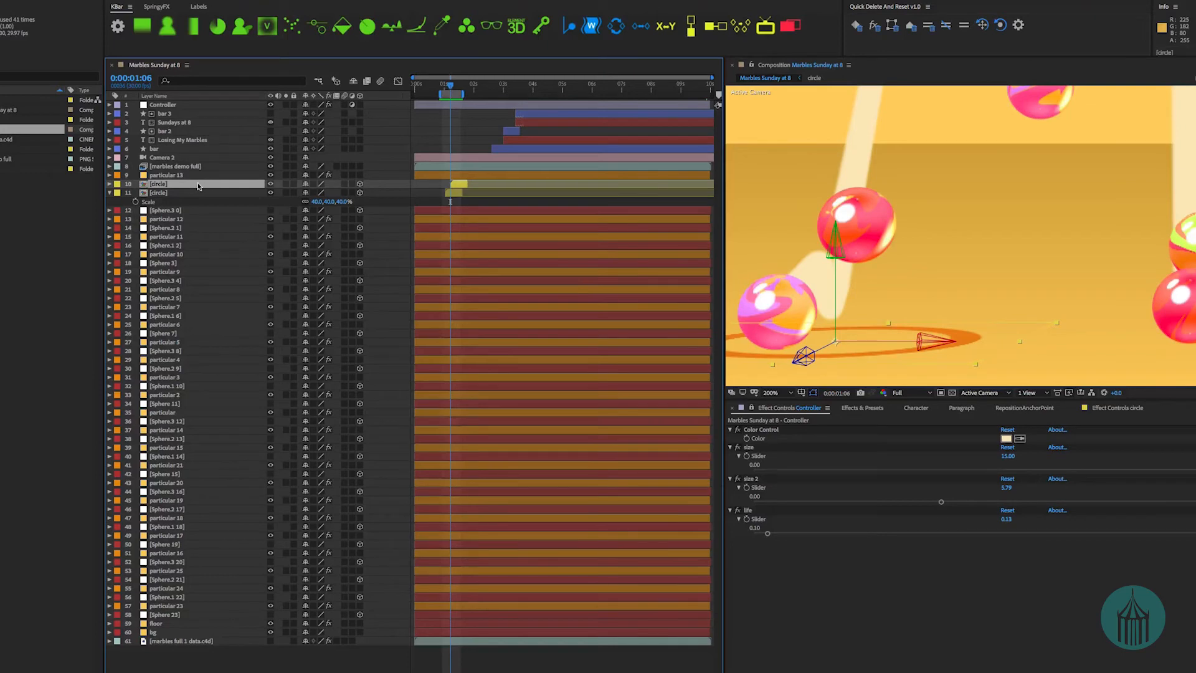
key(s)
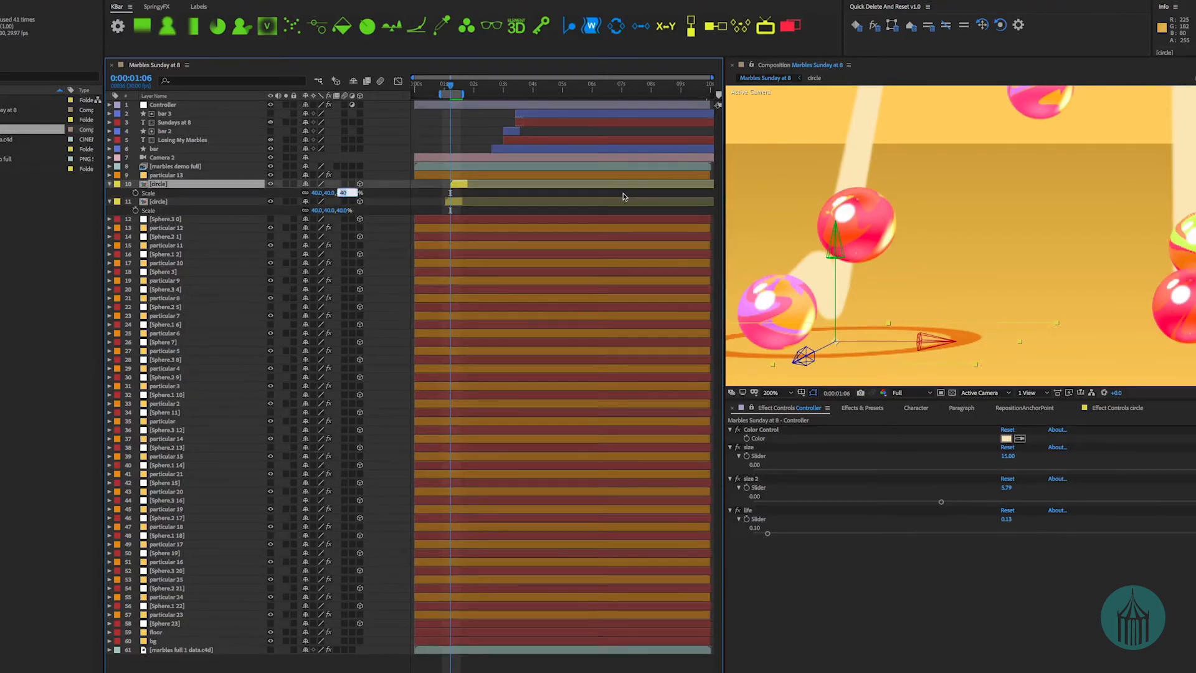
key(Return)
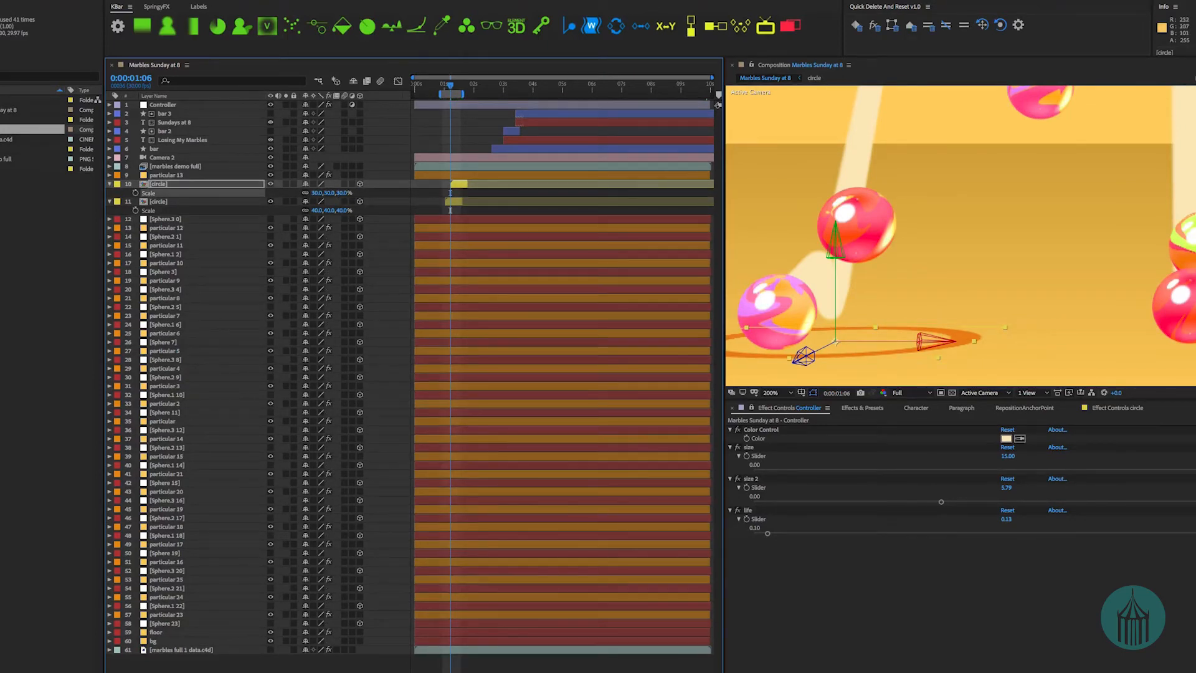
middle_drag(890, 342, 1022, 267)
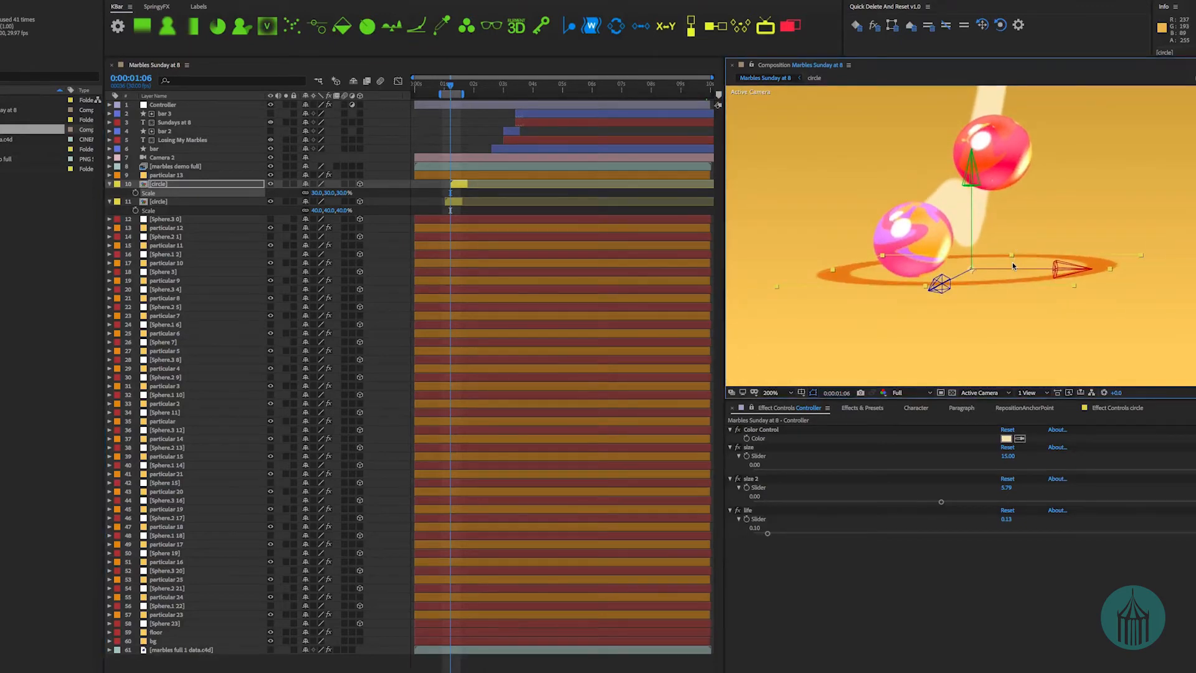
drag(1003, 268, 947, 275)
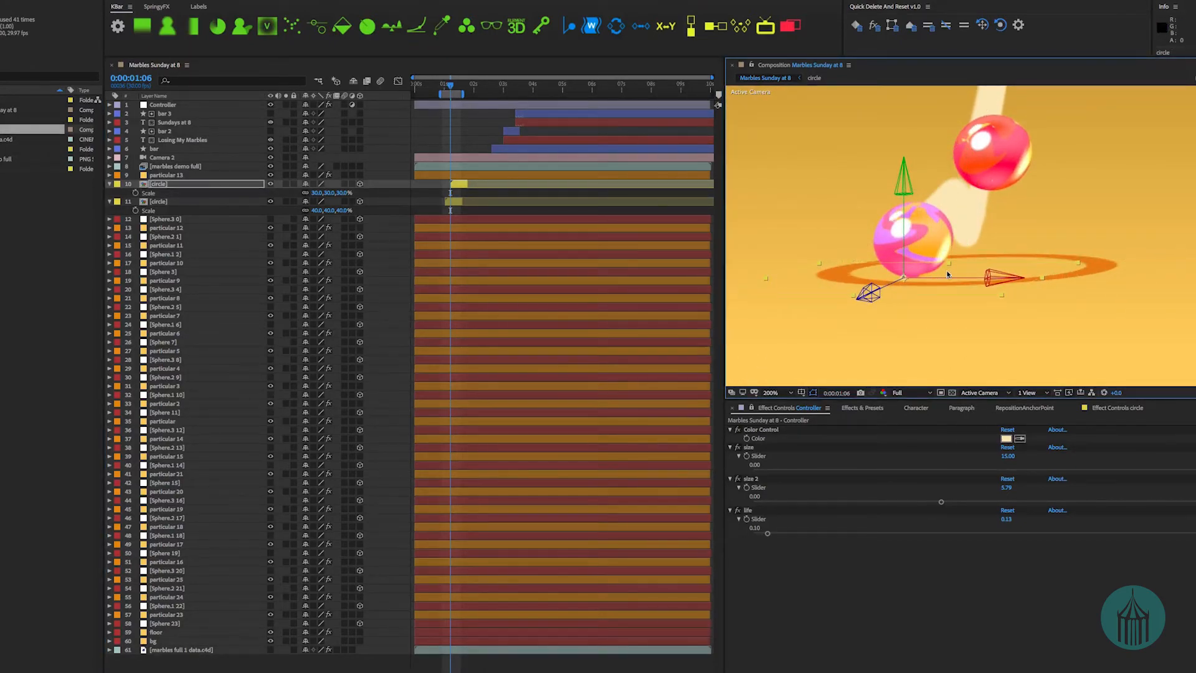
- Preview the circle ripples under the bouncing marbles and stop playback
key(Page_Down)
key(space)
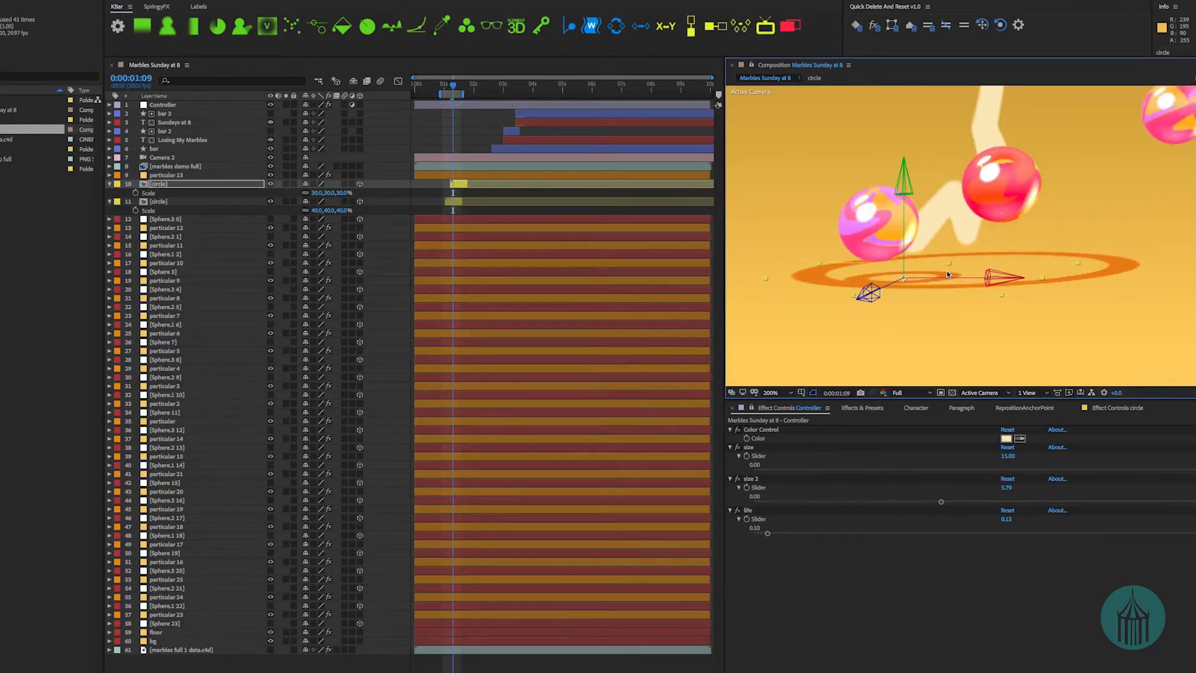
scroll(968, 216, down, 1)
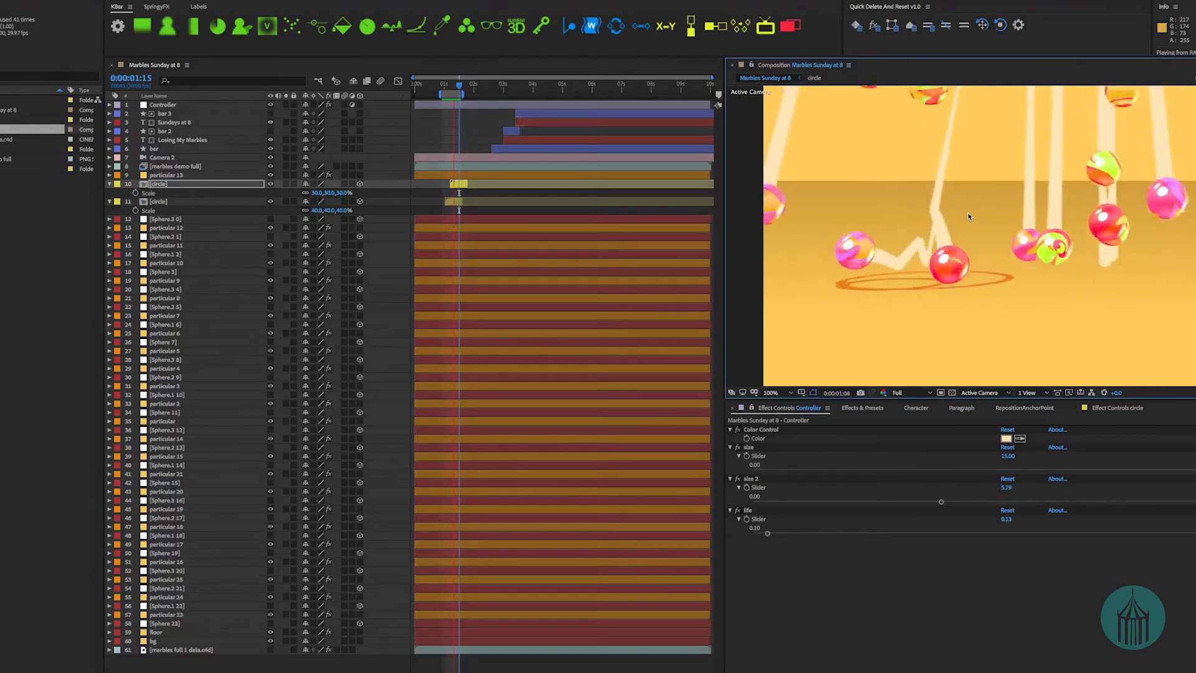
key(space)
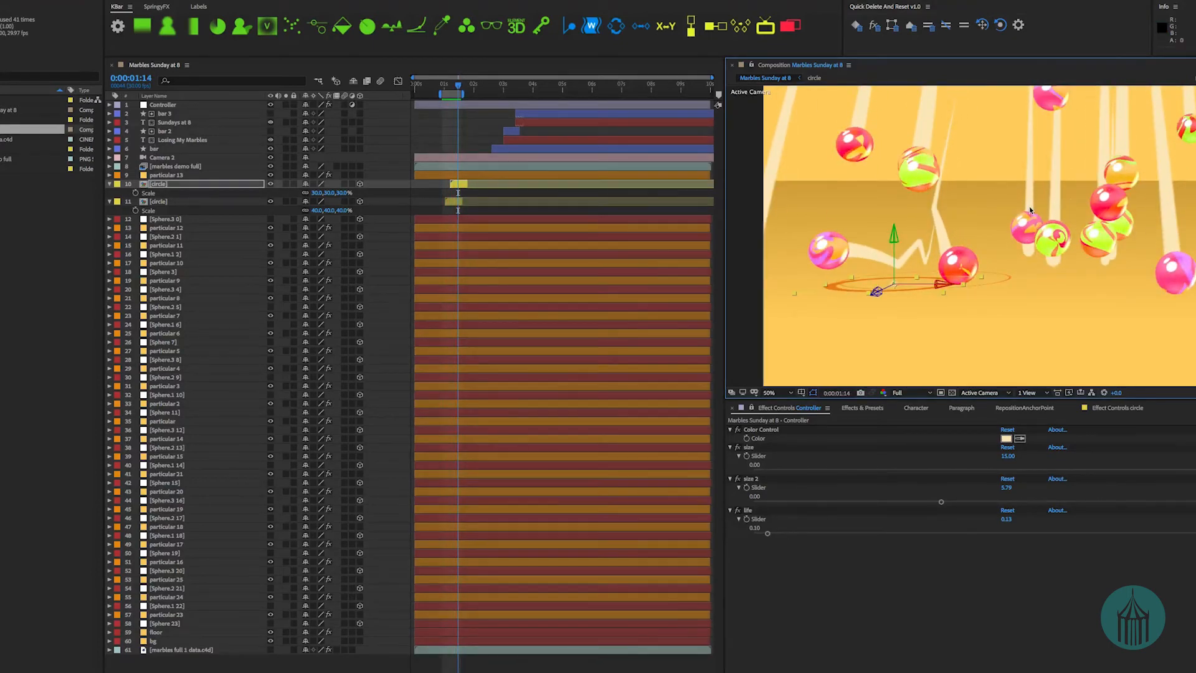
scroll(1030, 210, down, 1)
middle_drag(1044, 215, 931, 265)
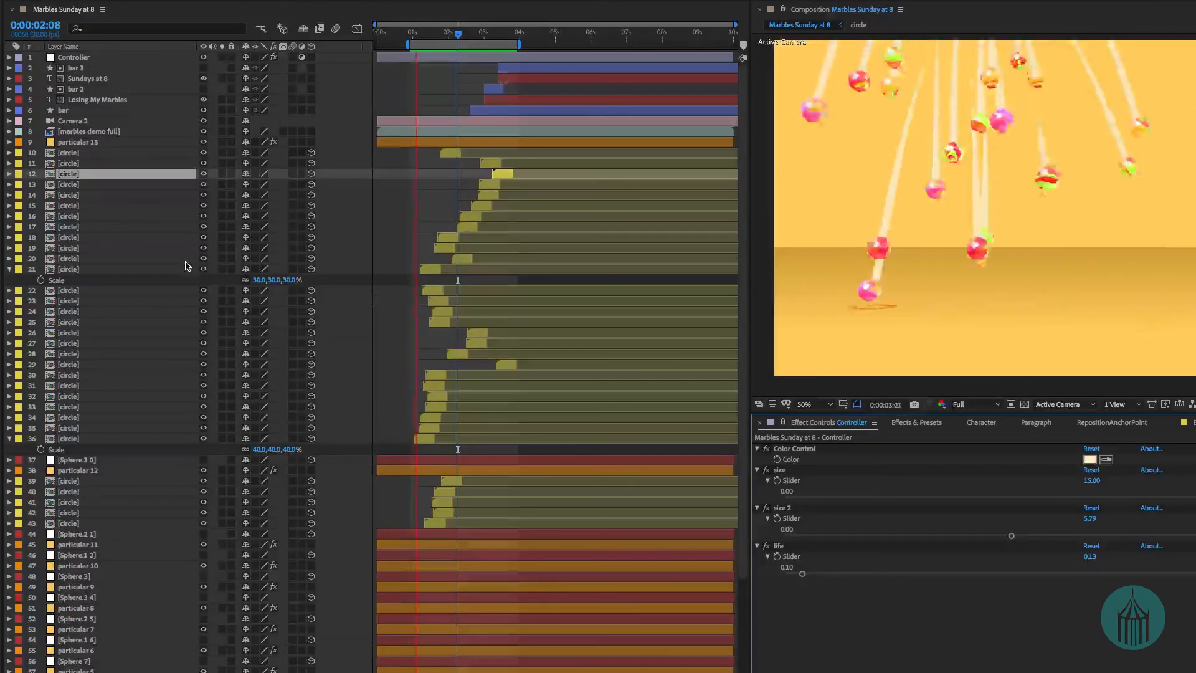
key(space)
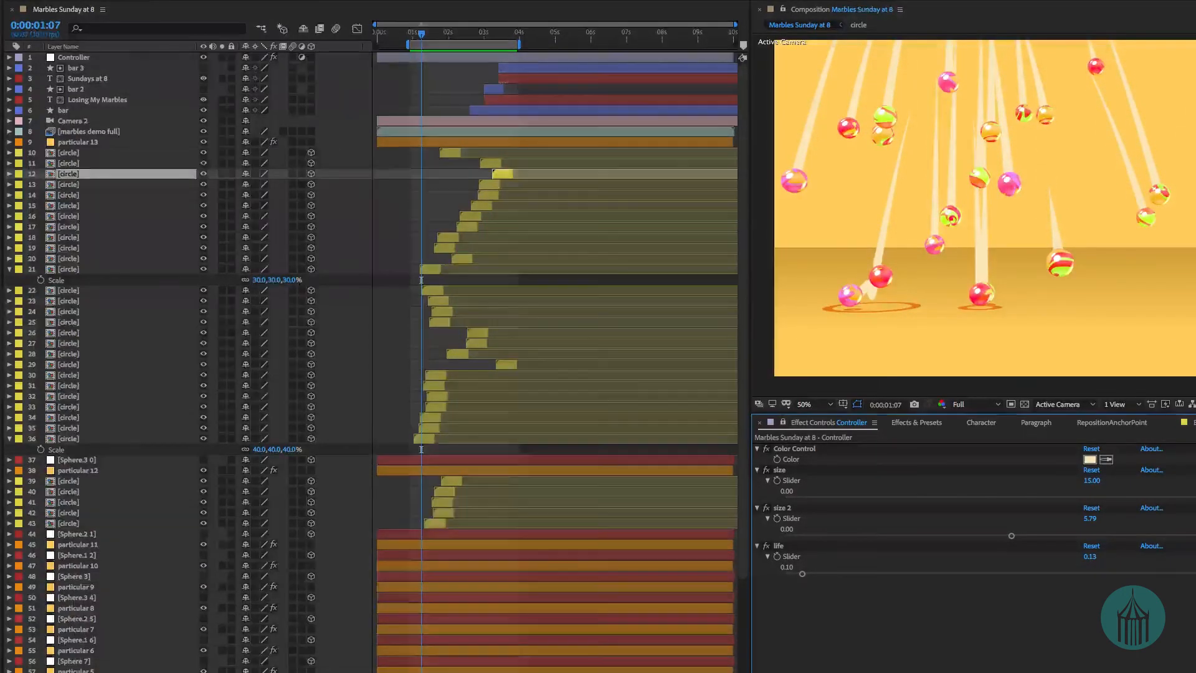
- In the circle precomposition, set Shape Layer 1's opacity to 50% and return to the Marbles Sunday at 8 composition
double_click(71, 163)
click(392, 38)
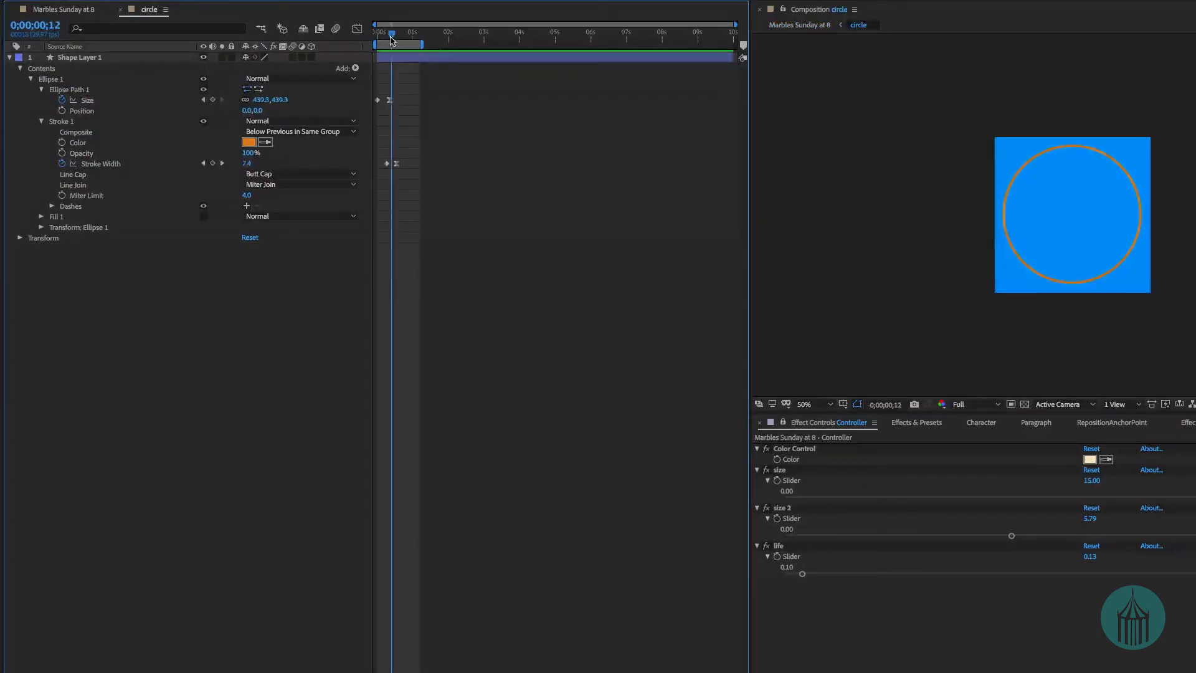
drag(396, 40, 386, 43)
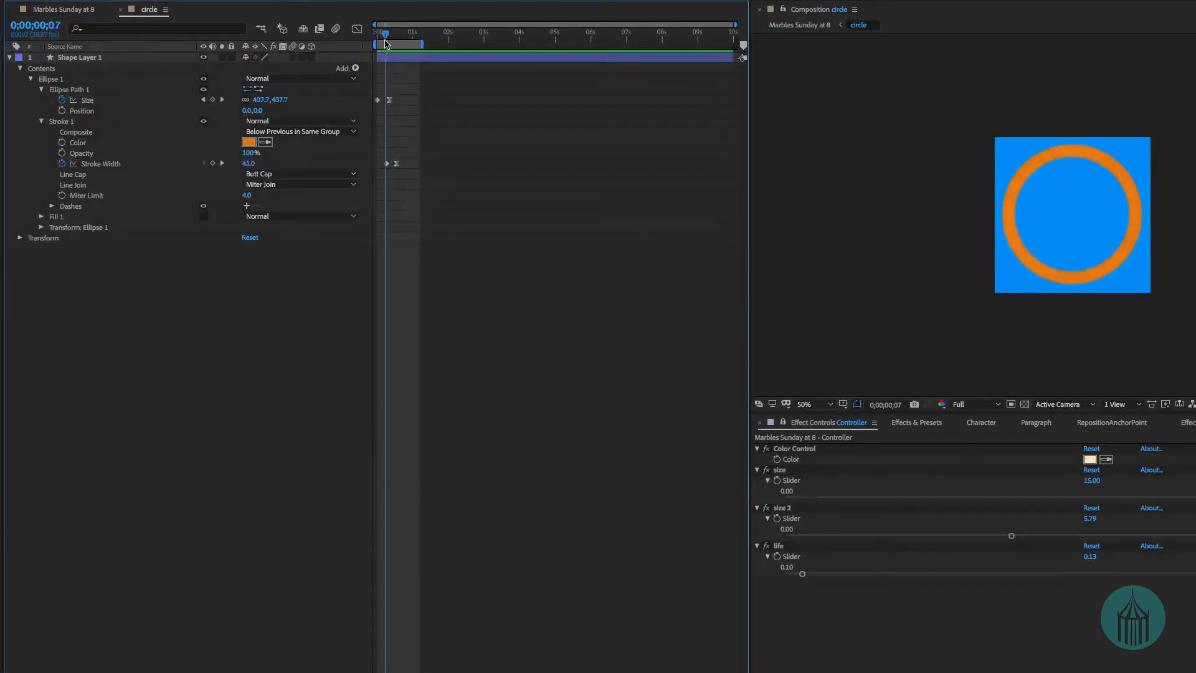
click(66, 58)
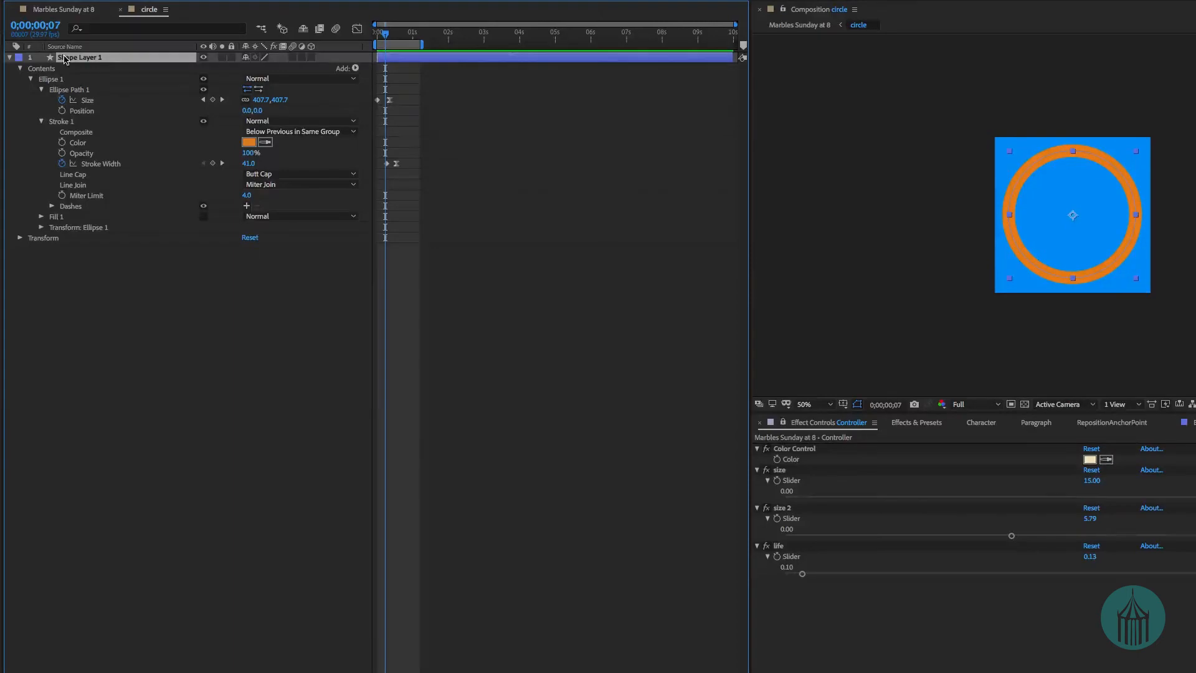
key(t)
click(251, 67)
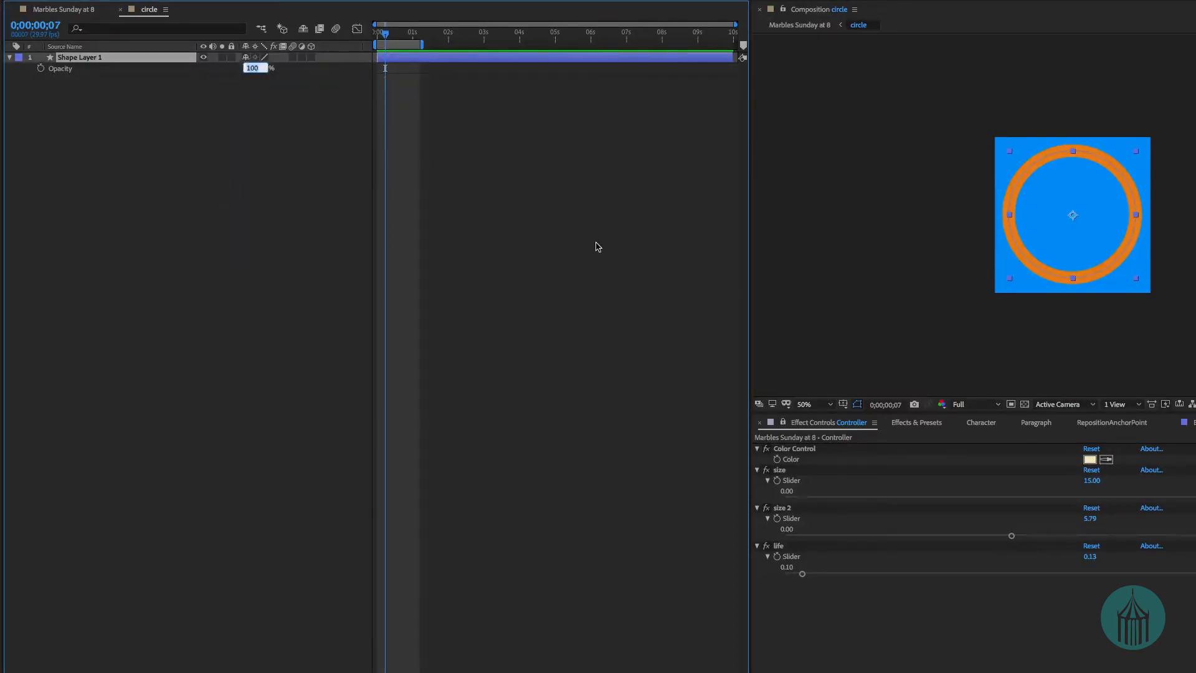
text(50)
key(Return)
click(92, 201)
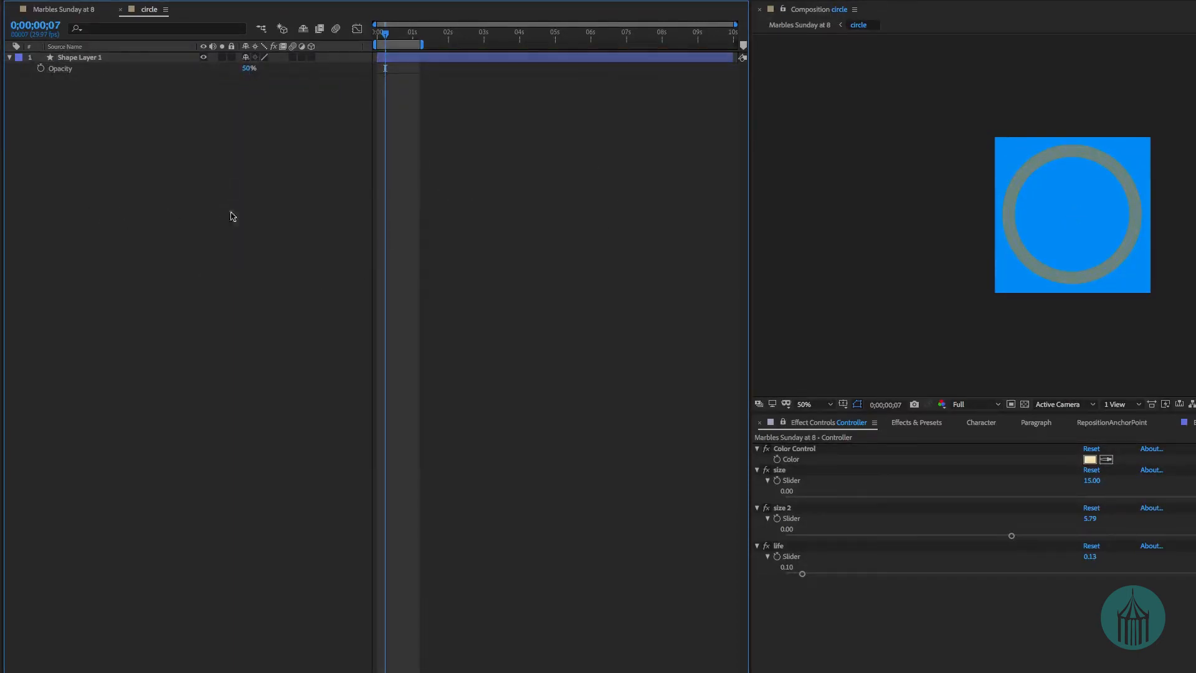
key(super+w)
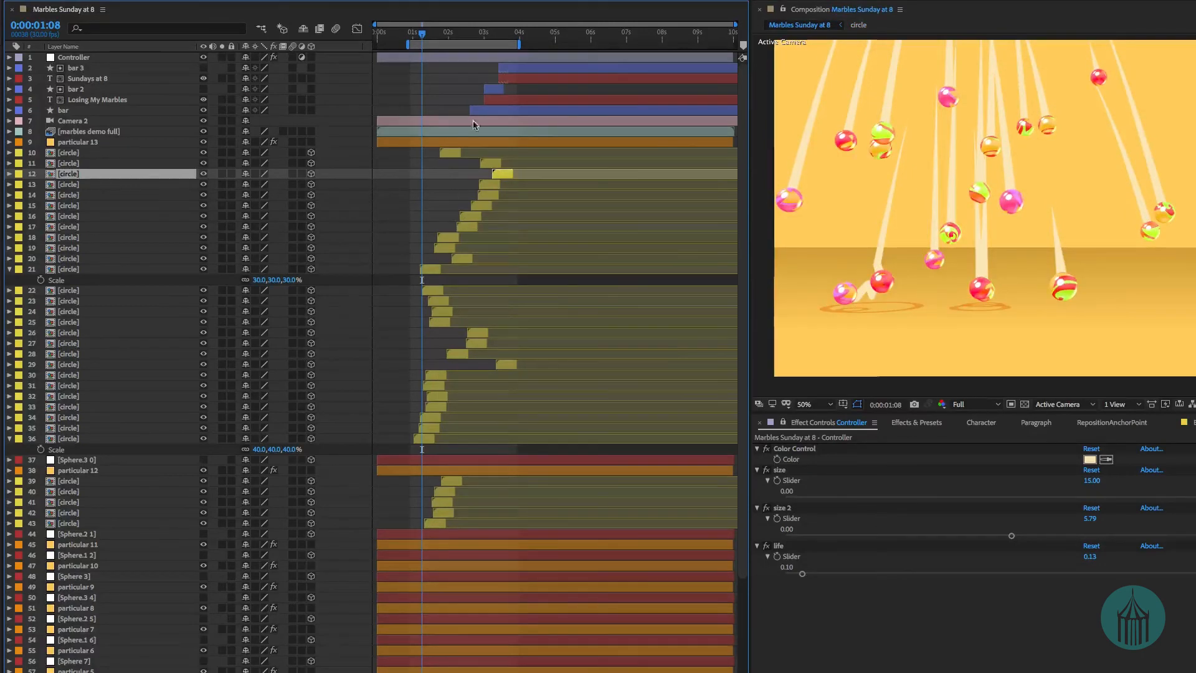
- At 0:00:02:25, reveal the animated properties of the particular 10 layer and select its Particles/sec keyframes
drag(441, 41, 478, 58)
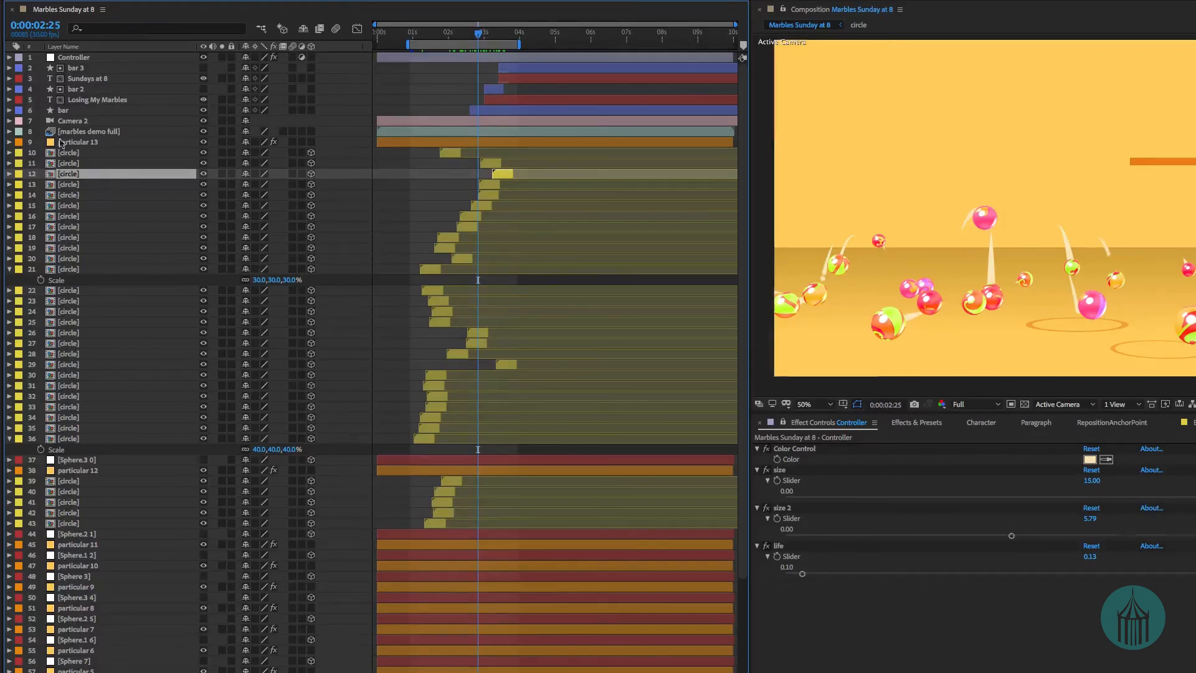
click(499, 565)
key(u)
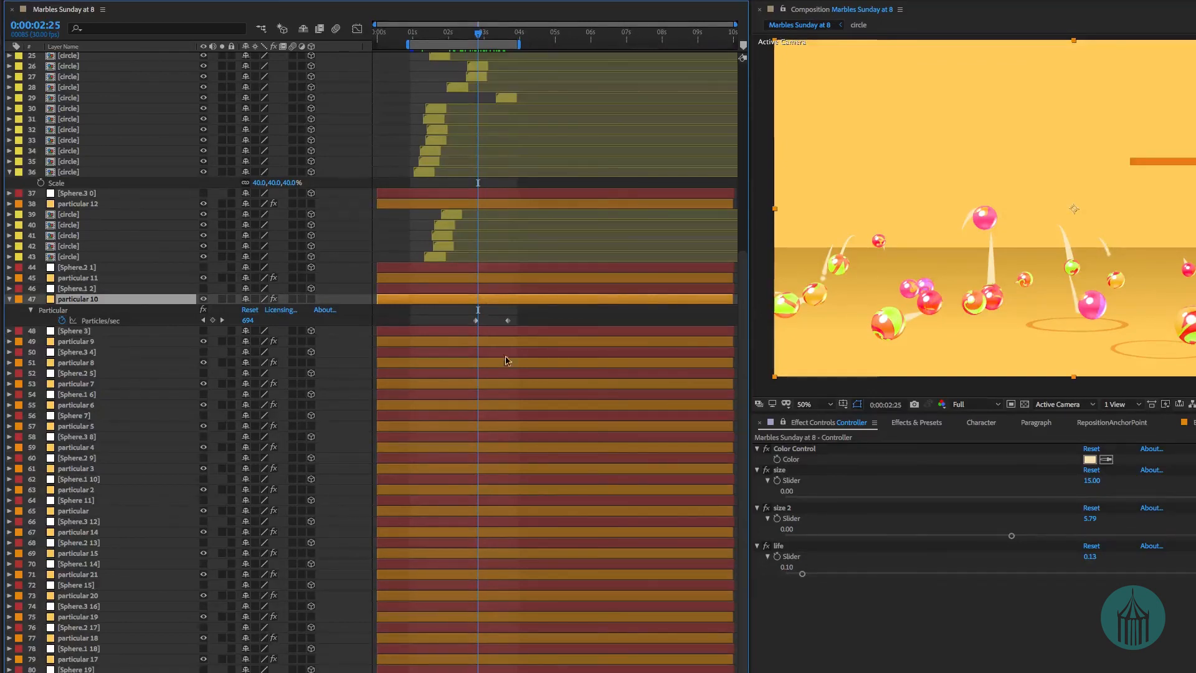
drag(516, 323, 478, 322)
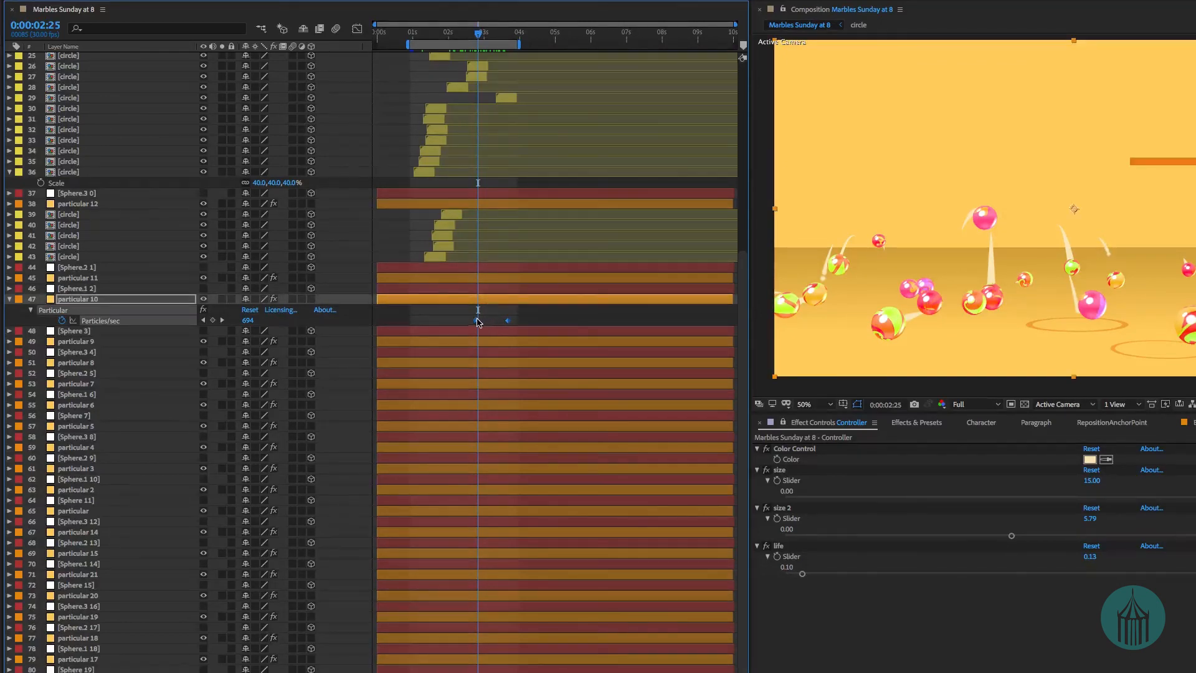